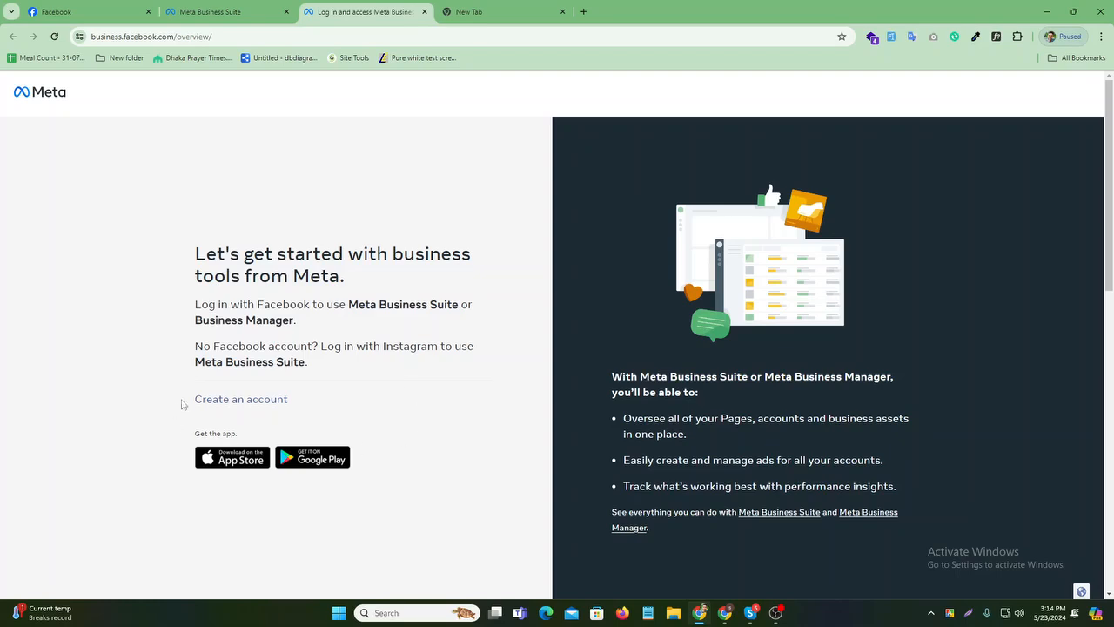
- Start creating a new business account from the Meta business overview page
left_click(240, 400)
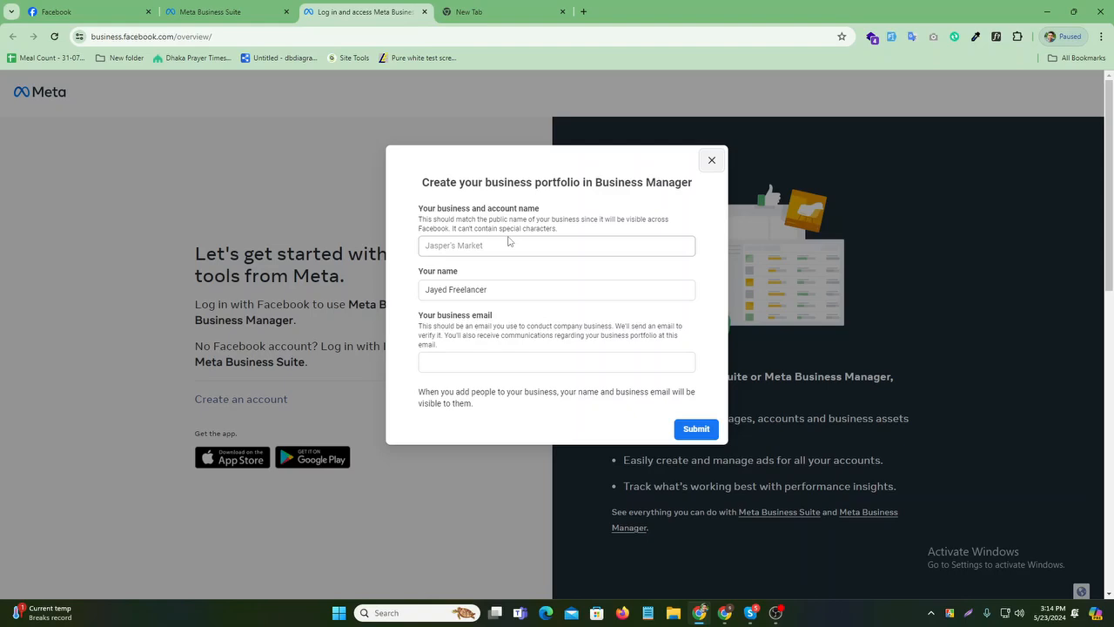
- Enter the business and account name, then begin typing the business e-mail address
left_click(442, 243)
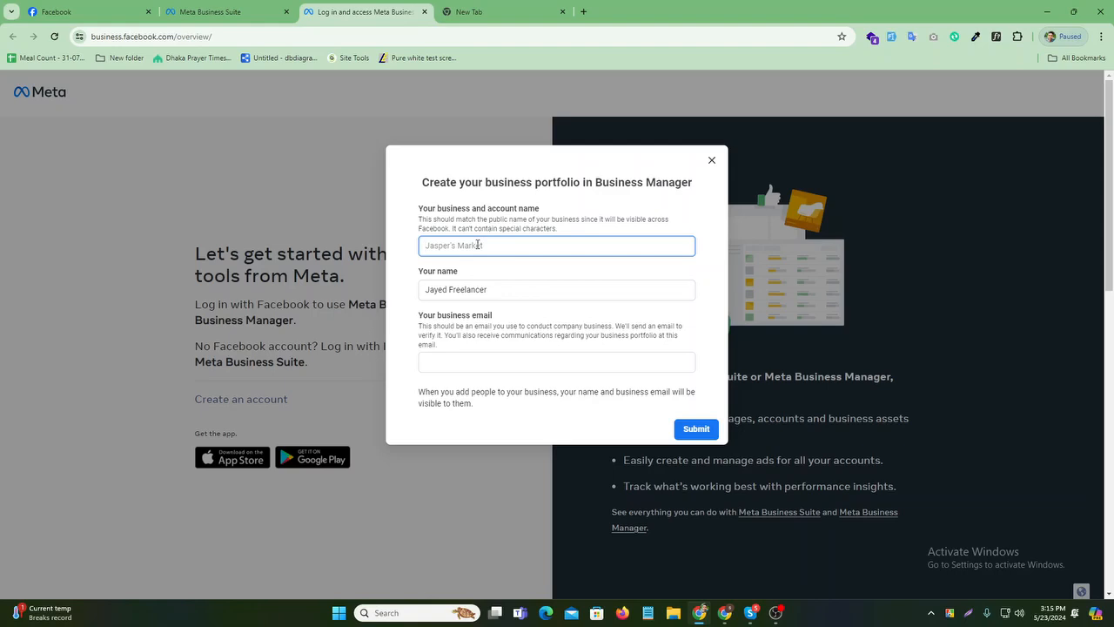
left_click(475, 360)
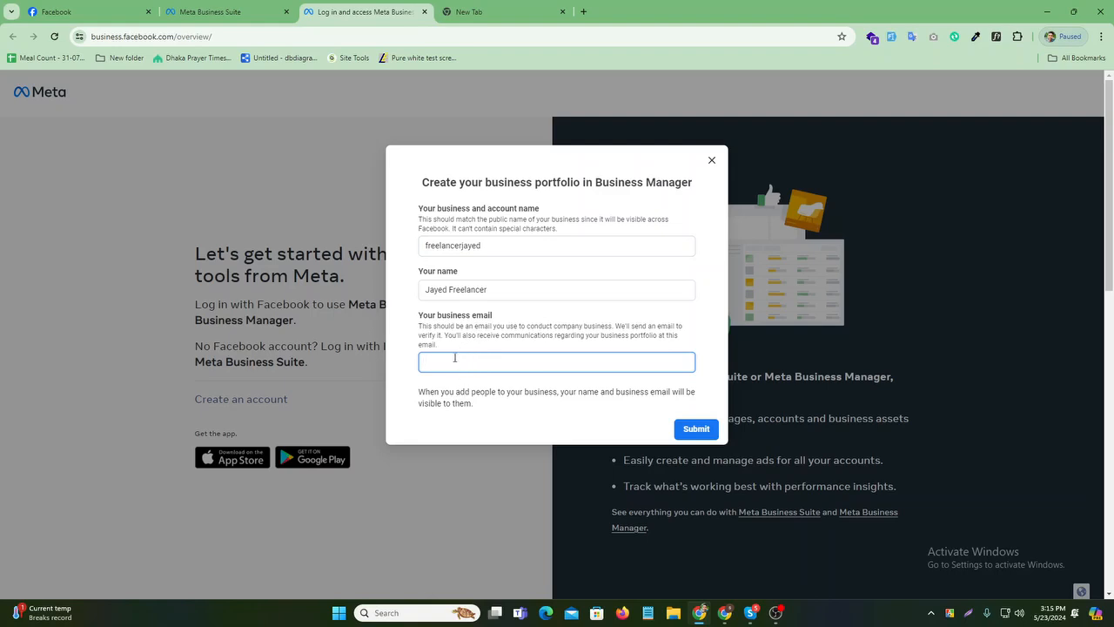
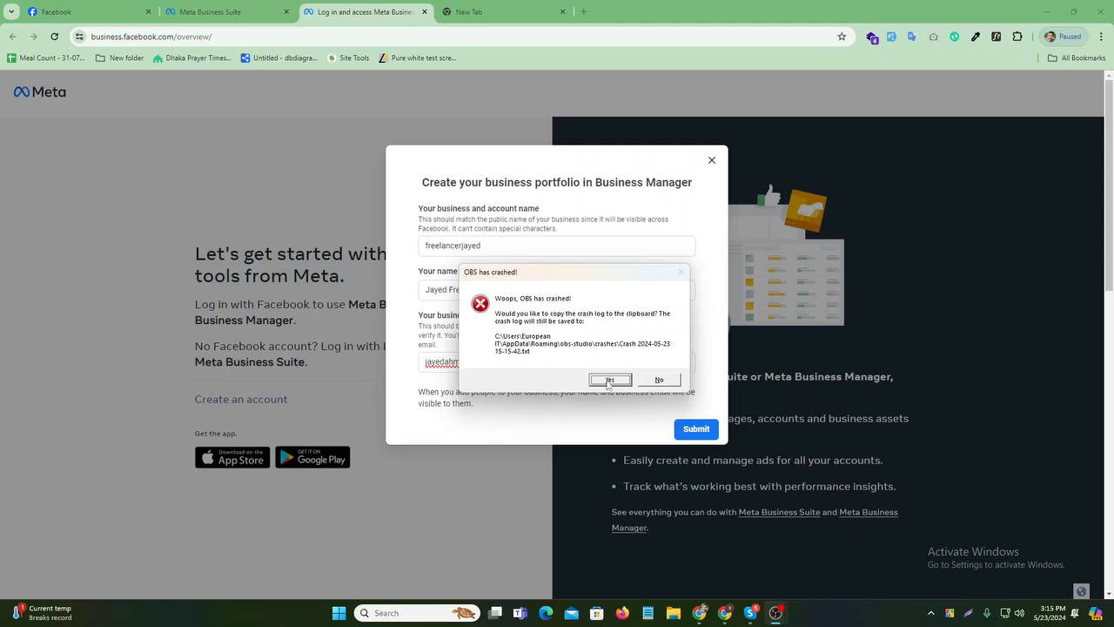
- Dismiss the OBS crash notice and minimize the recorder to return to the form
left_click(658, 379)
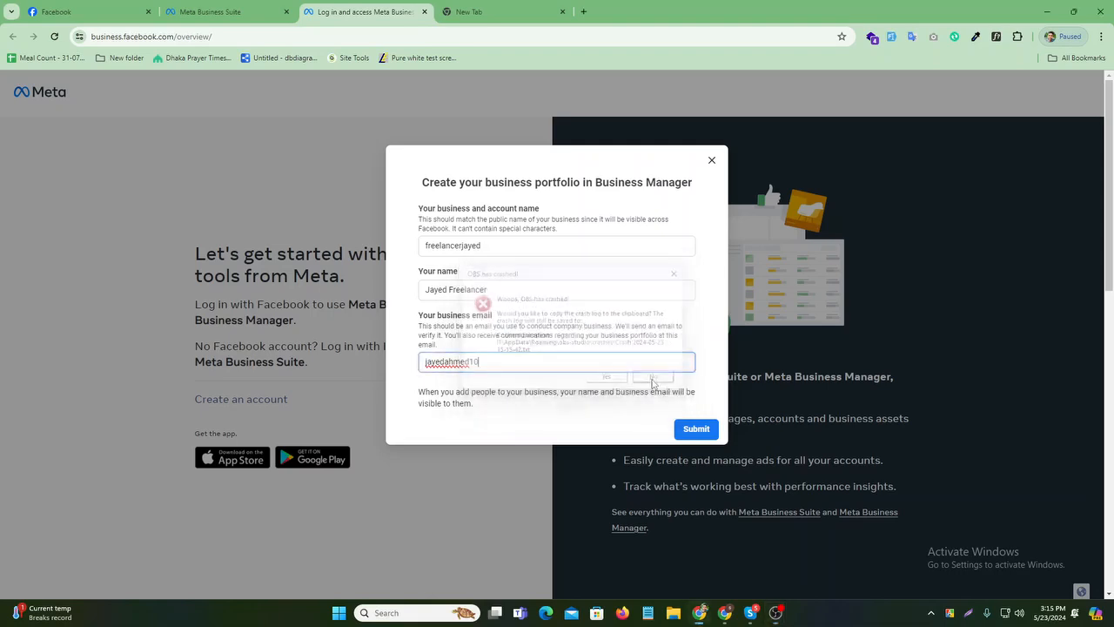
left_click(780, 616)
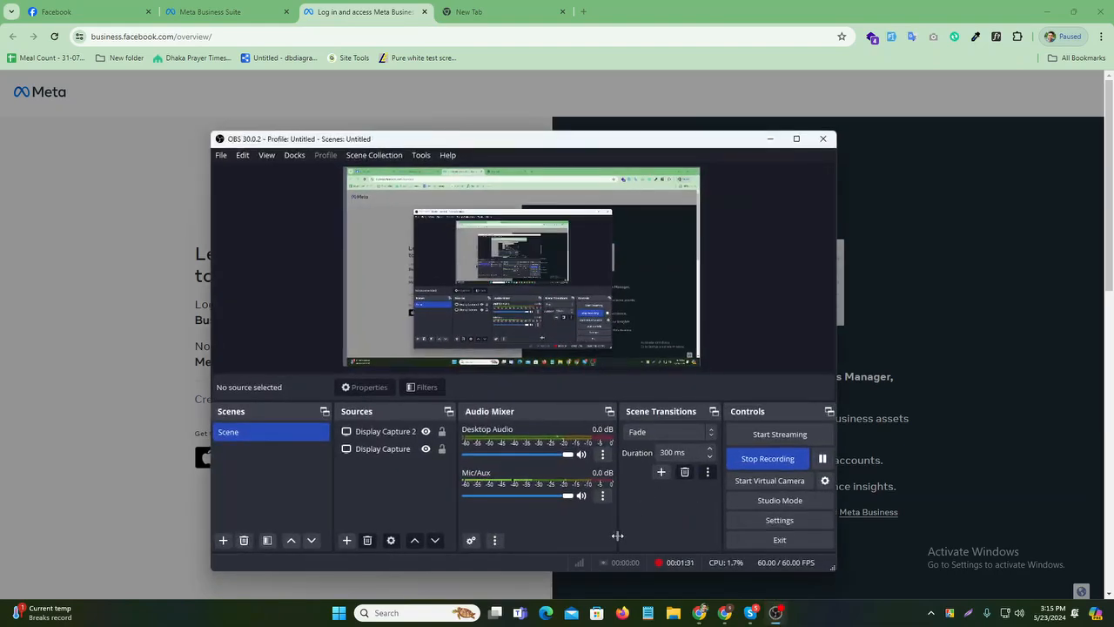
left_click(770, 139)
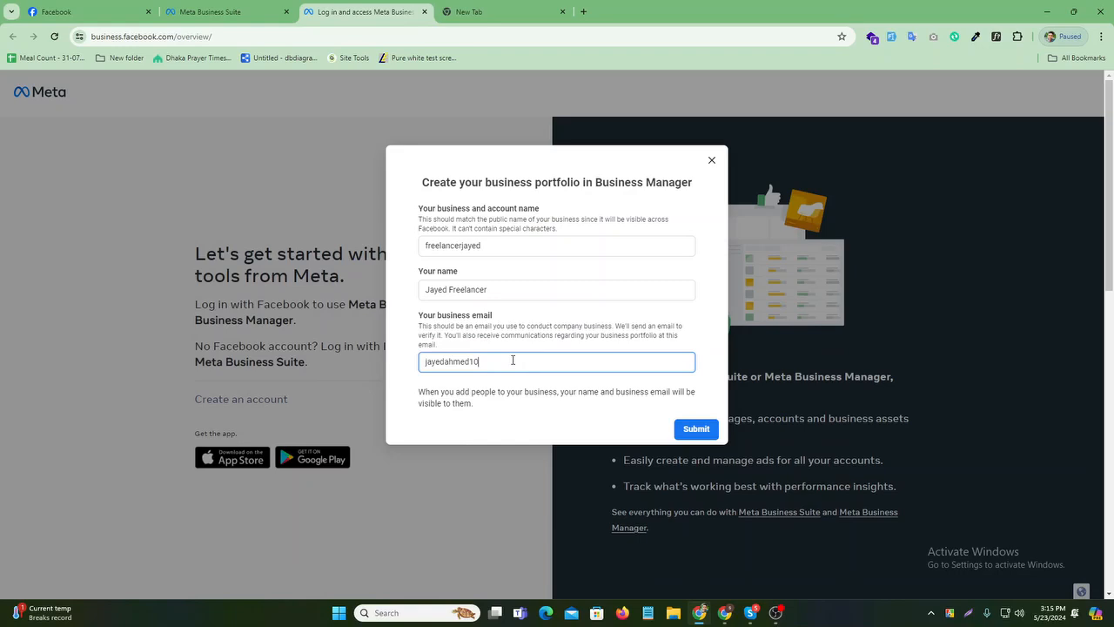
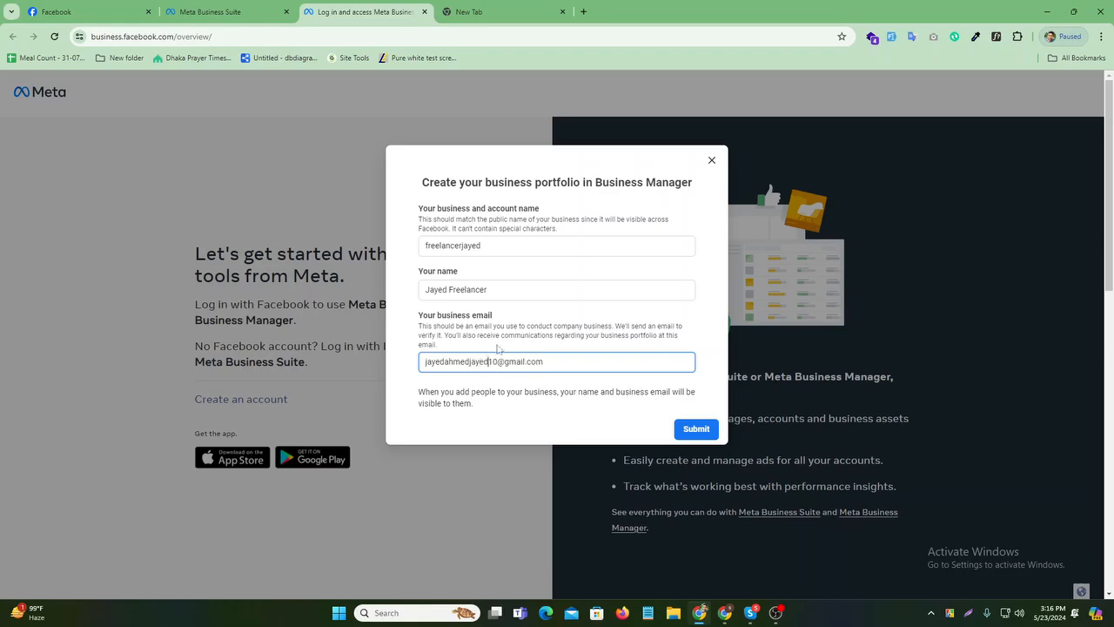
- Replace the rejected business name with the full name copied from Your name, and resubmit
left_click(694, 430)
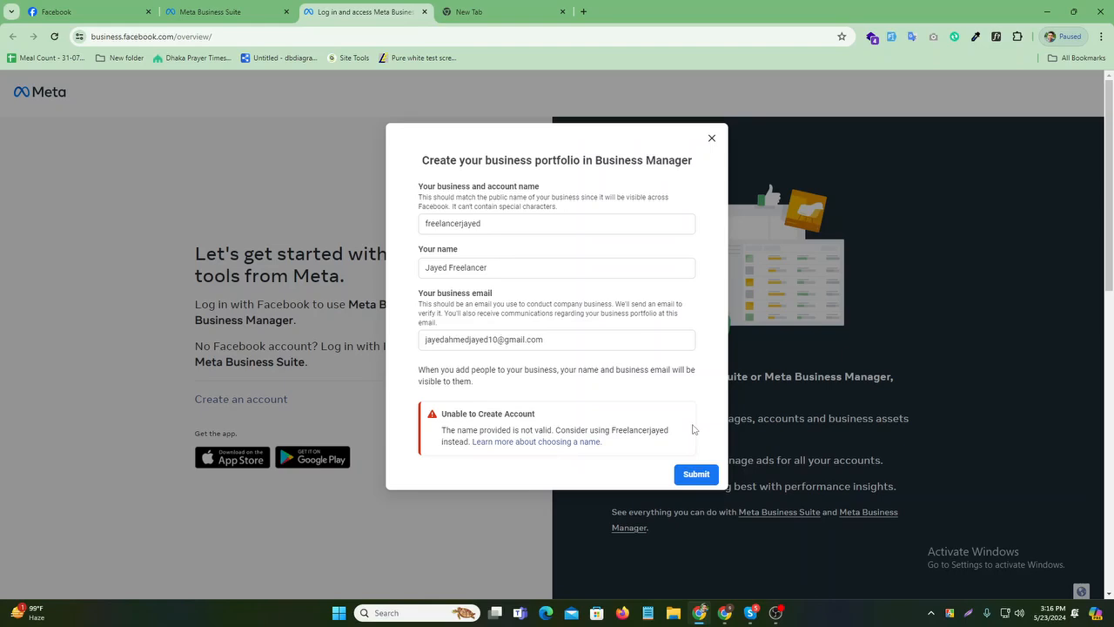
scroll(607, 410, "down", 2)
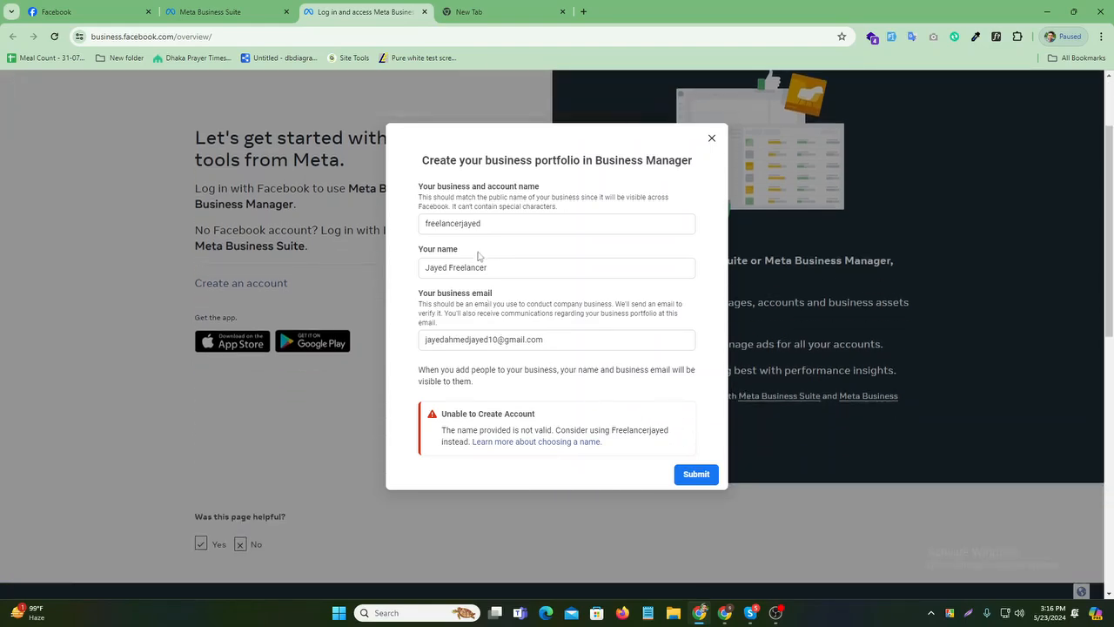
left_click_drag(498, 224, 424, 225)
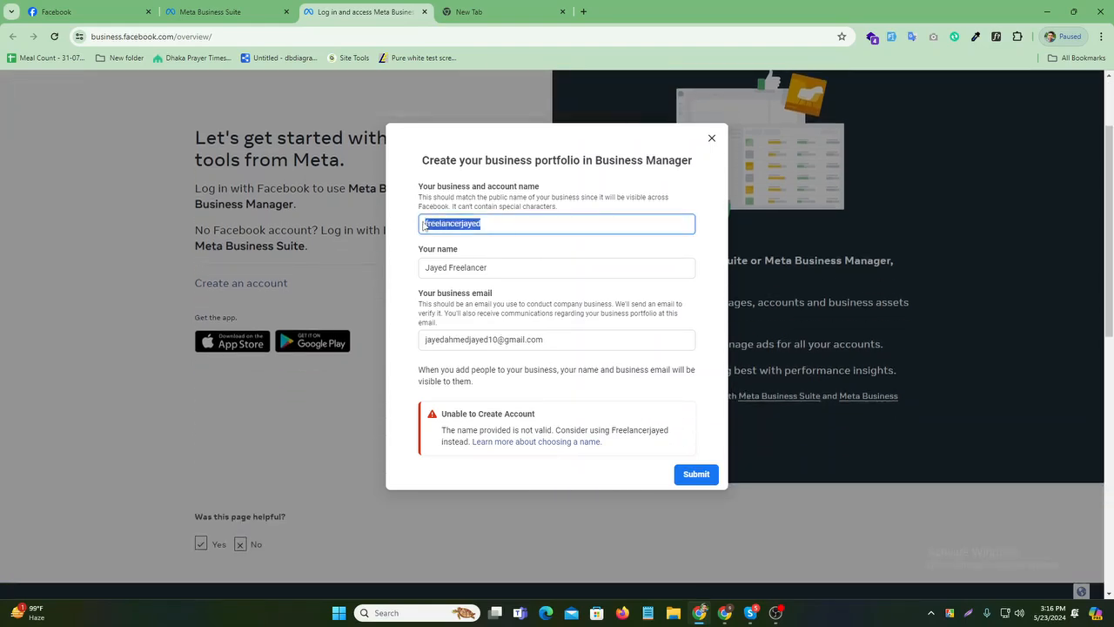
key("BackSpace")
left_click(487, 267)
left_click_drag(487, 268, 411, 277)
key("ctrl+c")
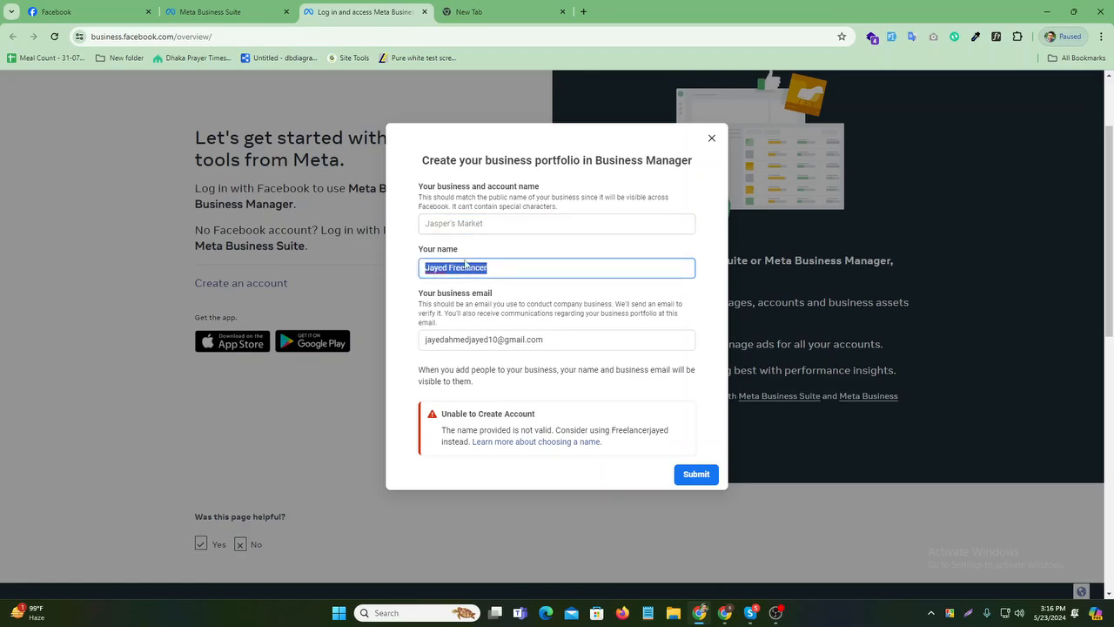
left_click(460, 224)
key("ctrl+v")
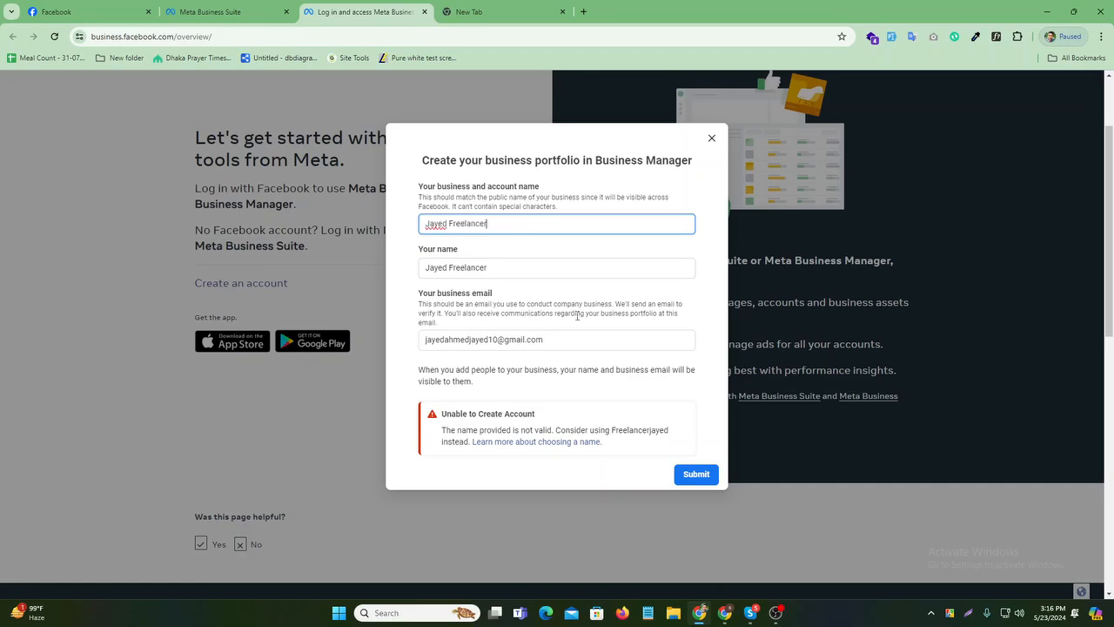
left_click(701, 474)
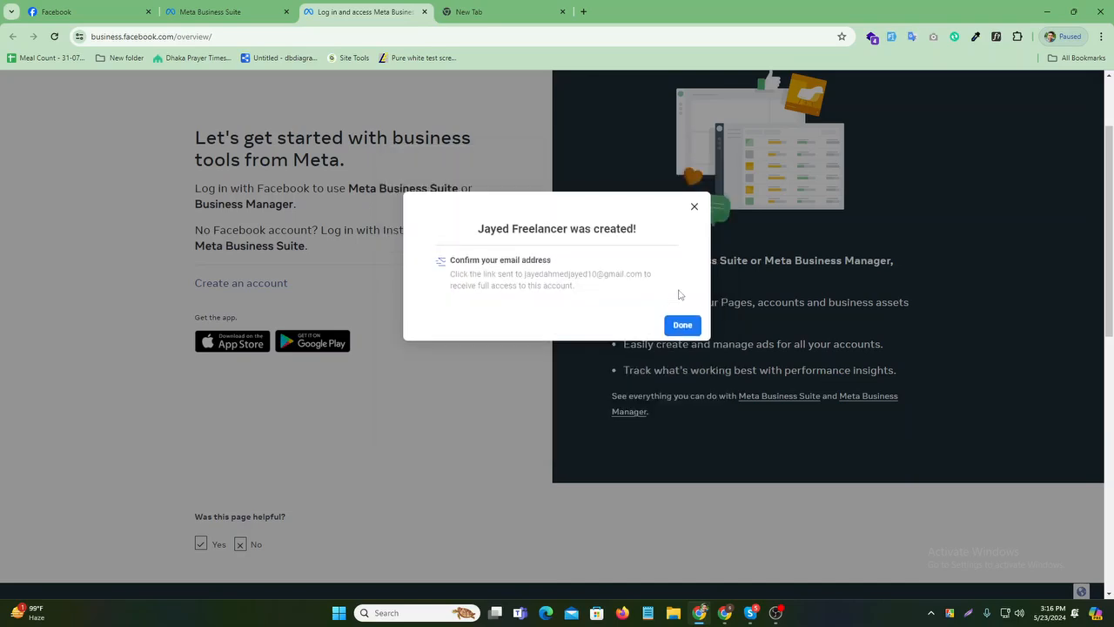
- Finish setup and open Business Manager from the Help menu
left_click(682, 328)
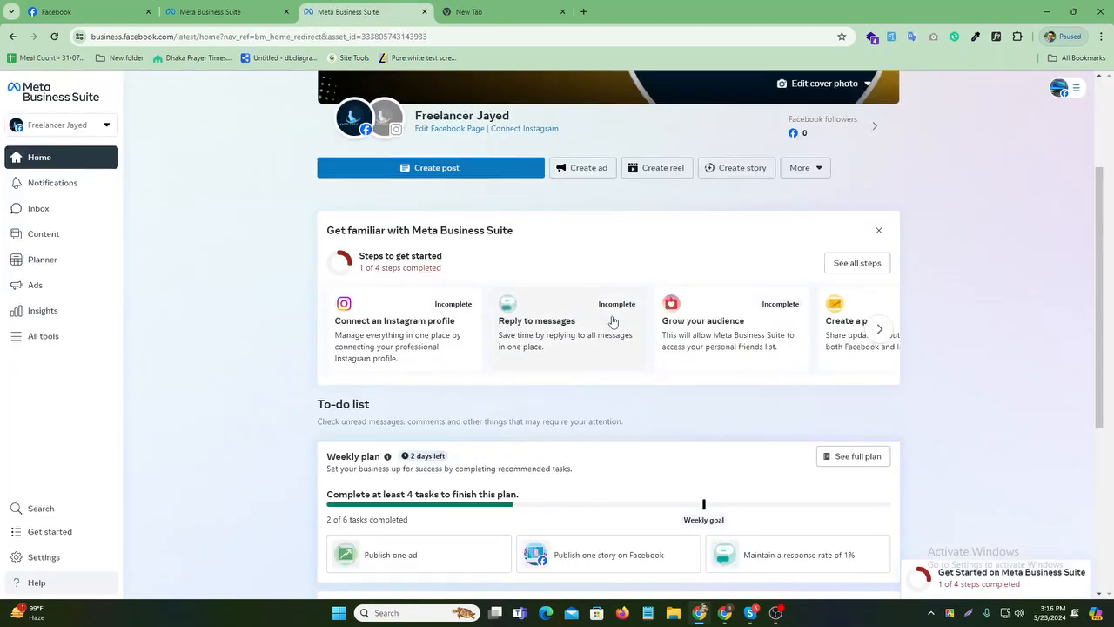
left_click(52, 582)
left_click(62, 537)
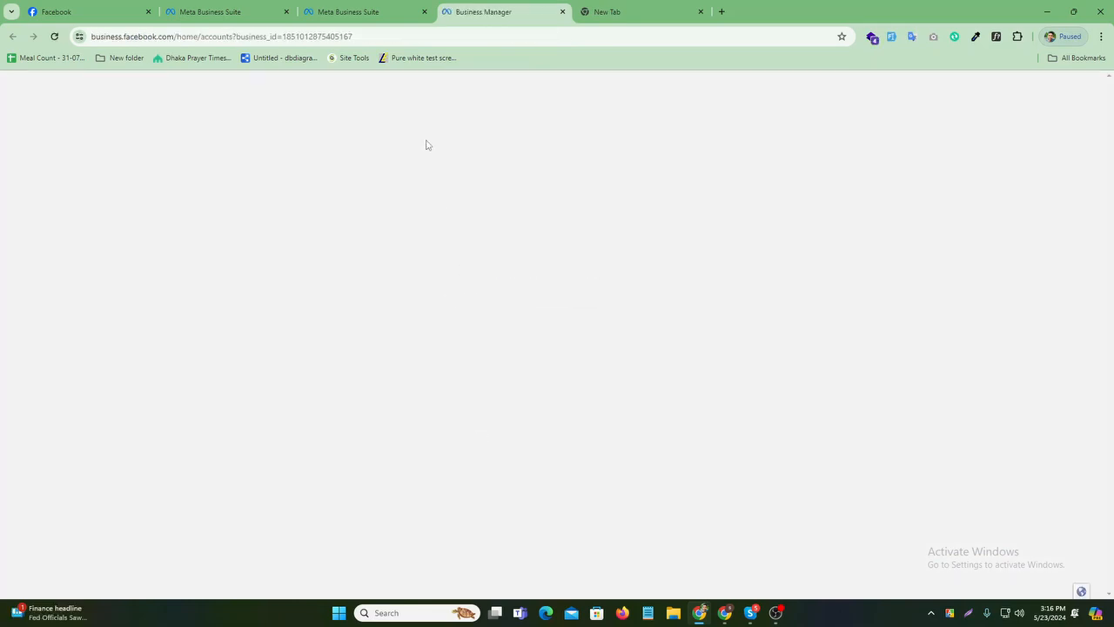
- Close the duplicate Business Suite tab and open Ads Manager from All tools
left_click(424, 11)
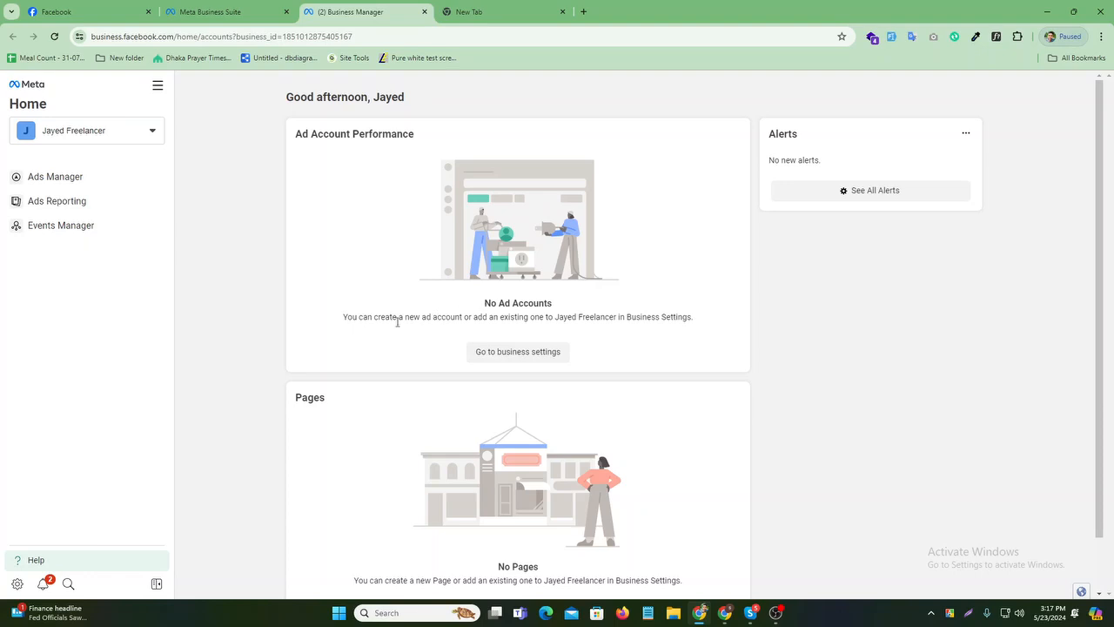
left_click(158, 85)
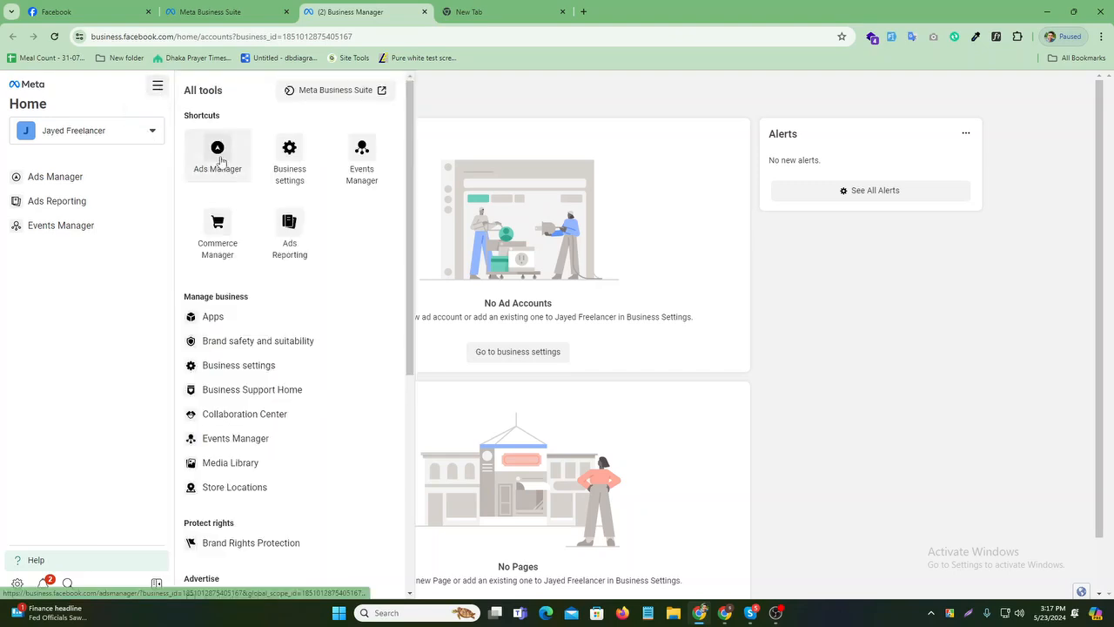
left_click(220, 161)
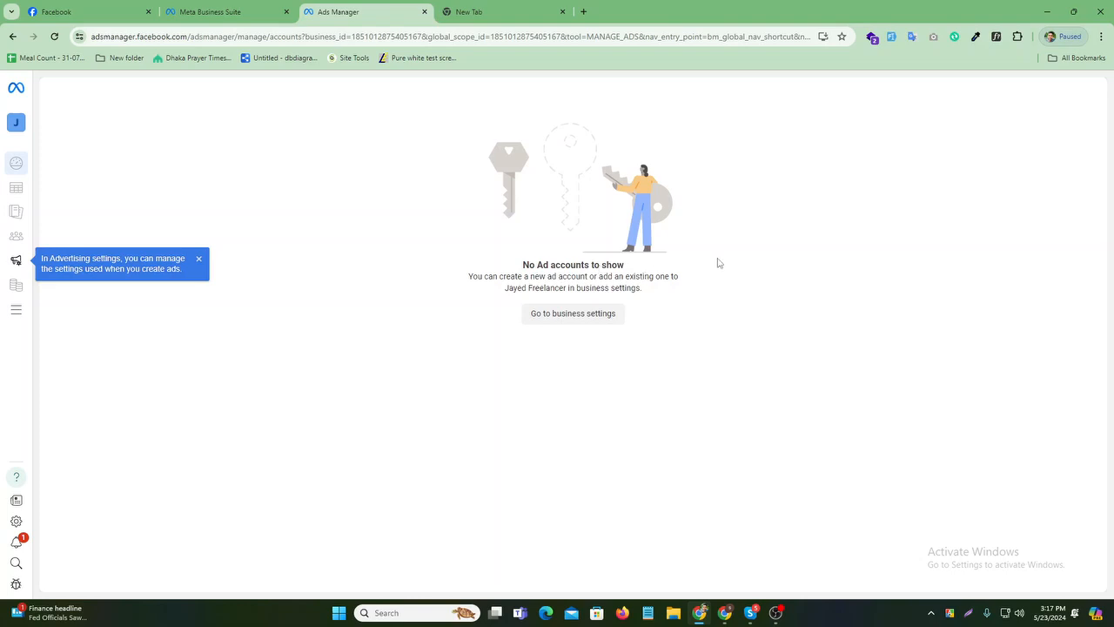
- Dismiss the advertising settings tip and go to the Business settings ad accounts page
left_click(199, 260)
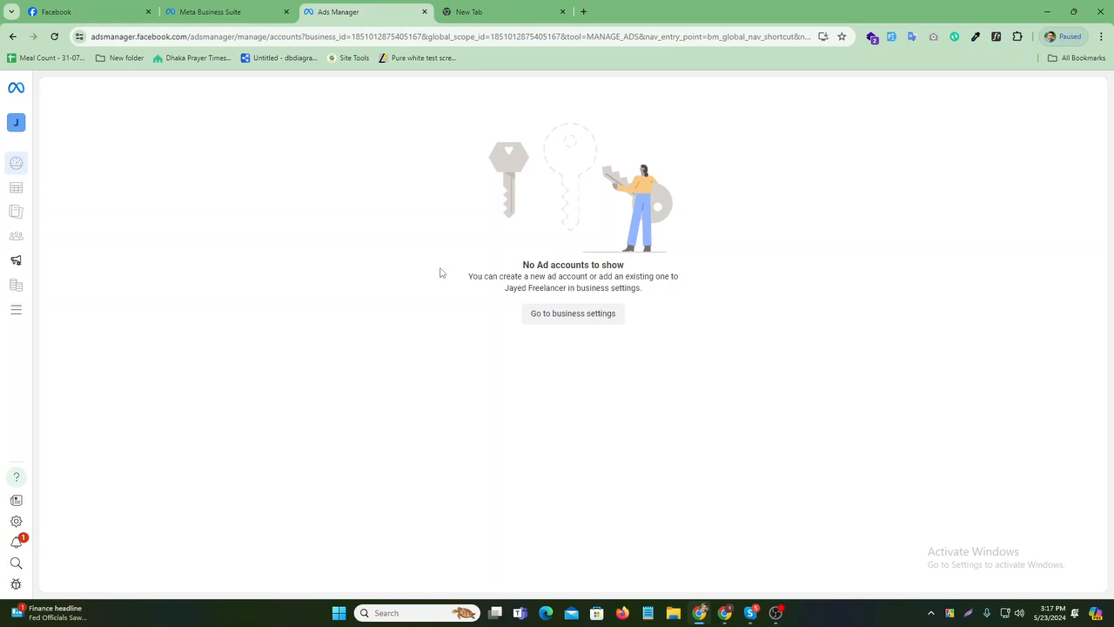
left_click(560, 322)
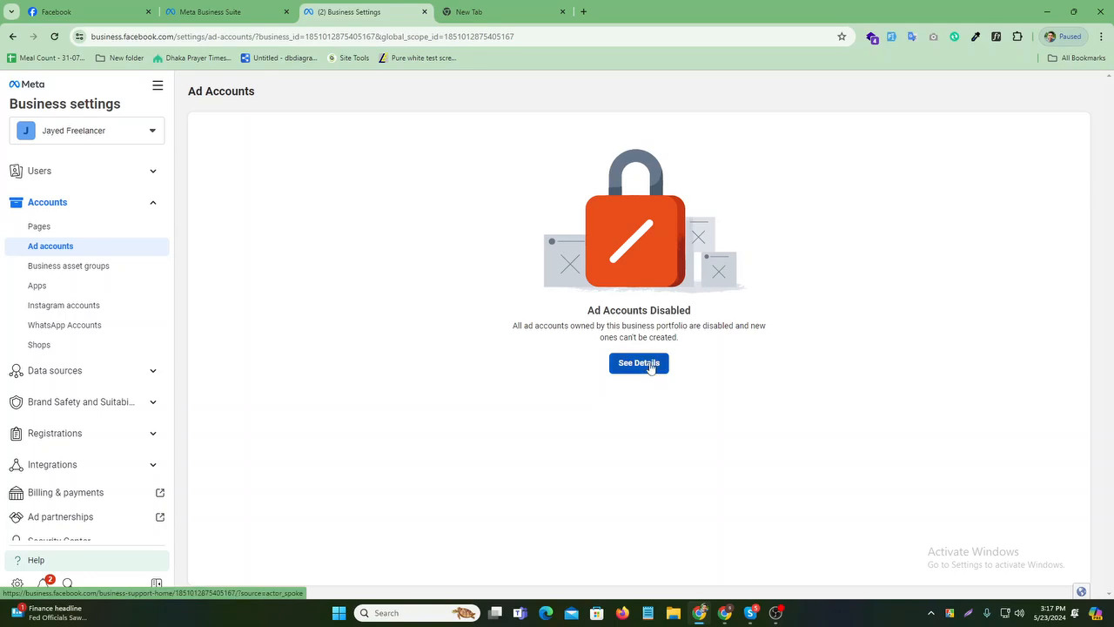
- Open the details for Ad Accounts Disabled on Business Support Home, then start a screen capture
left_click(650, 367)
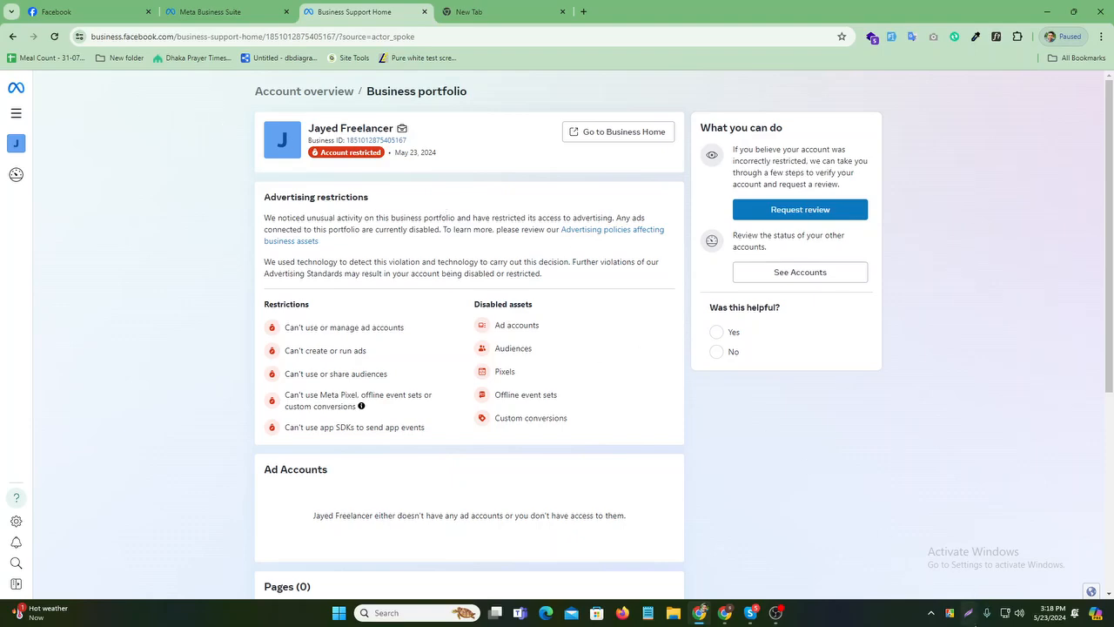
left_click(967, 613)
- Capture the support page with the portfolio header marked by a red box
mouse_move(107, 79)
left_mouse_down()
mouse_move(403, 398)
mouse_move(909, 558)
left_mouse_up()
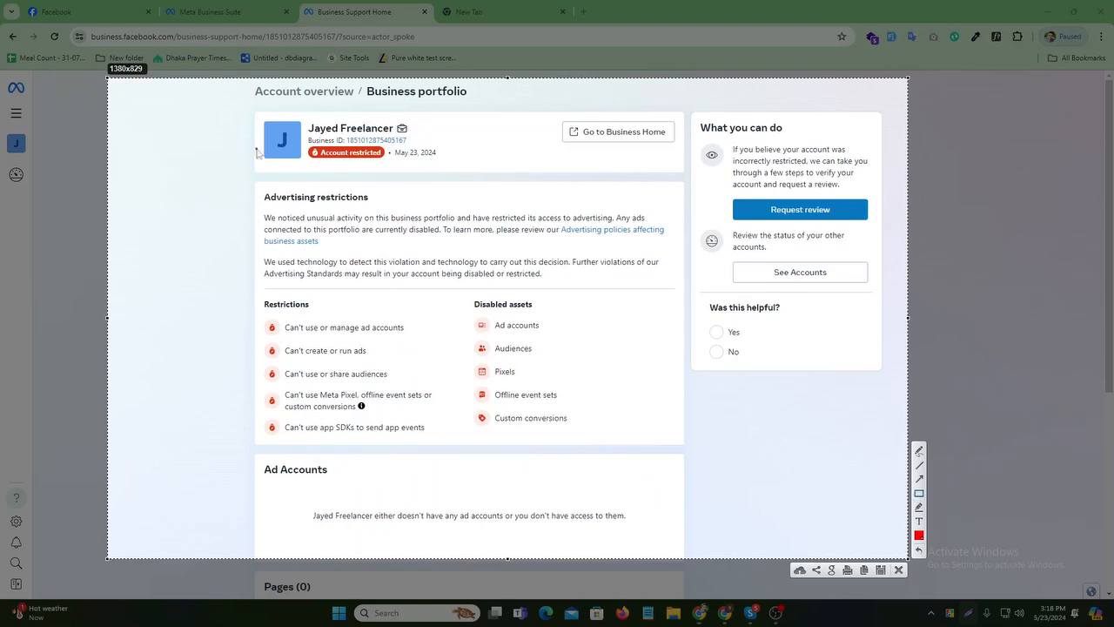
left_click_drag(241, 102, 529, 173)
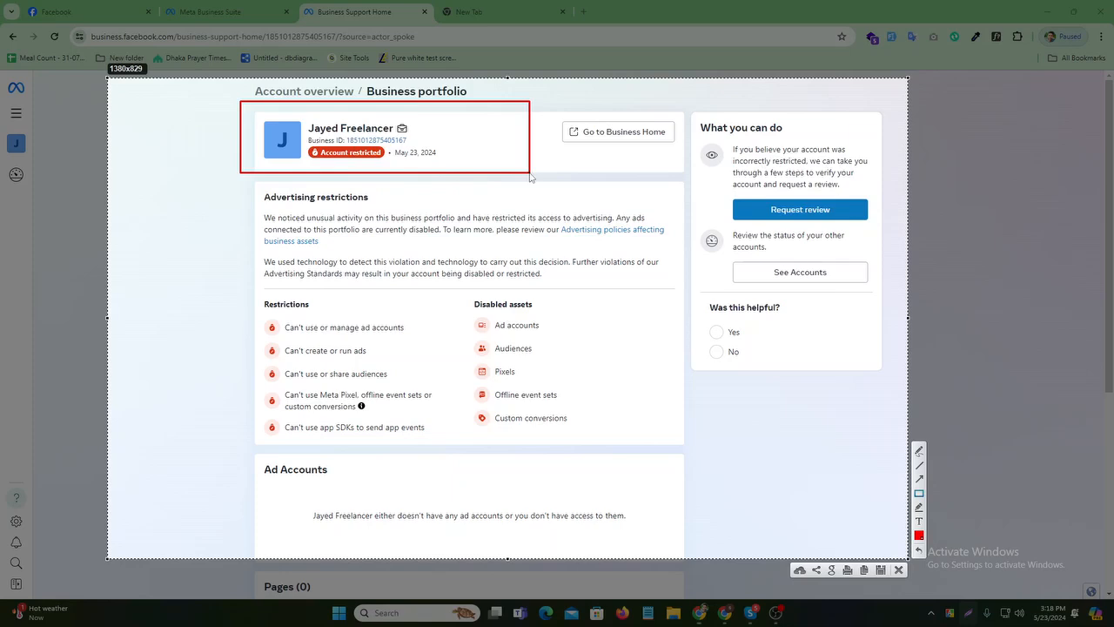
left_click(899, 570)
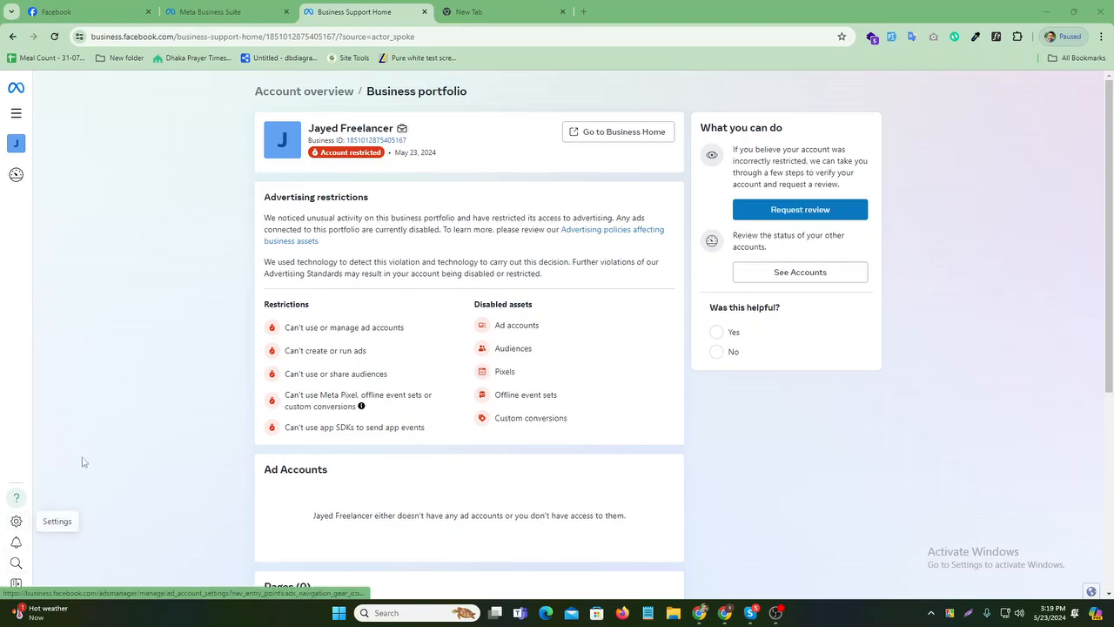
- Close the Meta Business Suite tab after briefly checking the All tools panel
left_click(16, 115)
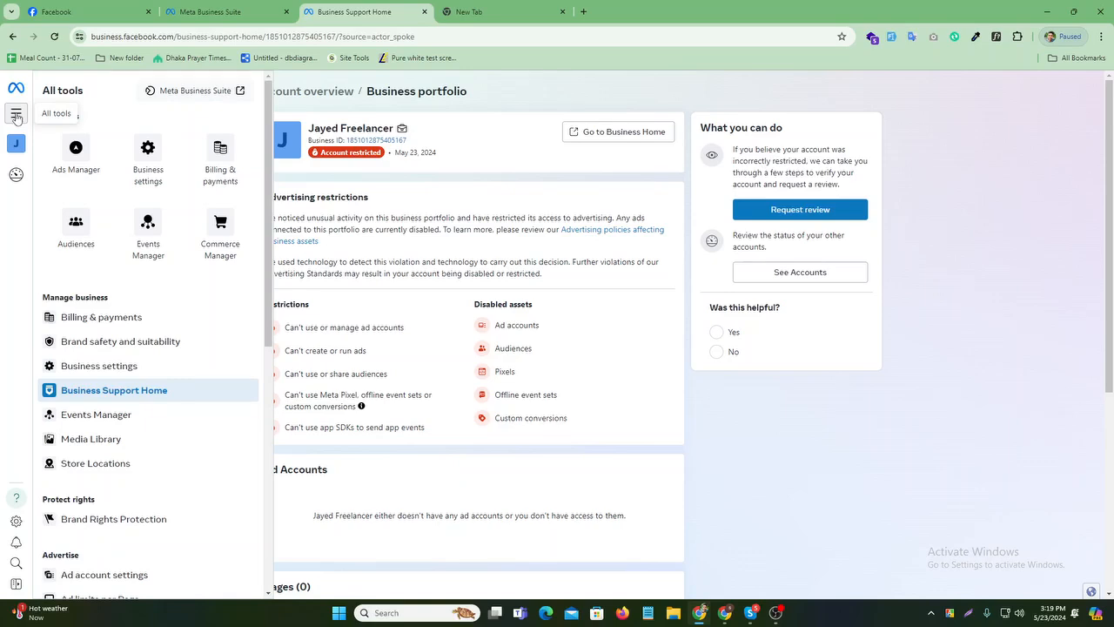
left_click(479, 164)
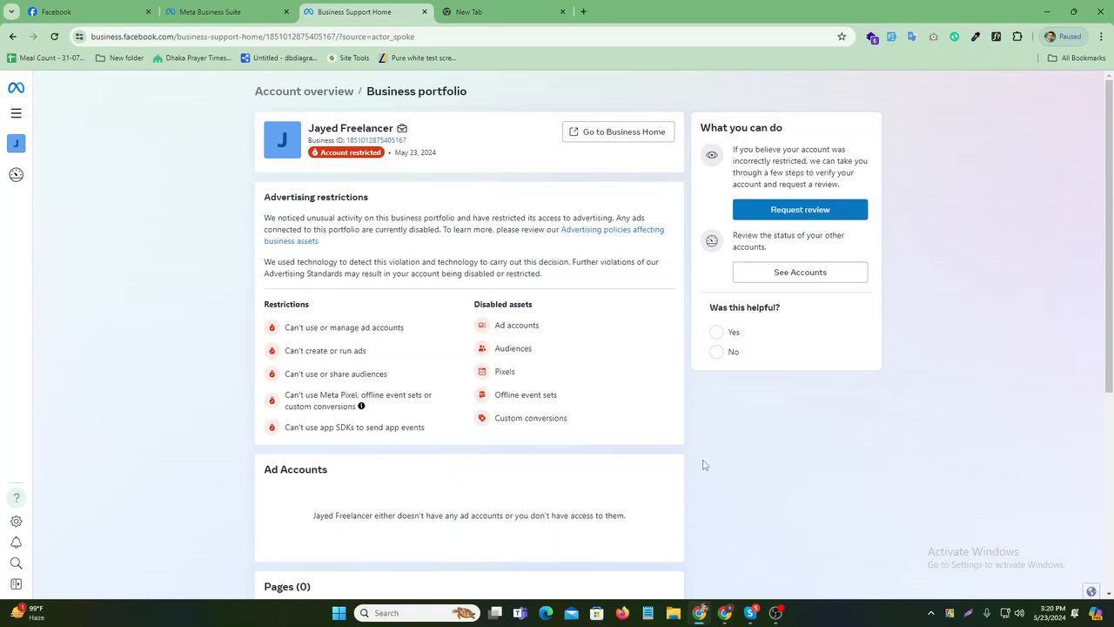
left_click(287, 11)
- Close the Business Support Home tab and switch to acting as the Jayed Freelancer profile
left_click(287, 12)
left_click(70, 13)
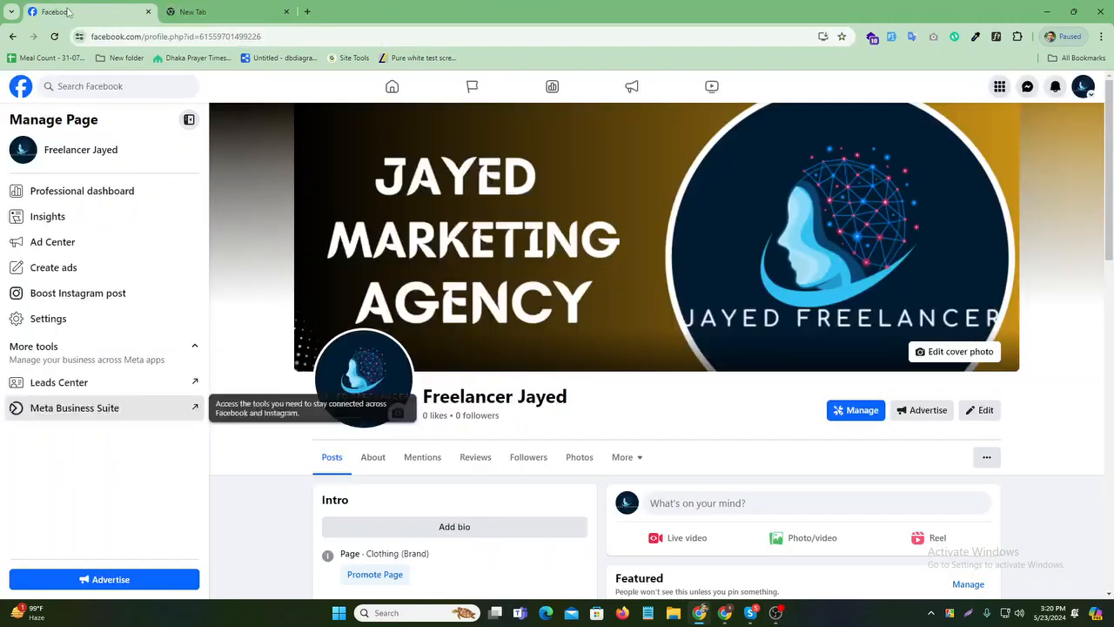
left_click(1080, 88)
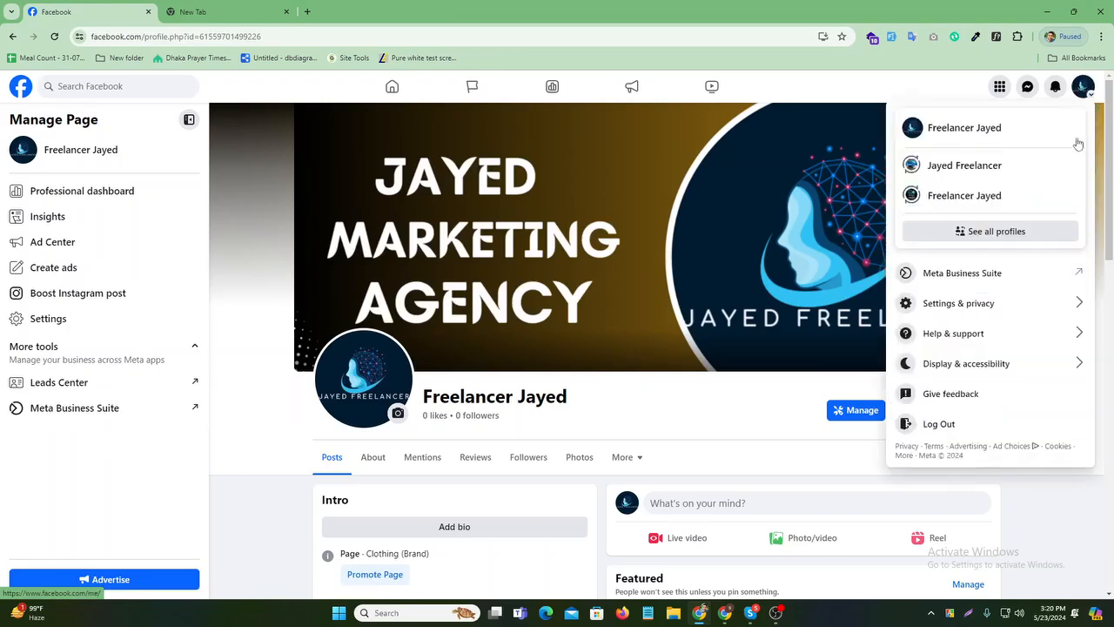
left_click(995, 167)
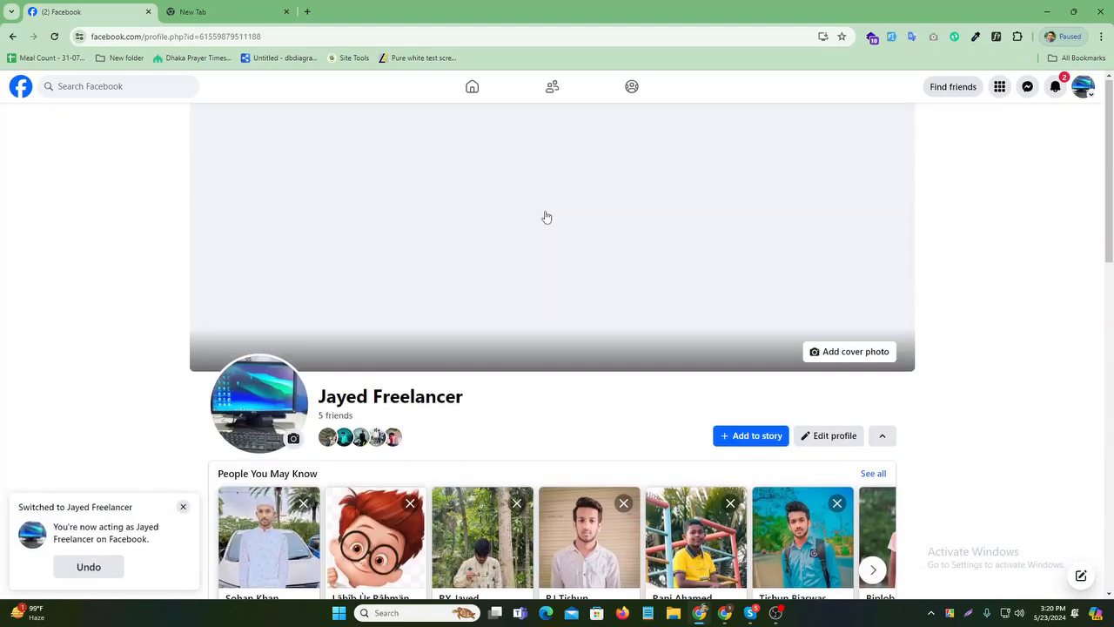
- Go from the home feed to the Jayed Freelancer profile page
left_click(472, 87)
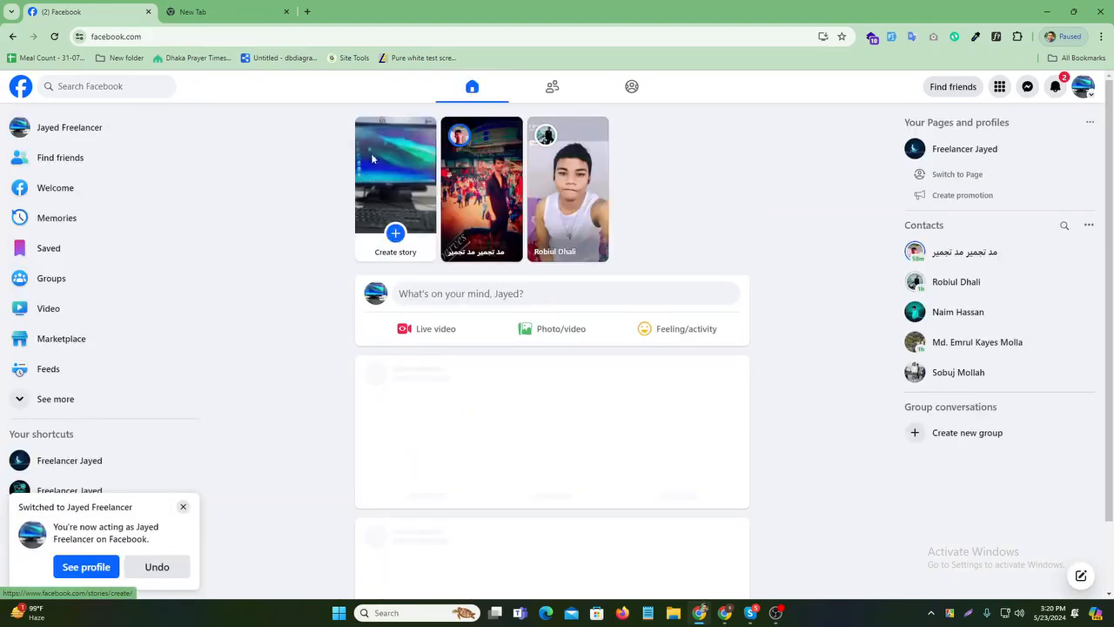
left_click(169, 137)
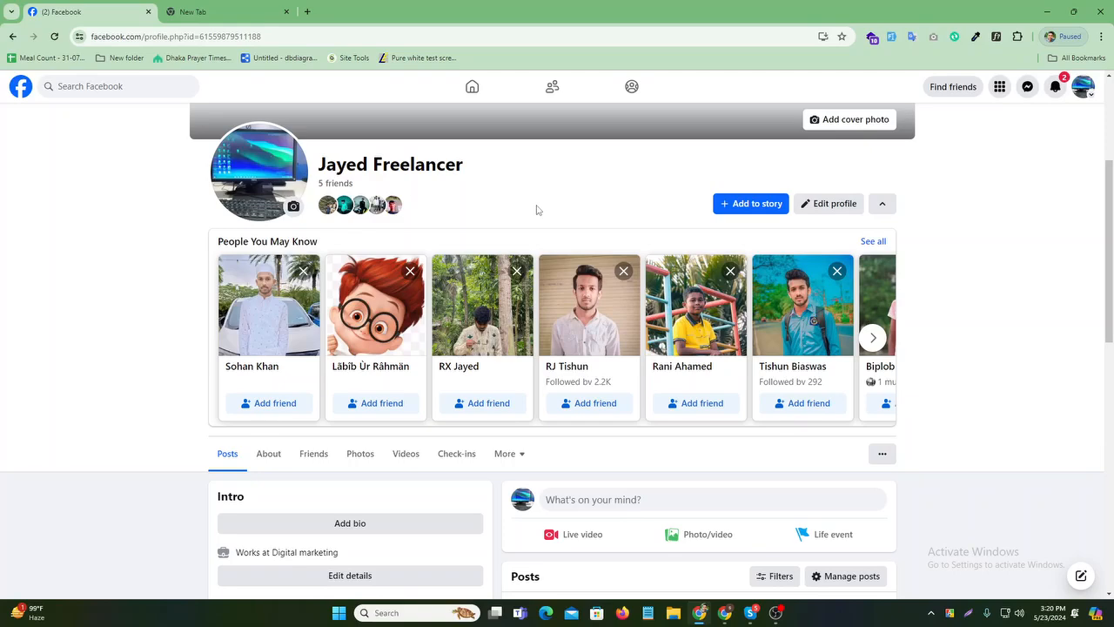
scroll(582, 228, "up", 3)
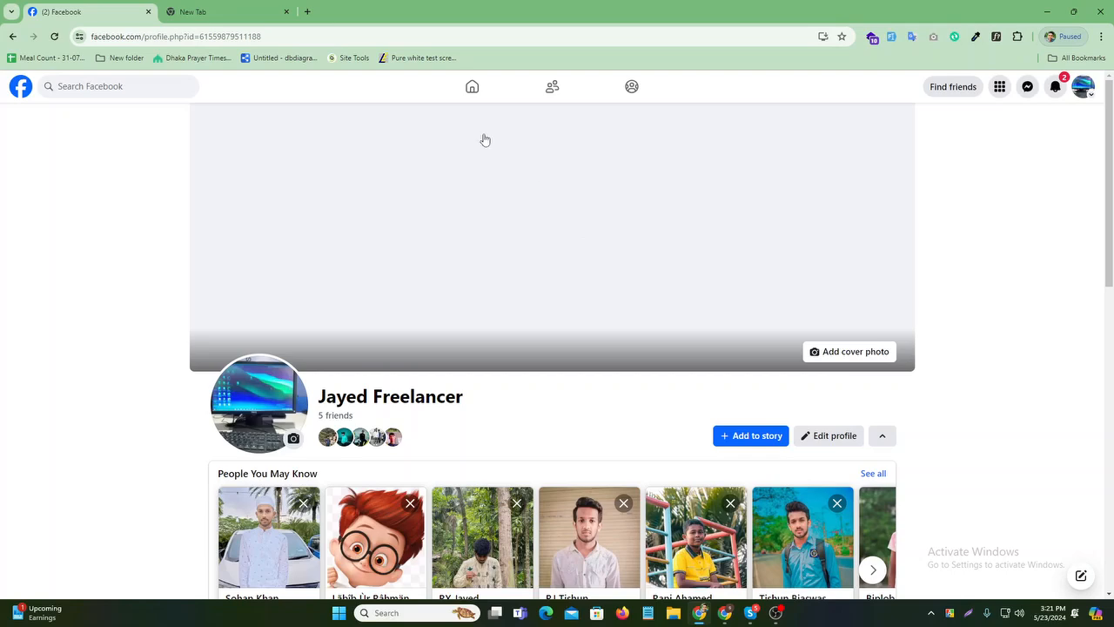
left_click(474, 88)
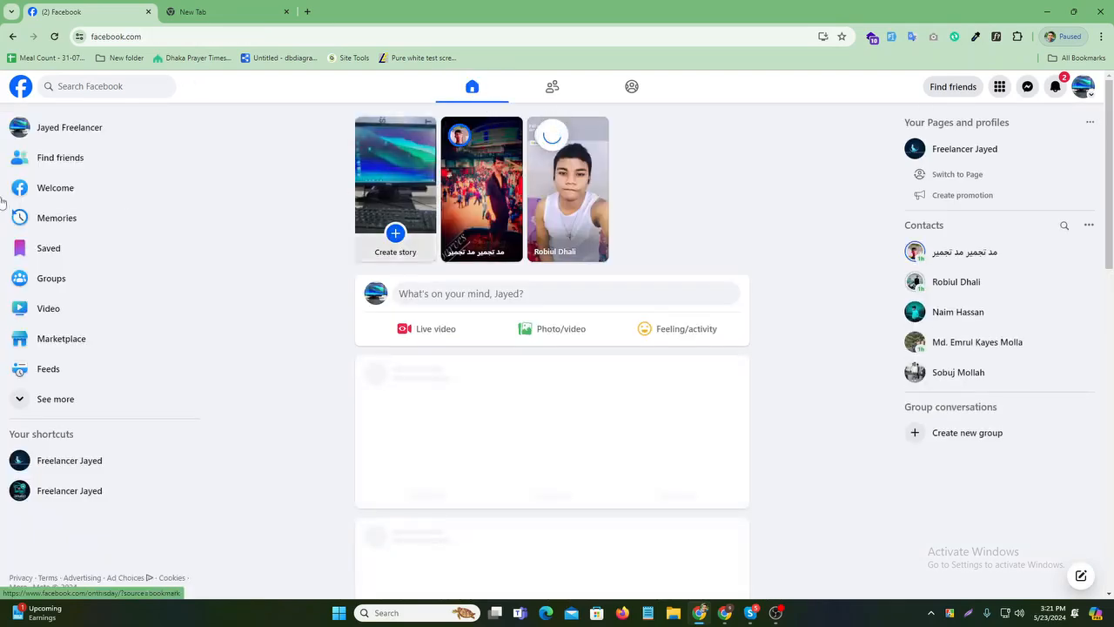
left_click(68, 128)
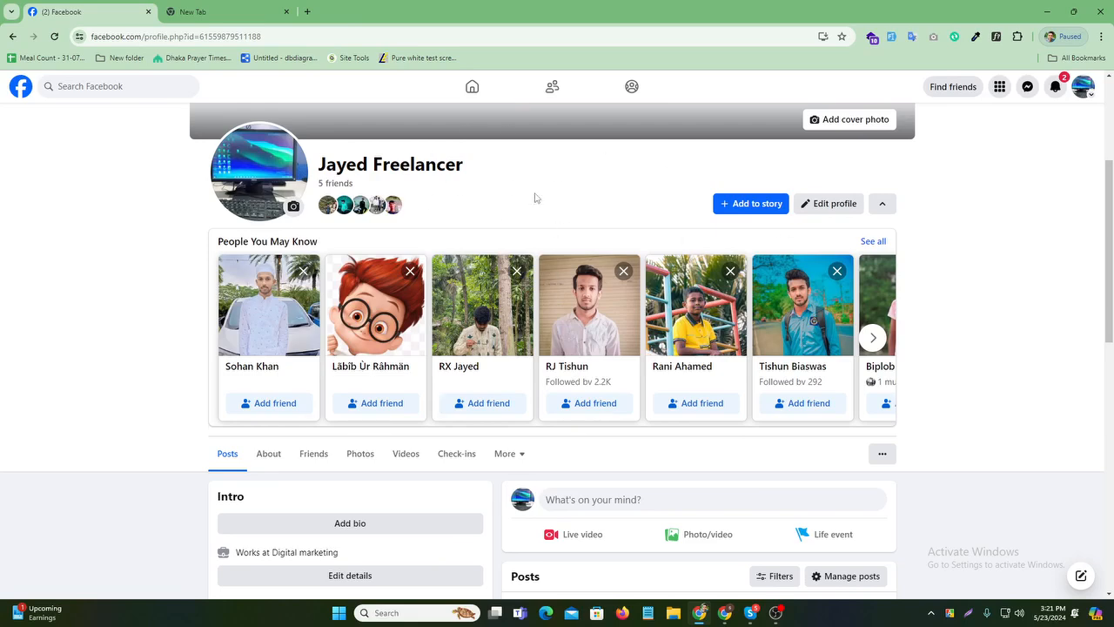
scroll(532, 196, "up", 3)
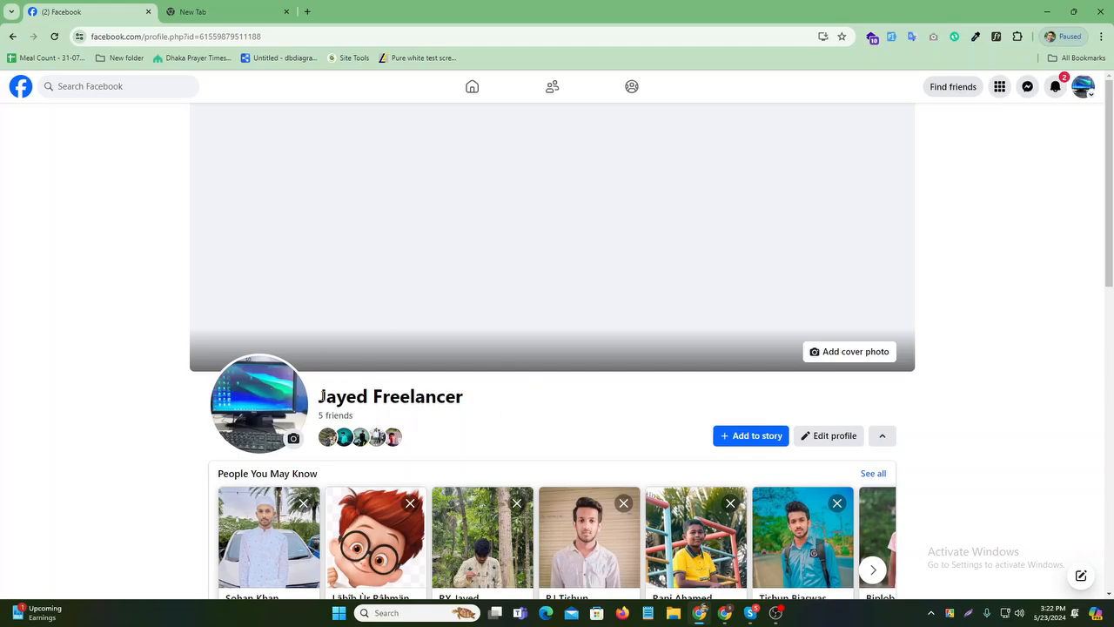
- Bring up the profile picture options on the Jayed Freelancer profile
left_click_drag(321, 396, 522, 410)
left_click(542, 409)
scroll(630, 439, "down", 2)
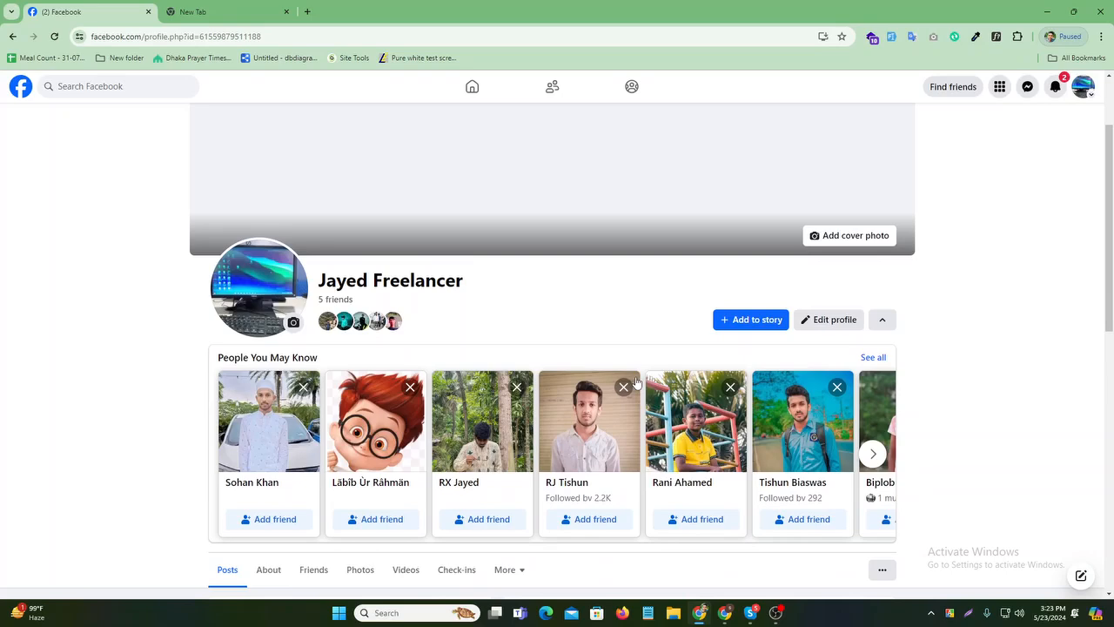
left_click(247, 289)
- See the current monitor-and-keyboard profile picture full-size in the photo viewer
left_click(212, 360)
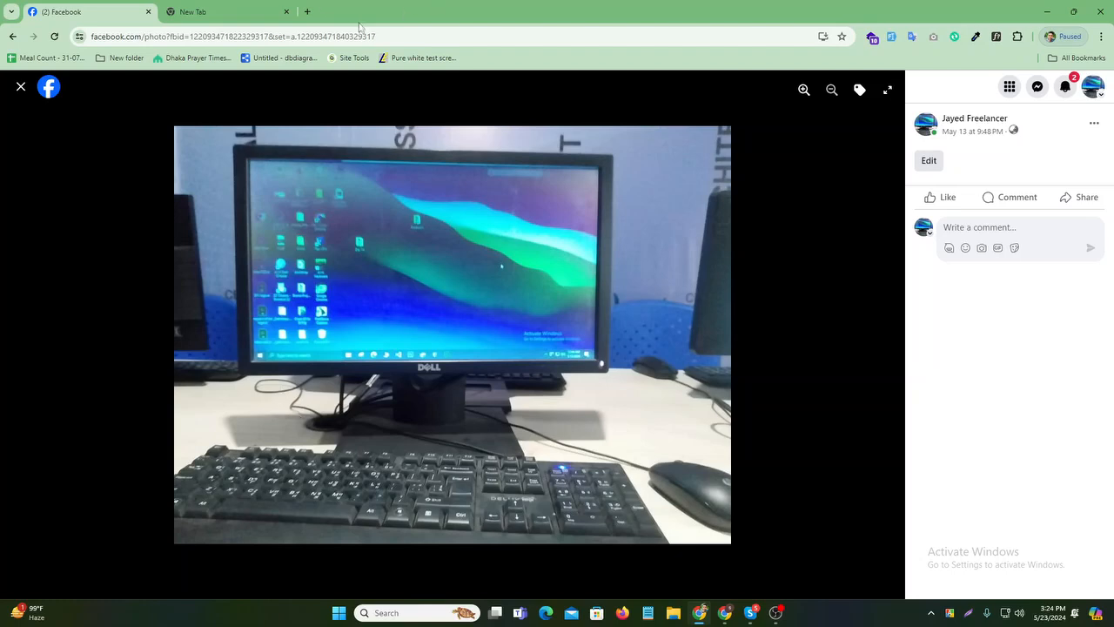
- In the new tab, search Google for 'girls professional picture'
left_click(262, 14)
left_click(261, 38)
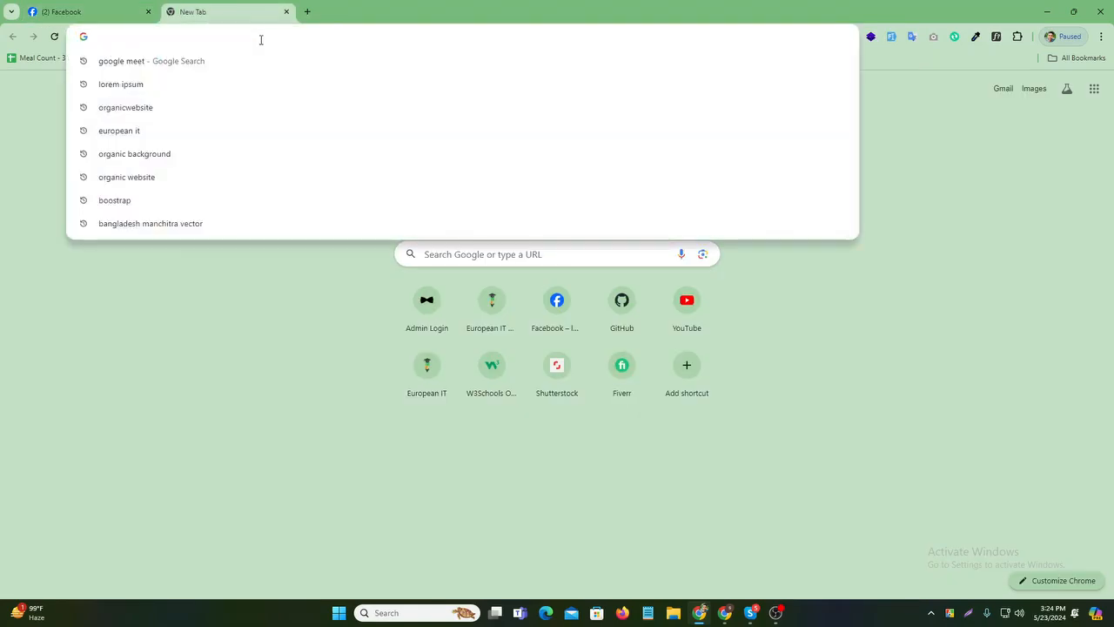
type("Gril")
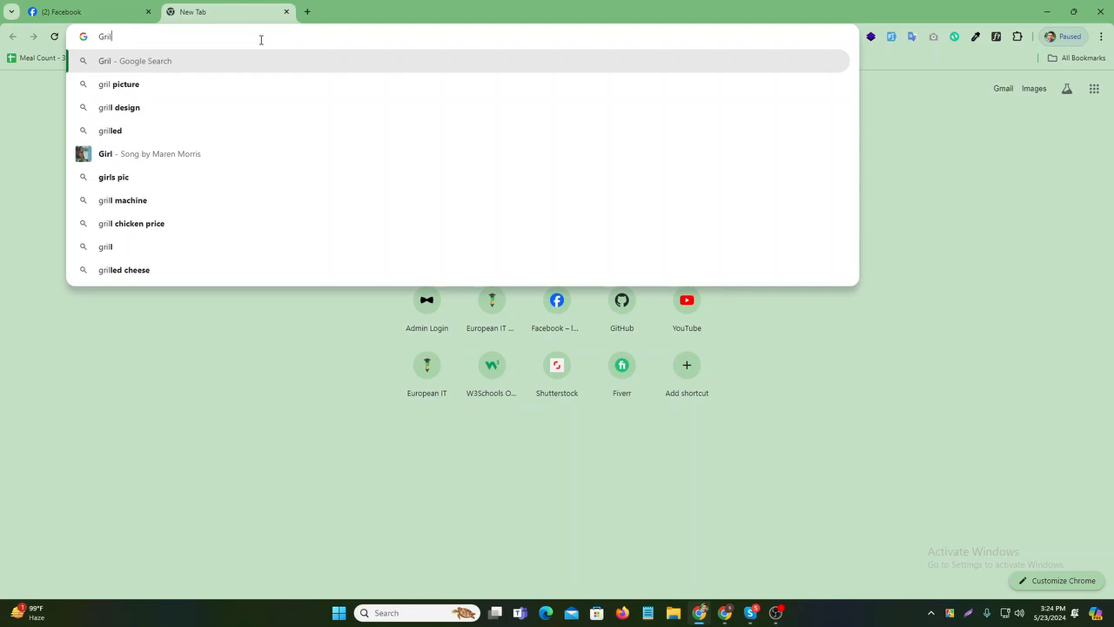
type("s n")
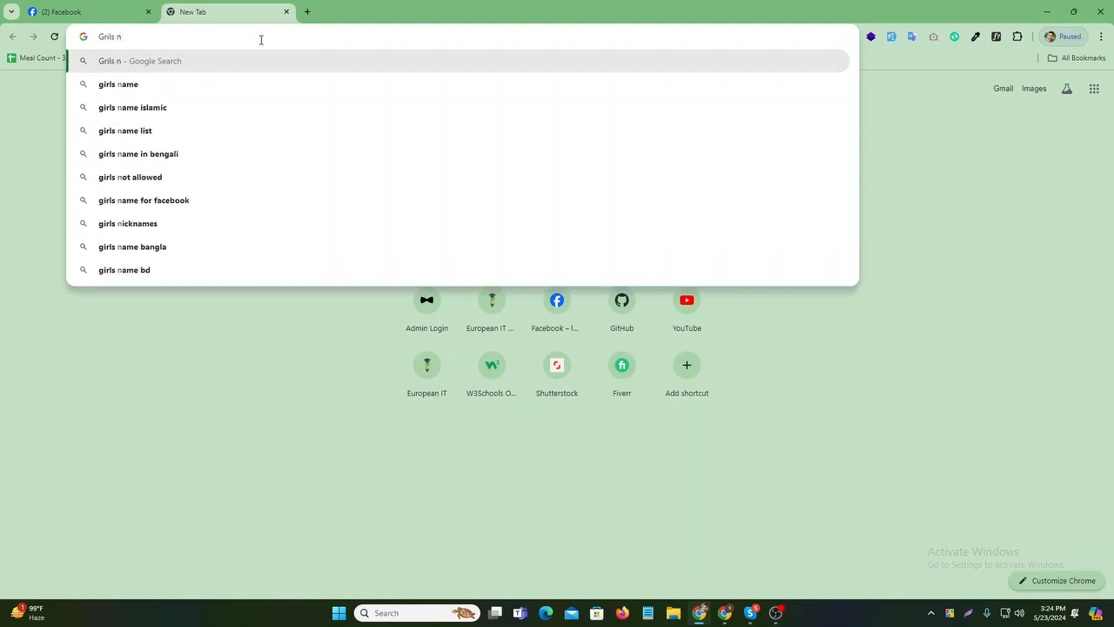
key("BackSpace")
type("prof")
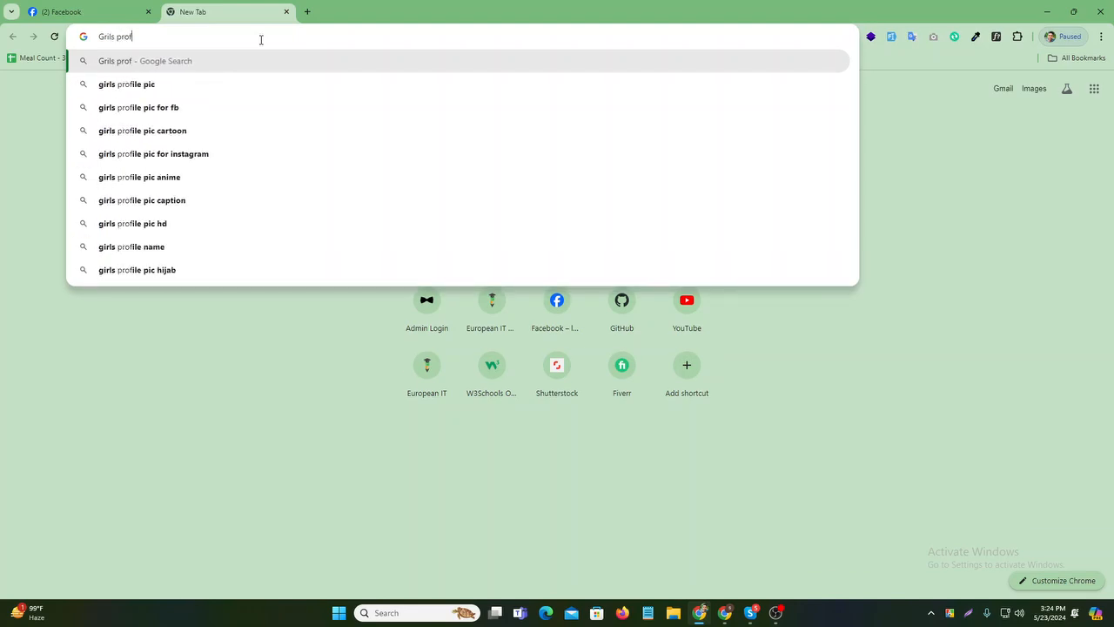
type("e")
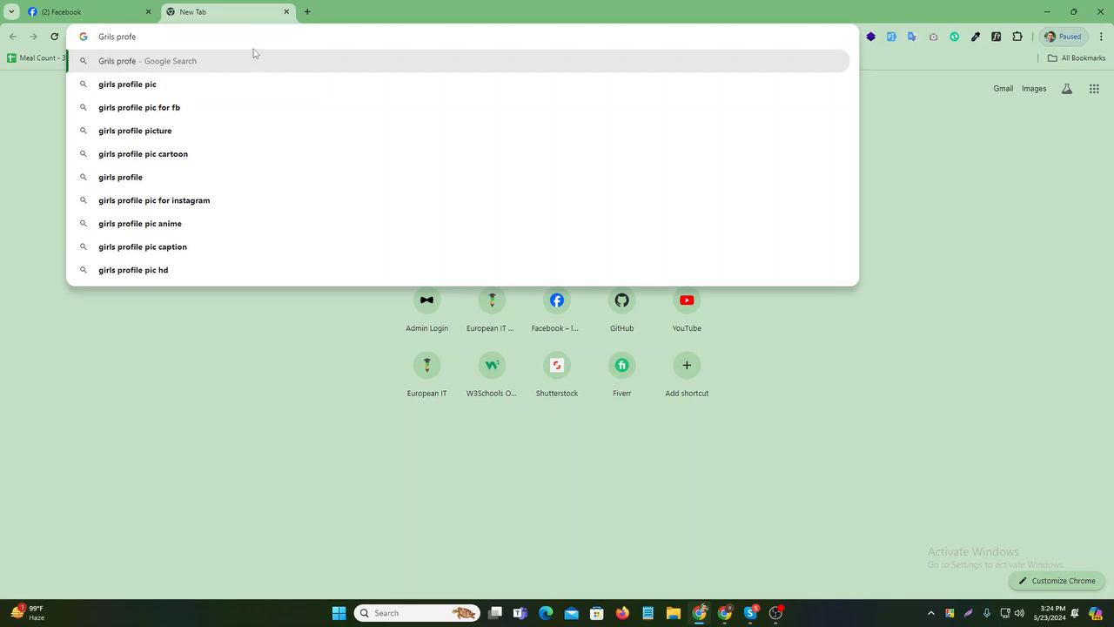
type("ssiona")
type("l")
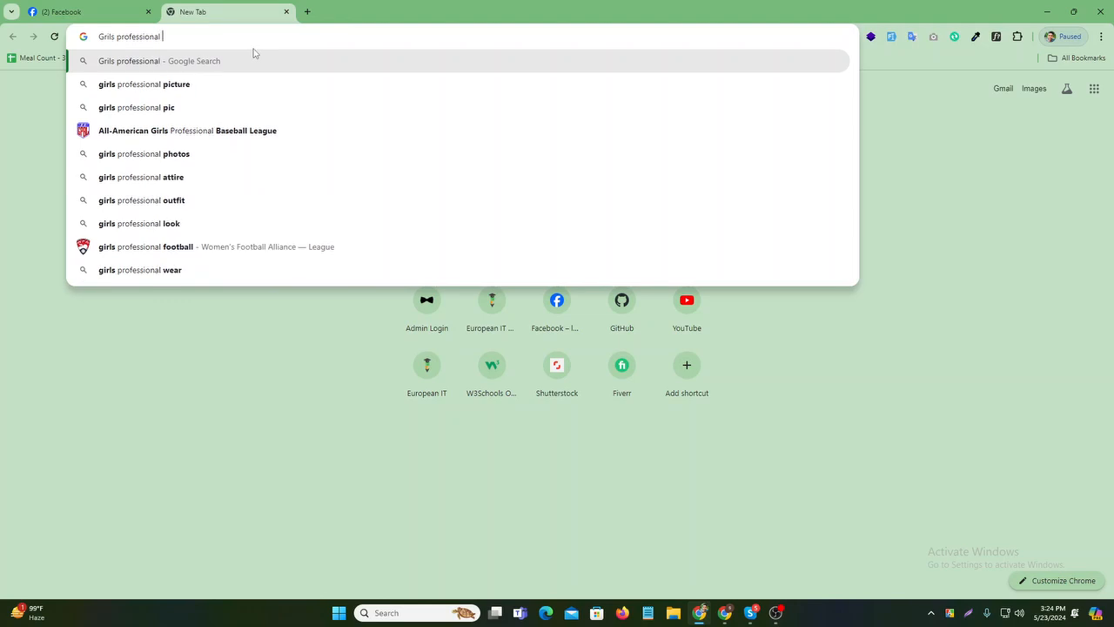
left_click(233, 84)
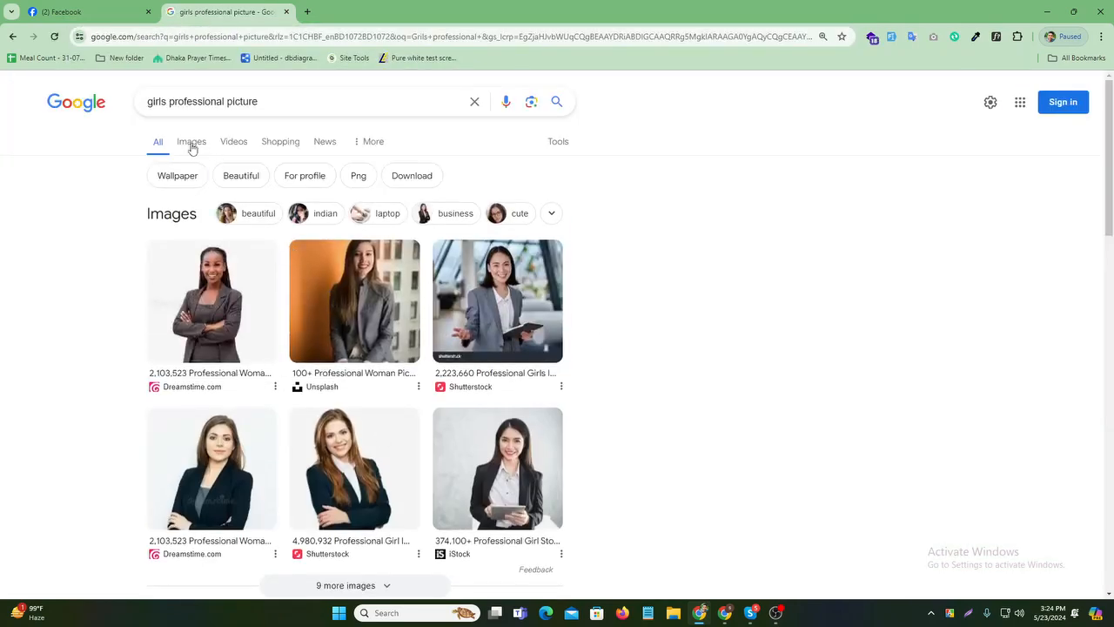
- Switch to image results and open the Adobe Stock career woman indian source page
left_click(191, 143)
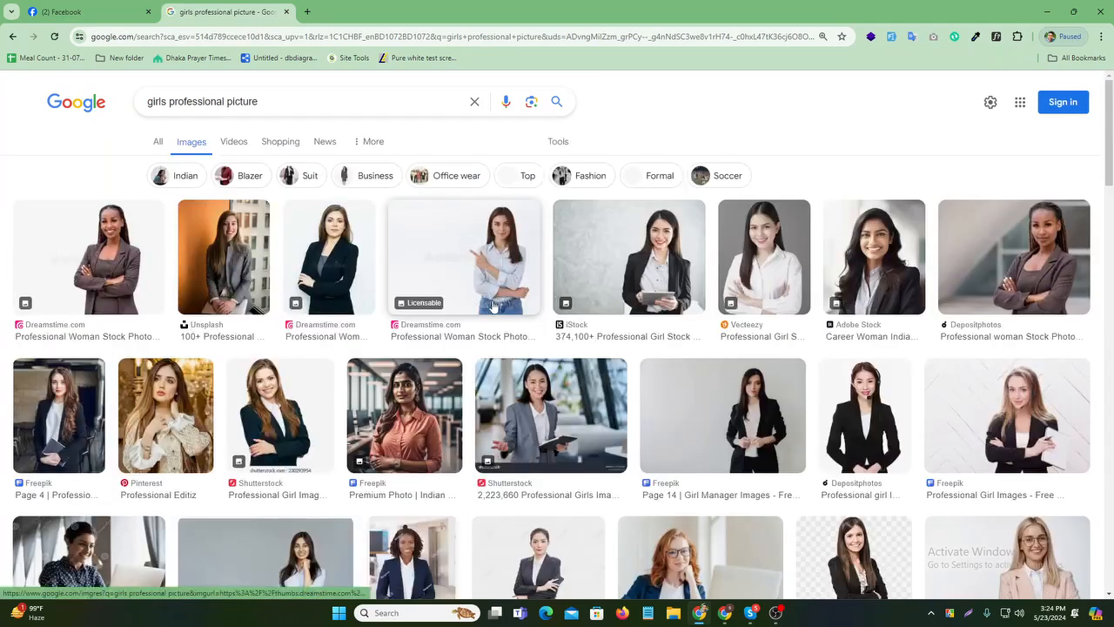
left_click(861, 273)
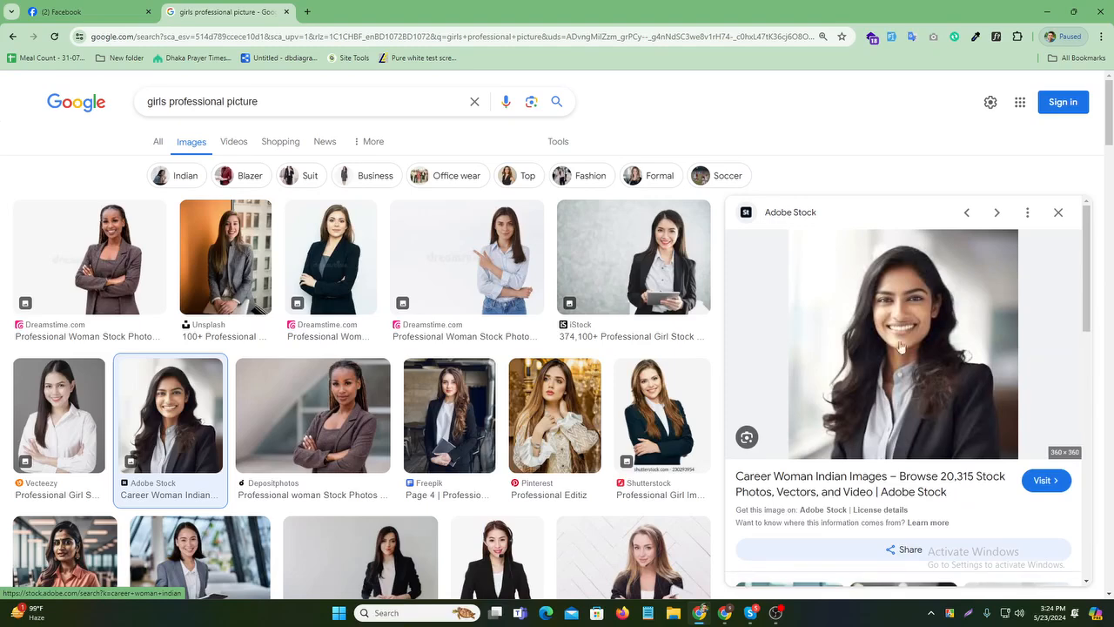
left_click(937, 340)
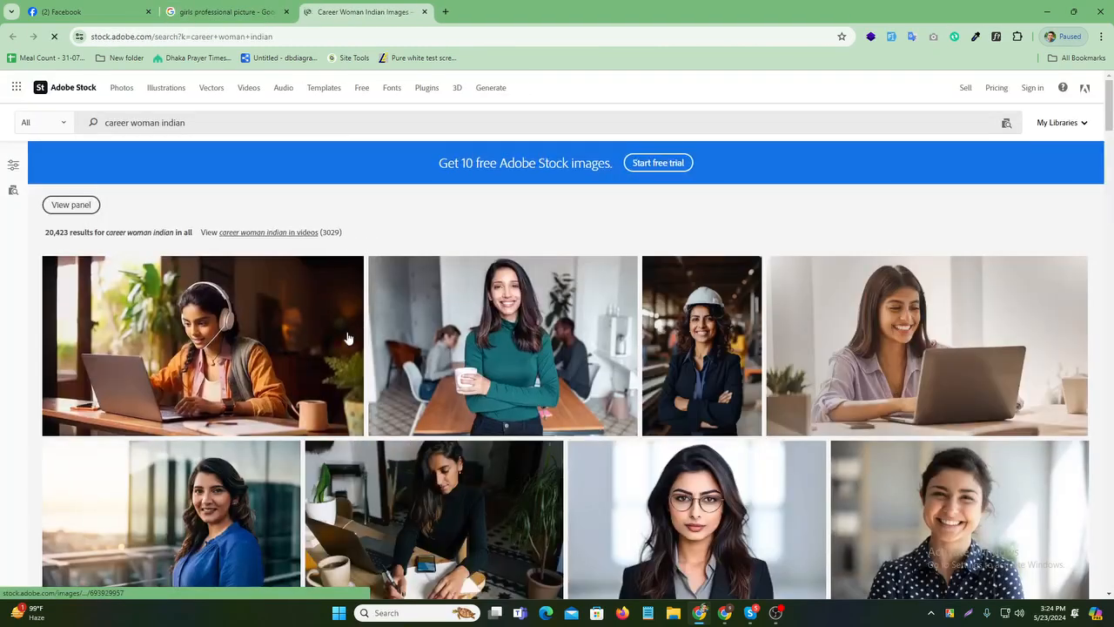
- Cycle through the browser tabs back to the Google Images results for girls professional picture
scroll(390, 355, "down", 2)
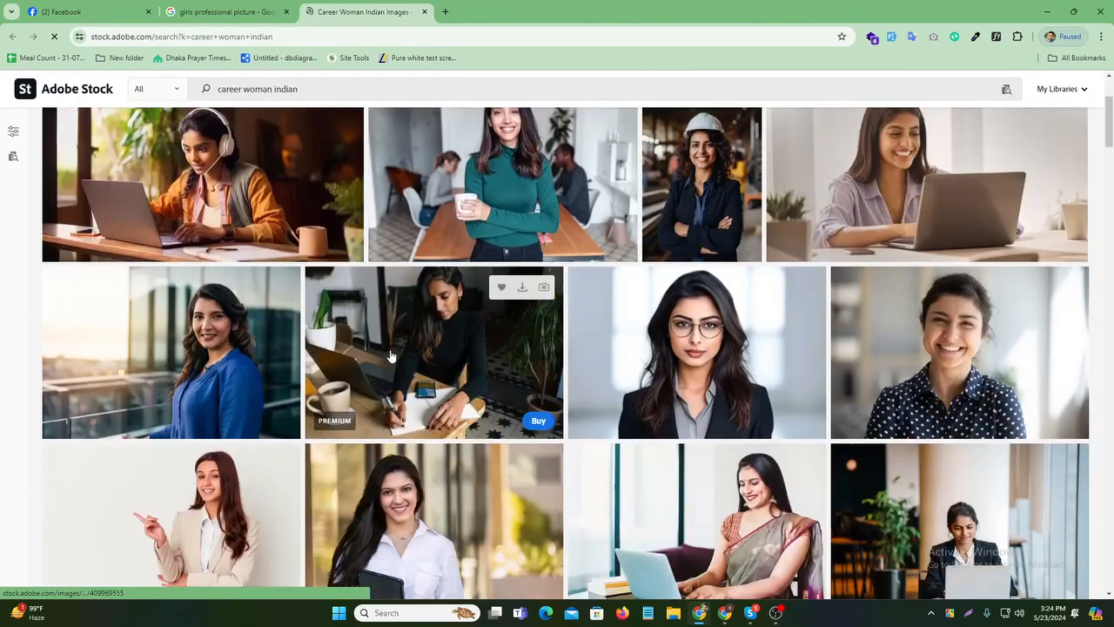
scroll(392, 357, "up", 2)
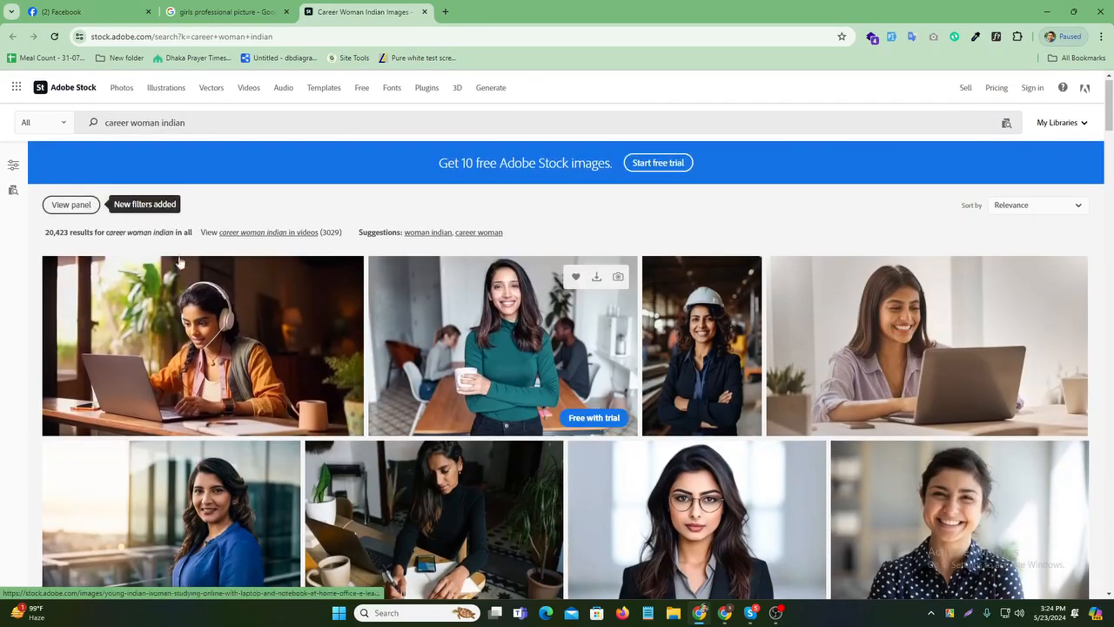
key("ctrl+shift+Tab")
key("ctrl+shift+Tab")
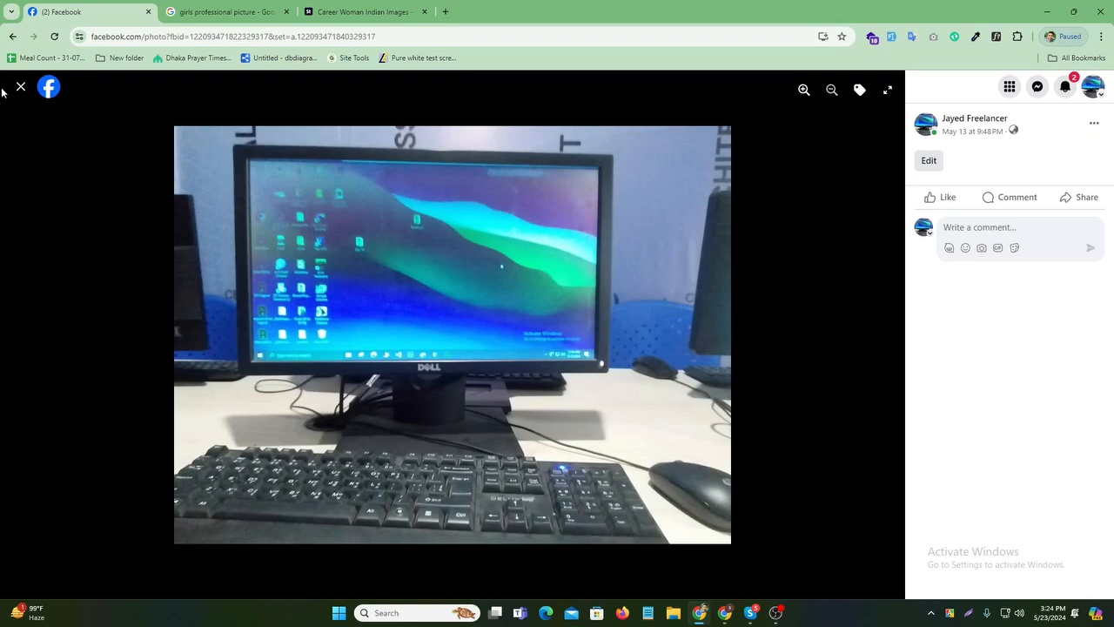
key("ctrl+Tab")
key("ctrl+Tab")
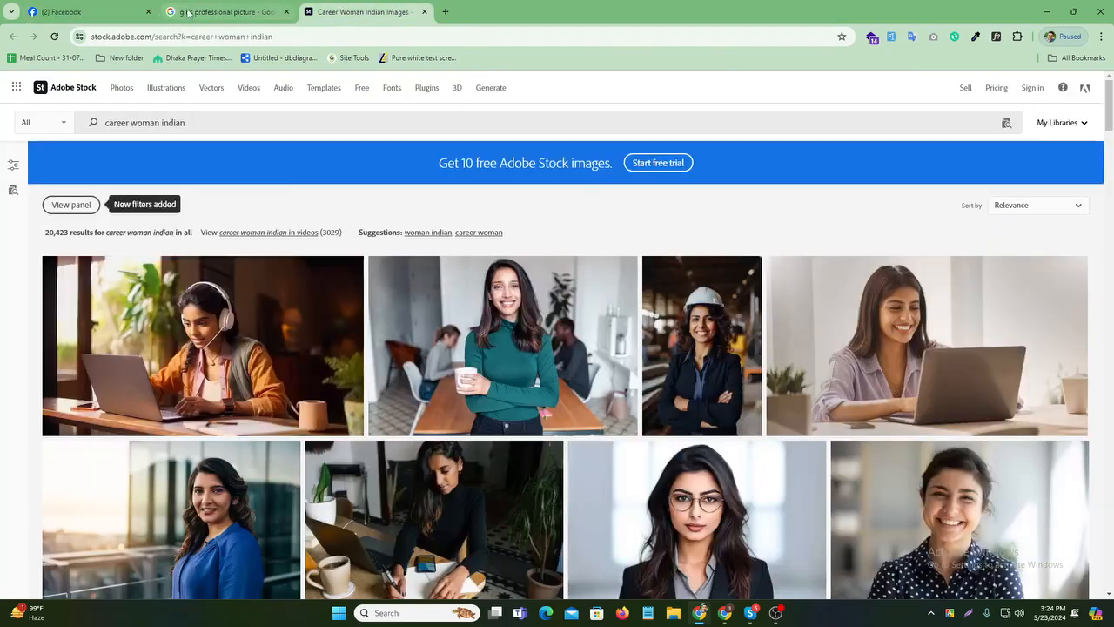
key("ctrl+shift+Tab")
key("ctrl+Tab")
- Change the image search to 'Boys professional picture' and preview Freepik's young boy portrait
key("ctrl+shift+Tab")
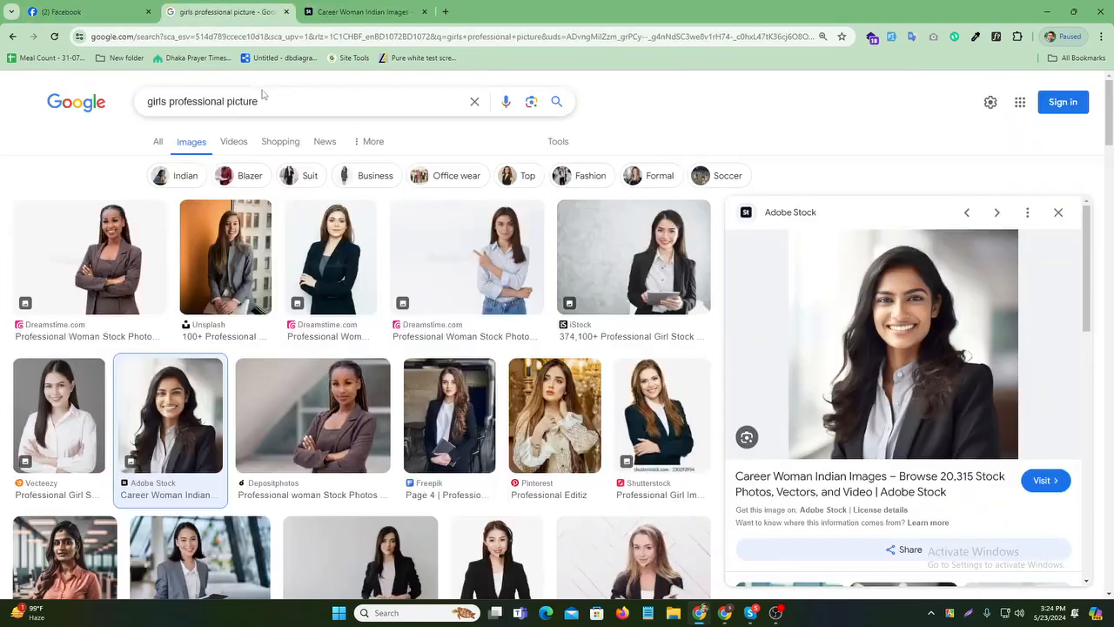
left_click_drag(259, 102, 144, 113)
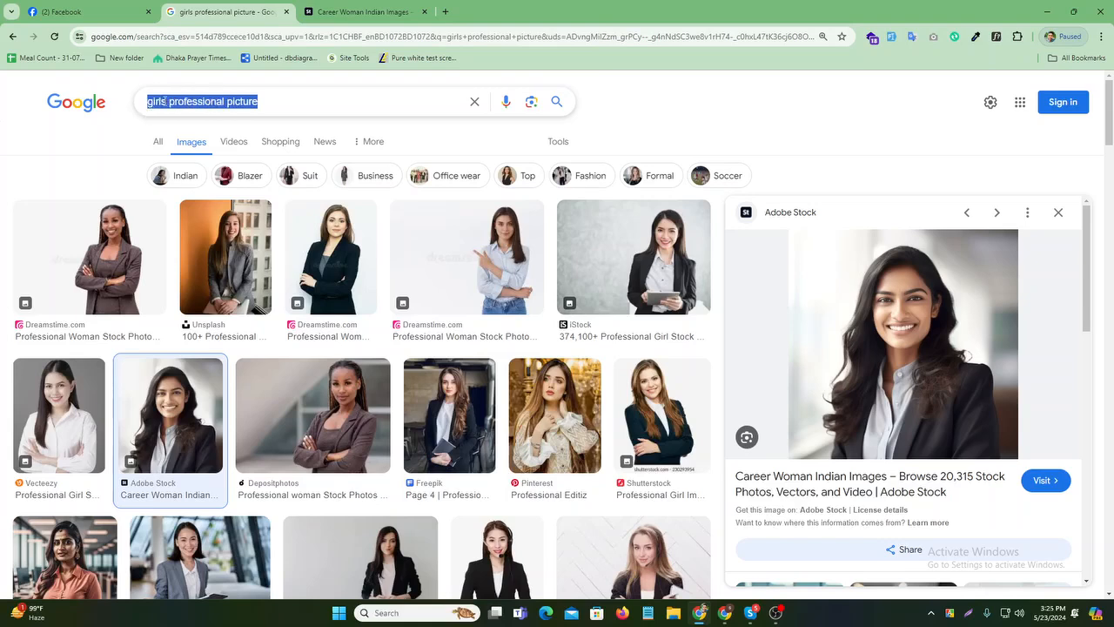
left_click(166, 101)
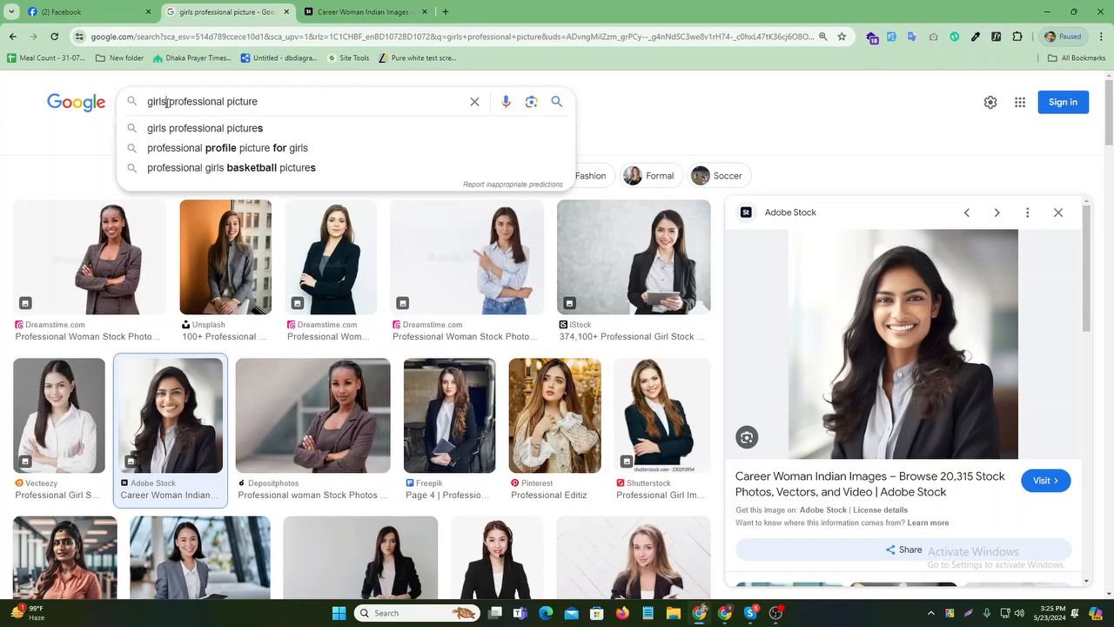
key("BackSpace")
key("BackSpace")
key("BackSpace")
key("BackSpace")
key("BackSpace")
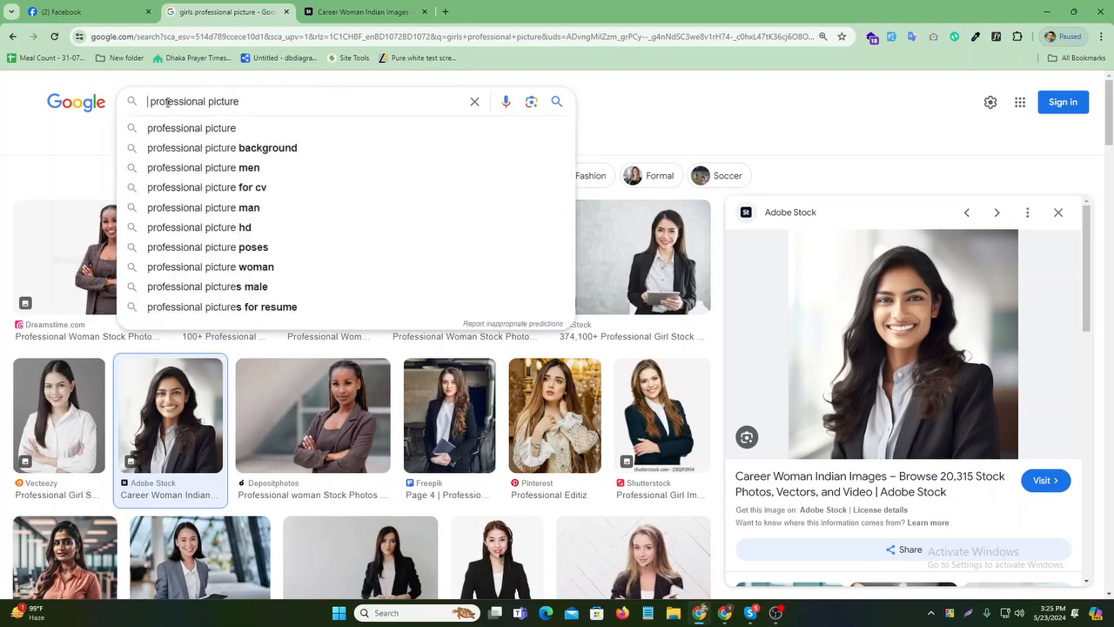
type("Bo")
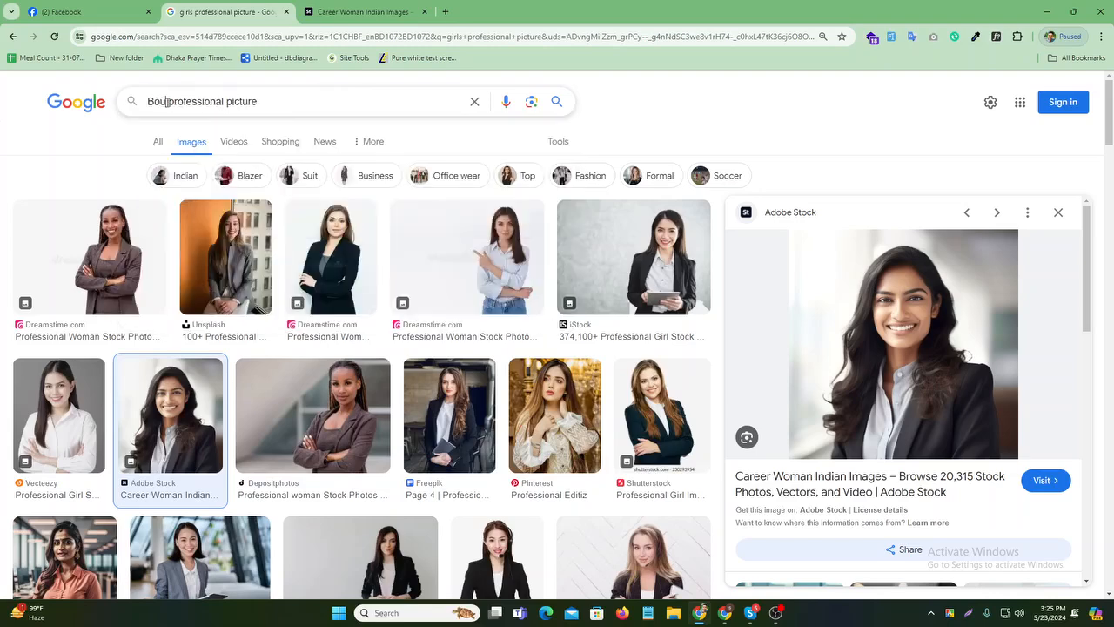
type("ys")
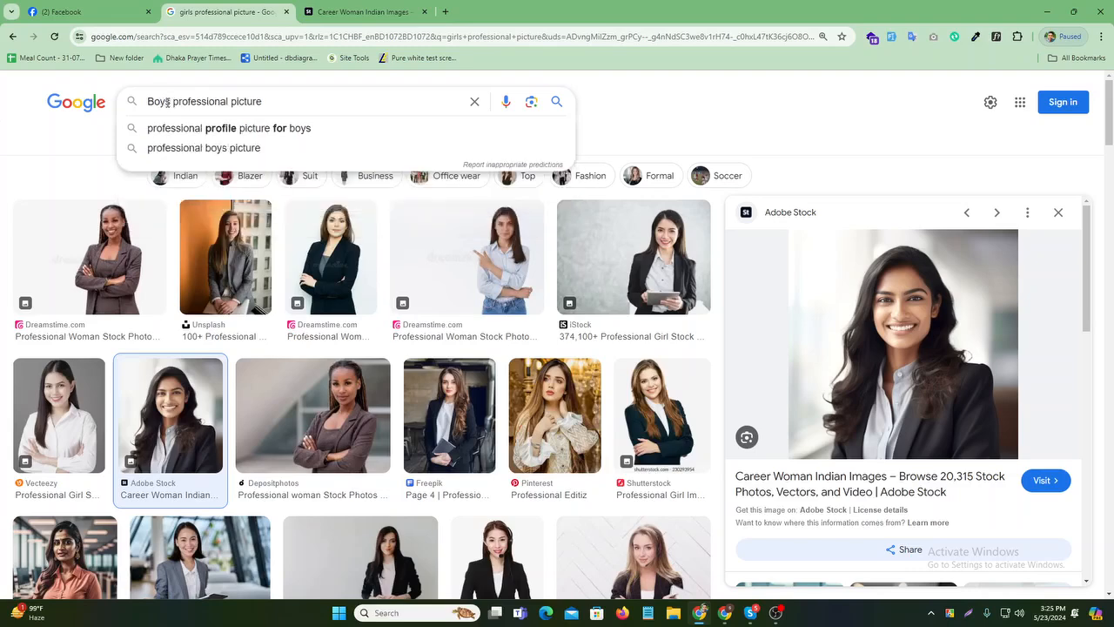
key("Return")
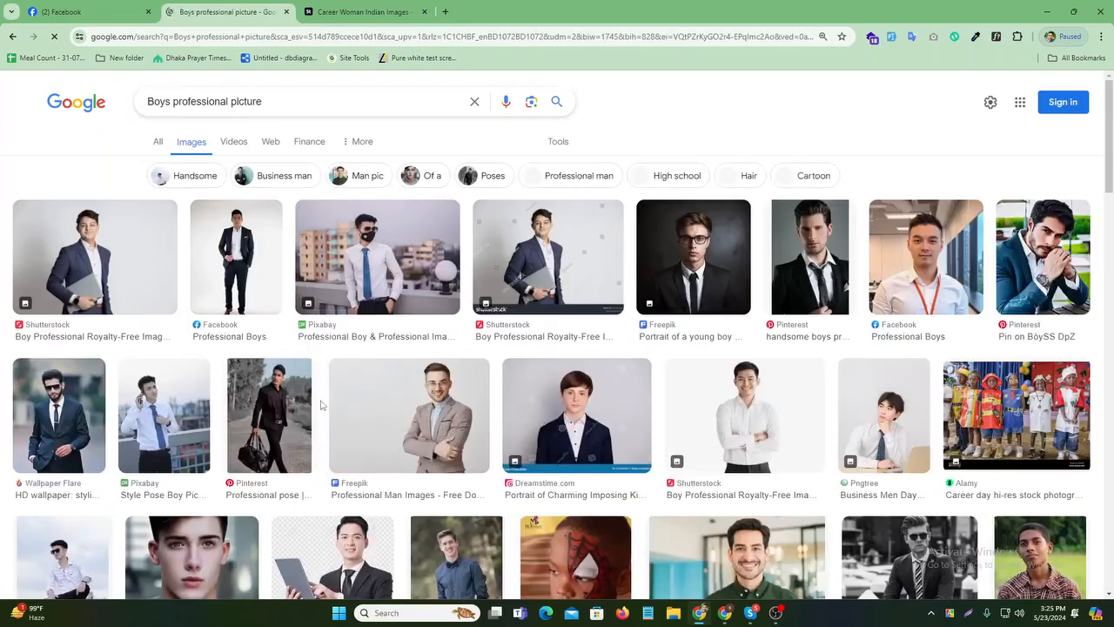
left_click(701, 268)
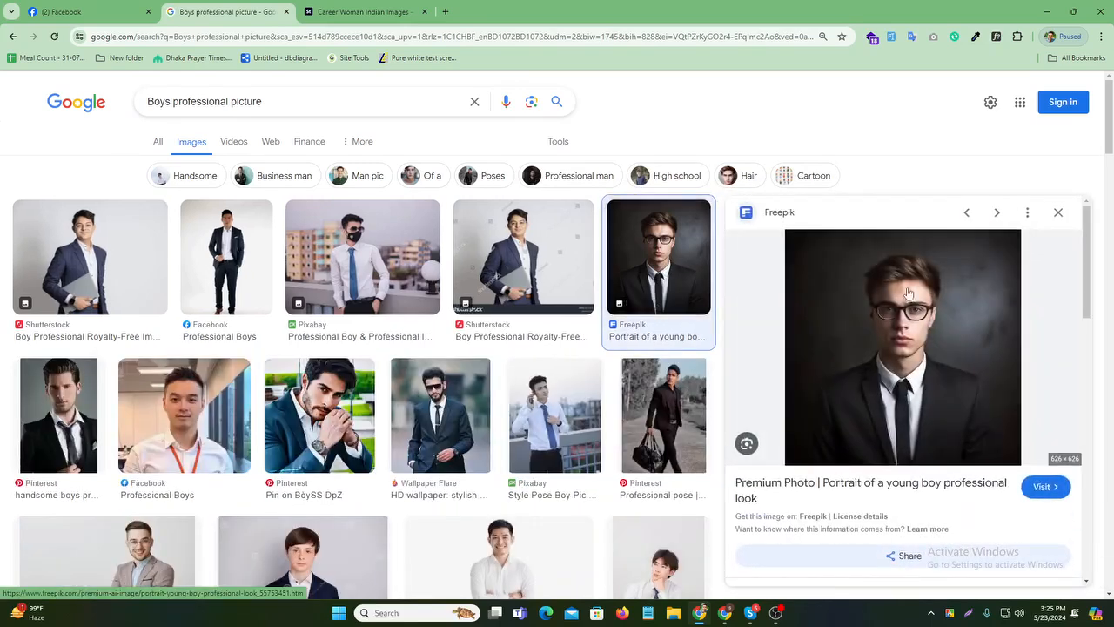
scroll(614, 477, "down", 3)
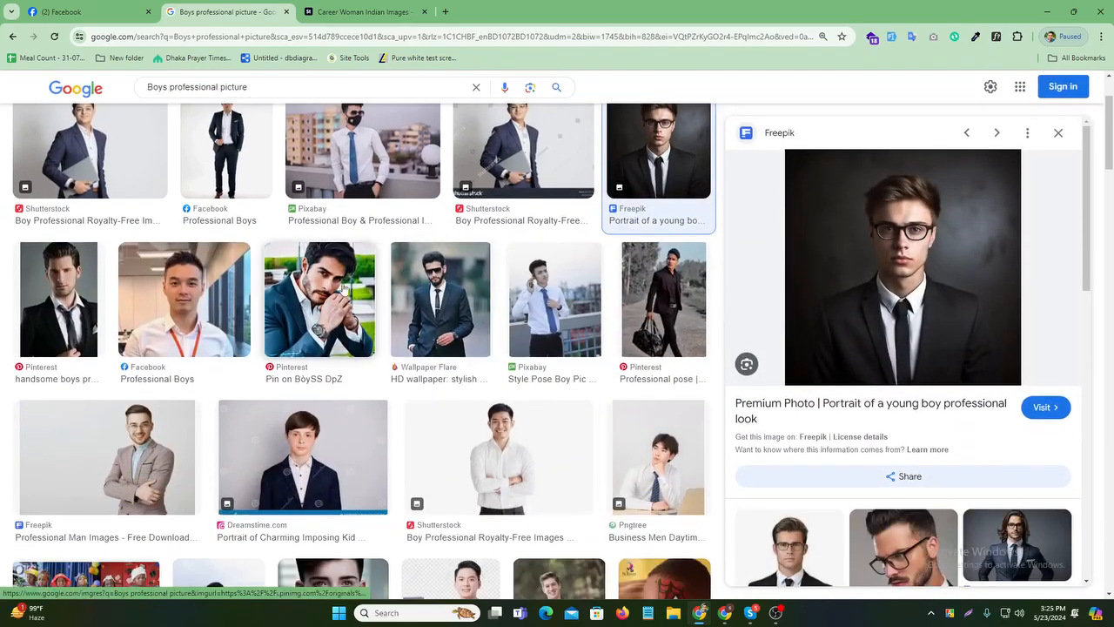
scroll(343, 290, "up", 2)
- Save the Freepik young male portrait to the Mariachi folder and try opening the .avif file in Photos
right_click(918, 294)
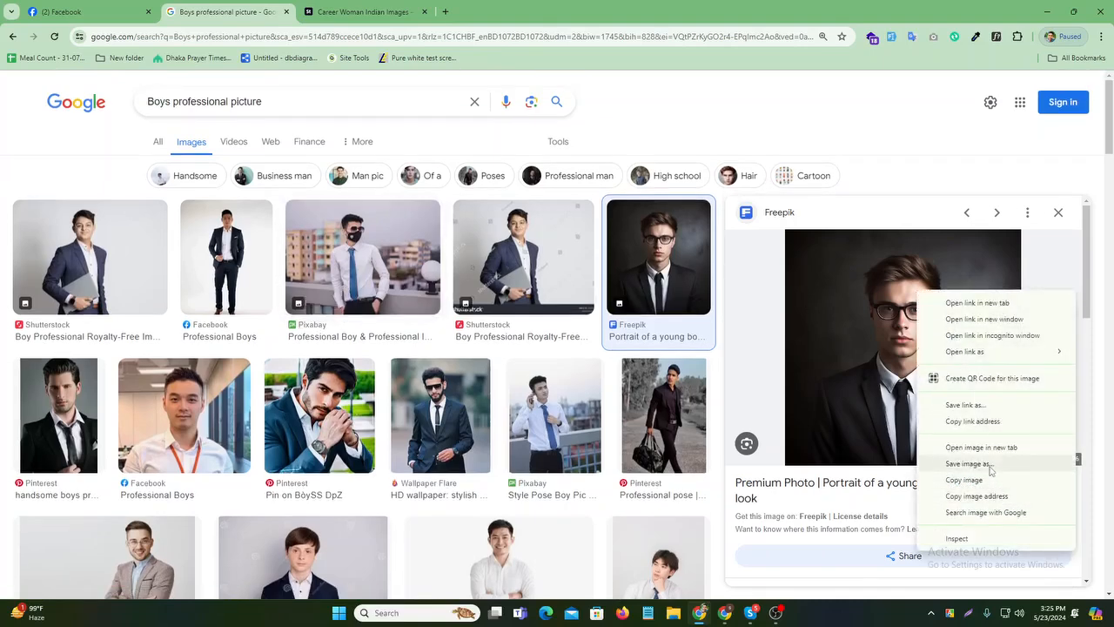
left_click(992, 465)
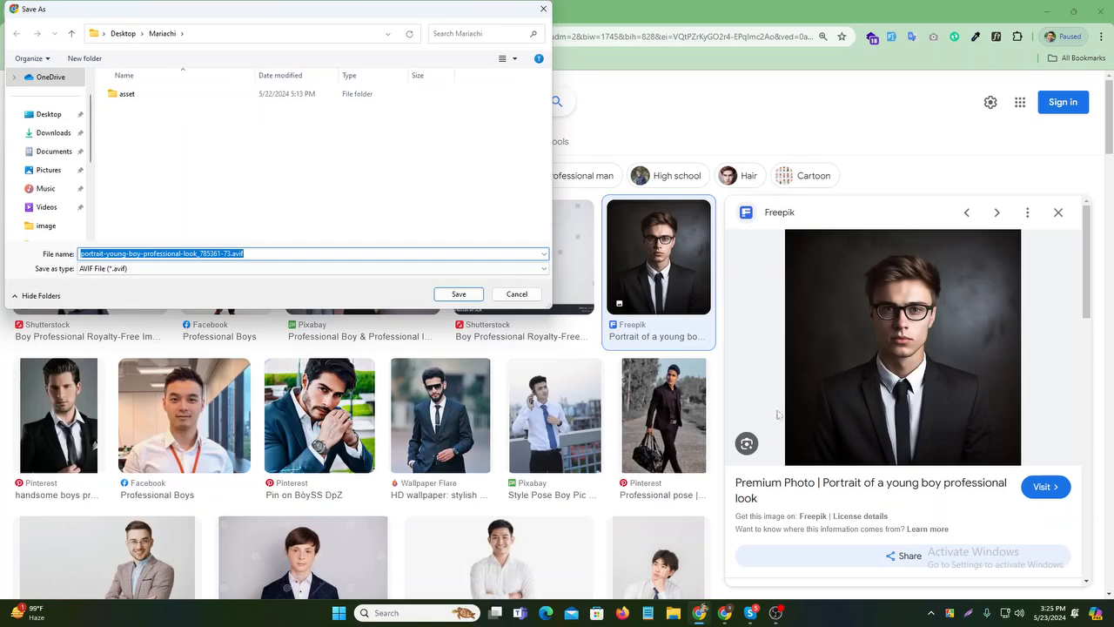
left_click(466, 295)
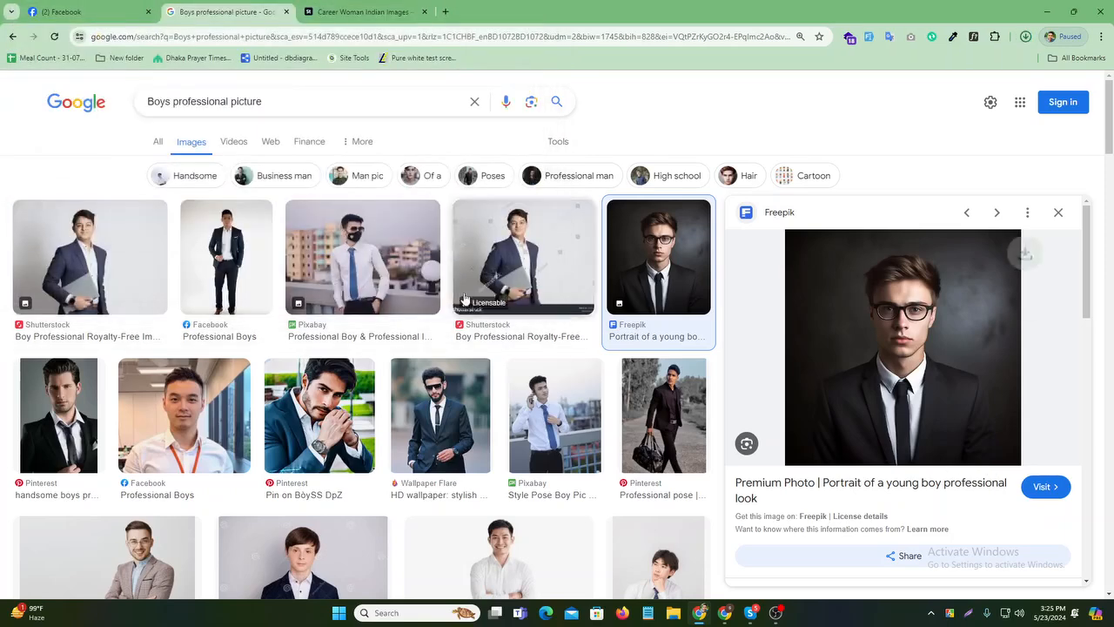
left_click(940, 68)
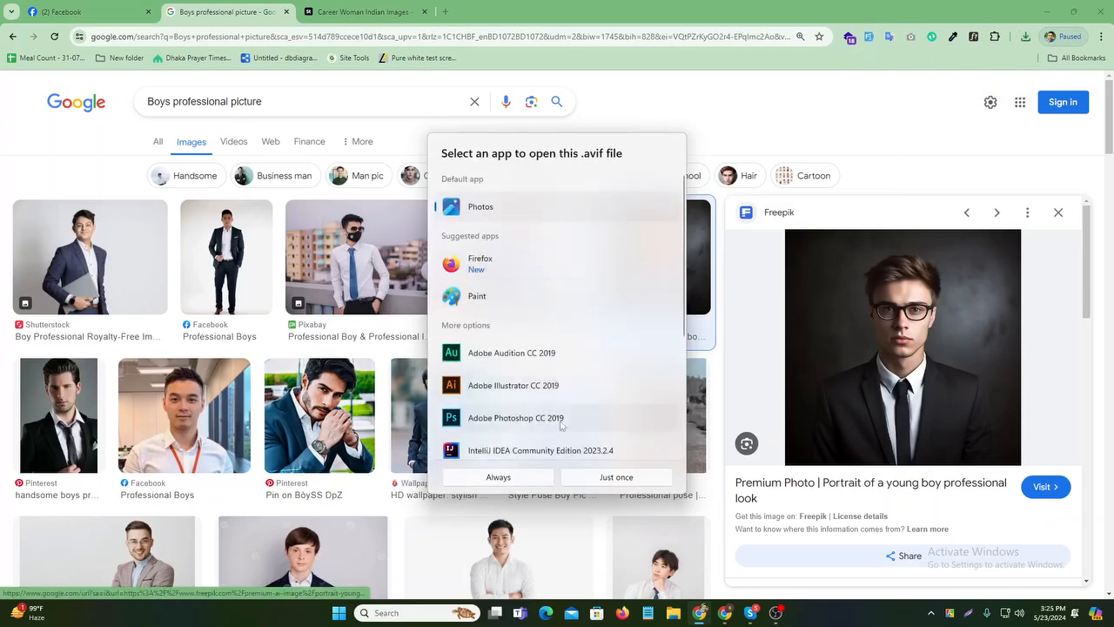
left_click(513, 480)
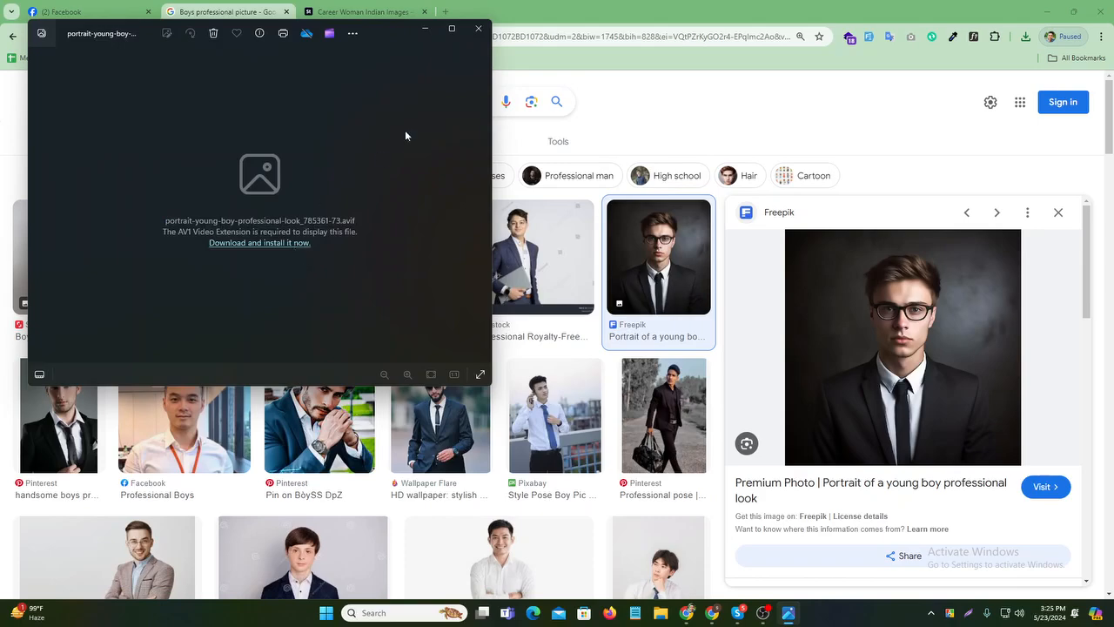
left_click(468, 30)
- Save the Freepik man in a suit with crossed arms to the folder, using all file types
scroll(633, 296, "down", 5)
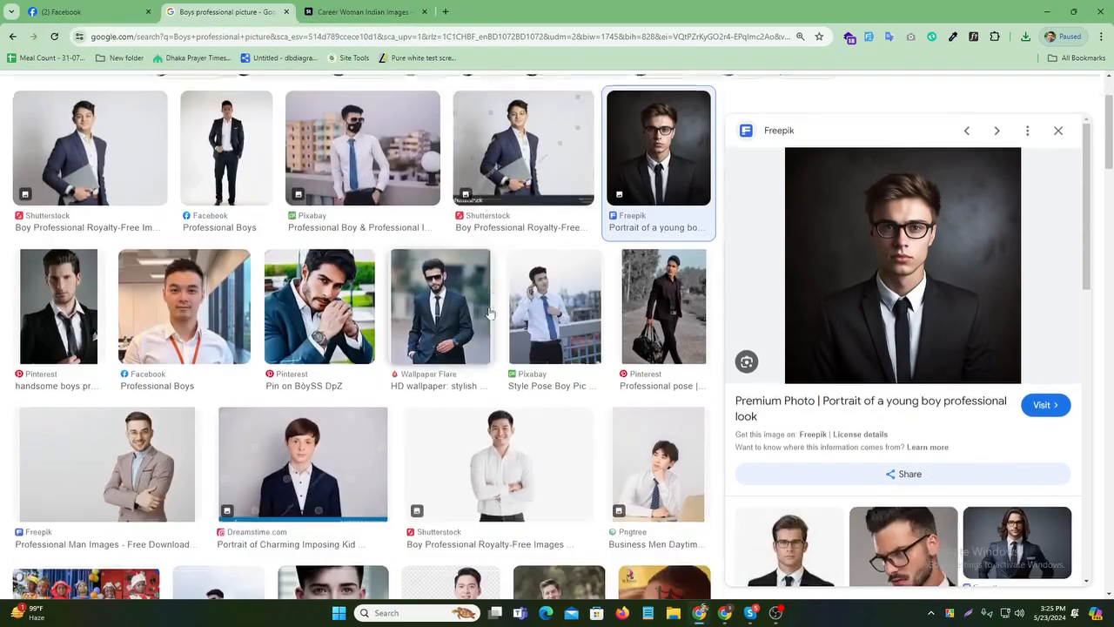
left_click(1057, 133)
scroll(547, 313, "down", 5)
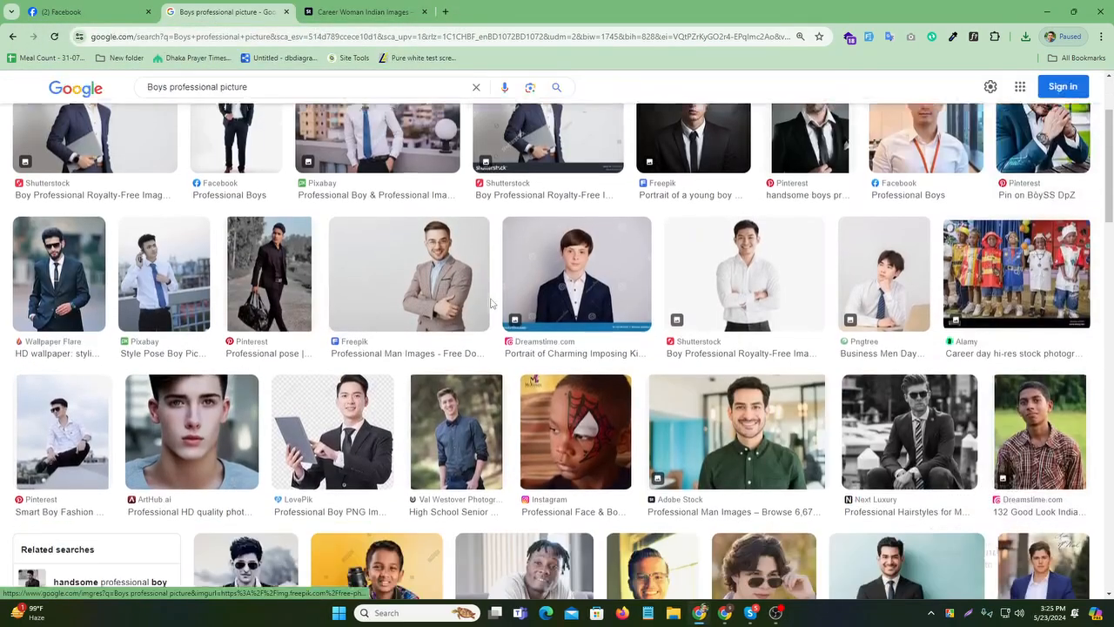
scroll(547, 313, "down", 2)
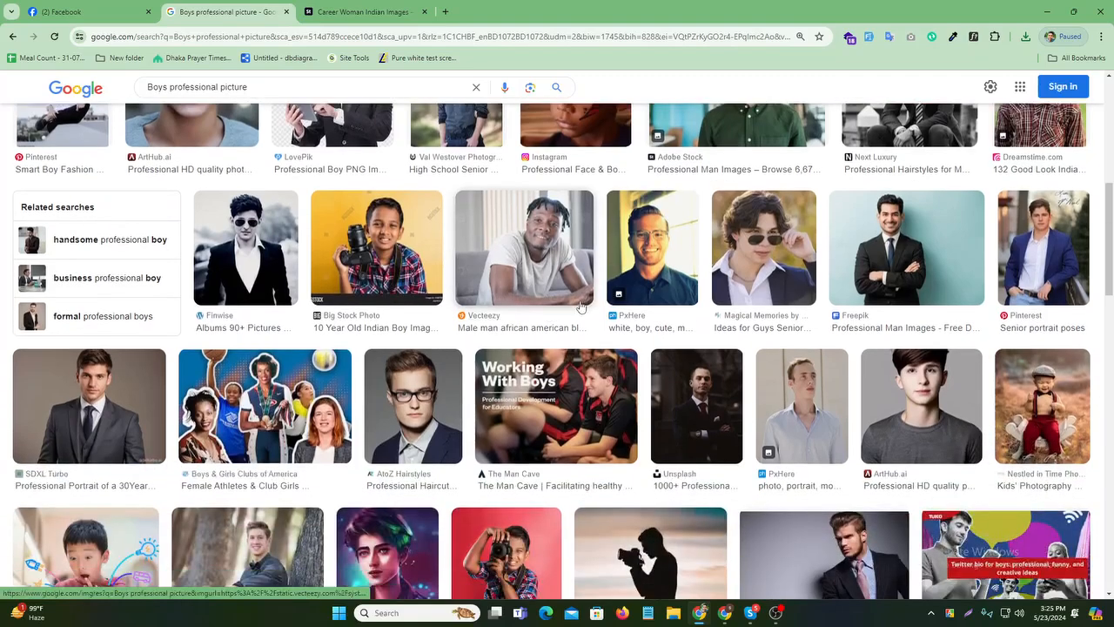
scroll(467, 335, "down", 1)
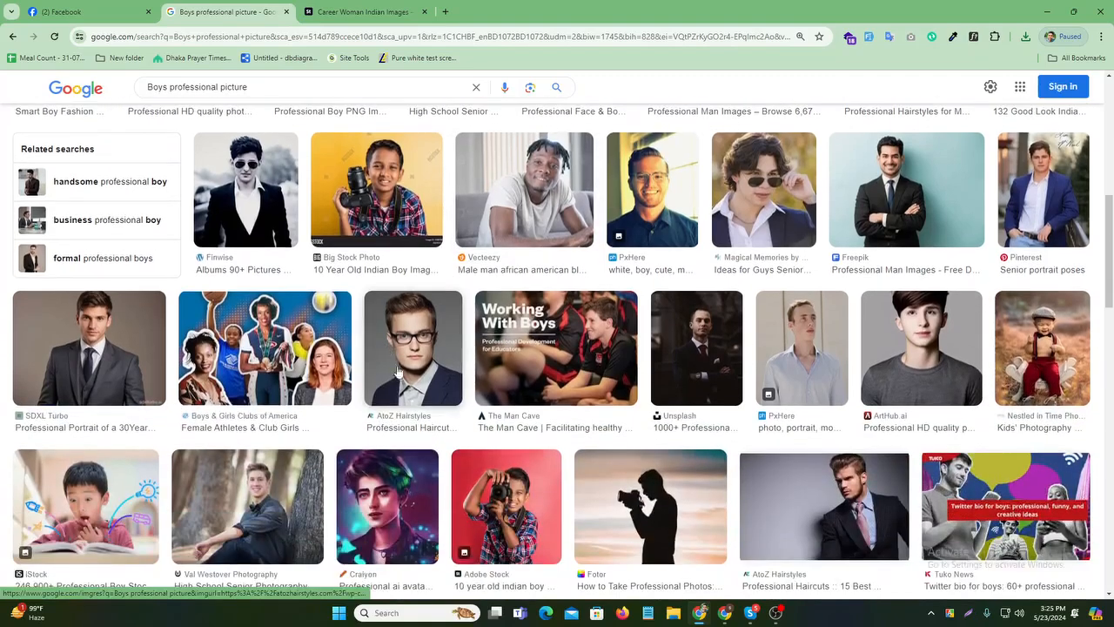
left_click(901, 185)
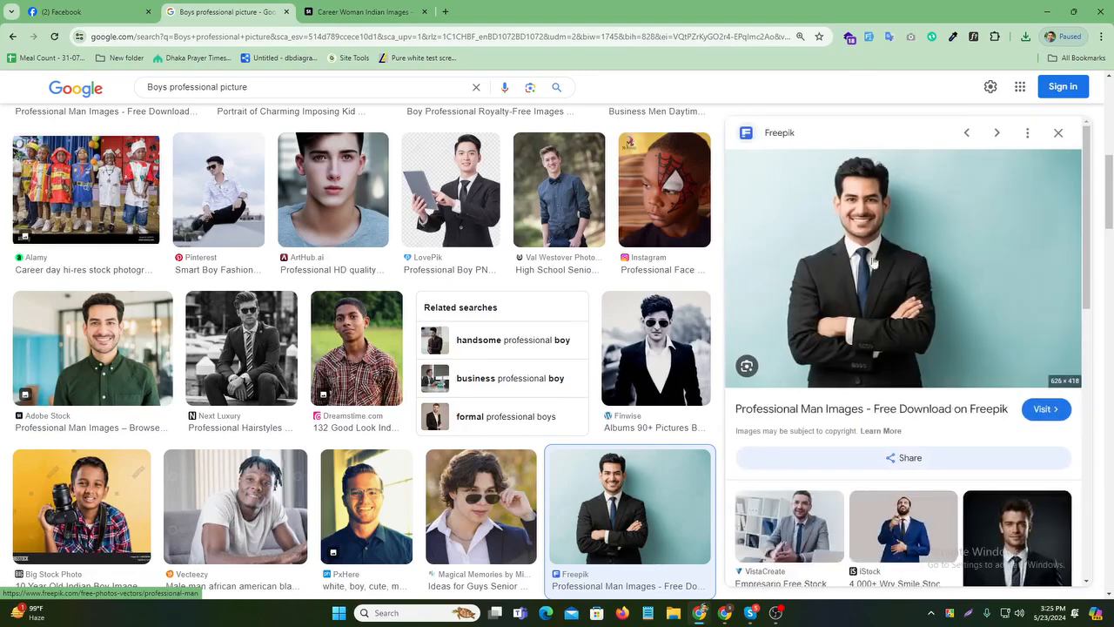
right_click(883, 229)
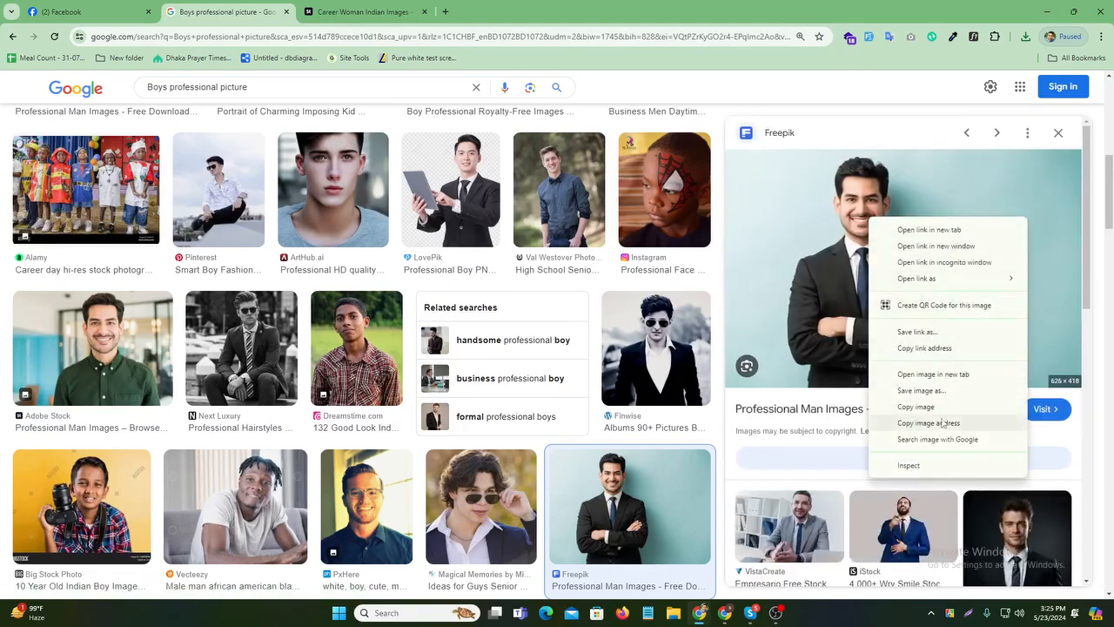
left_click(926, 390)
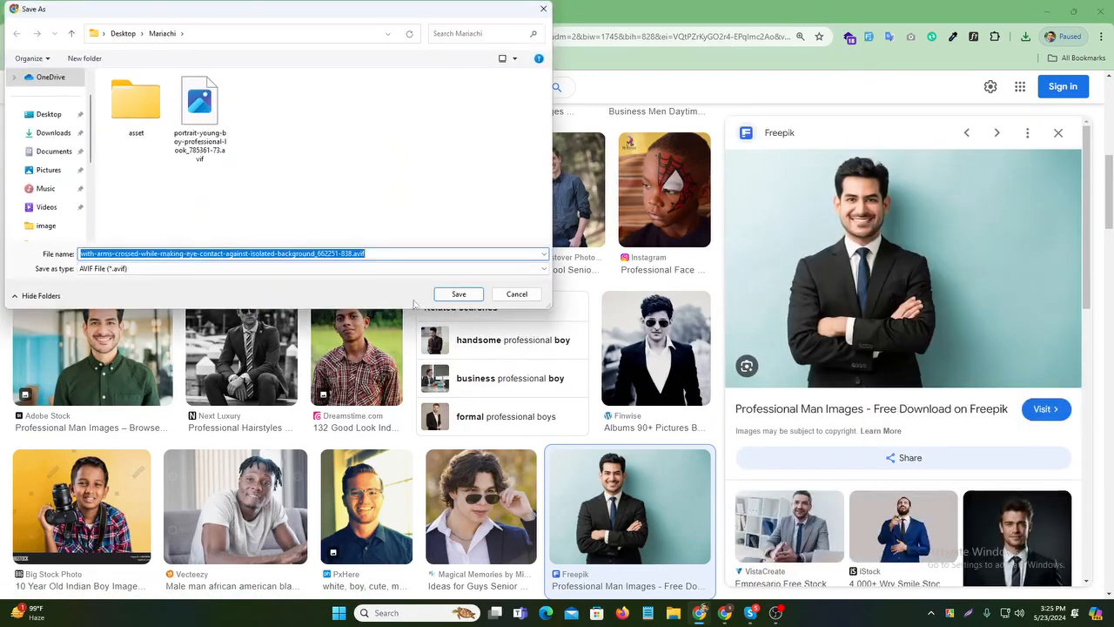
left_click(544, 269)
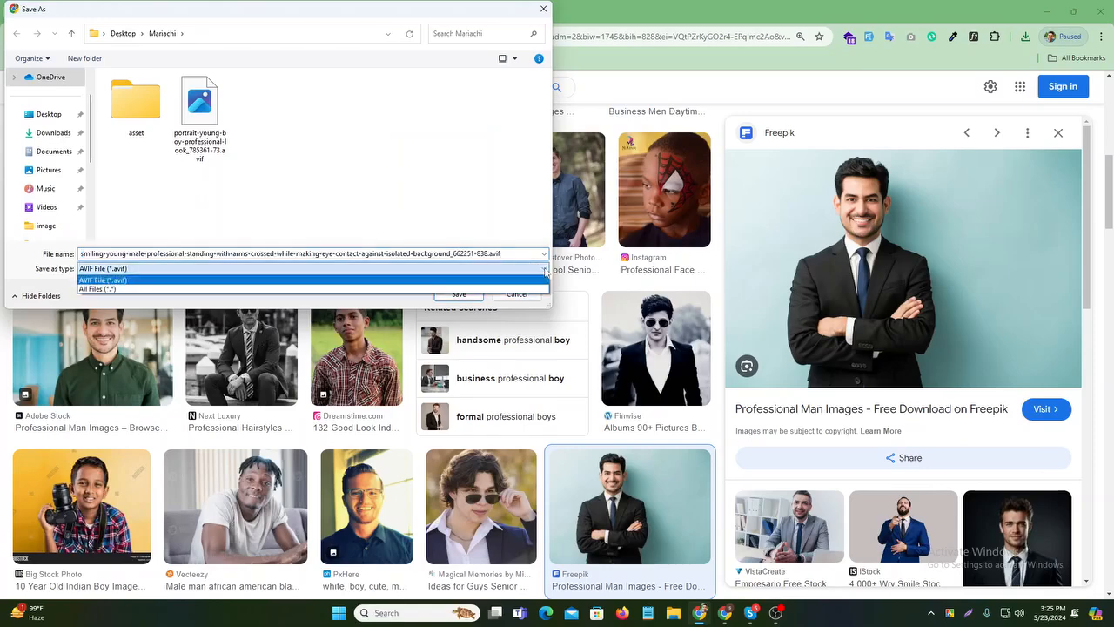
left_click(275, 289)
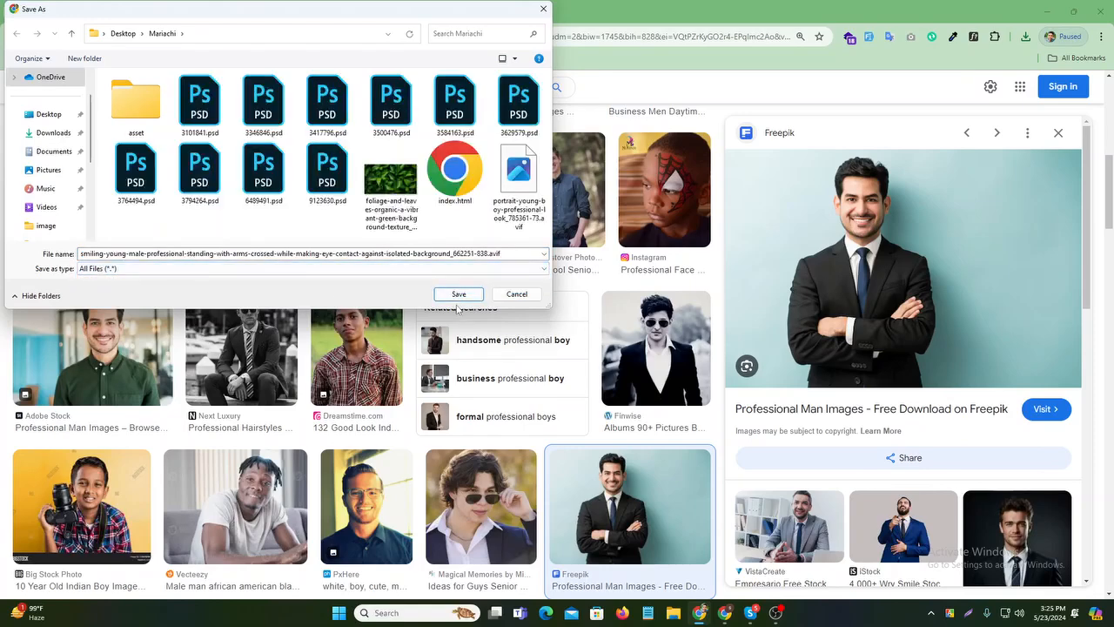
left_click(457, 294)
- Preview the Vecteezy suited-man image, then place the cursor in the search box
scroll(974, 394, "down", 3)
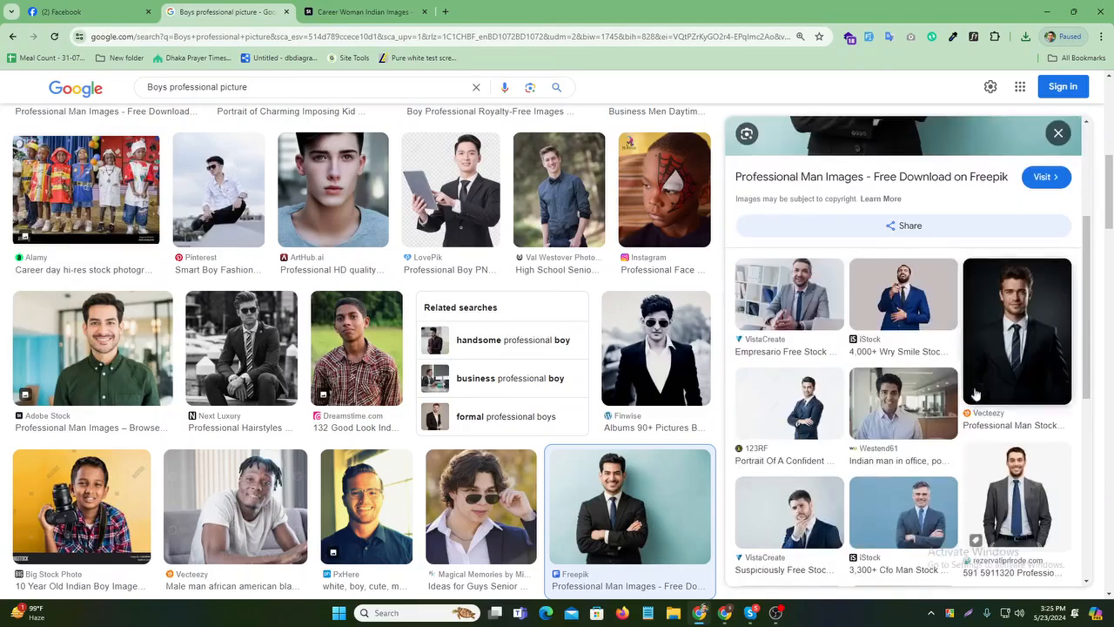
scroll(976, 394, "down", 2)
left_click(1020, 219)
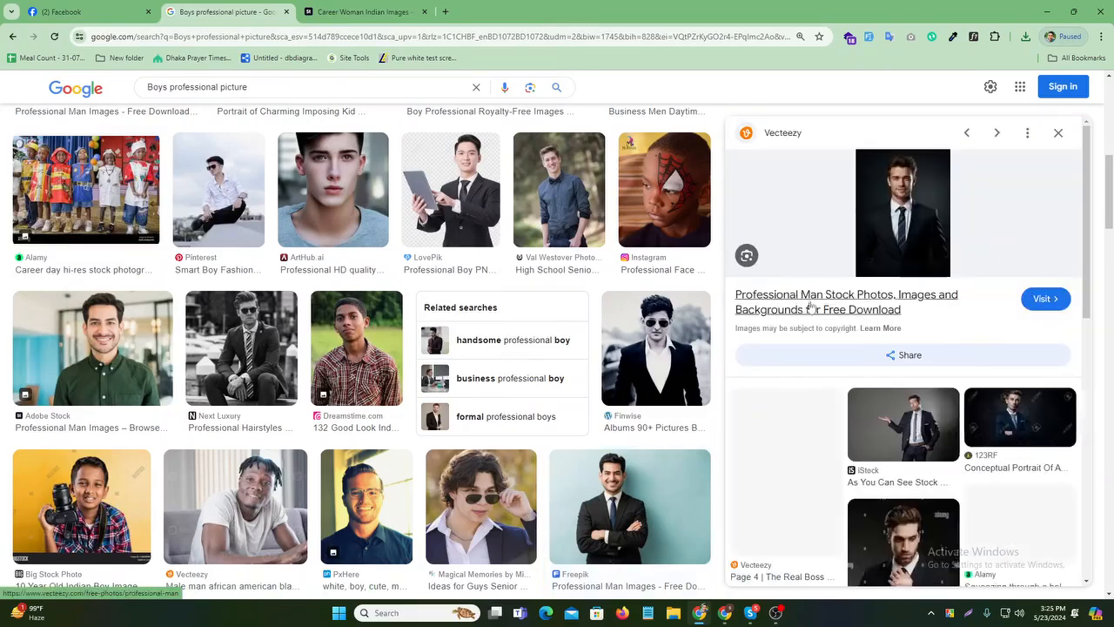
left_click(267, 93)
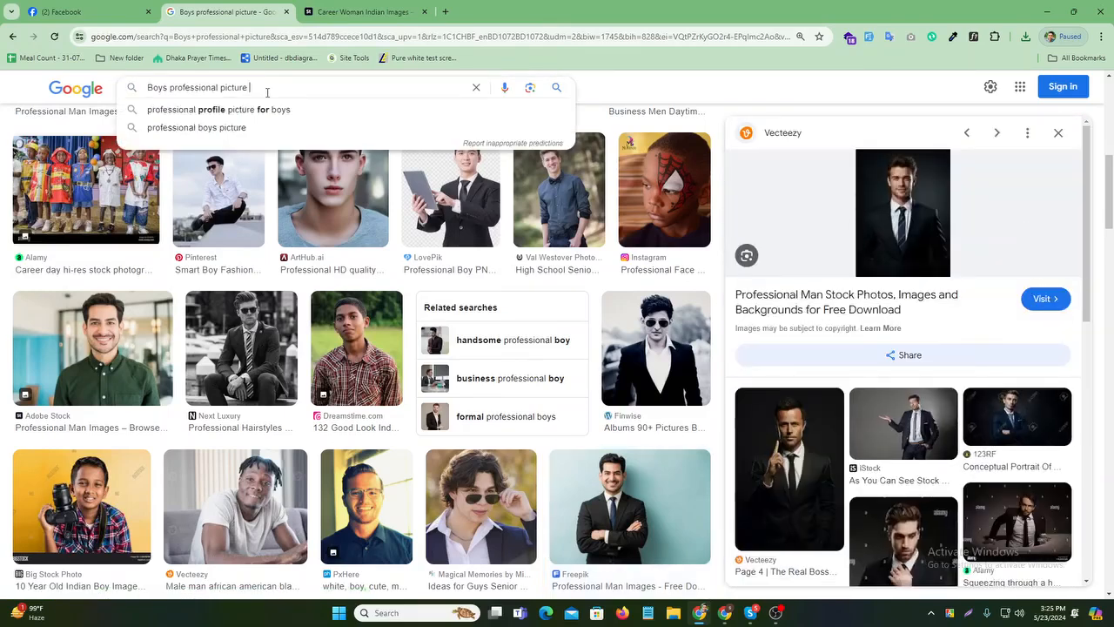
- Search 'Boys professional picture jpg' and save the first result to Downloads as download.jpg, replacing it
type("jpg")
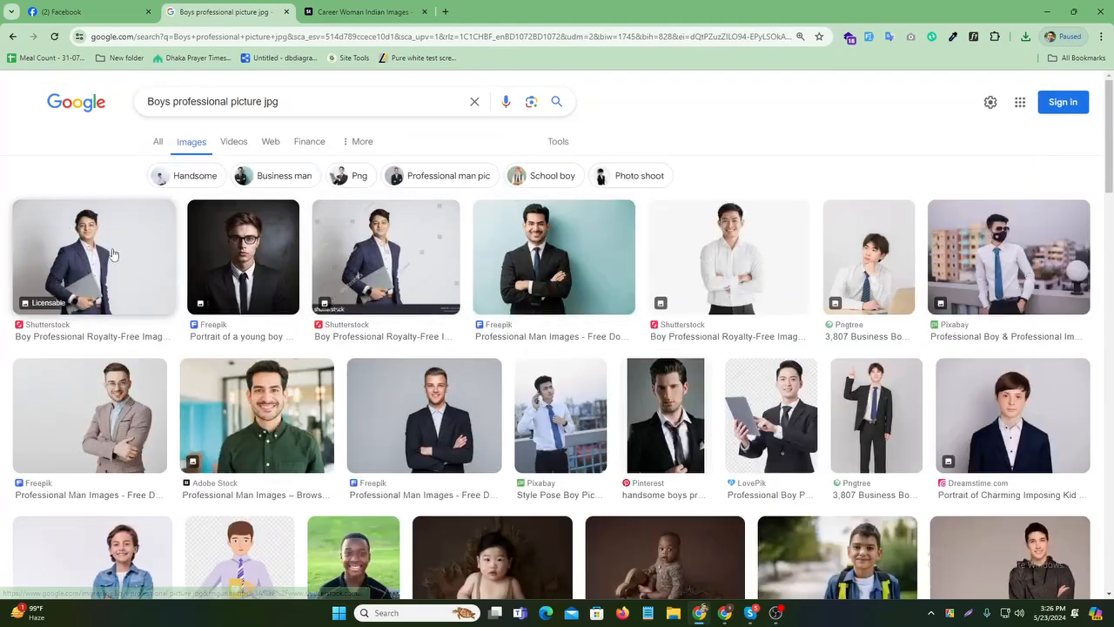
right_click(111, 254)
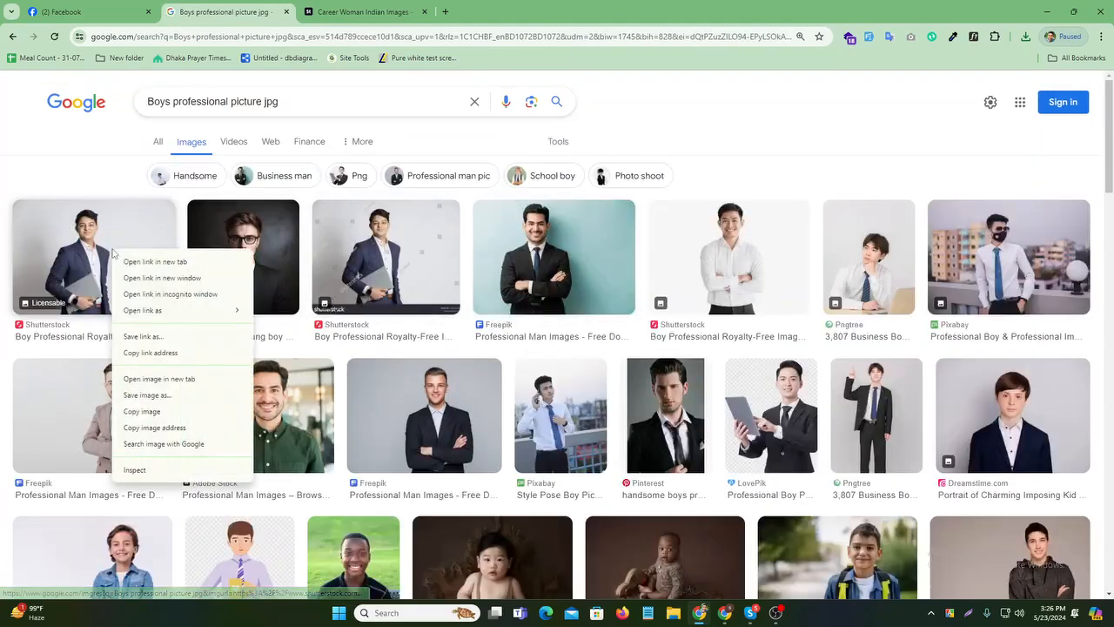
left_click(160, 404)
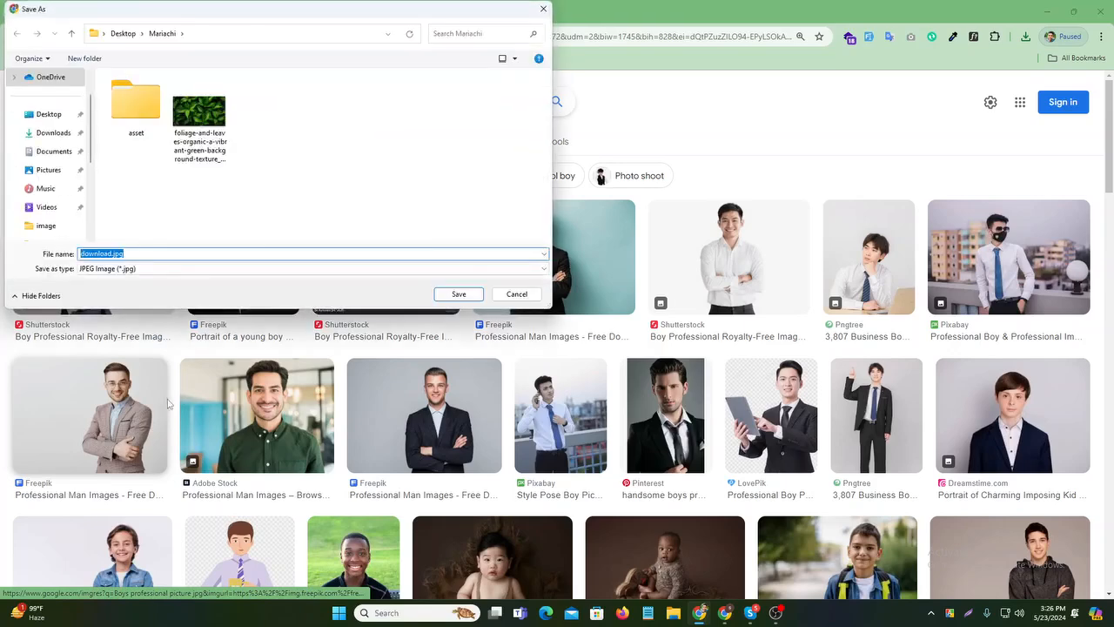
left_click(52, 132)
left_click(458, 293)
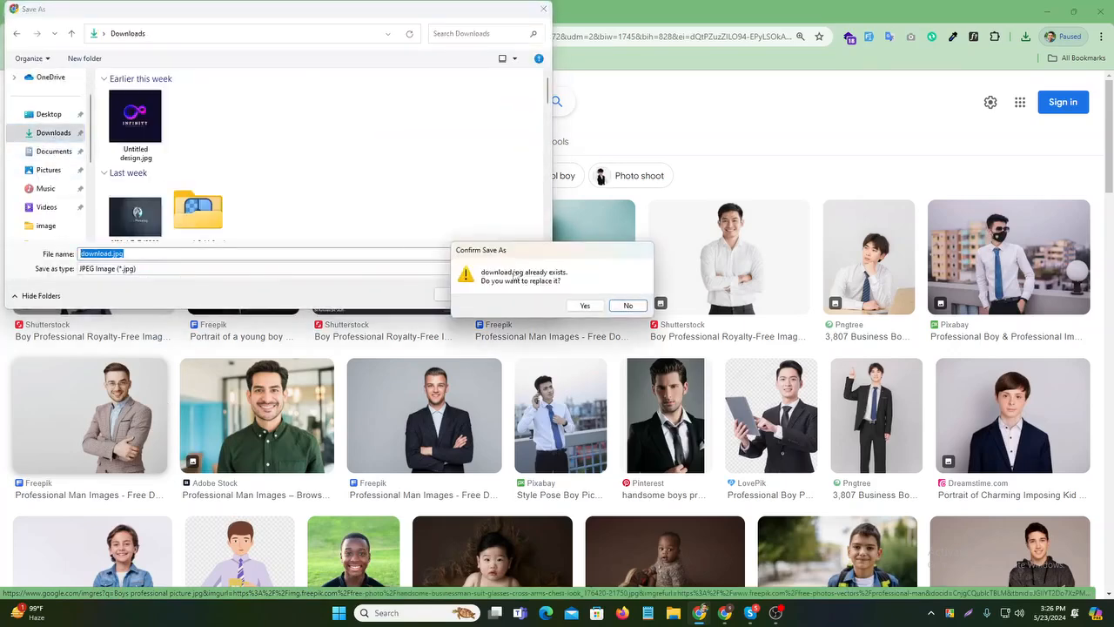
left_click(584, 305)
- Upload Downloads\download.jpg as the profile picture, nudge its crop, save, and reload the profile
left_click(87, 12)
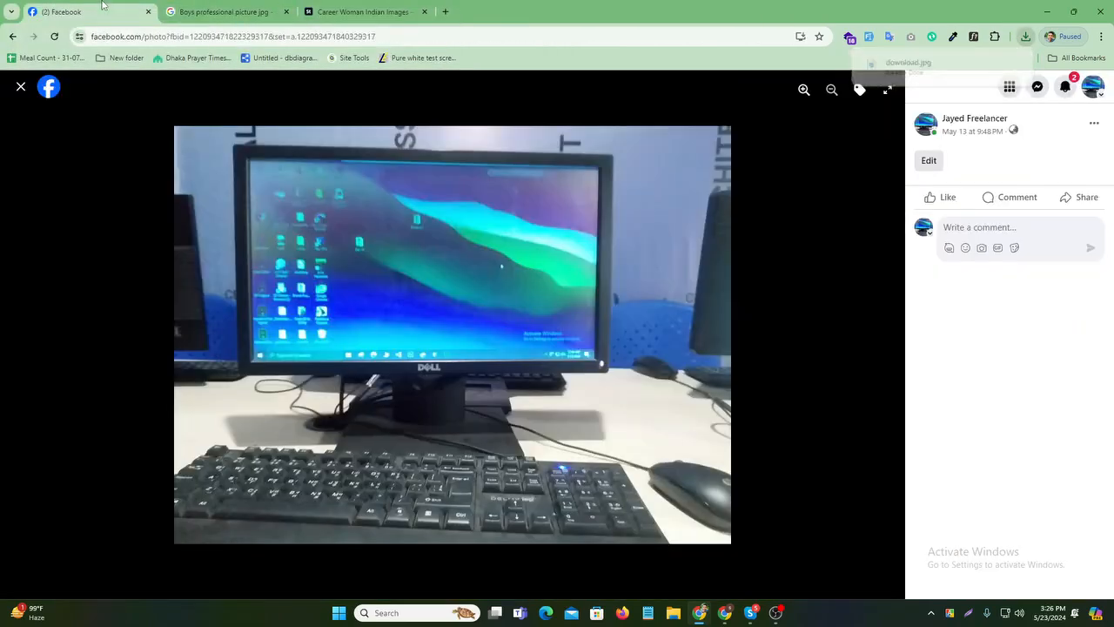
left_click(22, 87)
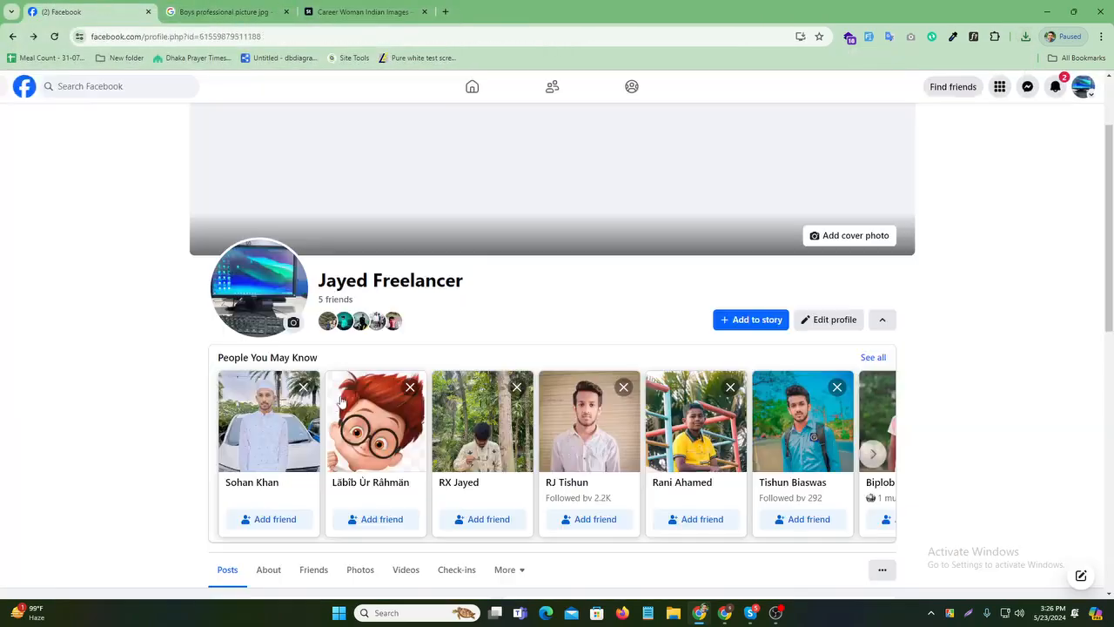
left_click(293, 322)
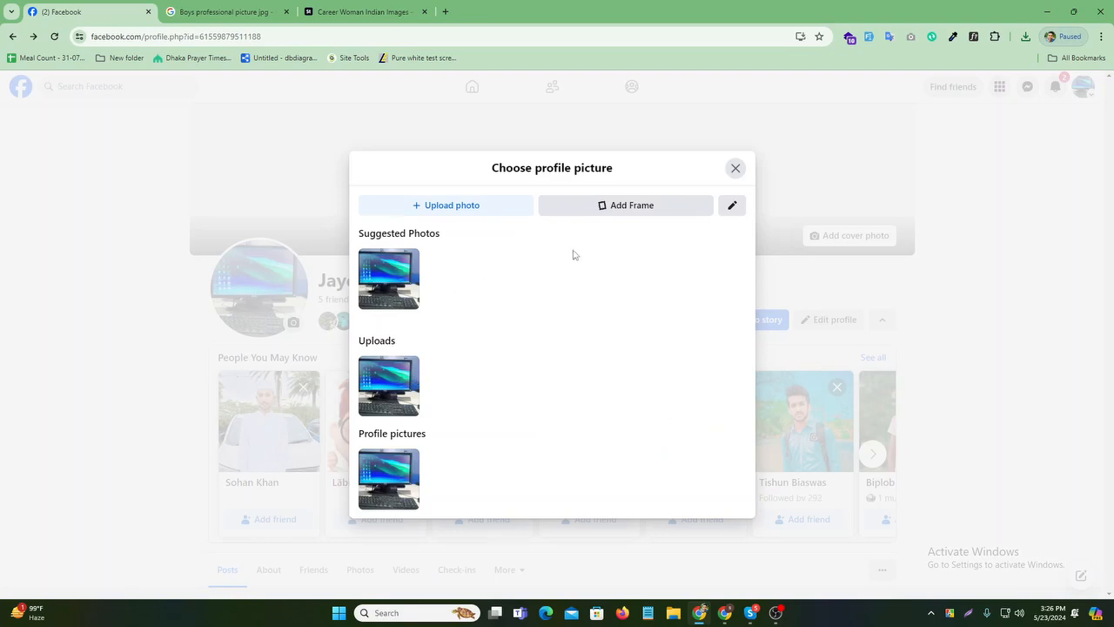
left_click(446, 205)
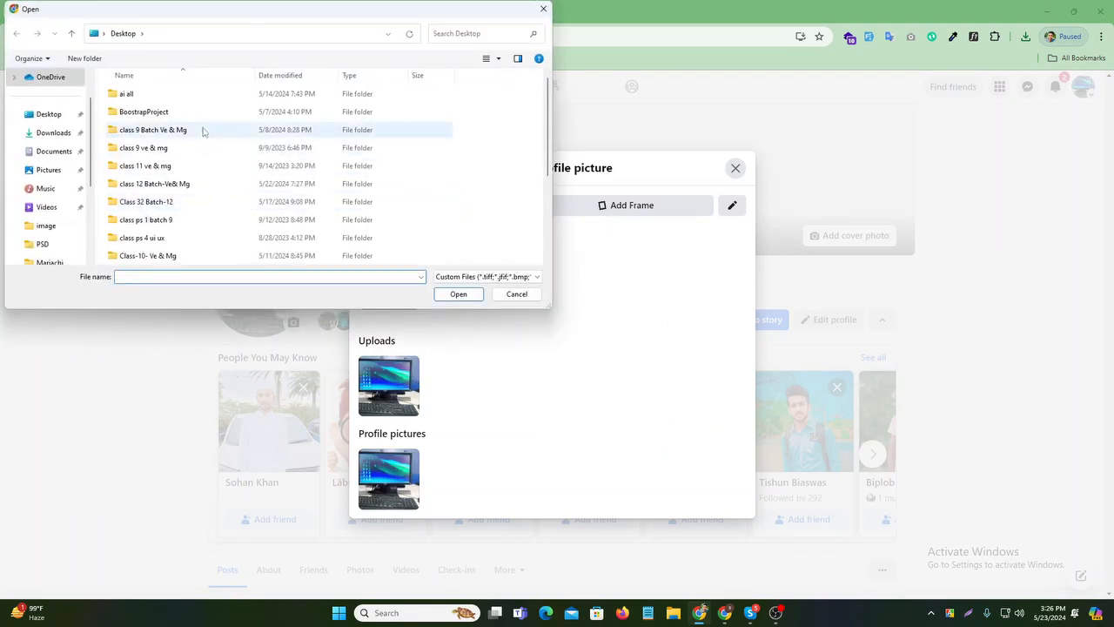
left_click(47, 134)
left_click(146, 135)
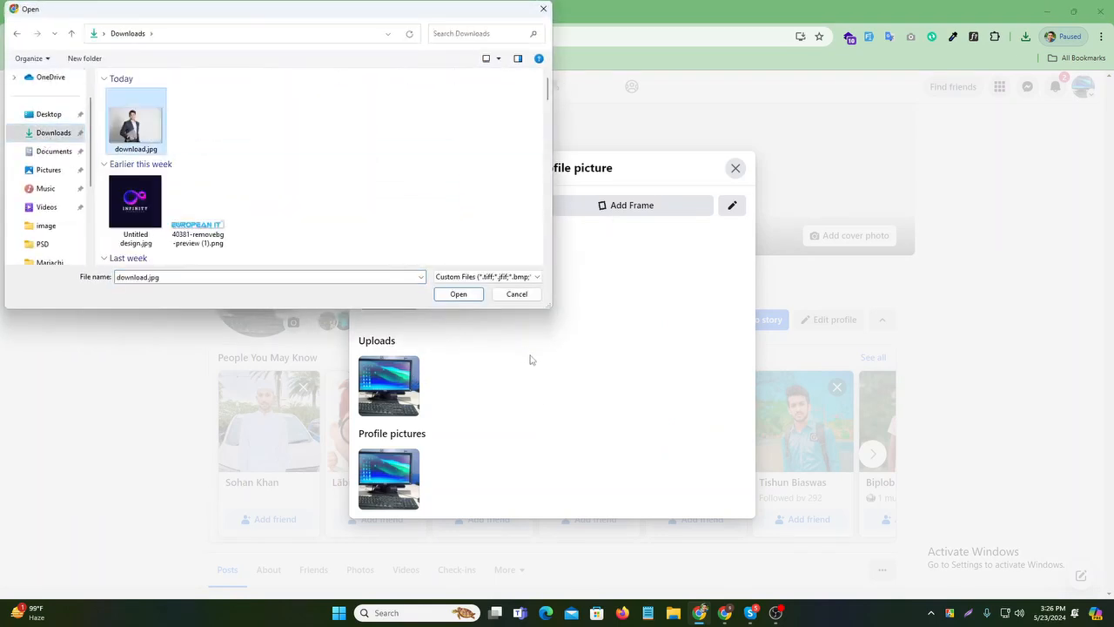
left_click(458, 293)
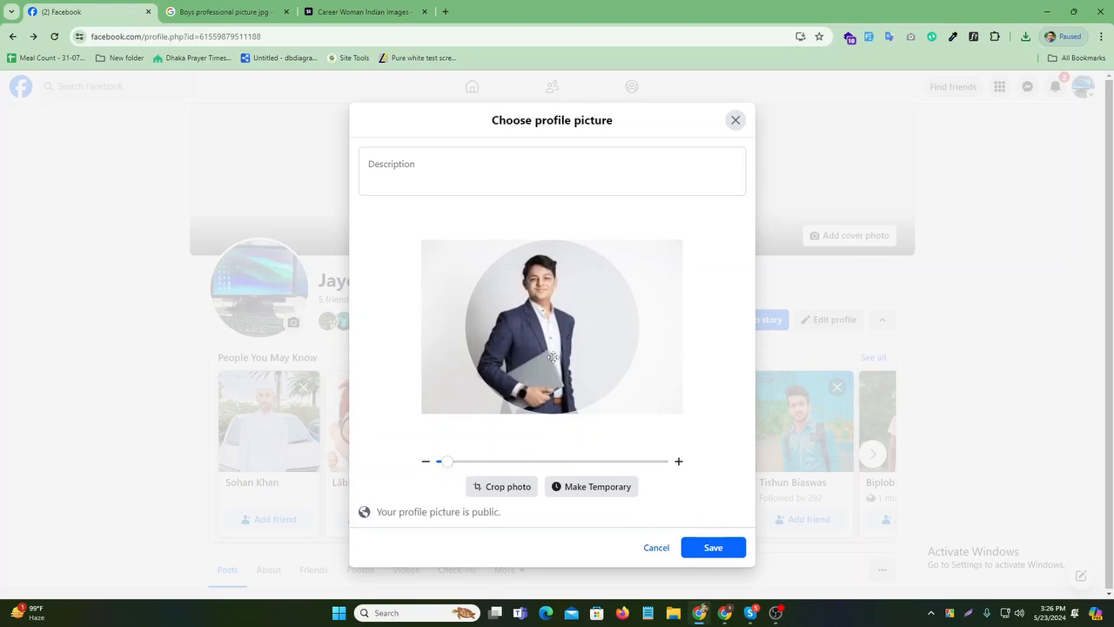
left_click_drag(554, 357, 571, 372)
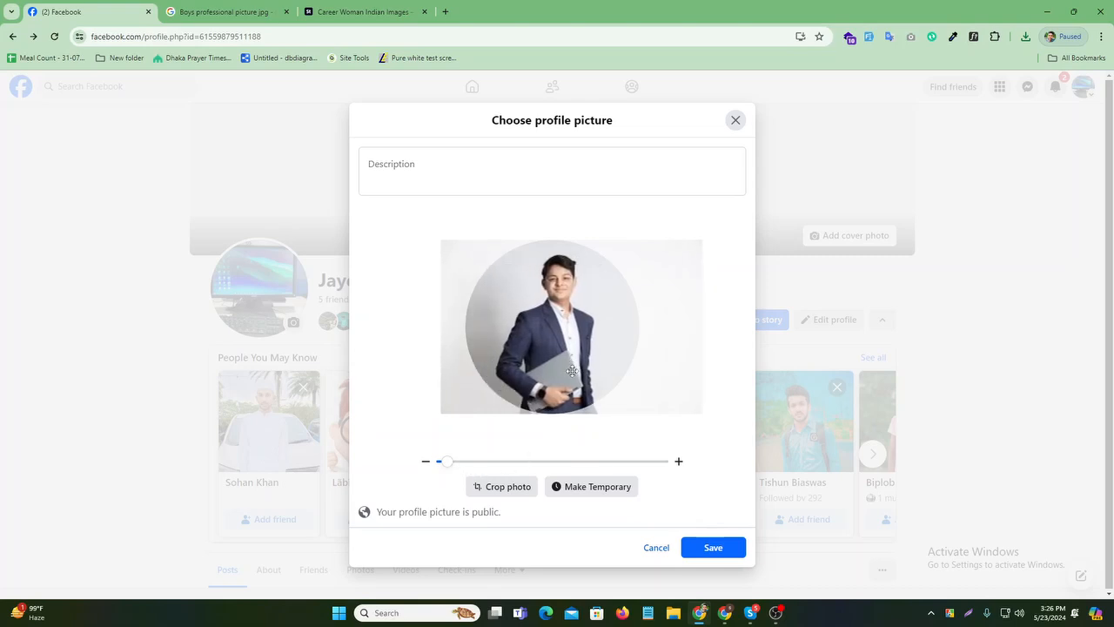
left_click(722, 548)
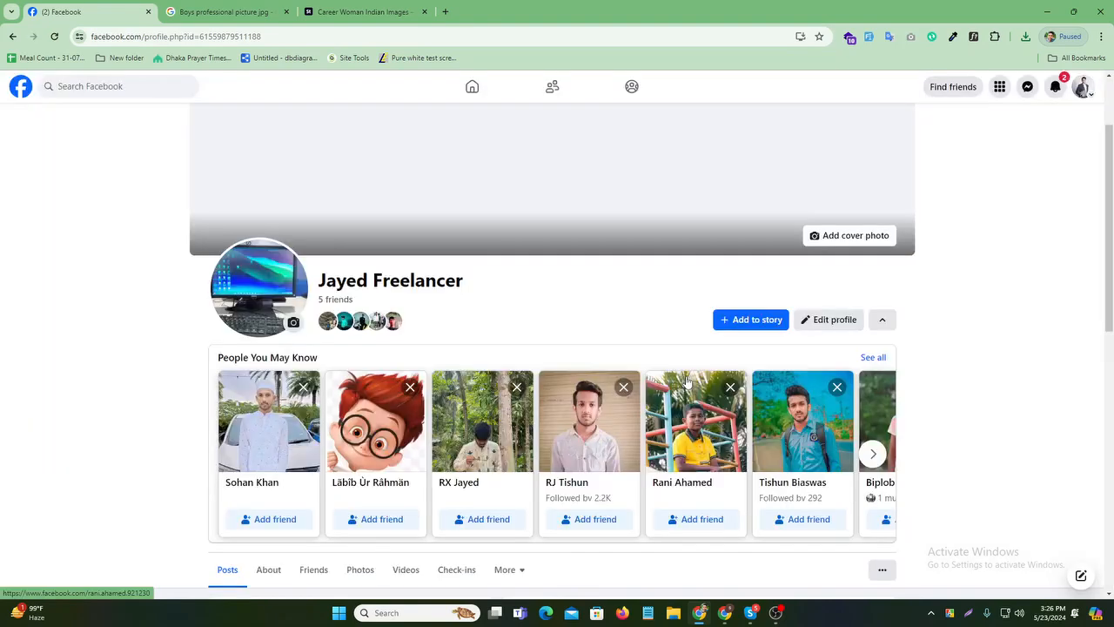
left_click(53, 37)
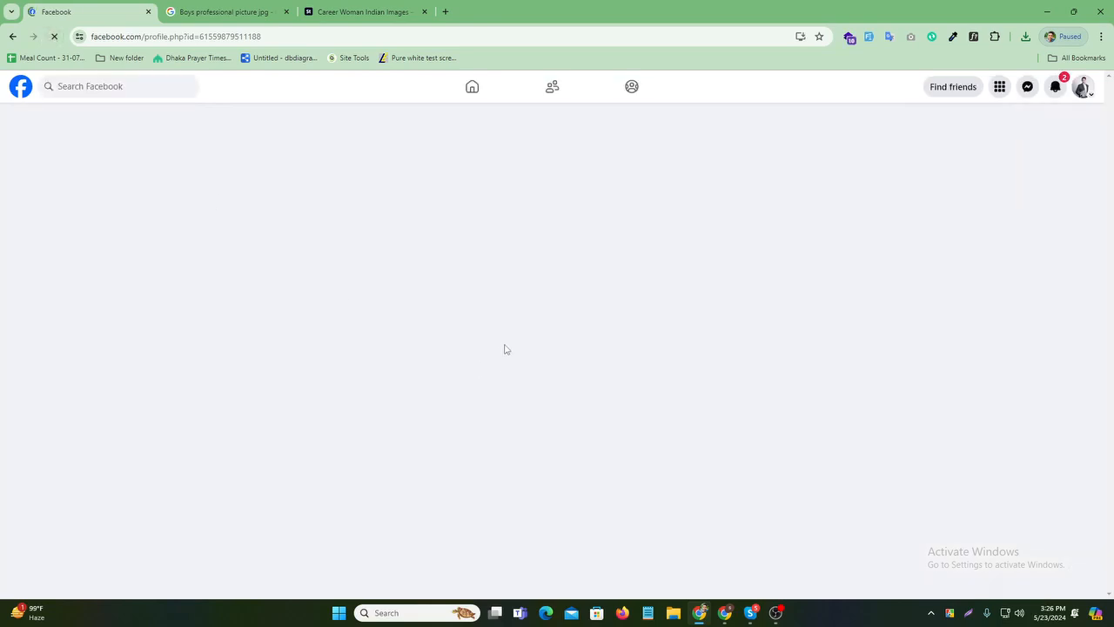
scroll(520, 378, "up", 3)
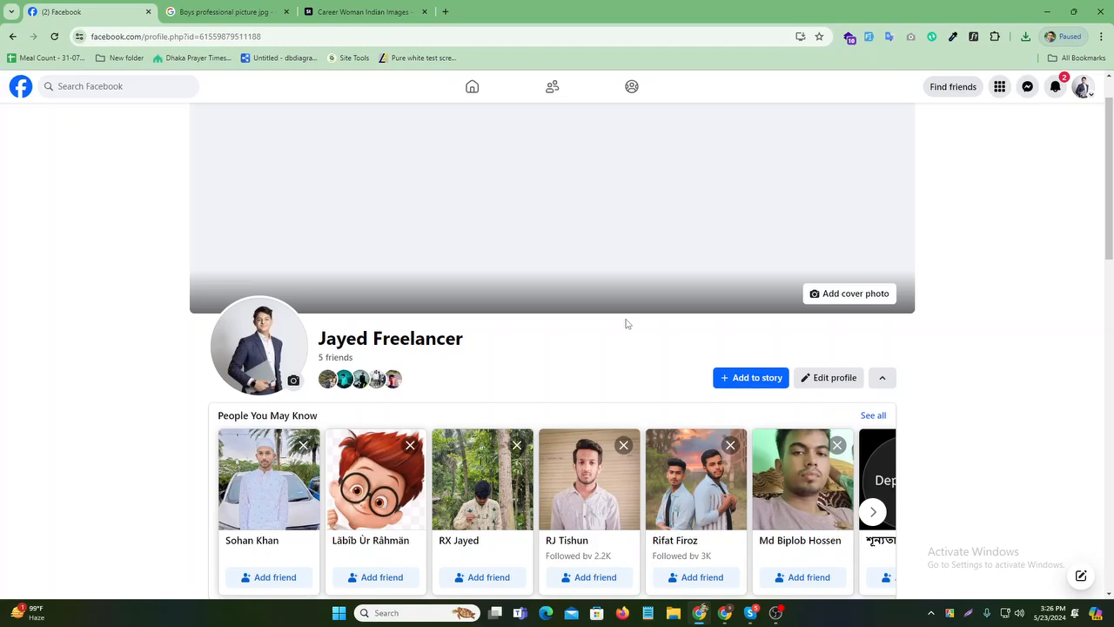
scroll(636, 300, "up", 1)
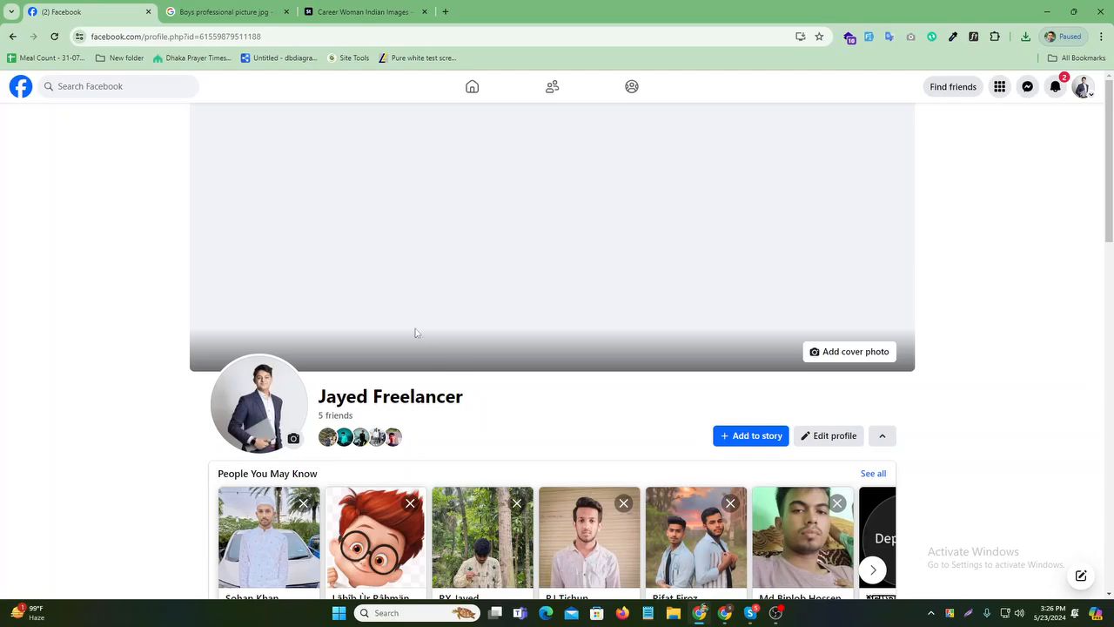
- In a new Chrome tab, go to Canva.com to load the Facebook post templates page
left_click(366, 11)
left_click(445, 11)
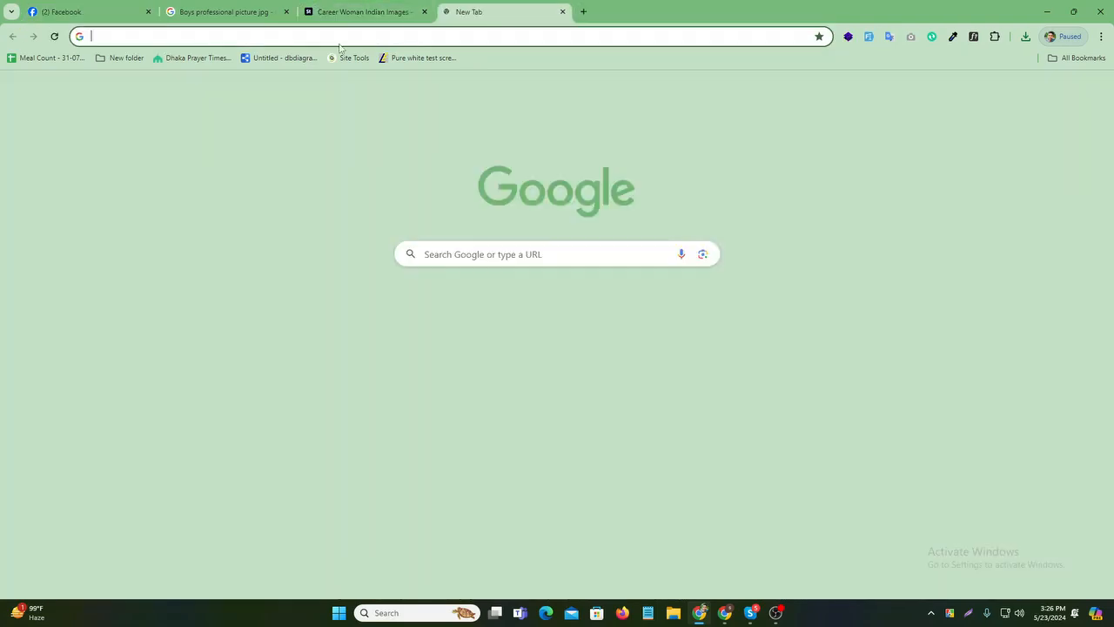
left_click(339, 36)
type("Canva")
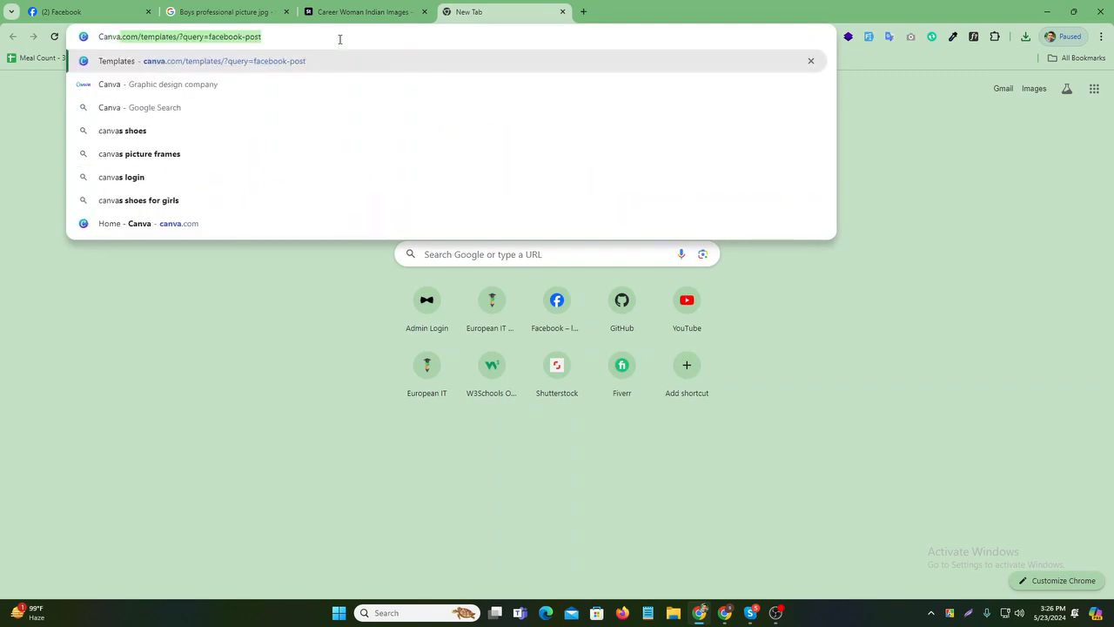
type(".com")
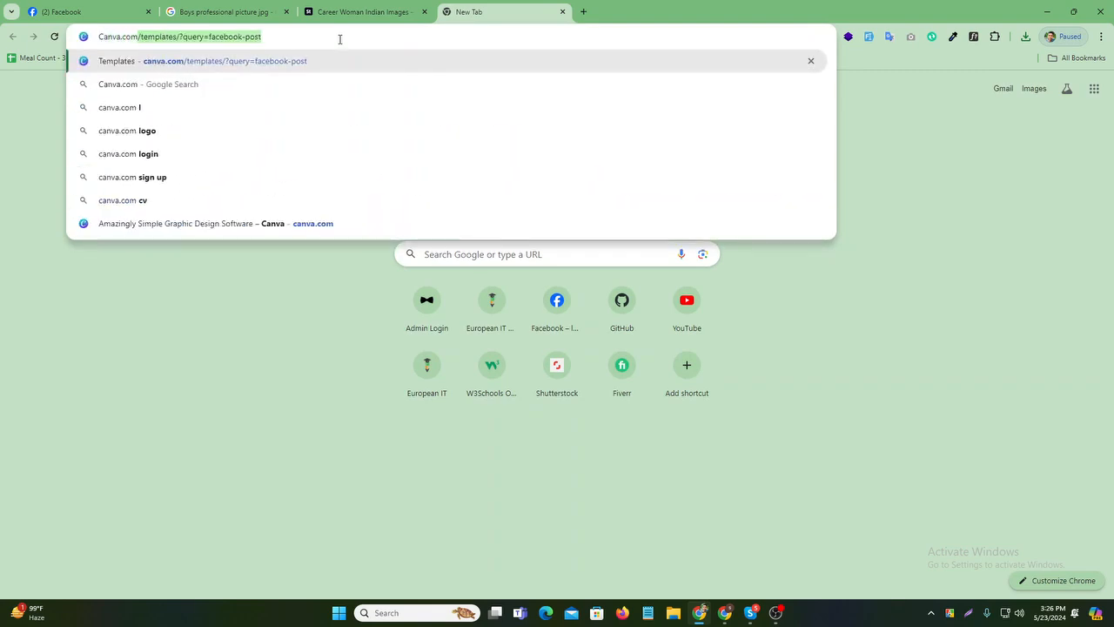
key("Return")
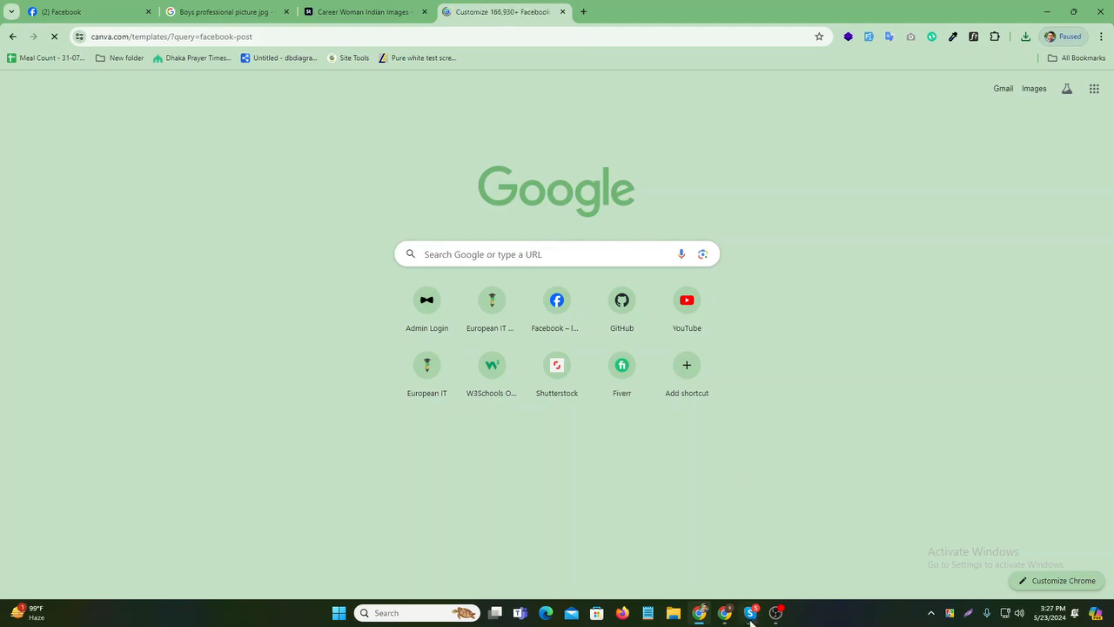
- Hide the Google Meet sharing bar, shrink the Meet window, and return to the Canva tab
left_click(726, 614)
left_click(754, 543)
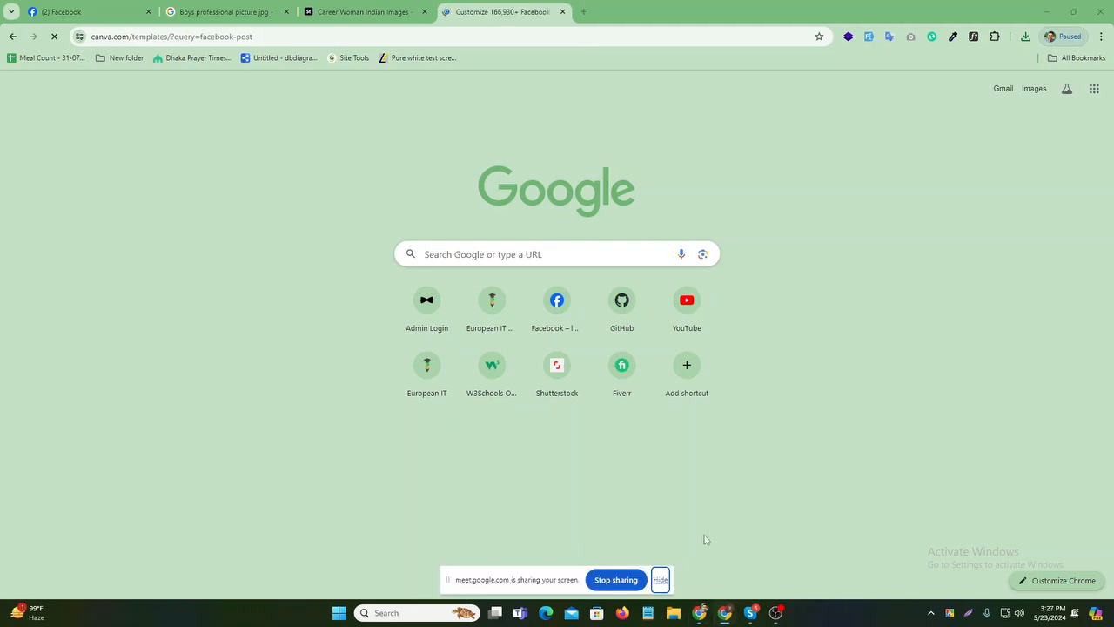
left_click(661, 580)
mouse_move(700, 613)
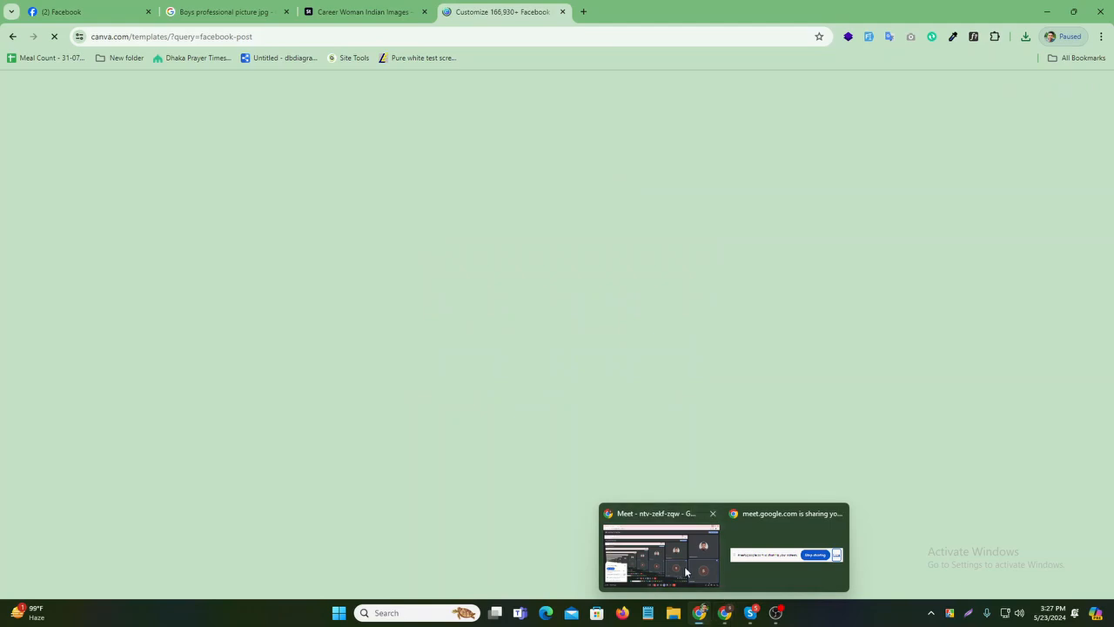
left_click(684, 571)
left_click(1073, 11)
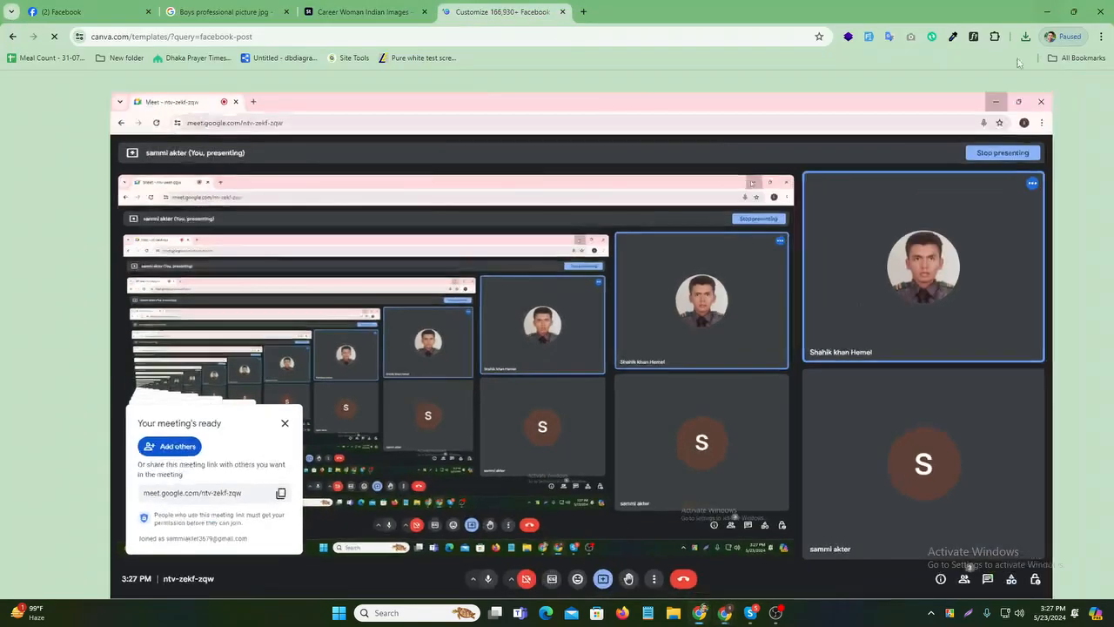
left_click(995, 101)
left_click(339, 7)
left_click(487, 7)
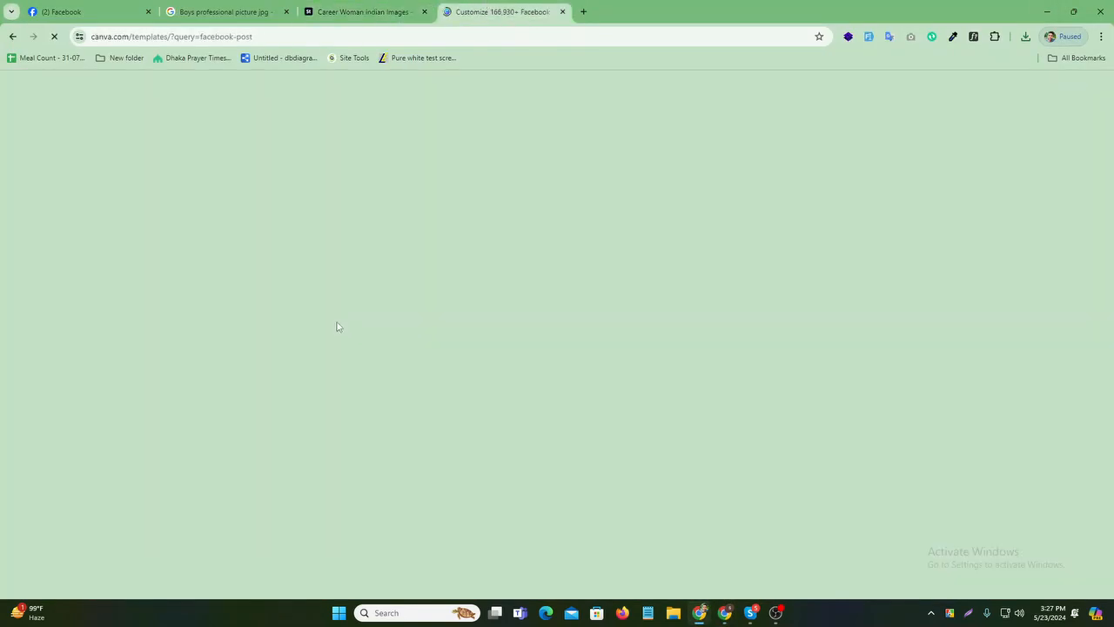
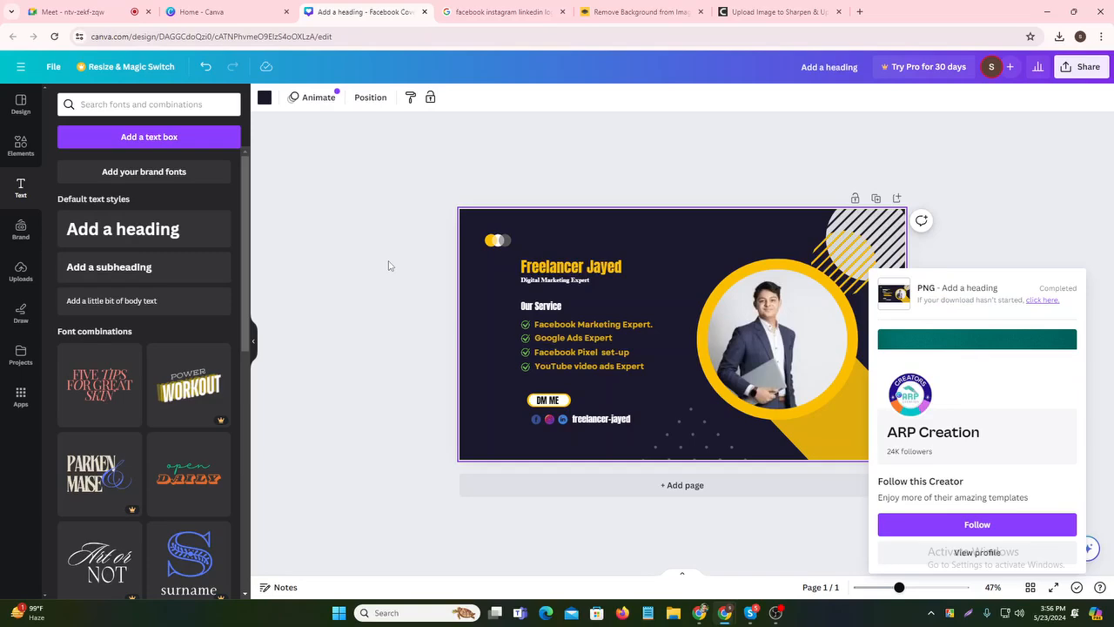
- Start a Facebook cover photo upload, then cancel the file picker without choosing a file
left_click(70, 11)
left_click(198, 11)
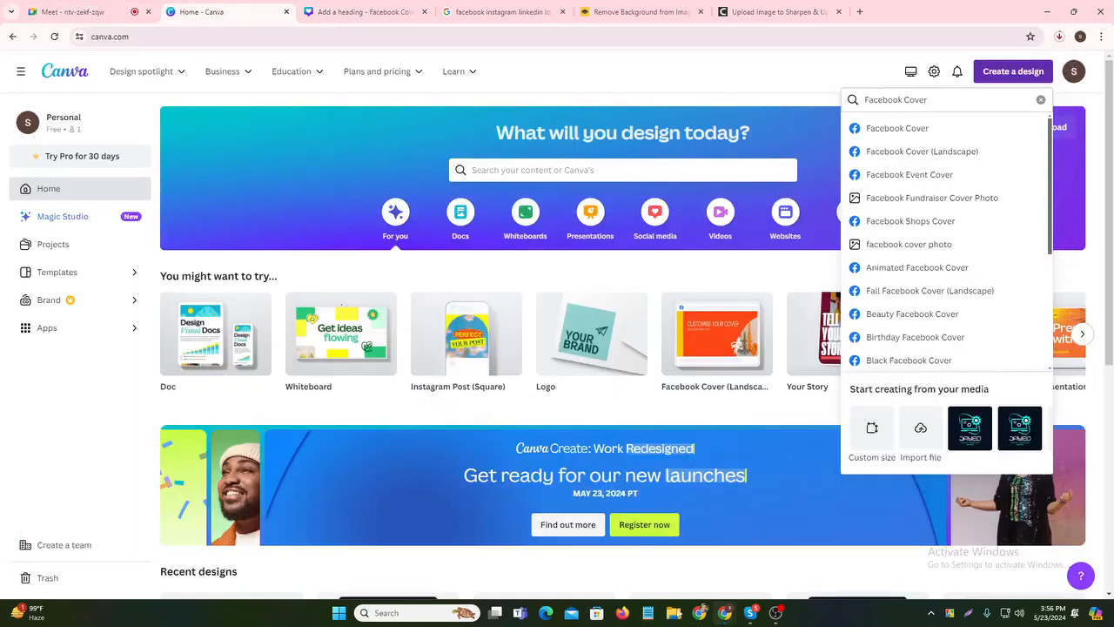
left_click(700, 613)
left_click(118, 9)
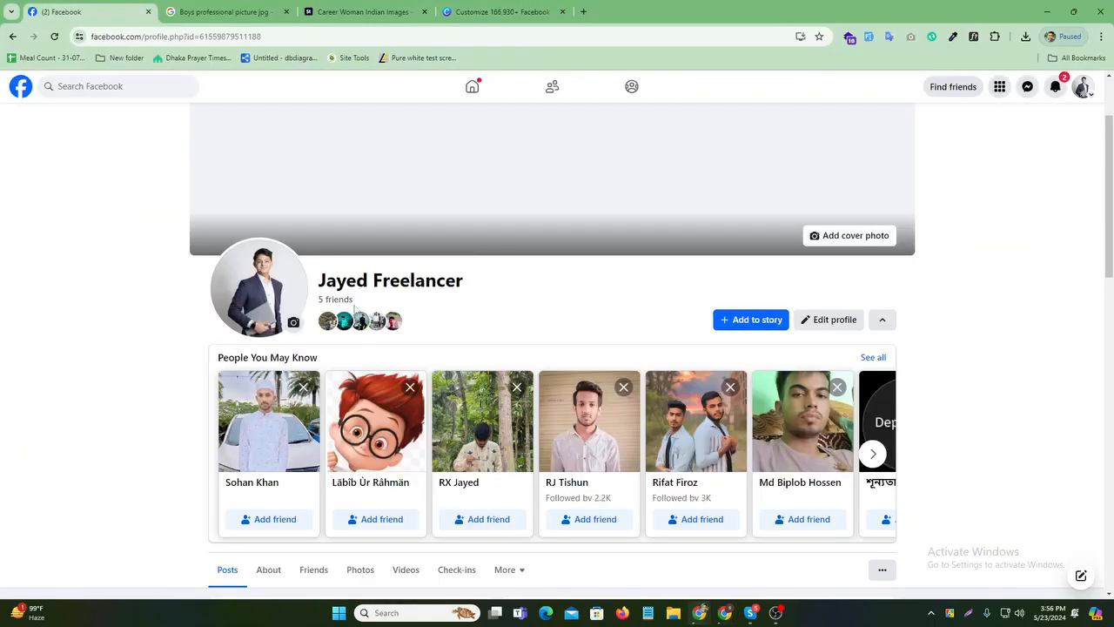
left_click(822, 235)
left_click(771, 283)
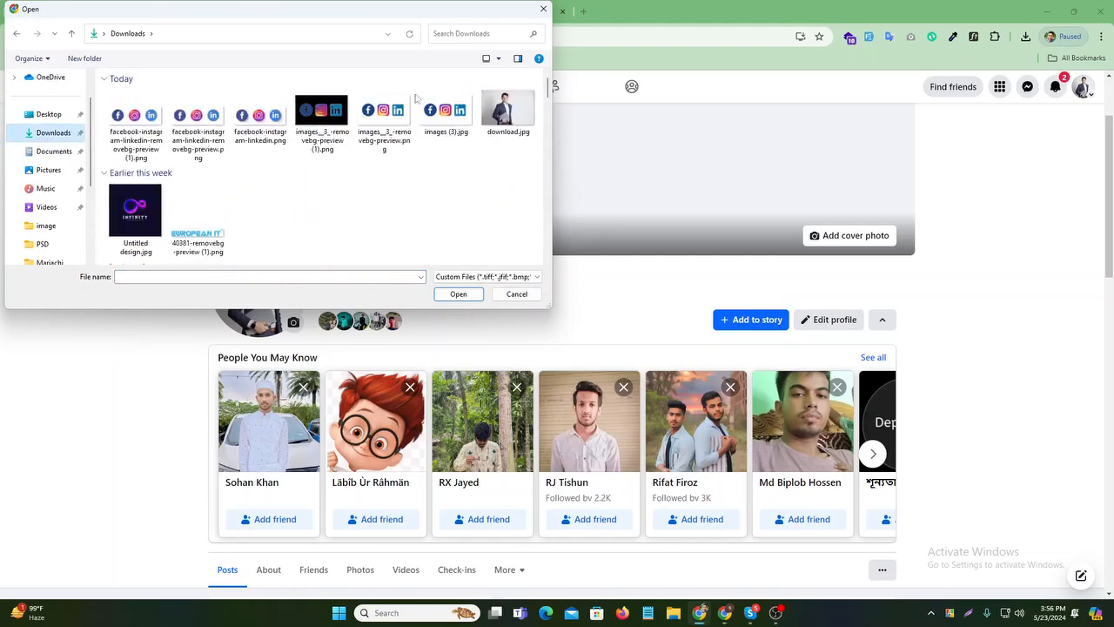
left_click(543, 9)
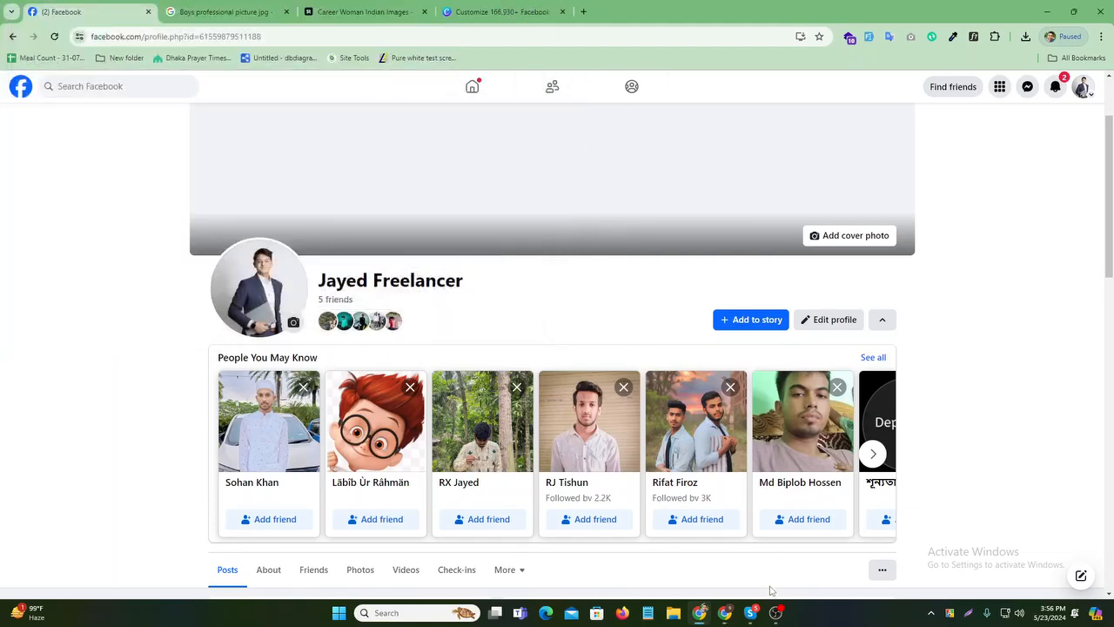
- Return to the Canva cover design editor, closing the earlier download preview
mouse_move(722, 615)
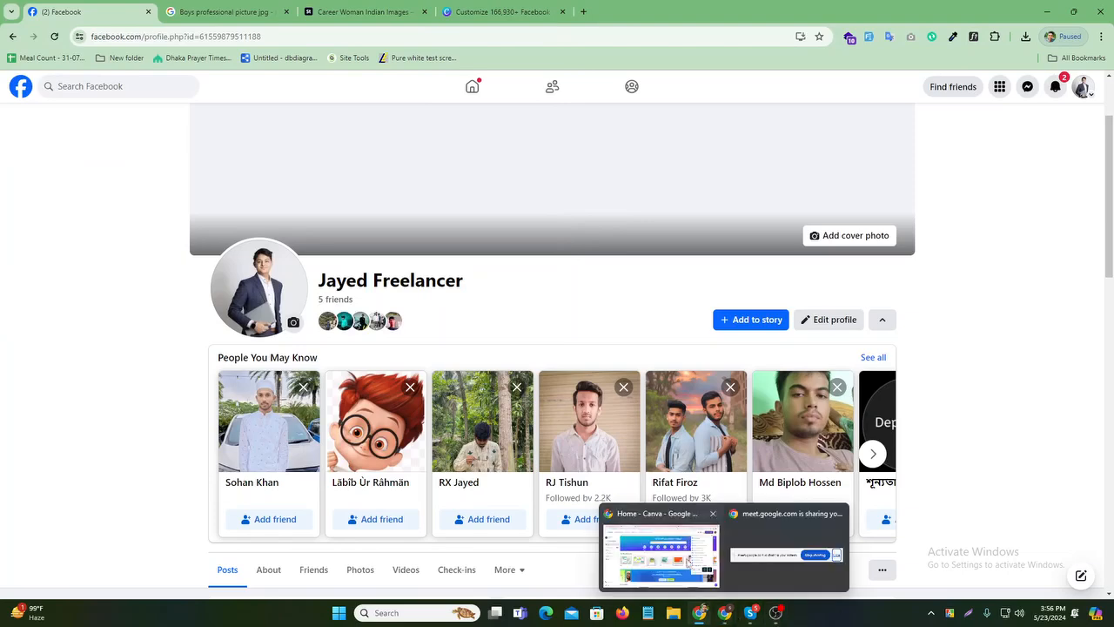
left_click(688, 561)
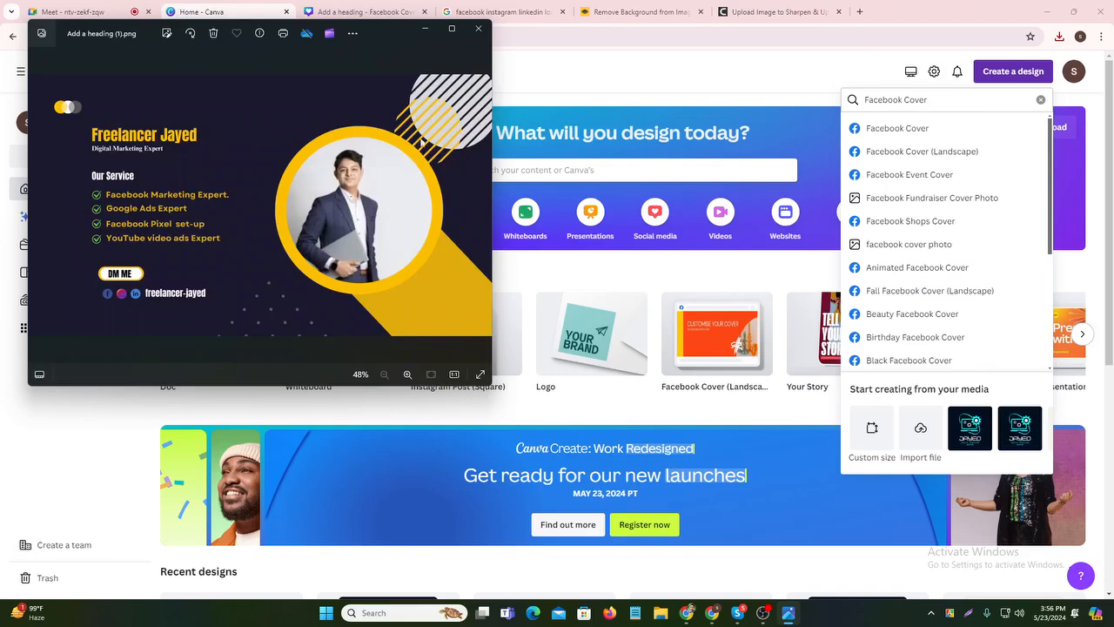
left_click(478, 29)
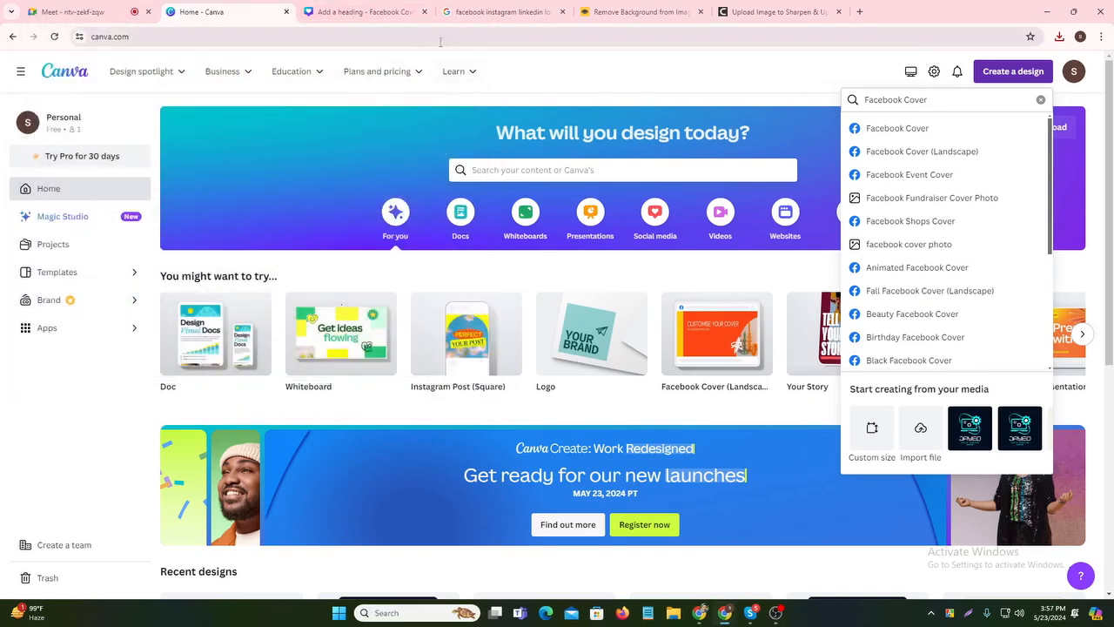
left_click(409, 12)
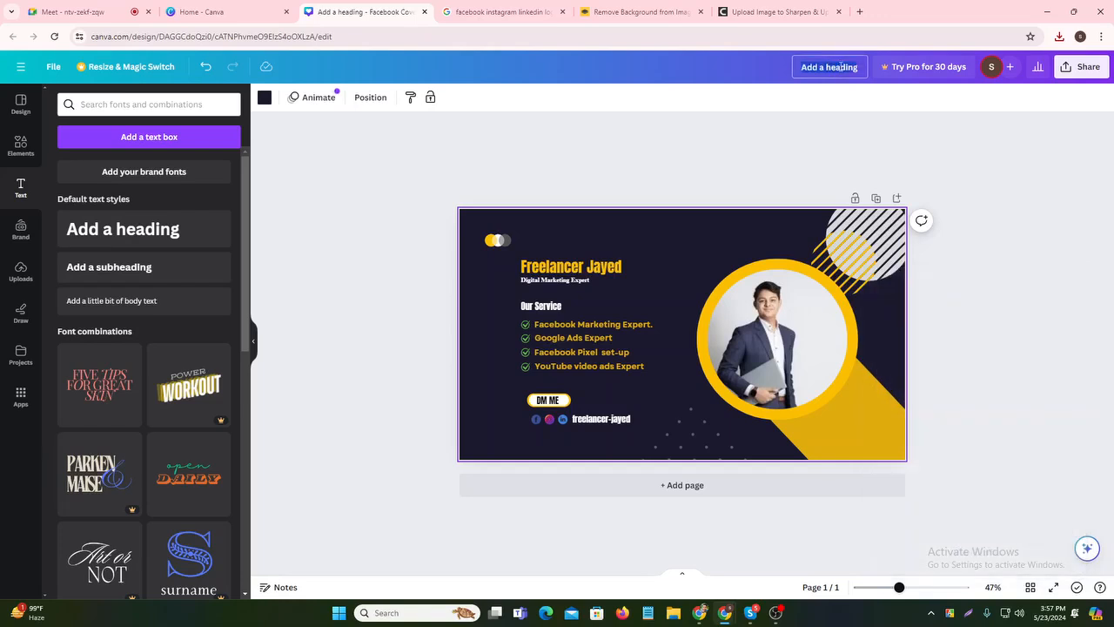
- Retitle the Canva cover design as 'Freelancer-' followed by the freelancer's name
left_click(840, 67)
key("BackSpace")
type("F")
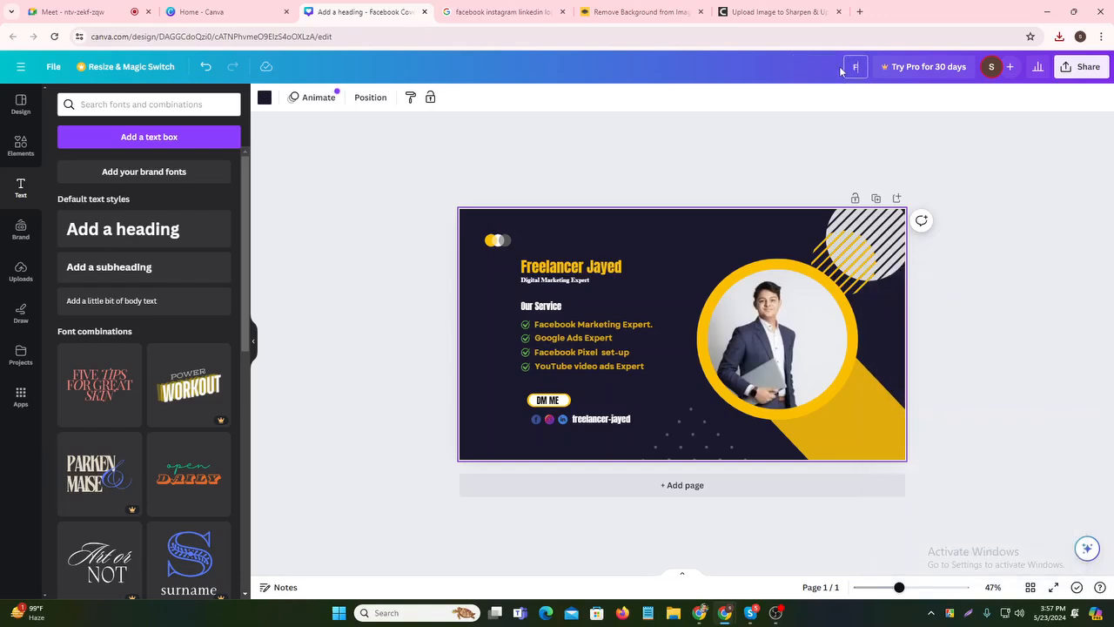
type("reelancer-Jaye")
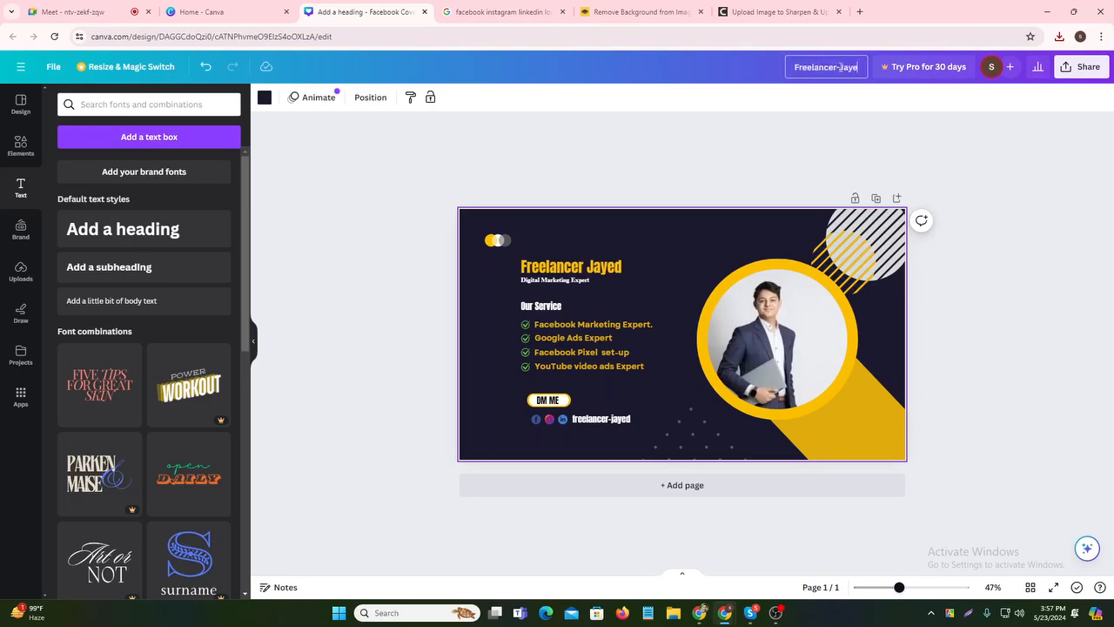
type("d")
key("Return")
- Download the cover design from Canva as a PNG file
left_click(648, 153)
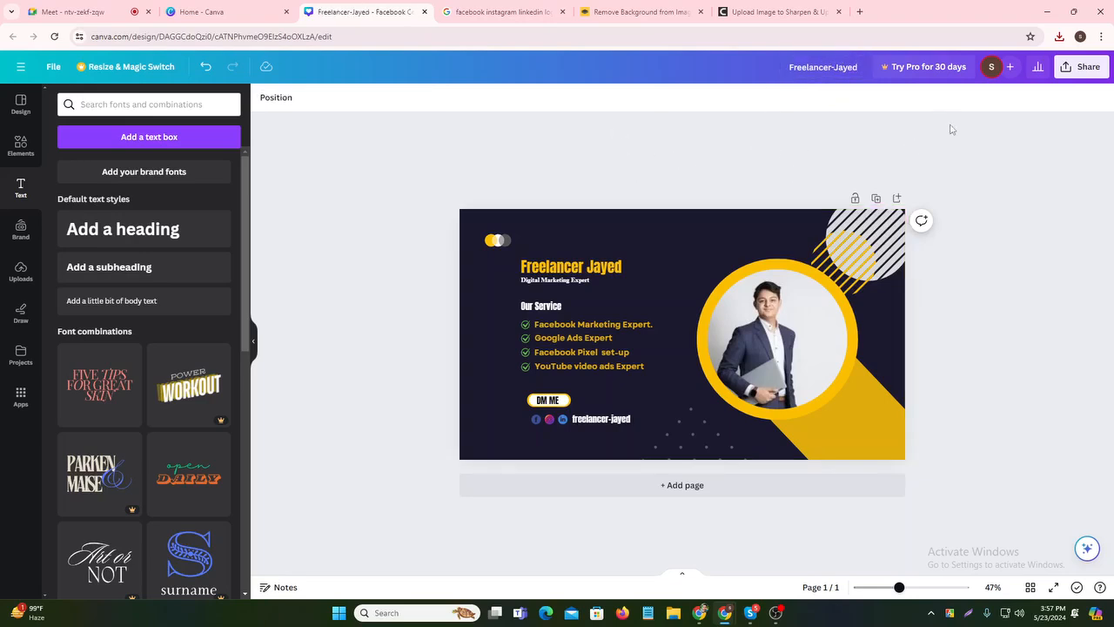
left_click(1082, 69)
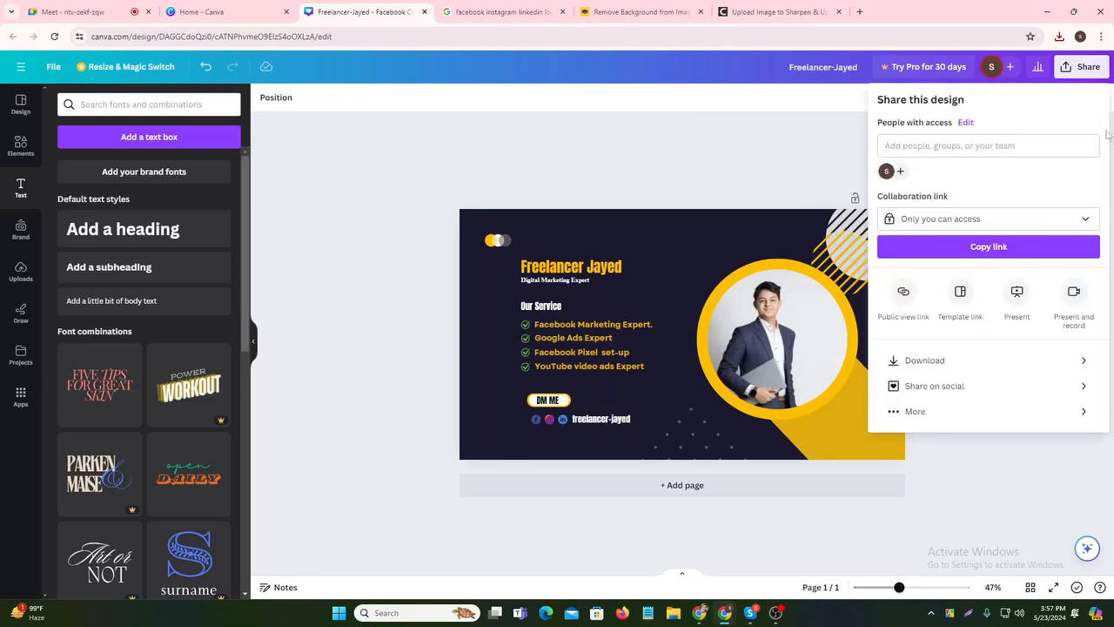
left_click(992, 361)
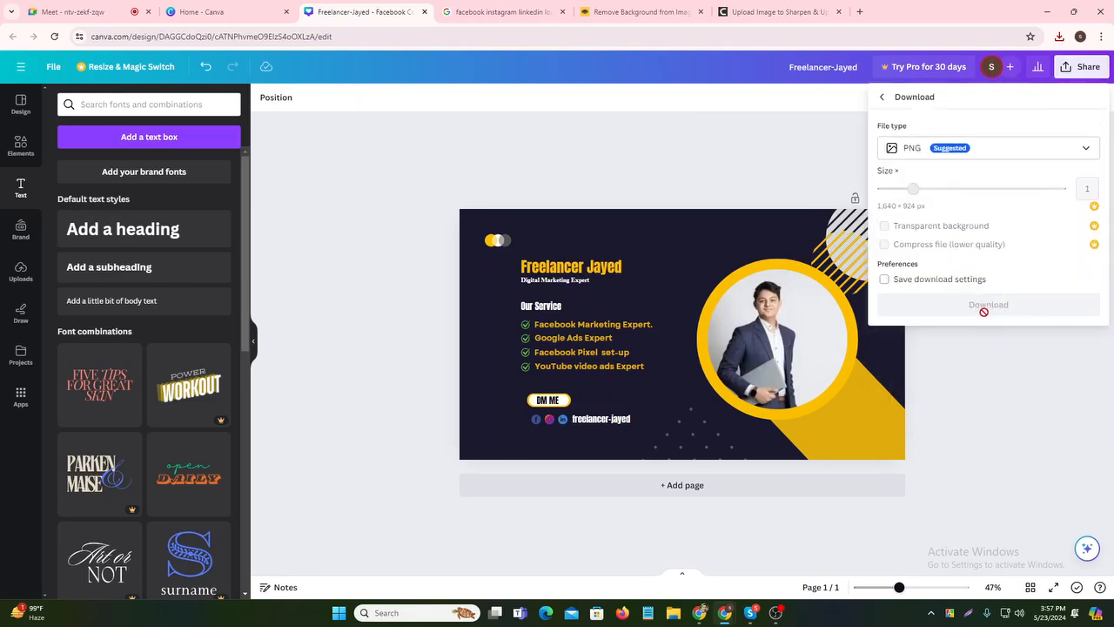
left_click(986, 306)
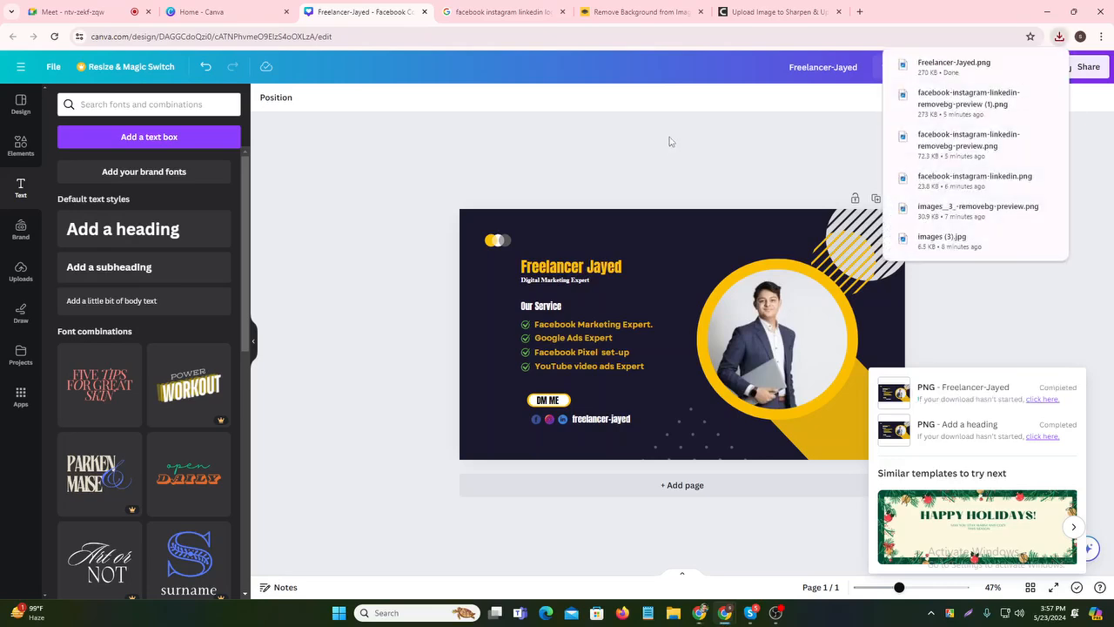
left_click(627, 154)
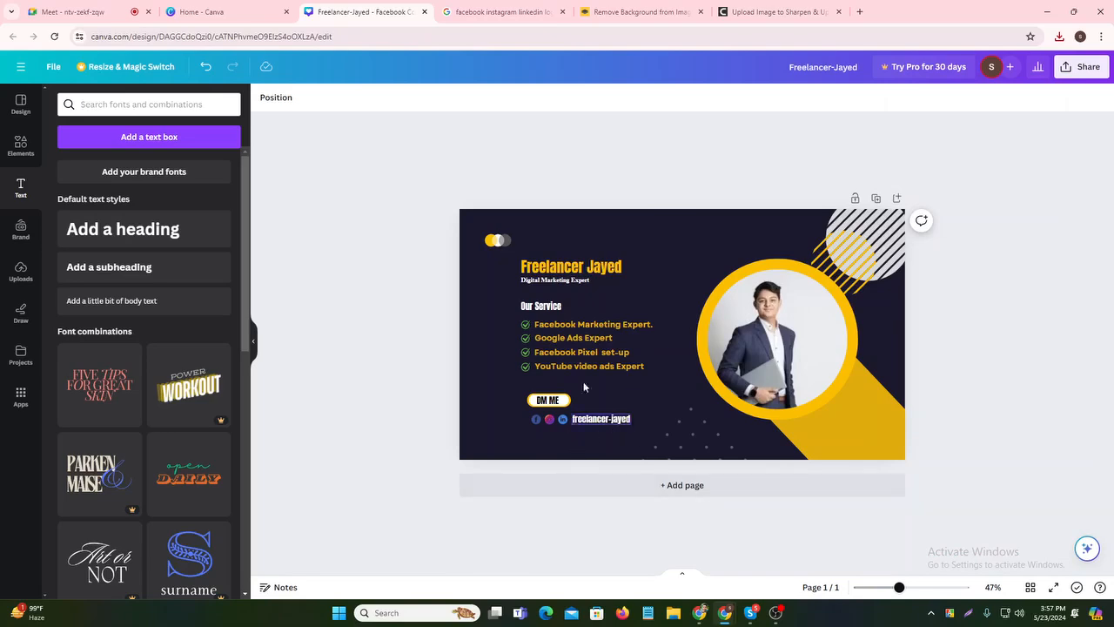
left_click(699, 612)
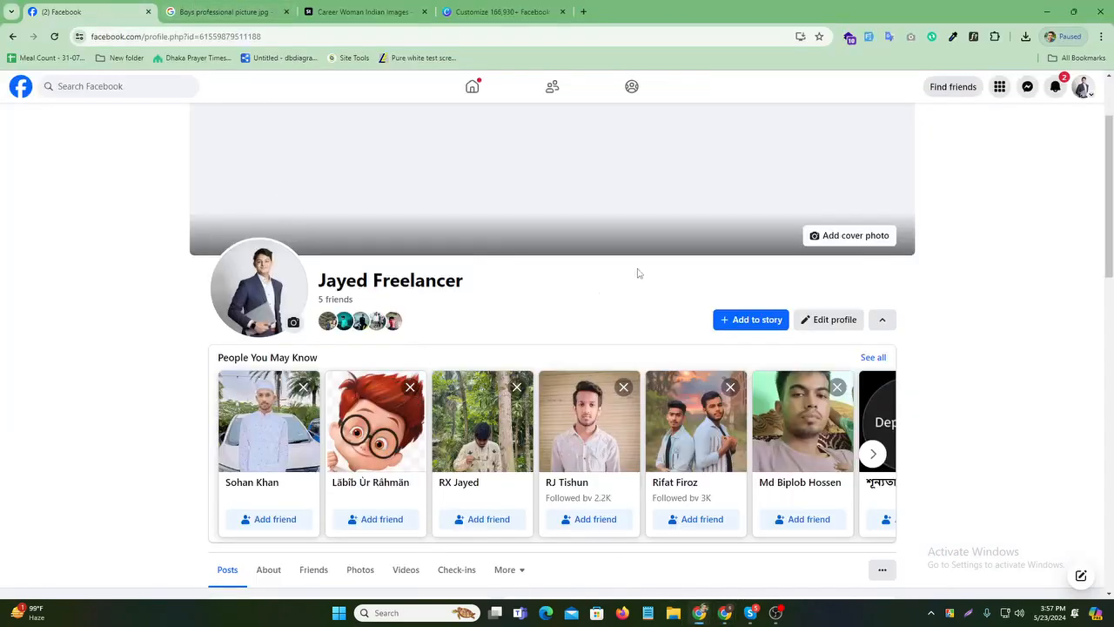
- Upload the exported Canva PNG as the profile cover photo, shift it up, and save
left_click(495, 101)
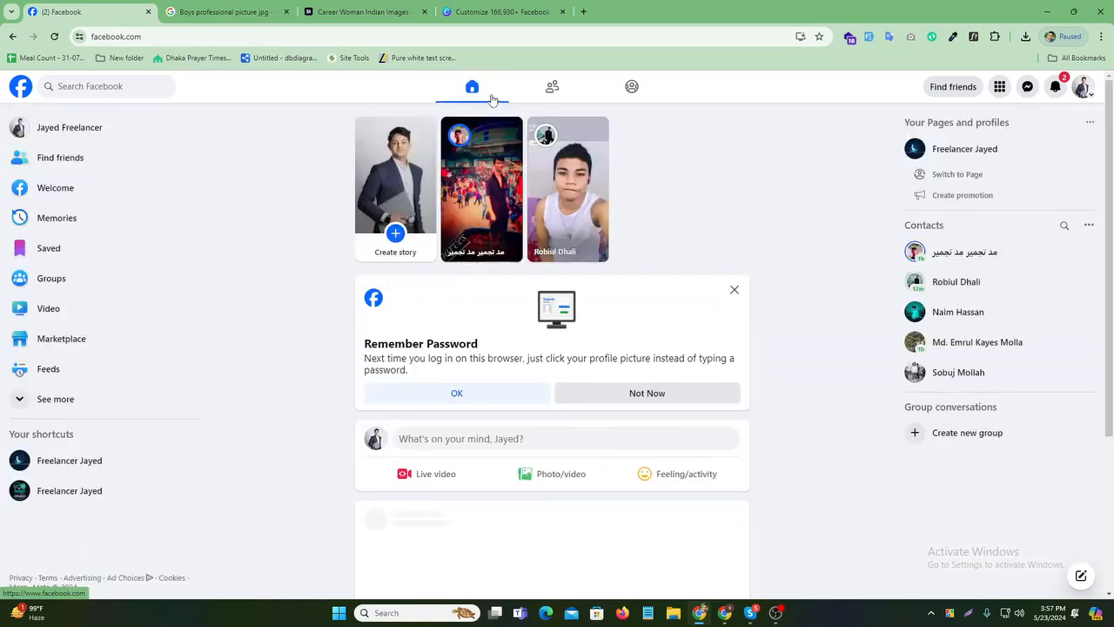
left_click(129, 132)
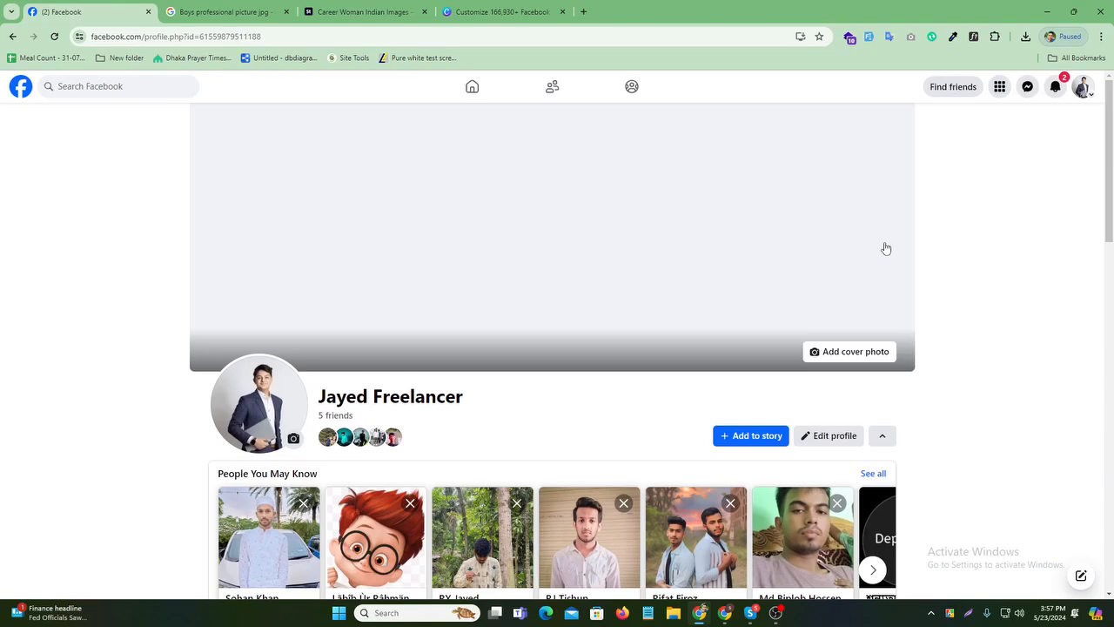
left_click(848, 351)
left_click(781, 398)
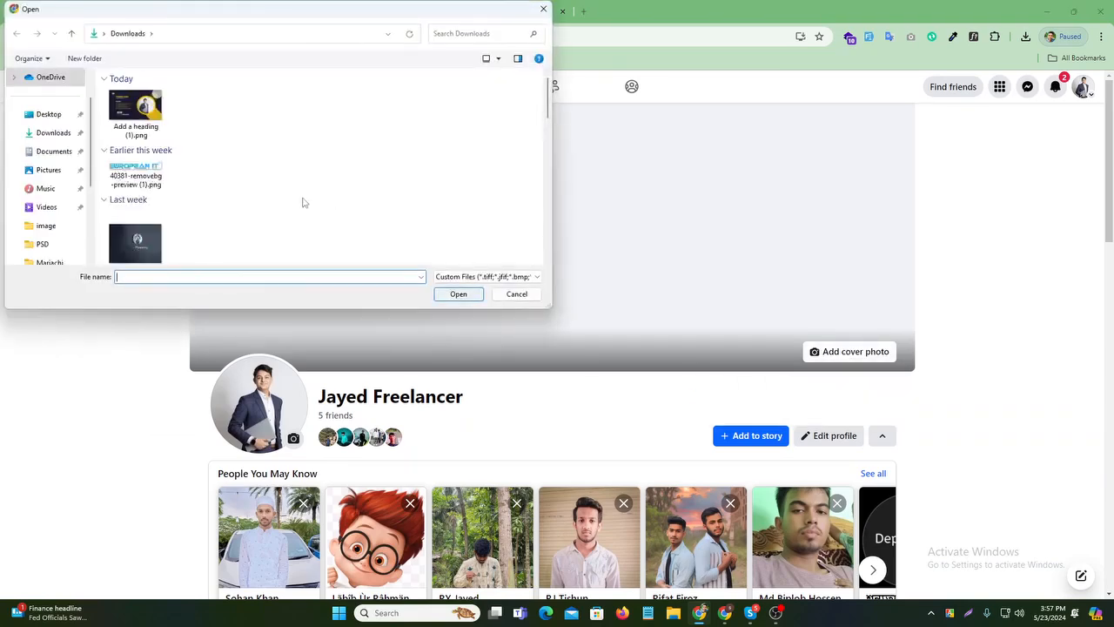
left_click(141, 143)
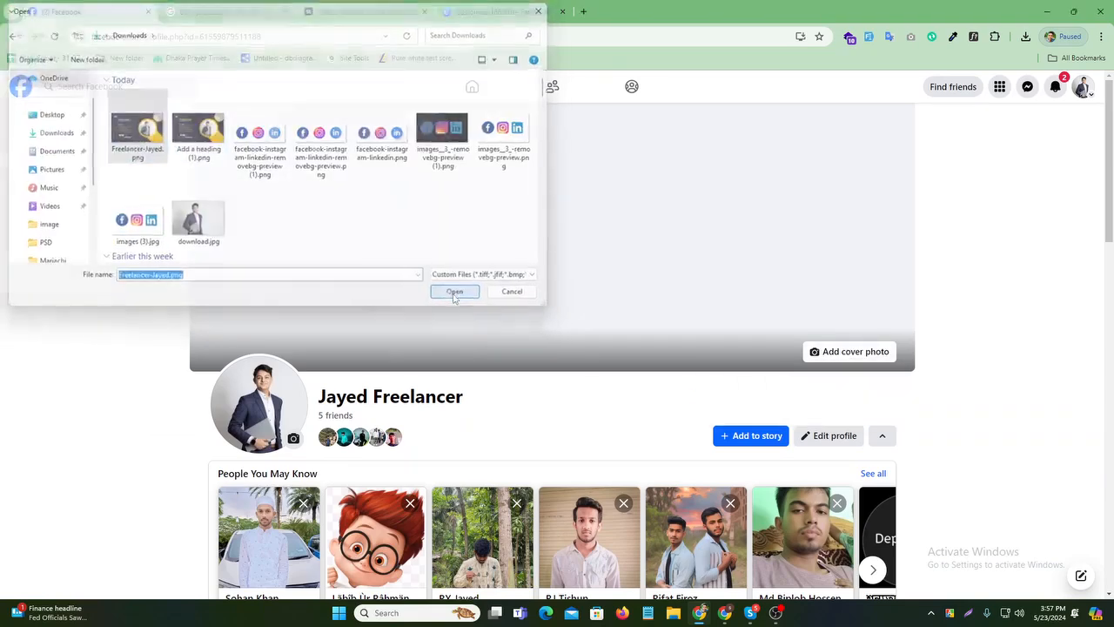
left_click(456, 294)
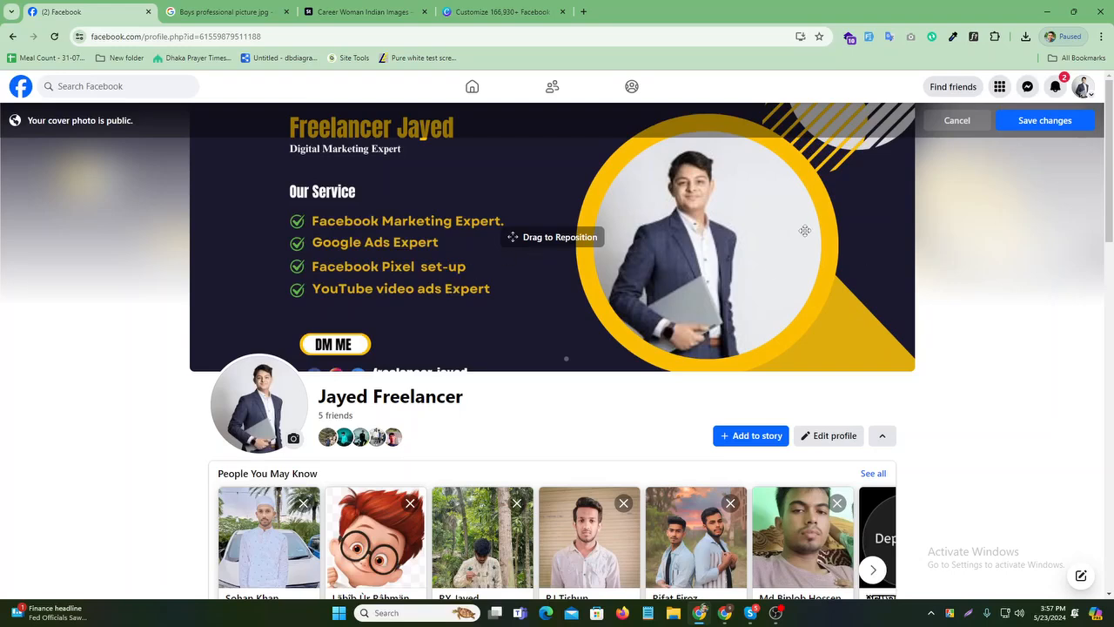
left_click_drag(805, 167, 807, 96)
left_click(1044, 120)
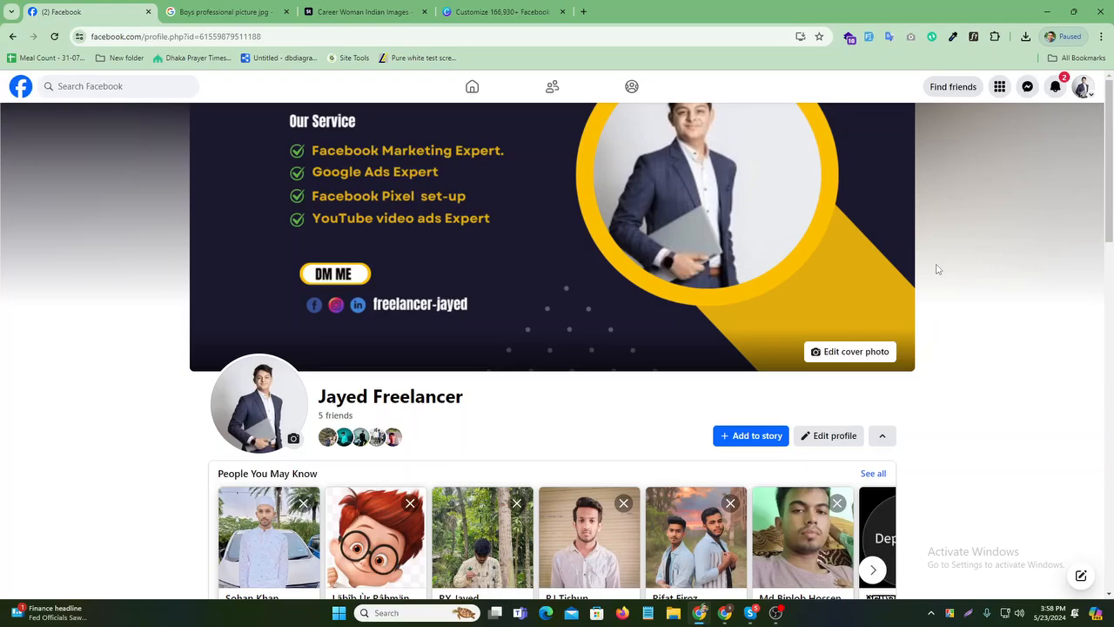
- Reposition the cover photo lower to reveal its heading, save, and reload the profile
scroll(729, 275, "down", 1)
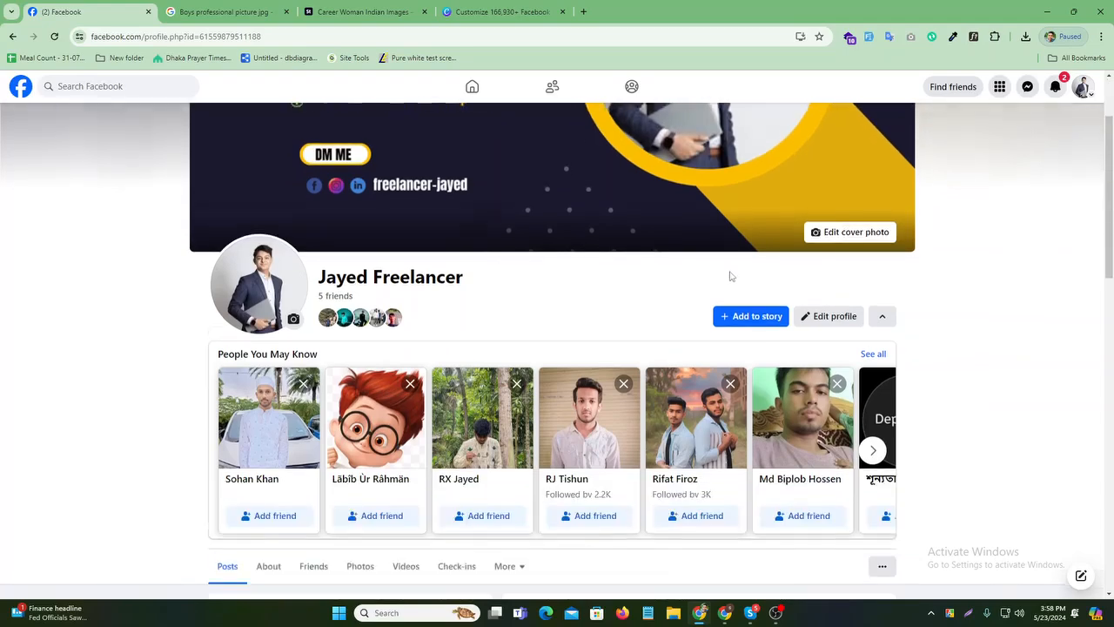
scroll(711, 269, "up", 1)
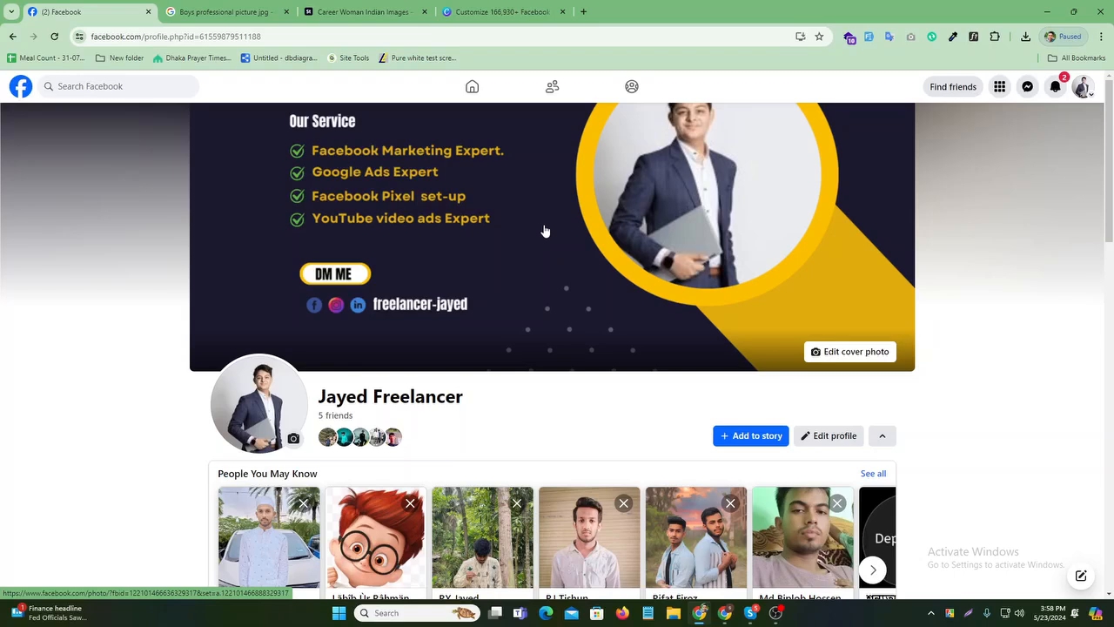
left_click(836, 351)
left_click(779, 421)
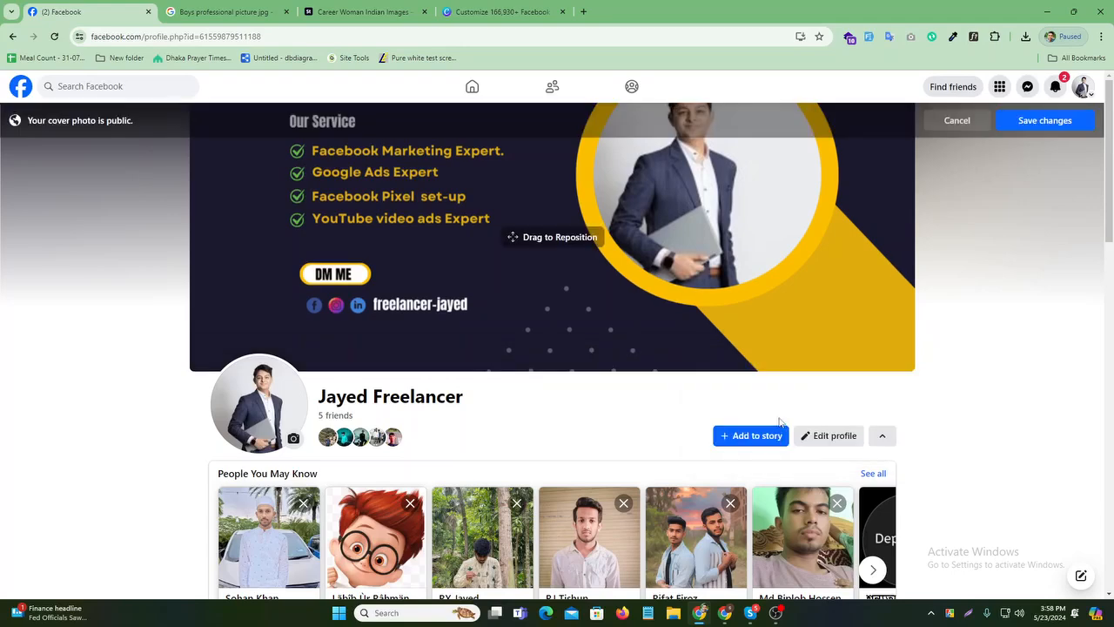
left_click_drag(663, 220, 683, 311)
left_click(1046, 121)
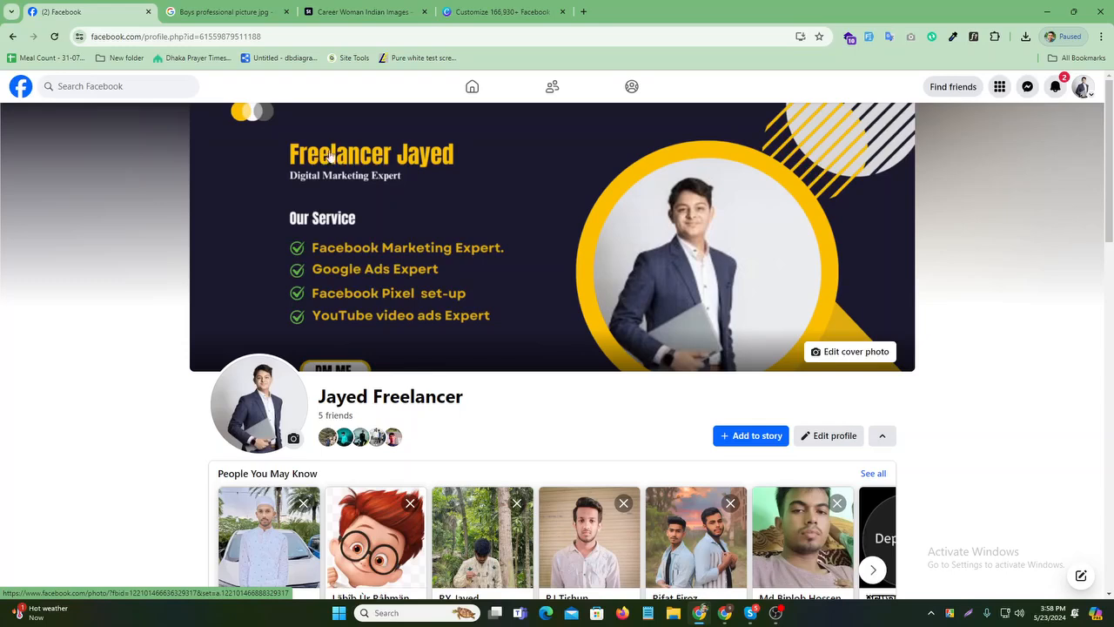
left_click(54, 38)
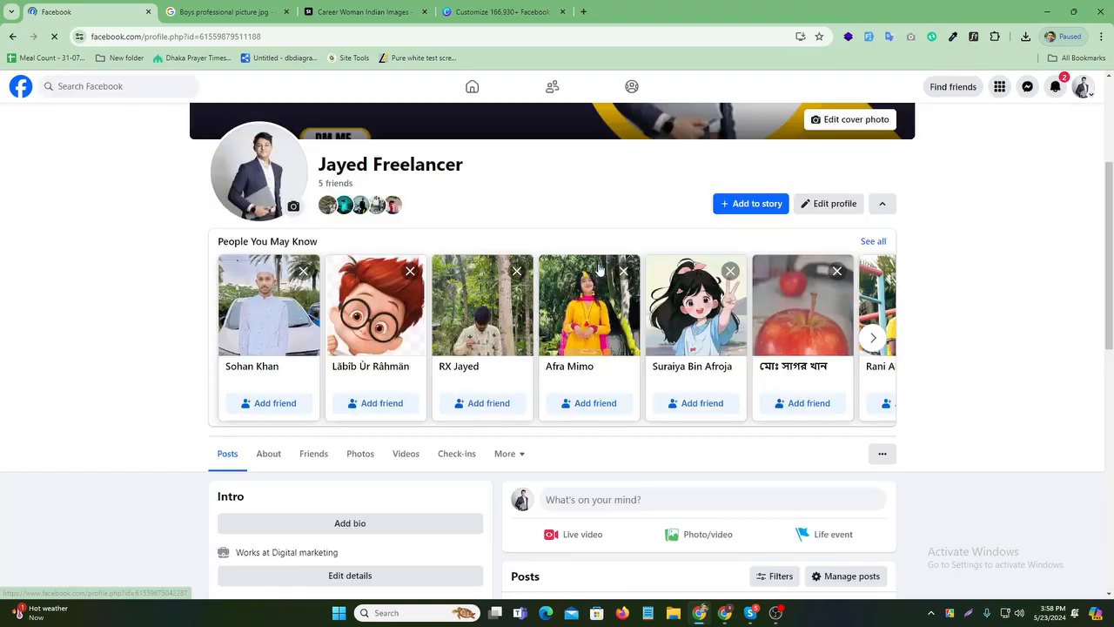
scroll(533, 217, "up", 3)
scroll(534, 228, "down", 10)
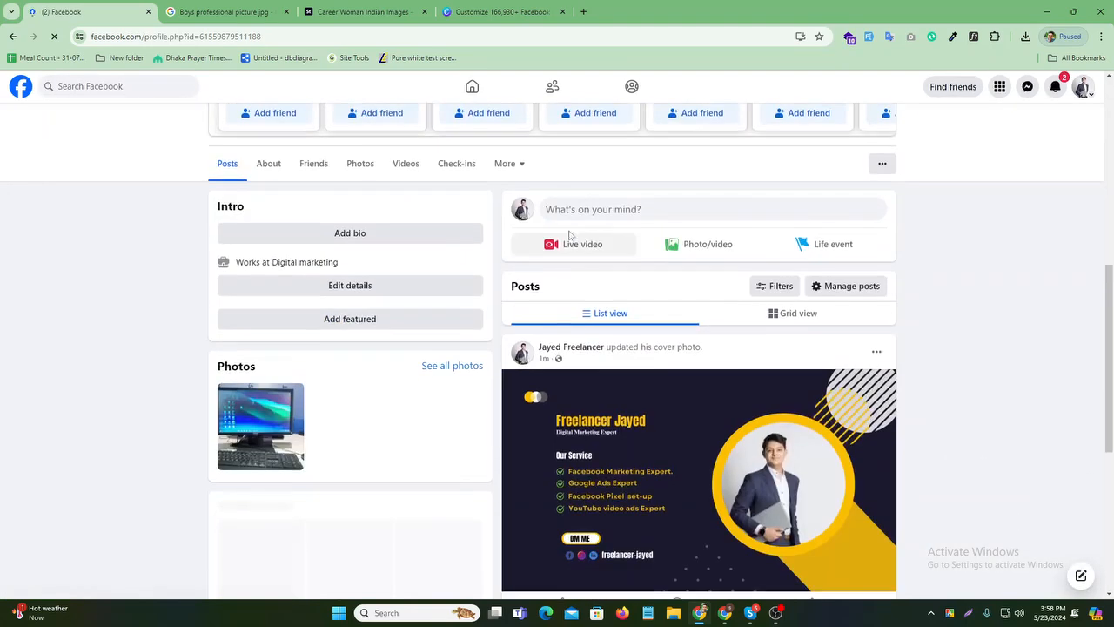
mouse_move(577, 435)
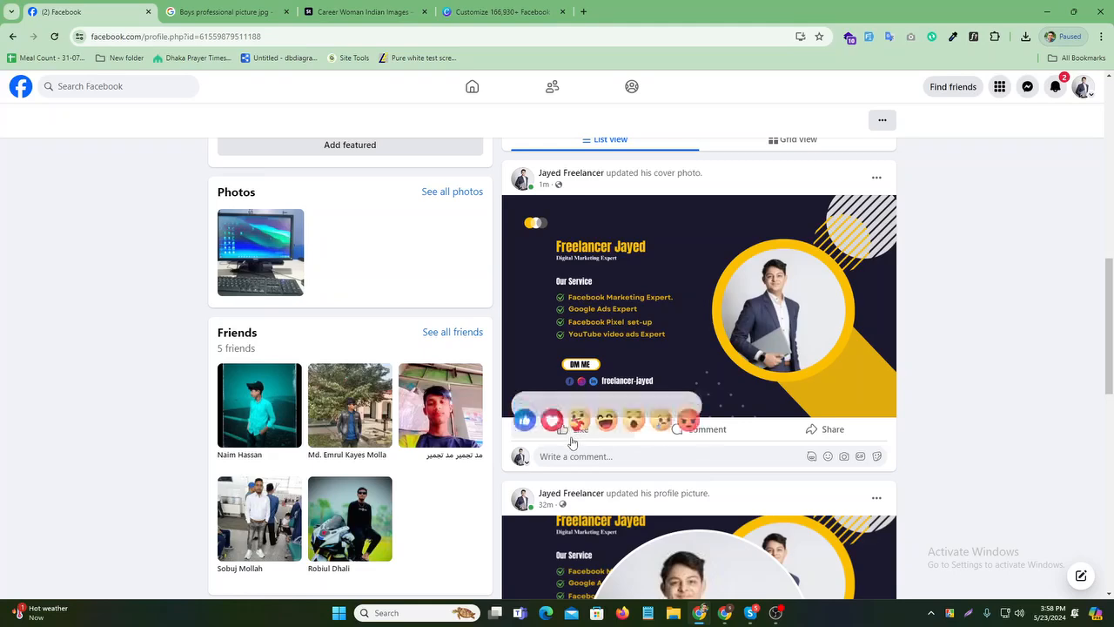
left_click(552, 404)
scroll(658, 330, "up", 10)
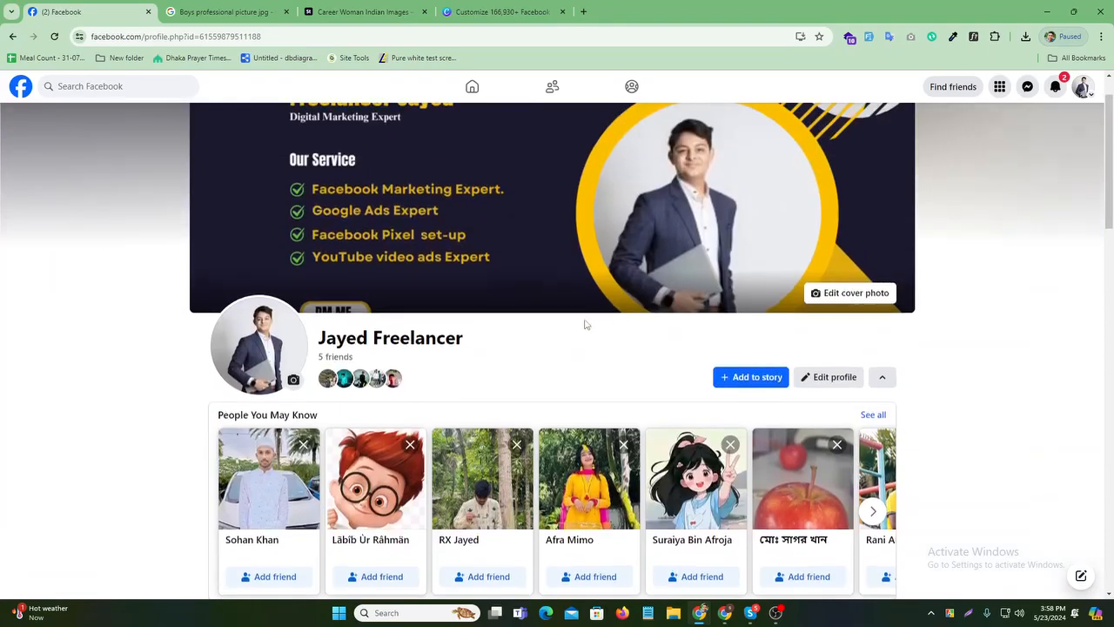
scroll(586, 323, "down", 10)
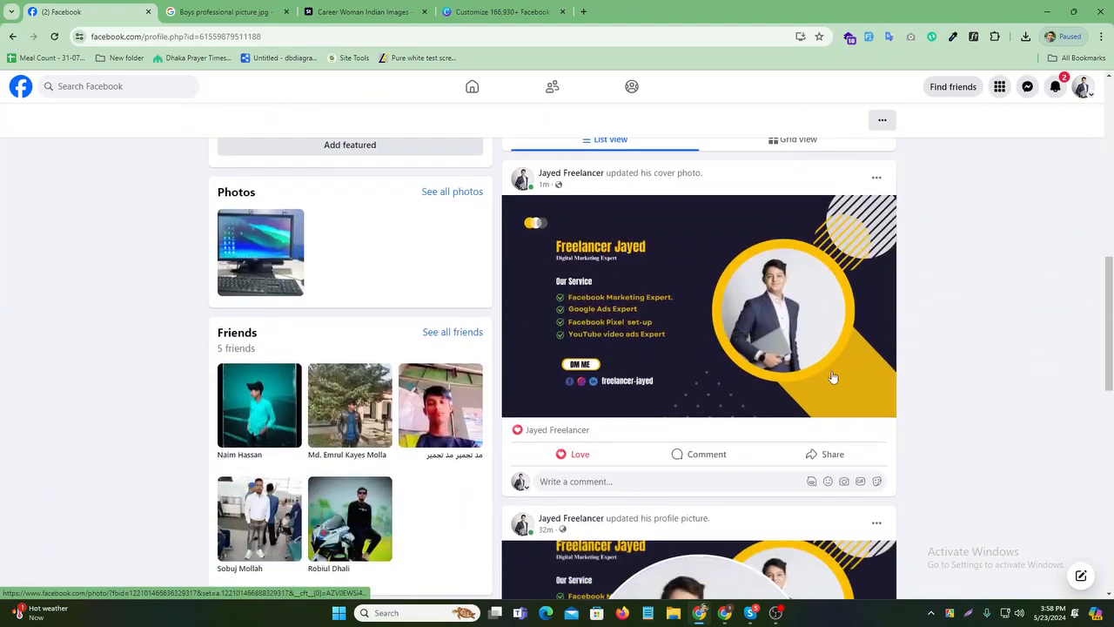
scroll(838, 389, "down", 3)
scroll(838, 393, "down", 1)
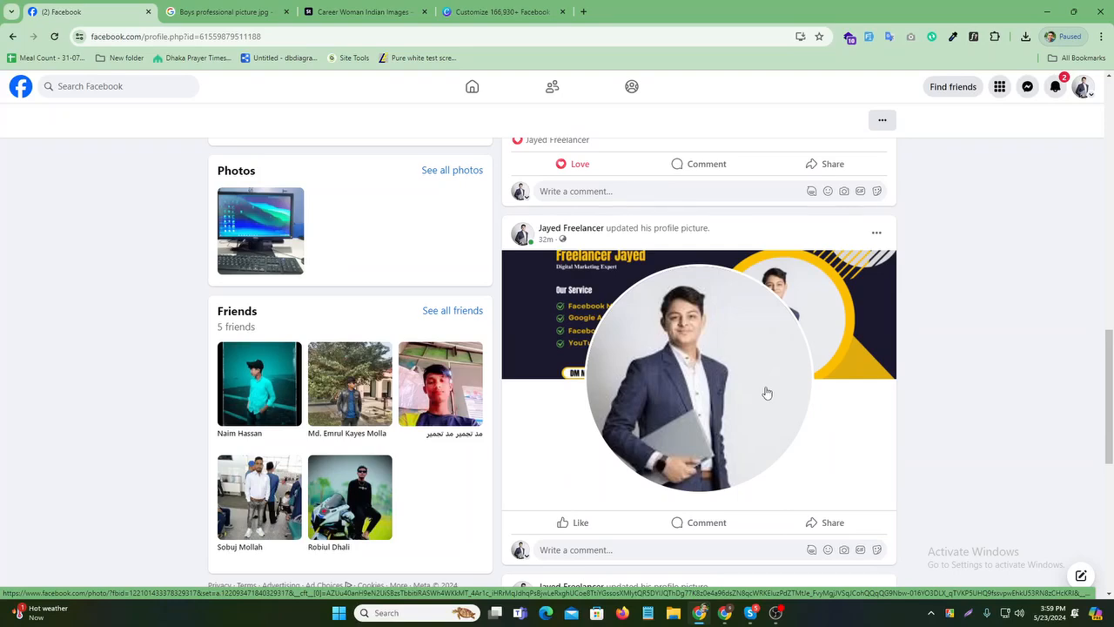
scroll(771, 378, "up", 5)
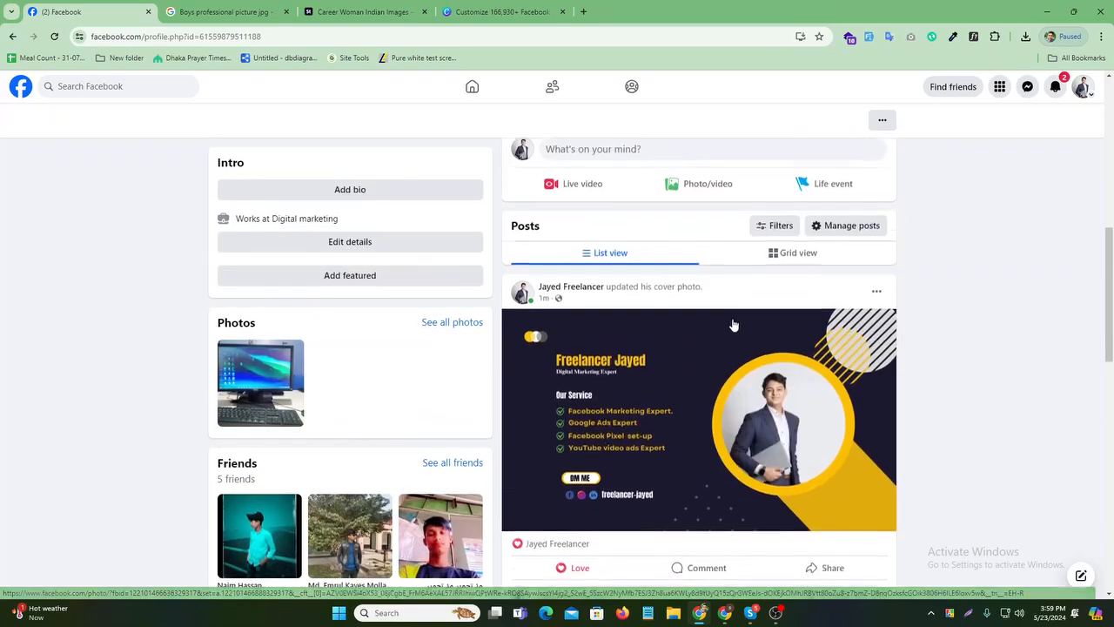
scroll(572, 276, "up", 4)
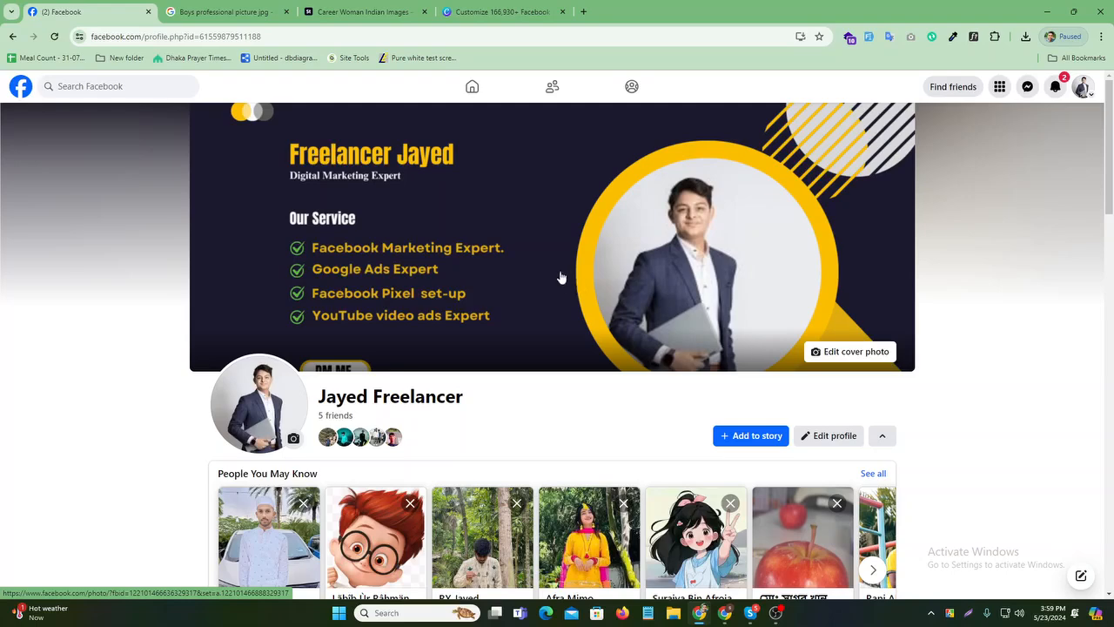
left_click(500, 12)
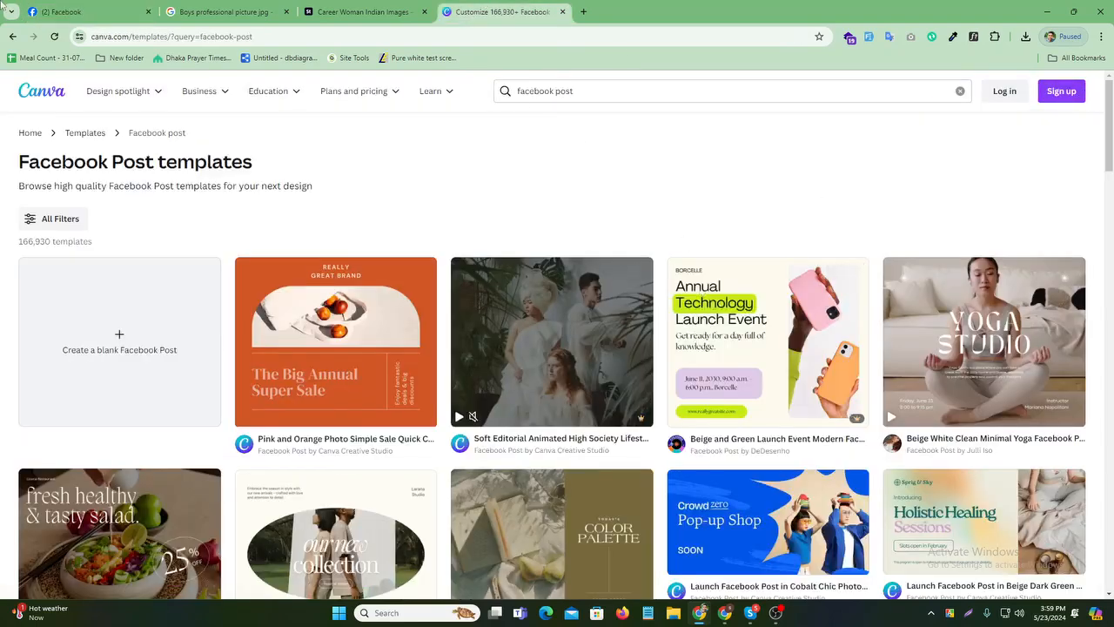
left_click(122, 12)
scroll(603, 284, "down", 1)
scroll(603, 285, "down", 1)
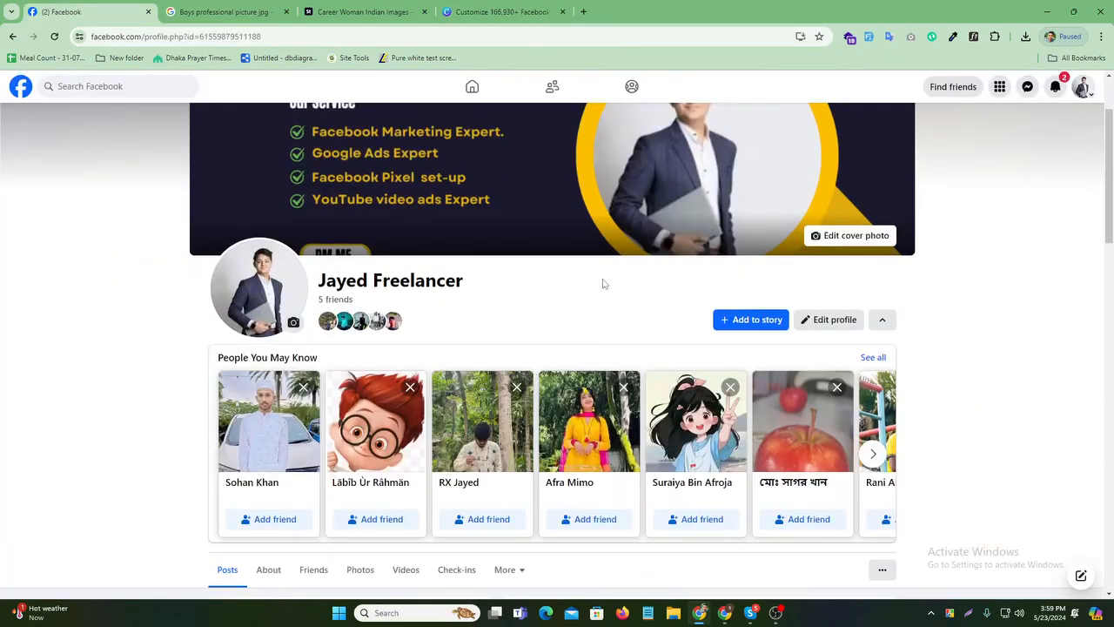
scroll(564, 265, "down", 4)
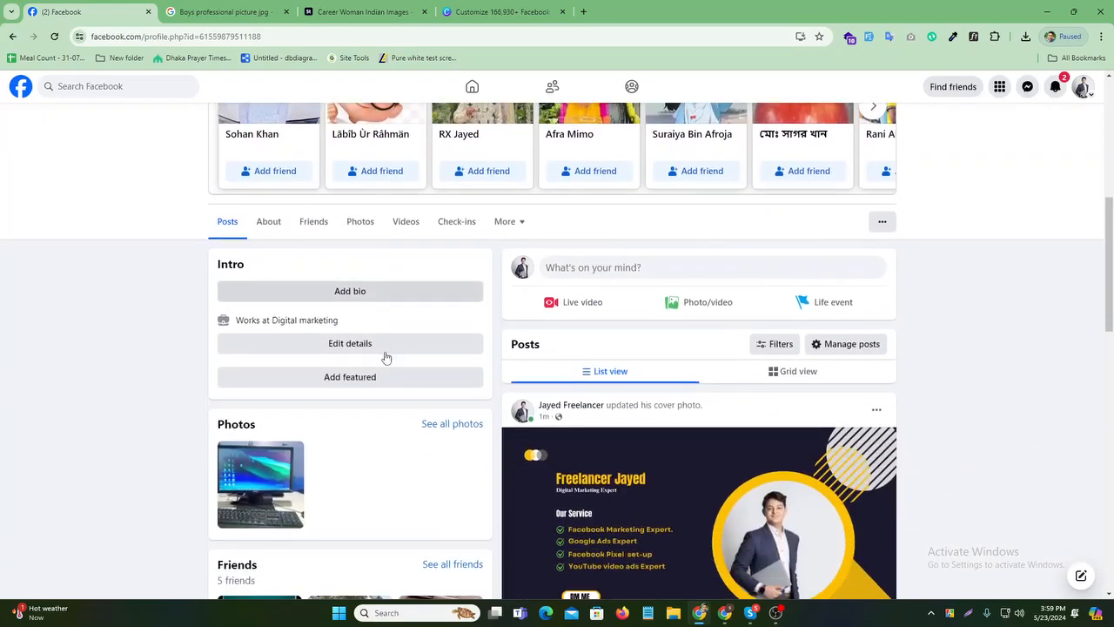
- Open the Intro bio editor and check the Canva and Meet tabs before returning
left_click(330, 292)
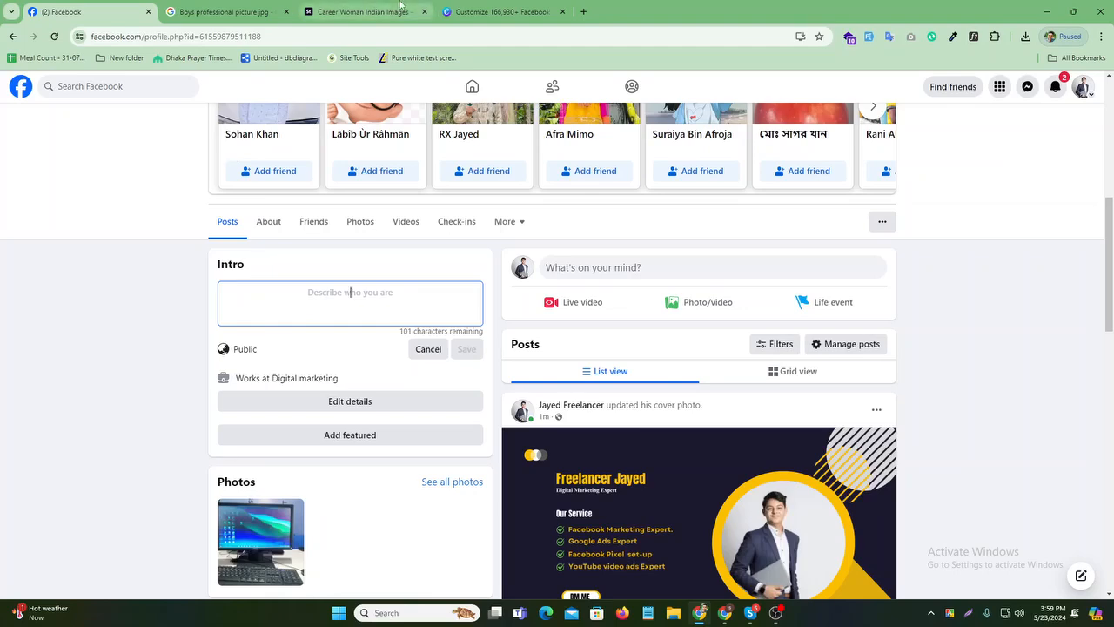
left_click(734, 618)
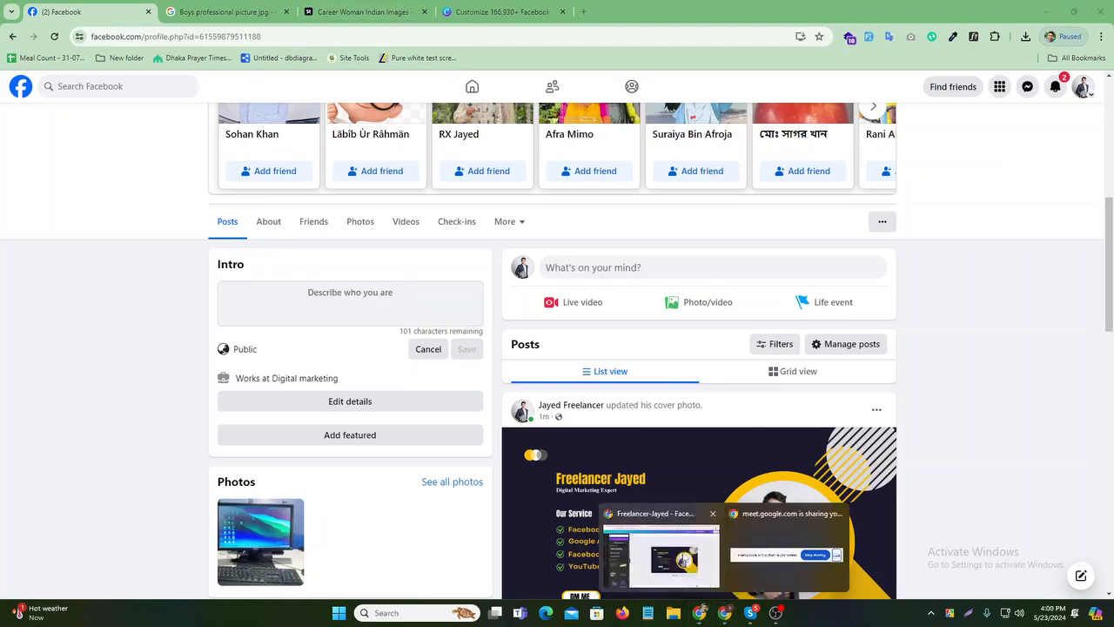
left_click(686, 557)
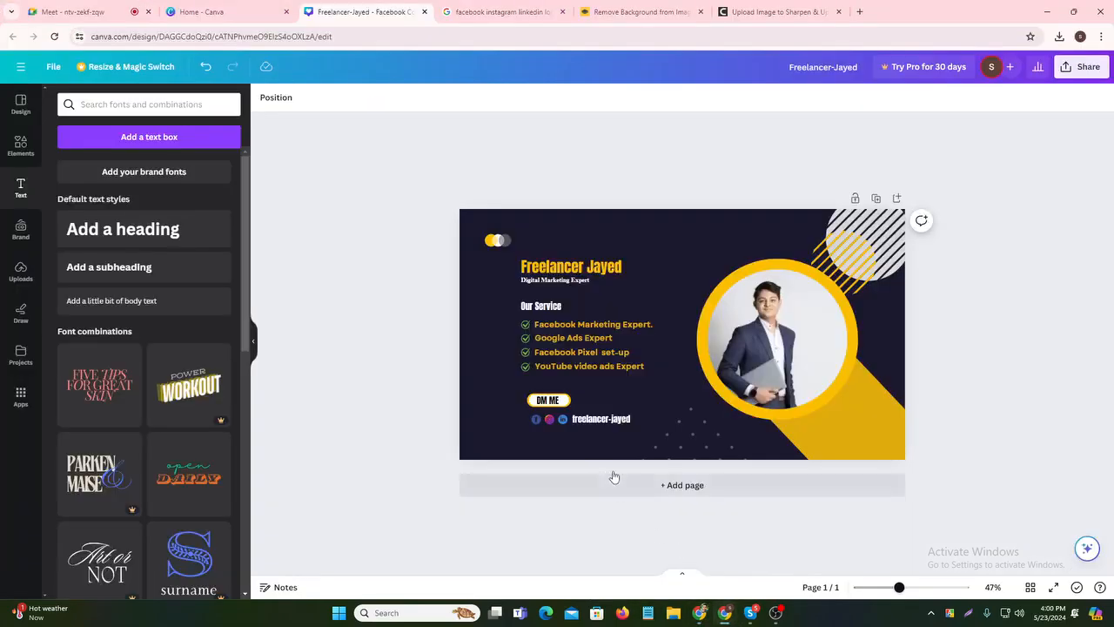
left_click(74, 12)
left_click(209, 11)
left_click(359, 5)
left_click(518, 5)
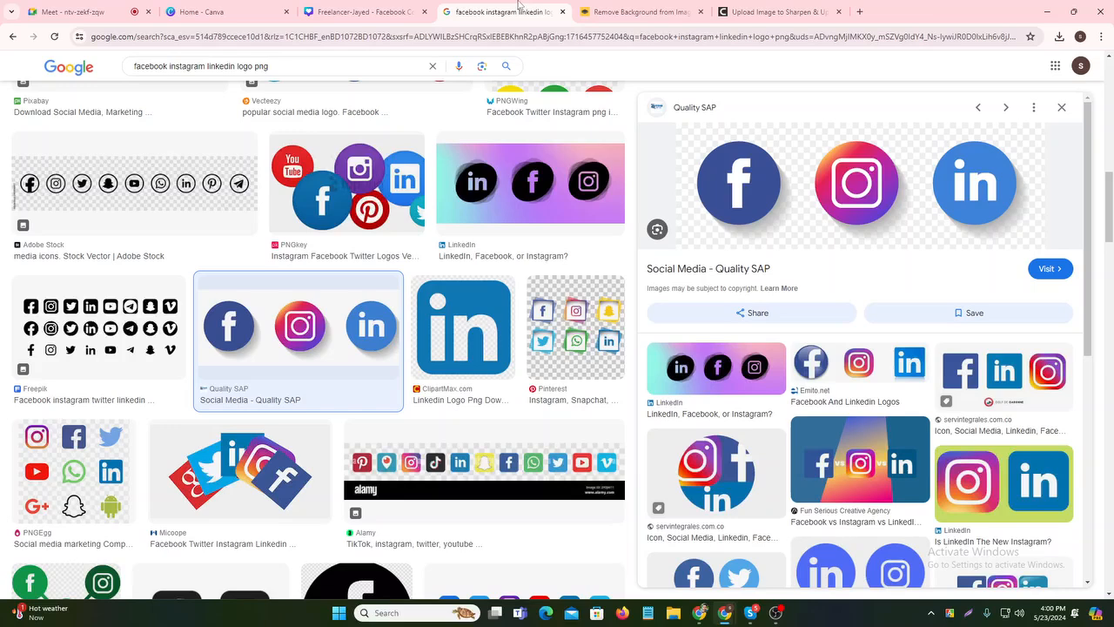
left_click(202, 10)
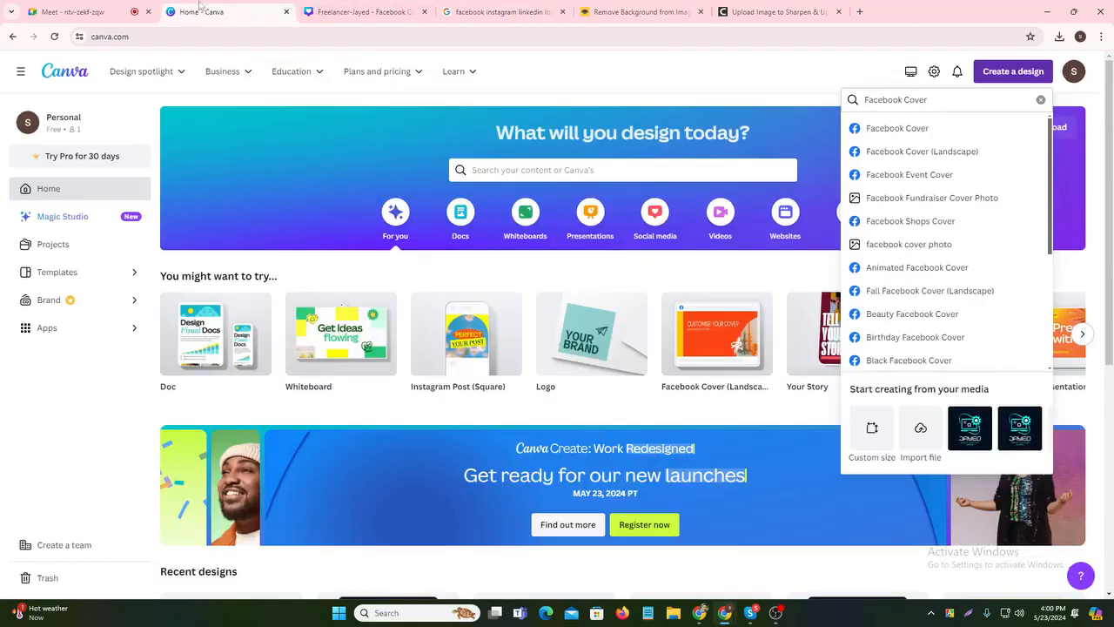
left_click(123, 8)
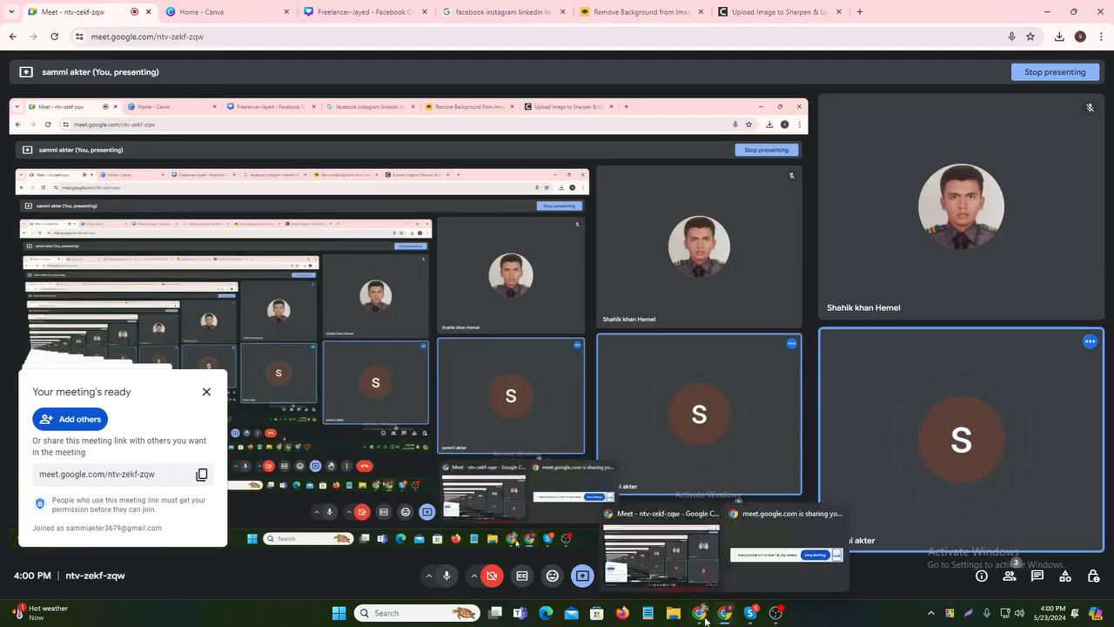
left_click(704, 617)
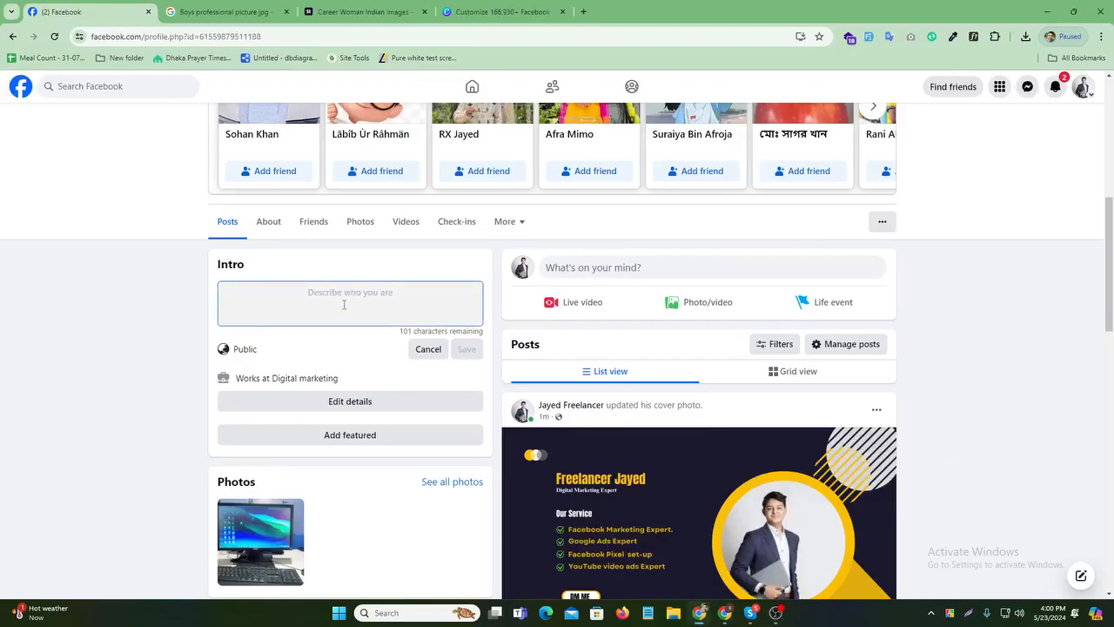
- Write the bio 'I am Digital Marketer Expert' and save it
type("I ")
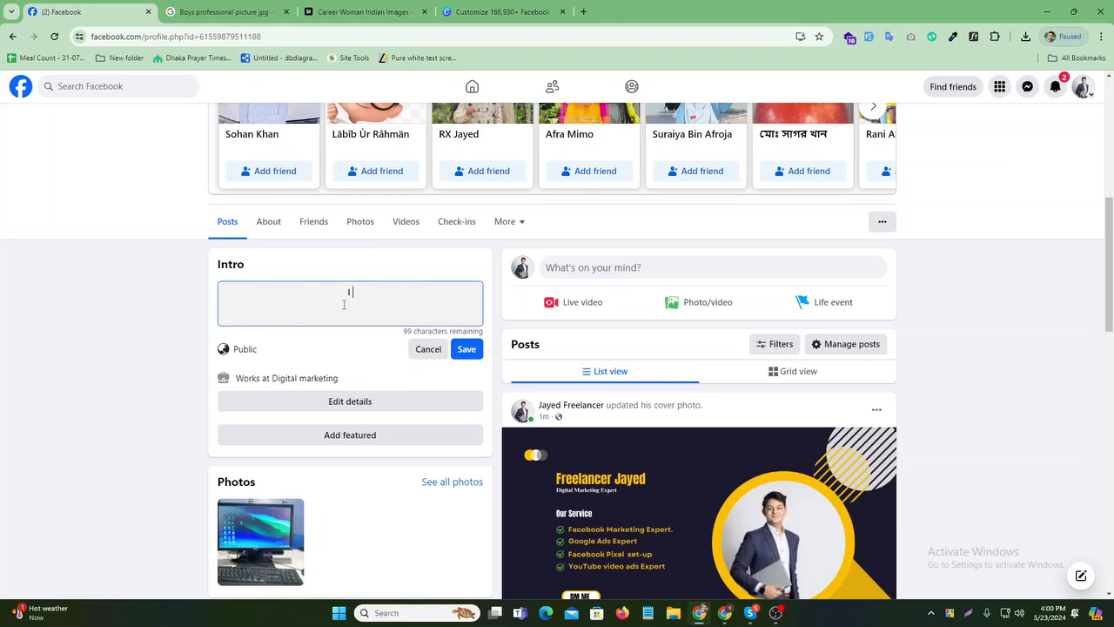
type("am")
type("gital ")
type("N")
key("BackSpace")
type("Marjeter")
key("BackSpace")
key("BackSpace")
key("BackSpace")
key("BackSpace")
key("BackSpace")
key("BackSpace")
type("rketer Expert")
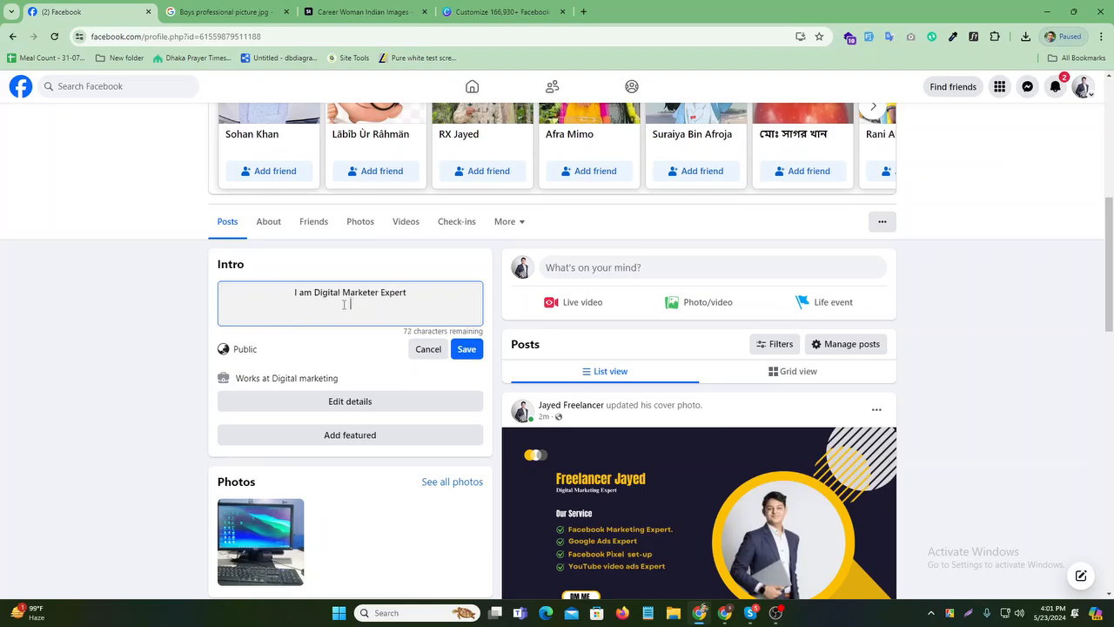
left_click(466, 349)
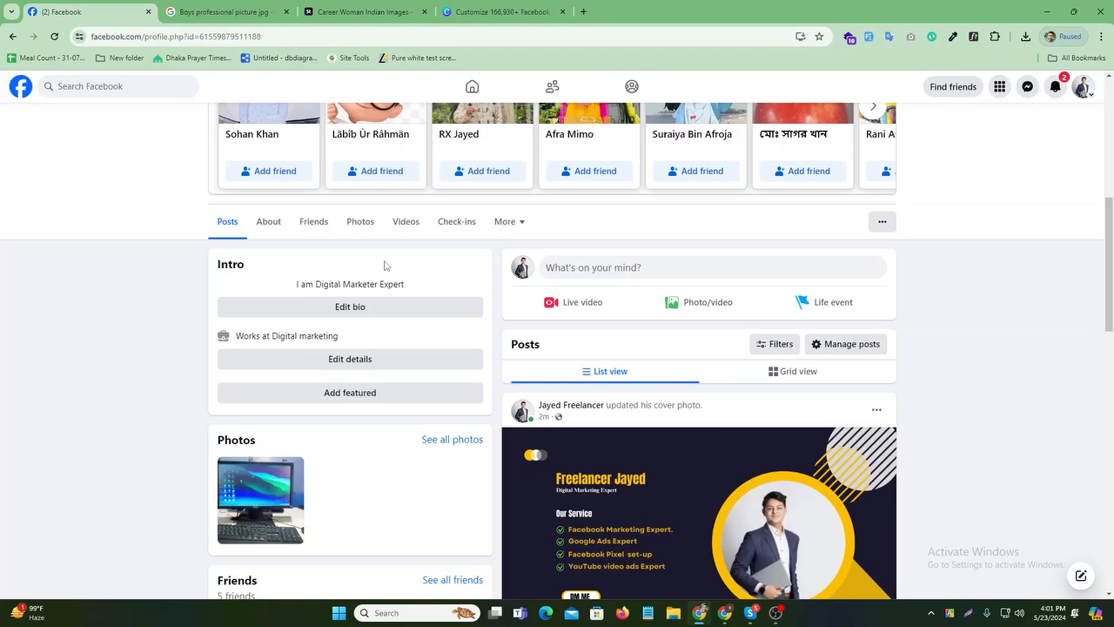
scroll(410, 304, "down", 1)
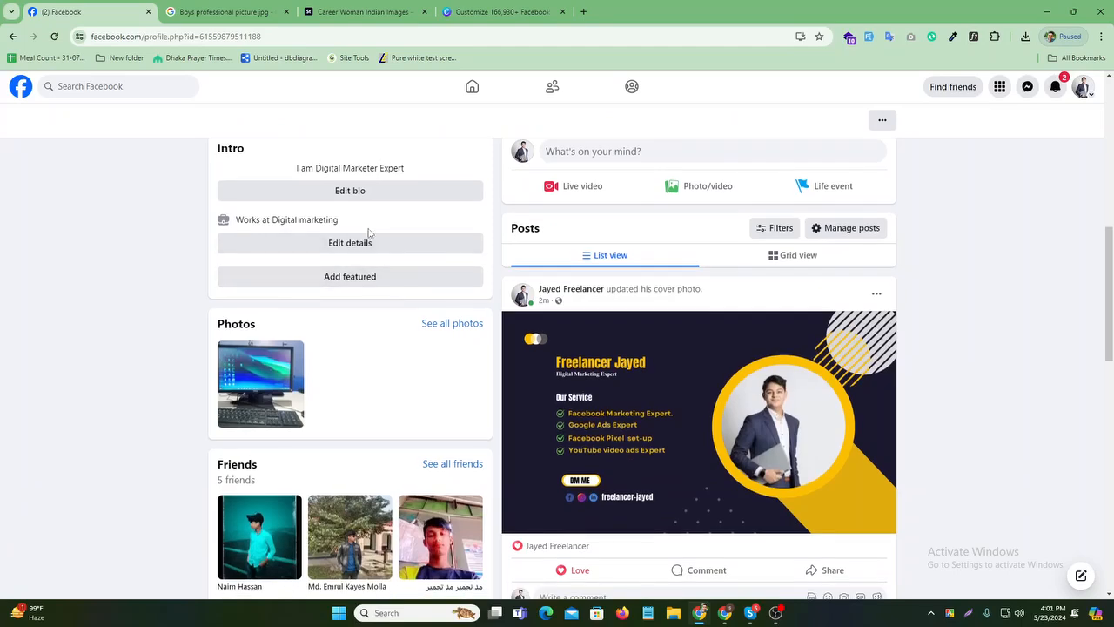
scroll(363, 366, "up", 1)
- Add Fiverr as a workplace in Edit details and decline sharing it to the feed
left_click(364, 362)
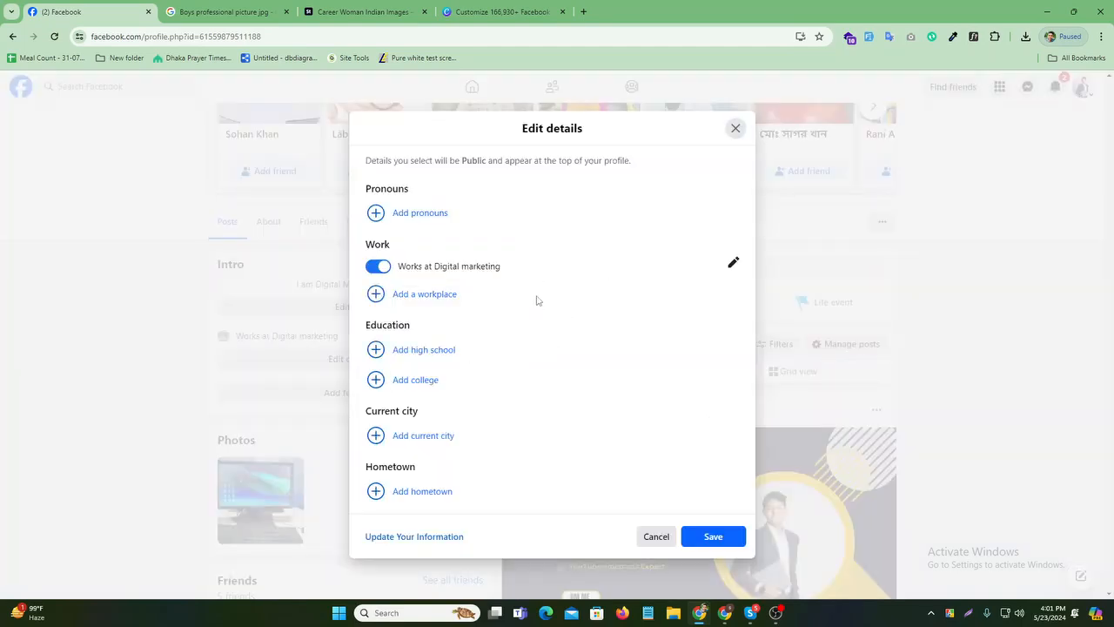
left_click(425, 294)
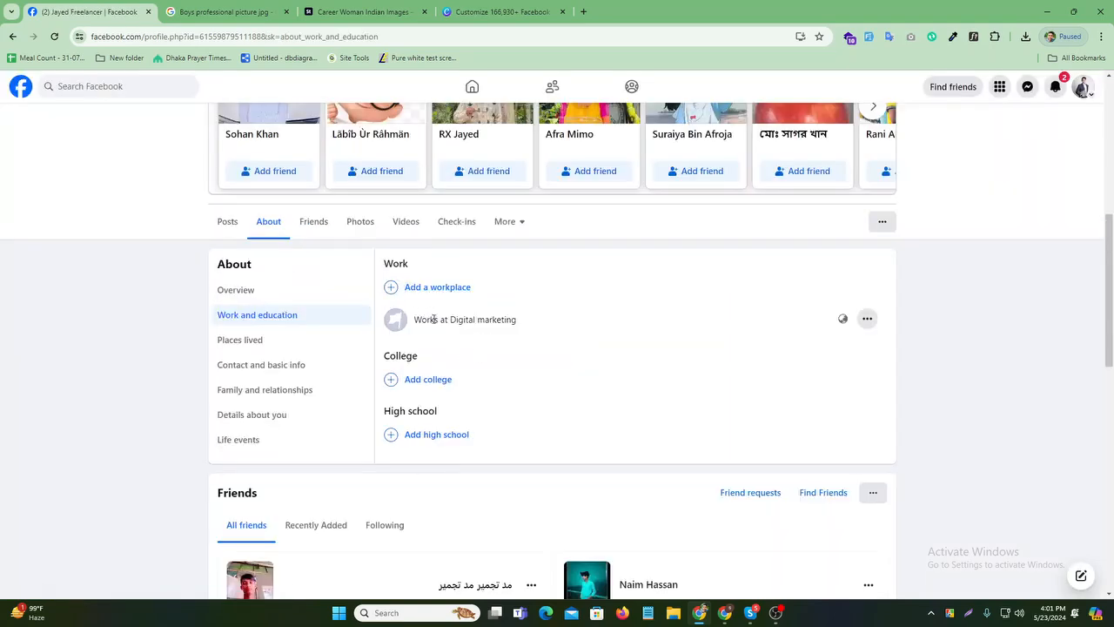
left_click(440, 288)
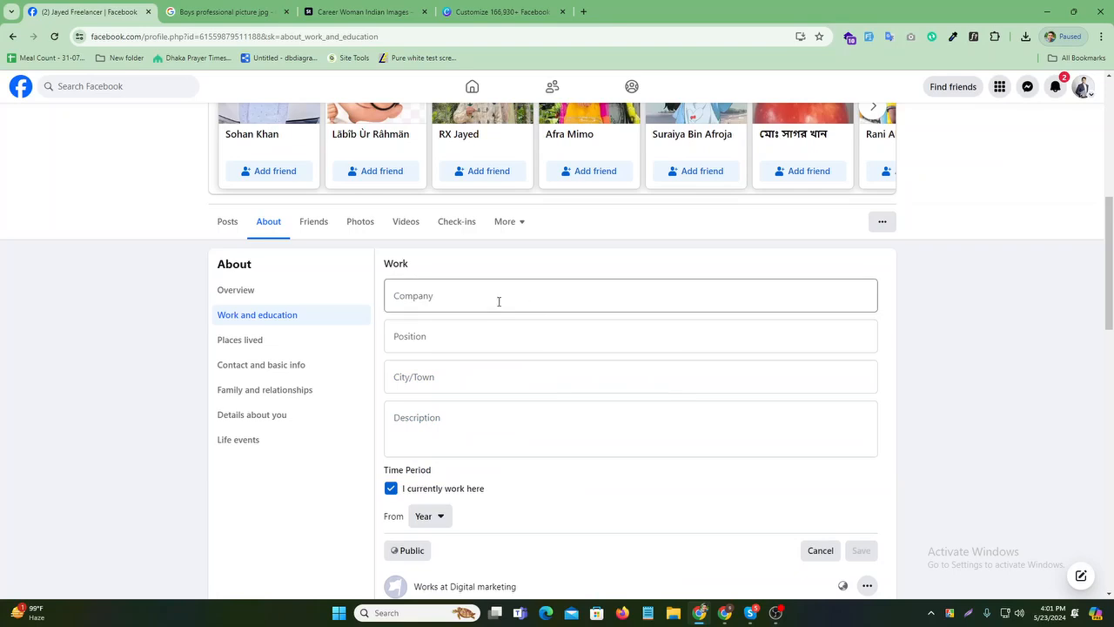
left_click(496, 301)
scroll(537, 383, "down", 2)
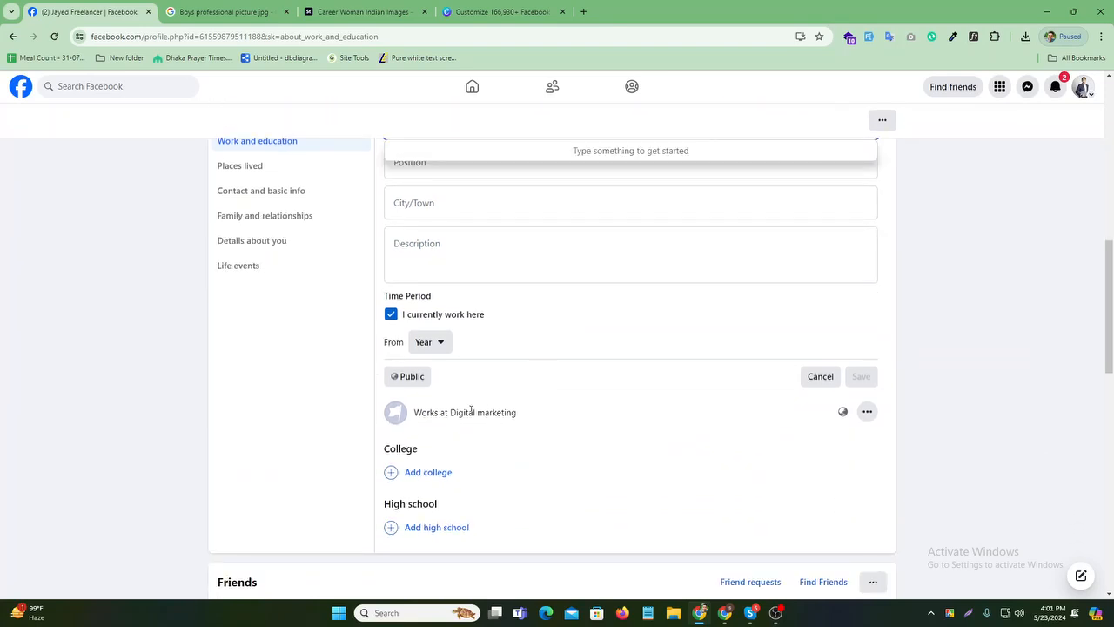
scroll(456, 432, "down", 1)
scroll(450, 435, "up", 3)
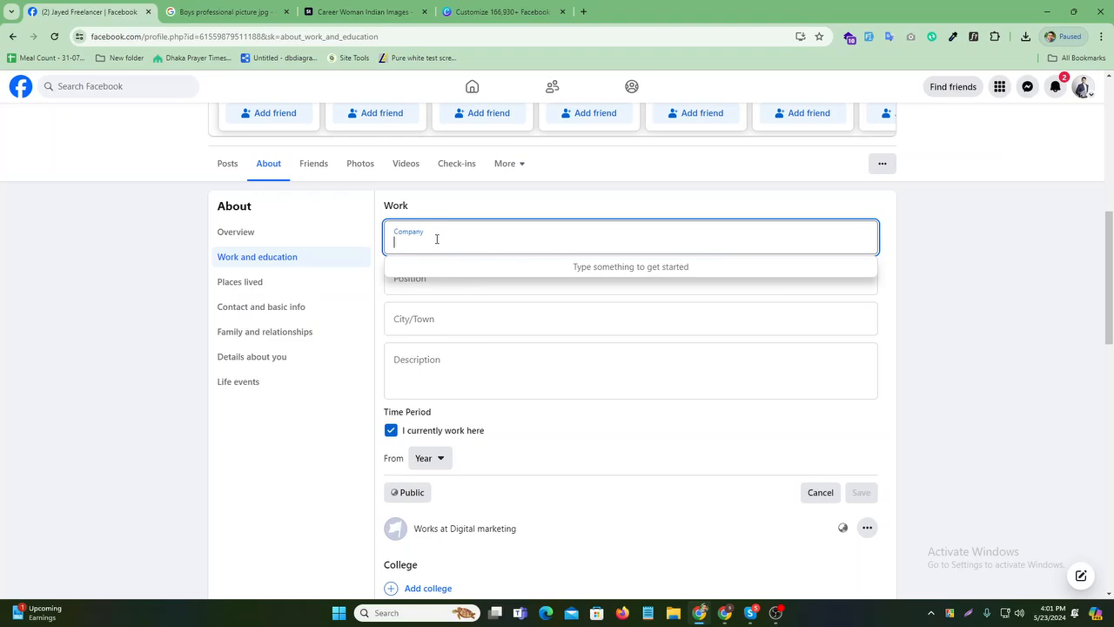
type("Fi")
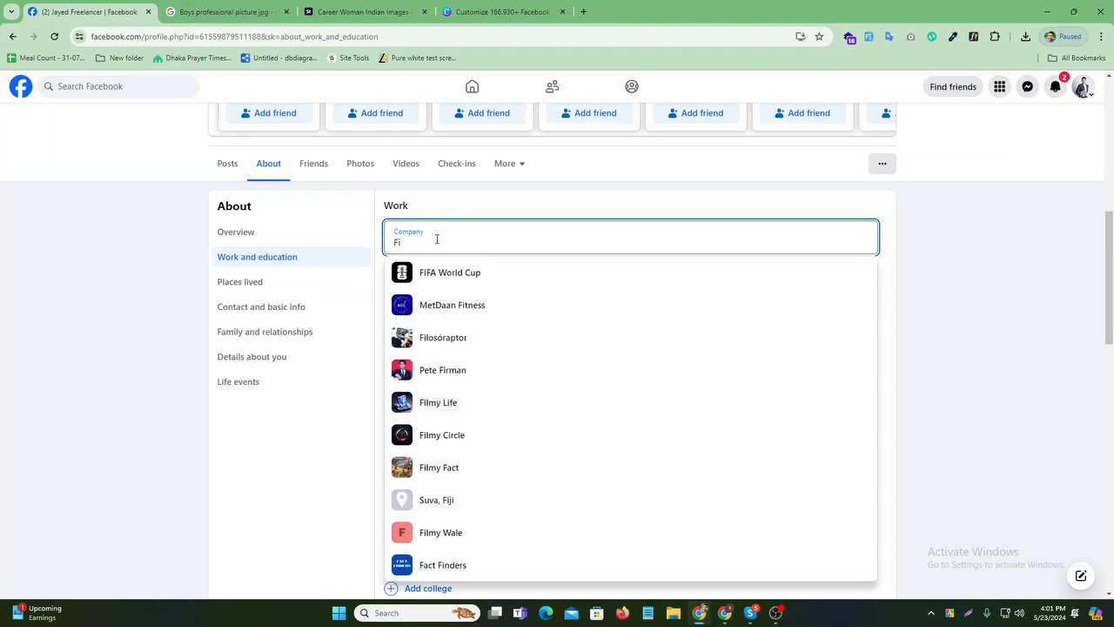
type("verr")
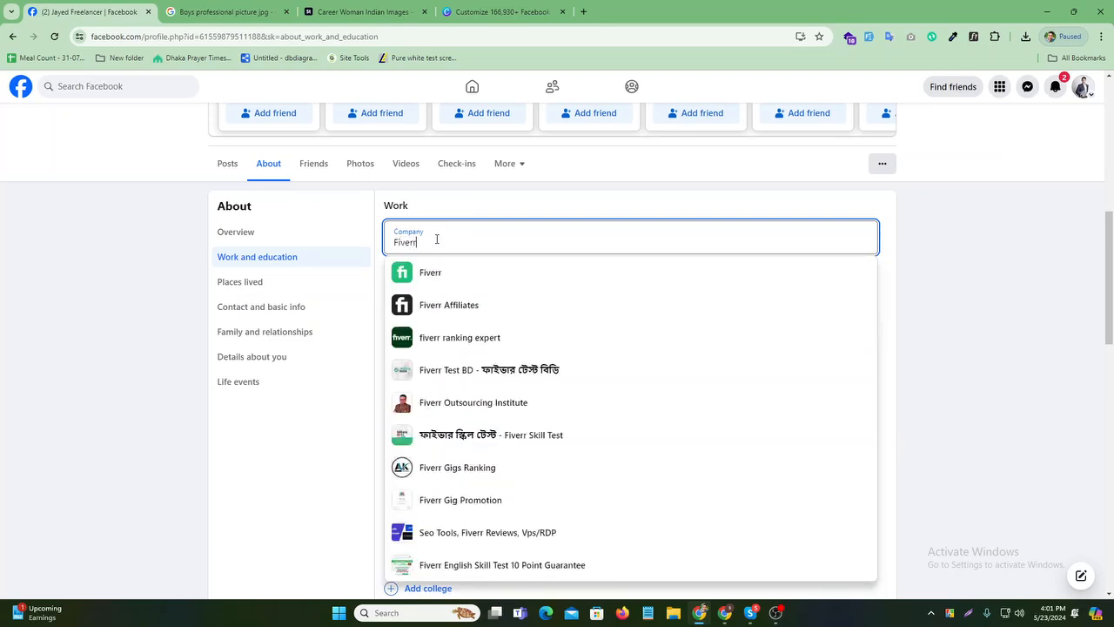
left_click(458, 270)
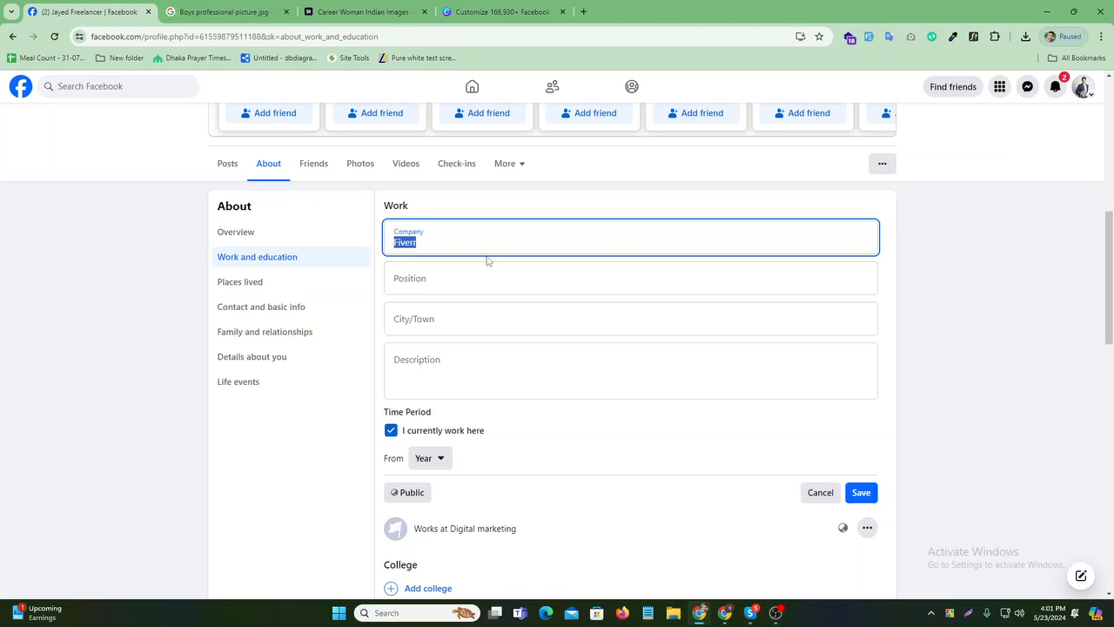
left_click(487, 261)
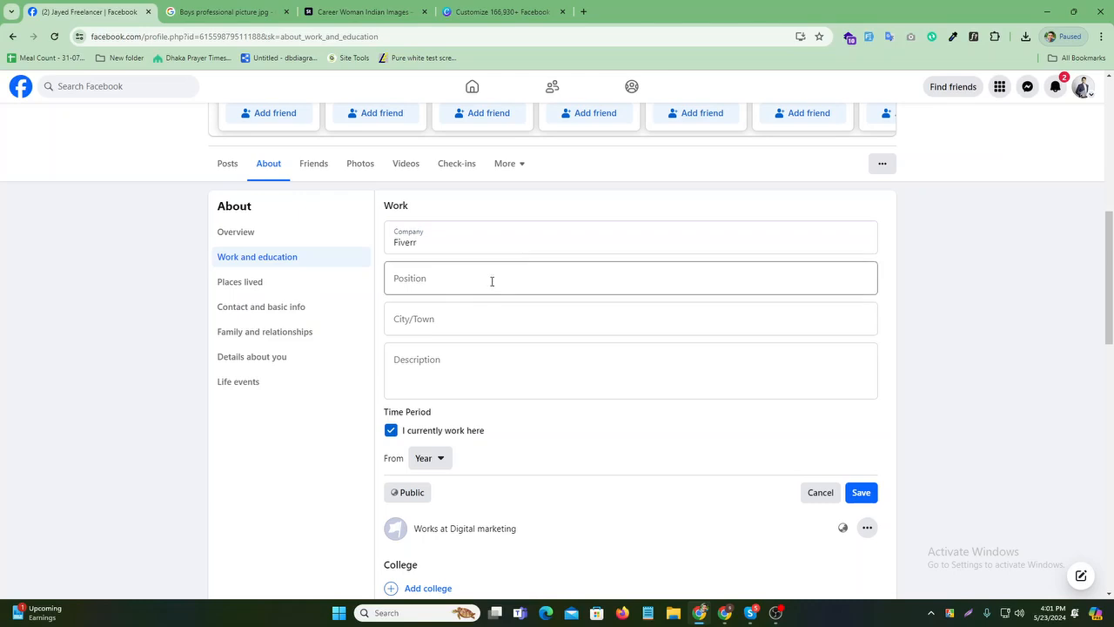
left_click(860, 492)
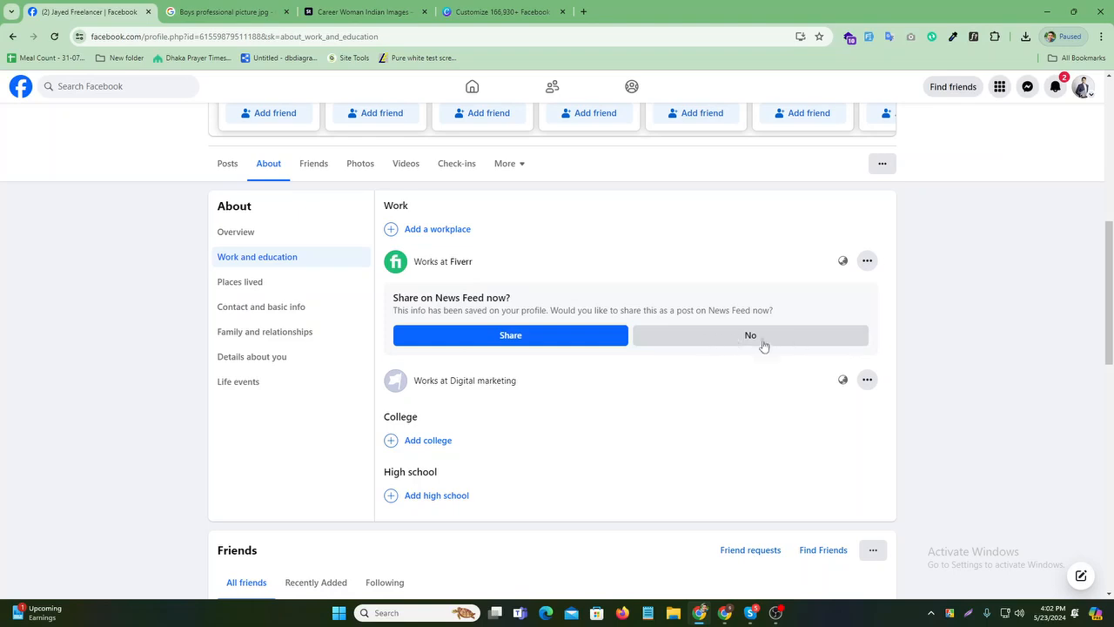
left_click(761, 343)
- Add Upwork as another workplace from the company suggestions
left_click(442, 230)
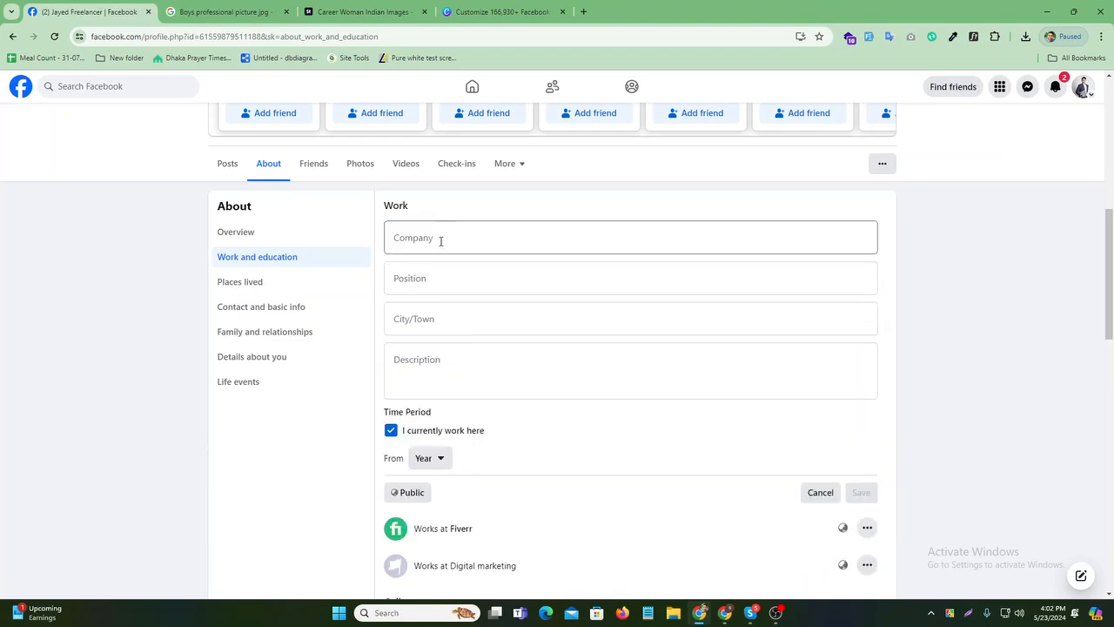
left_click(441, 241)
type("U")
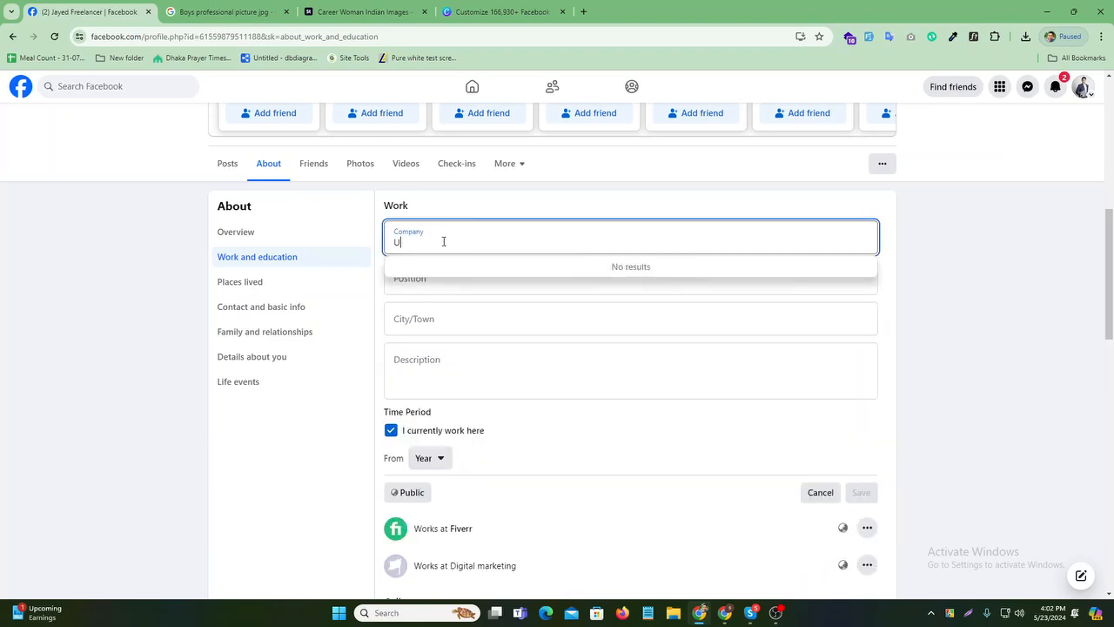
type("pword")
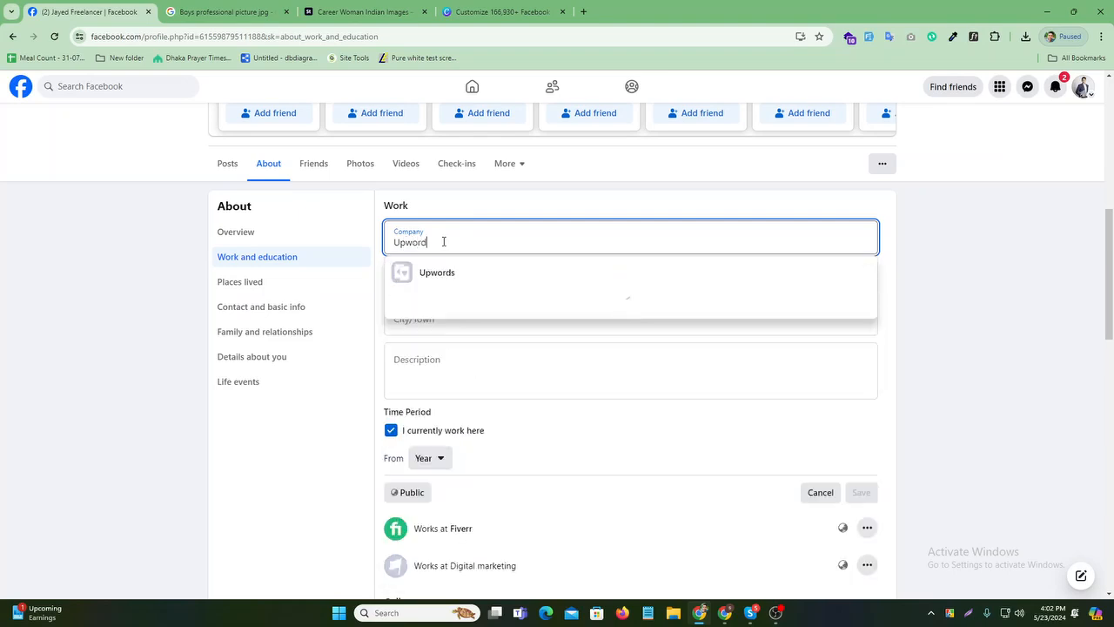
left_click(457, 306)
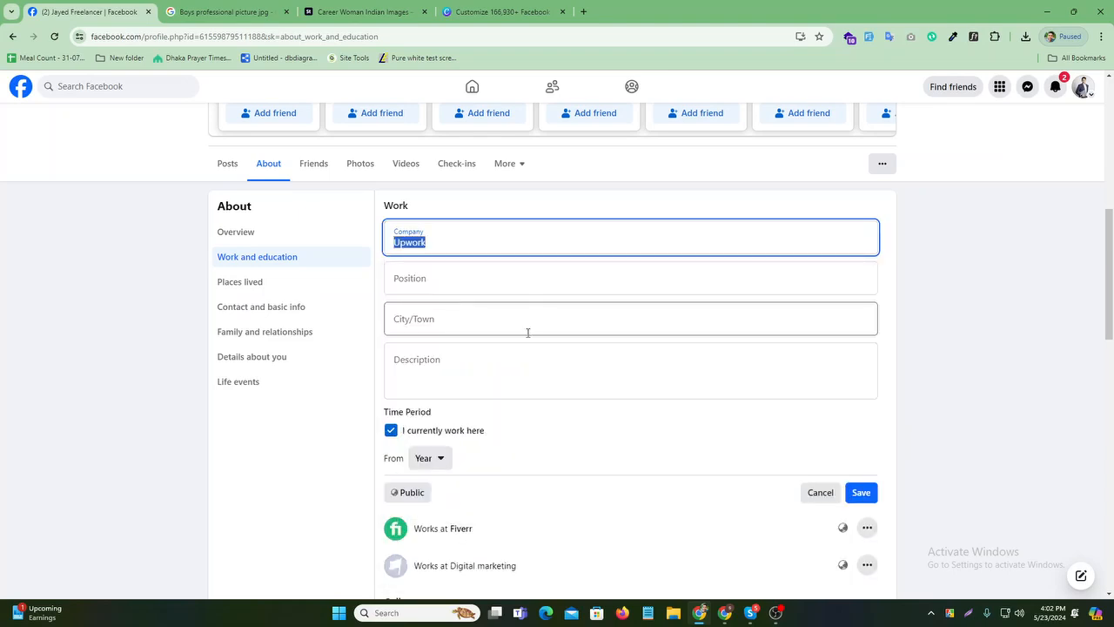
left_click(859, 491)
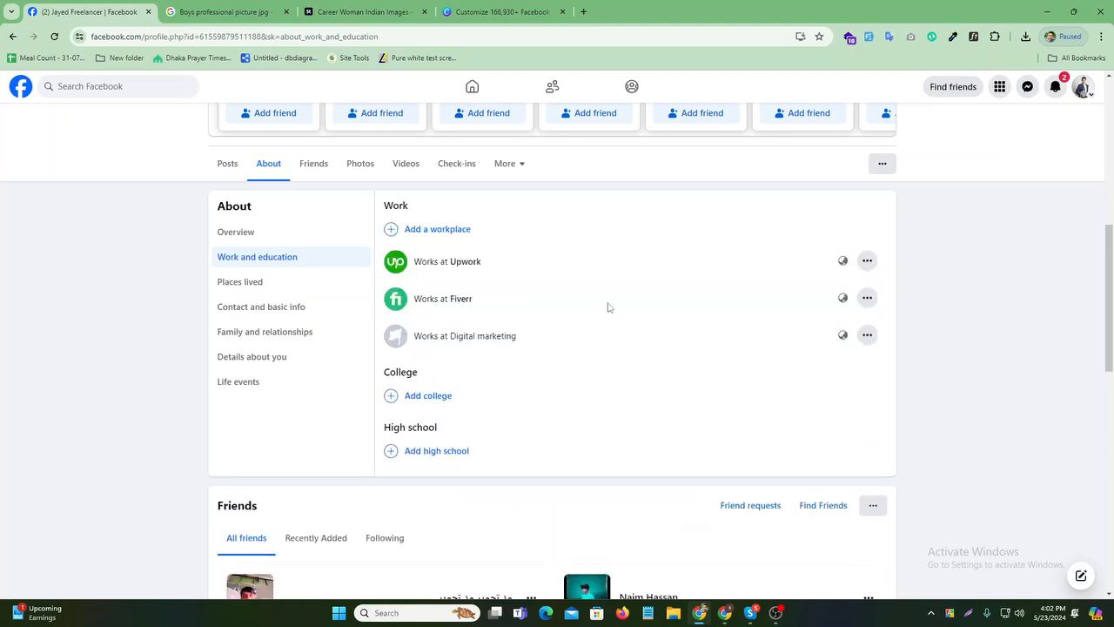
- Add Search Engine Optimizer (SEO) as a workplace and decline the News Feed share
left_click(456, 229)
left_click(467, 239)
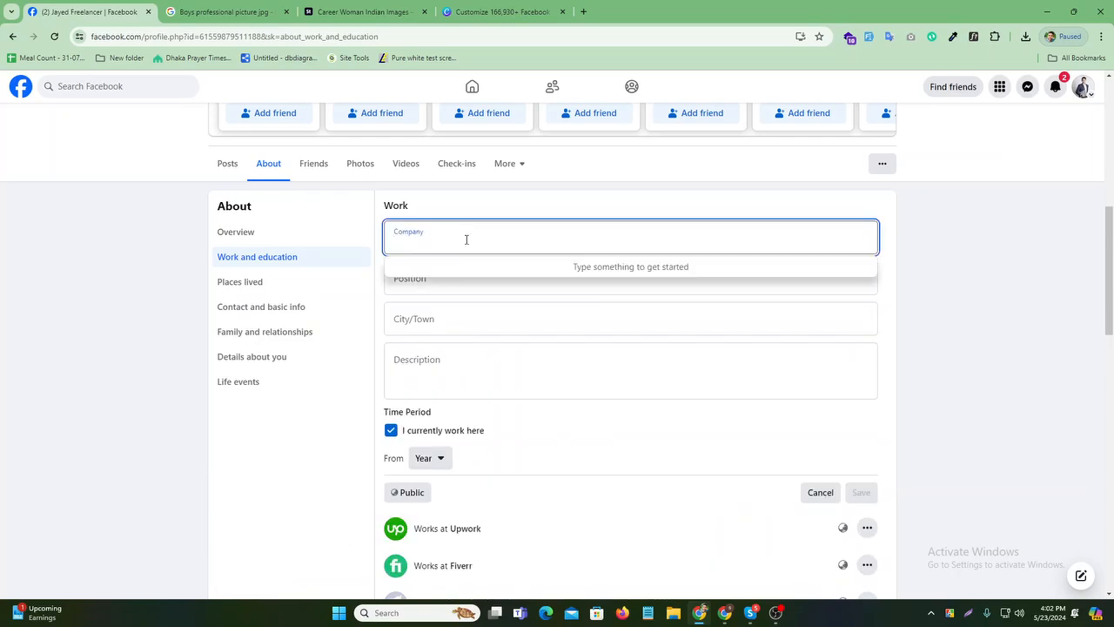
type("SEO")
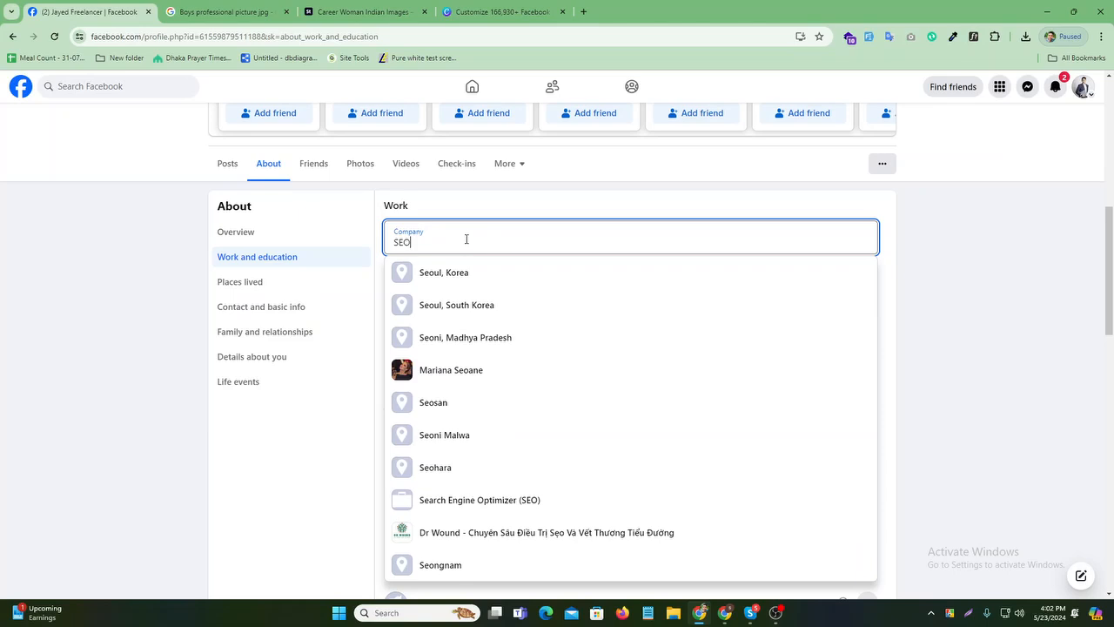
left_click(523, 505)
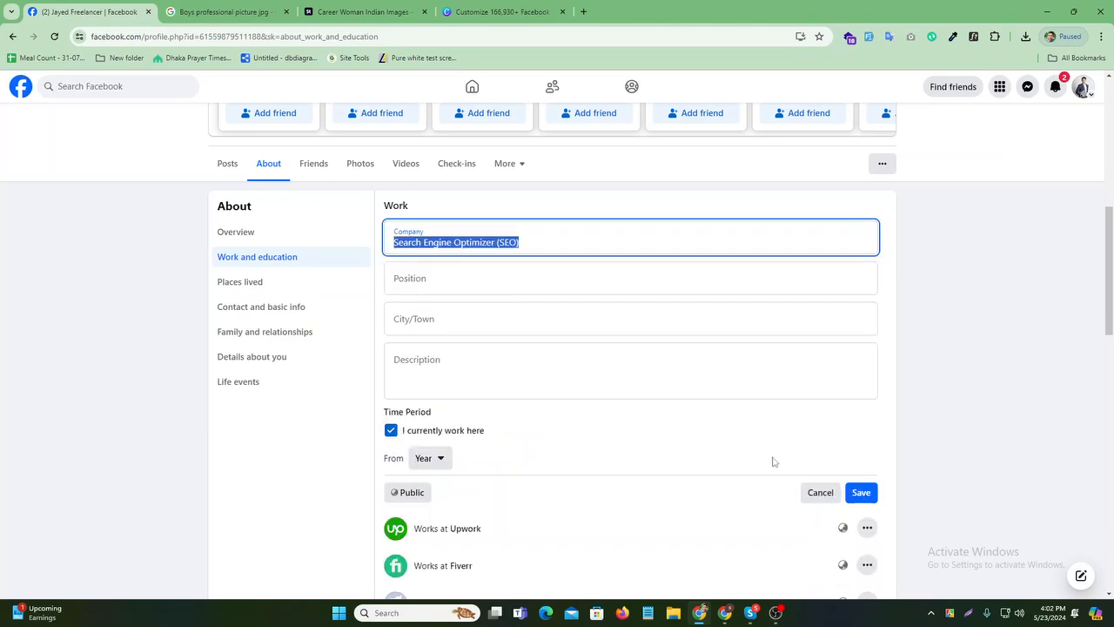
left_click(861, 493)
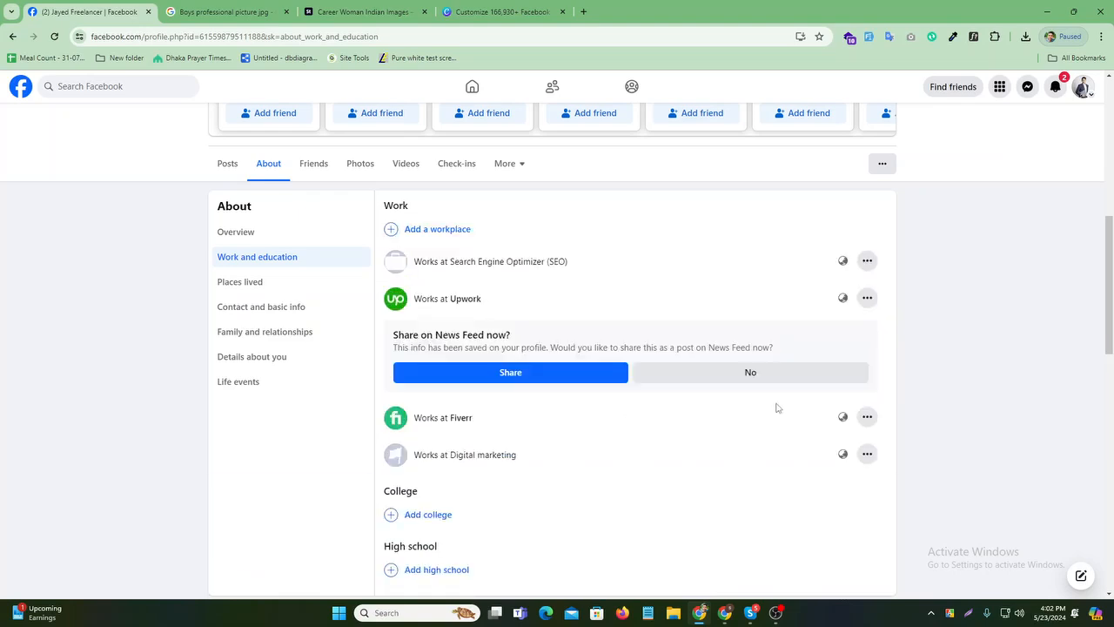
left_click(761, 376)
- Add Facebook Ads as a workplace, correcting the typed company name
left_click(437, 229)
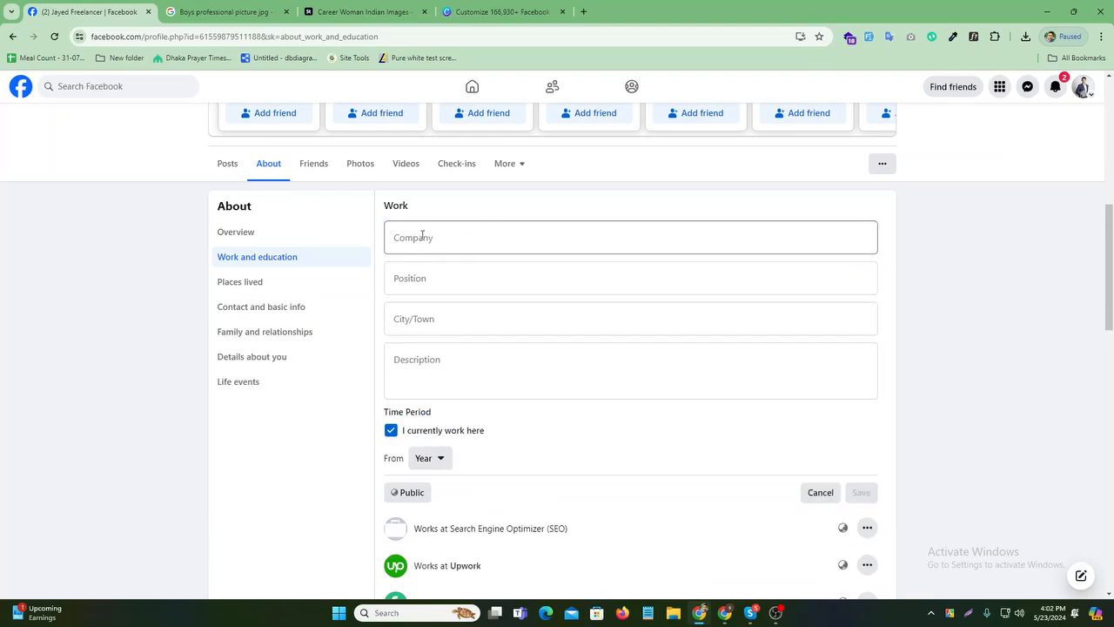
type("F")
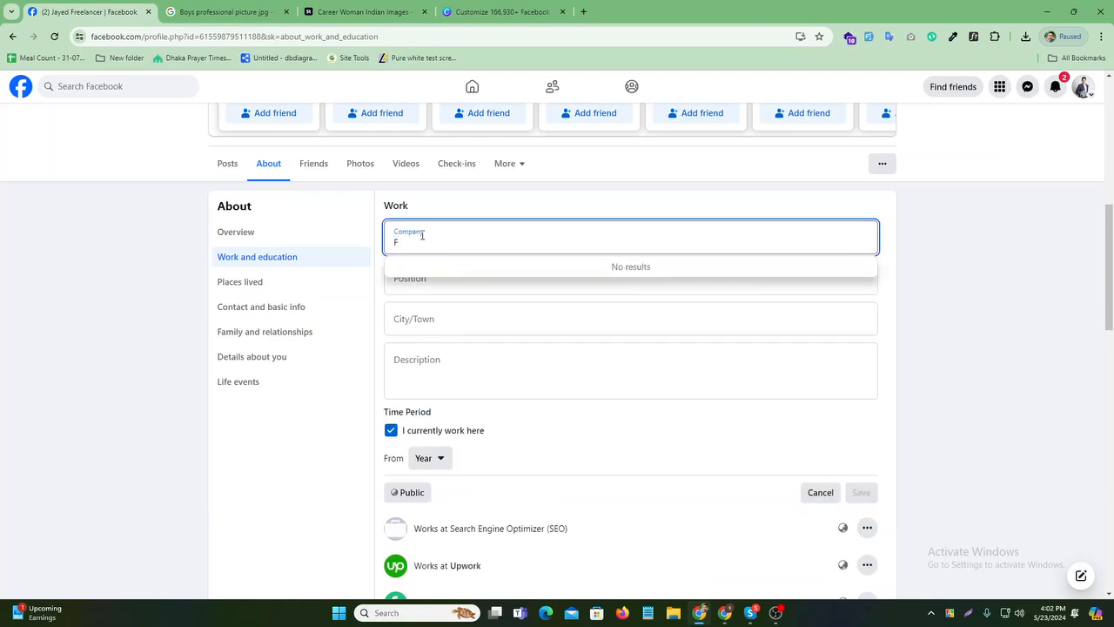
type("Ace")
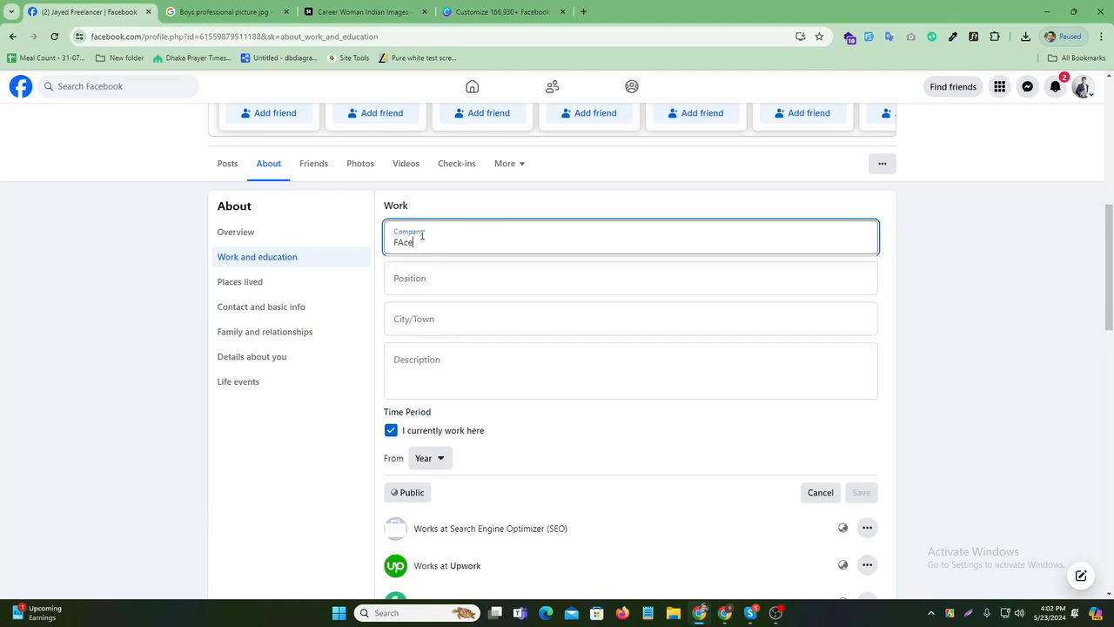
key("BackSpace")
key("BackSpace")
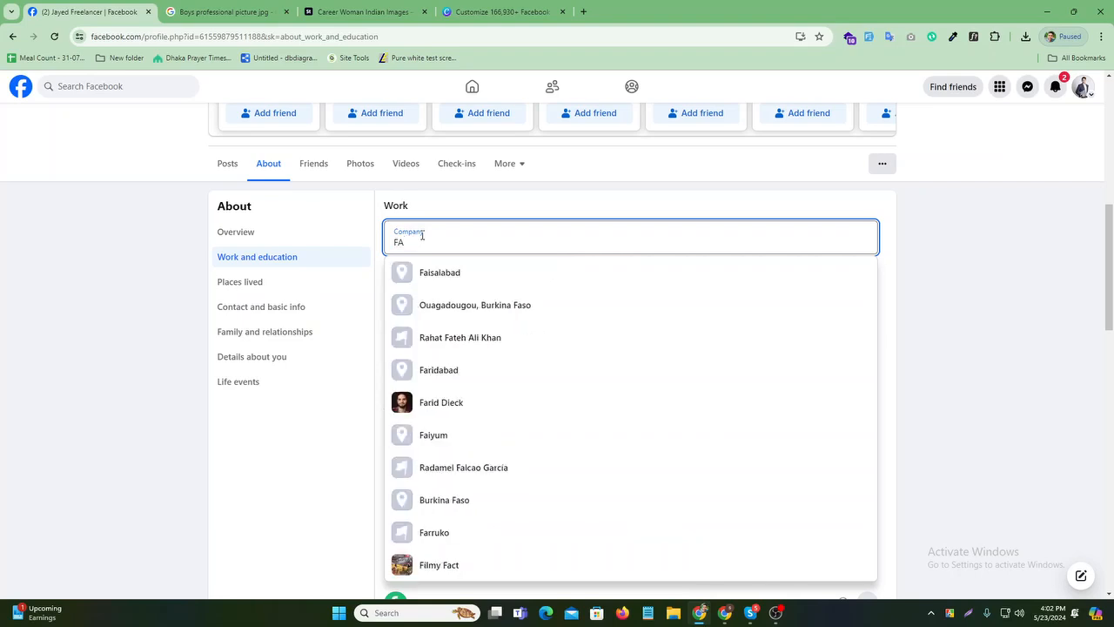
key("BackSpace")
type("aceb")
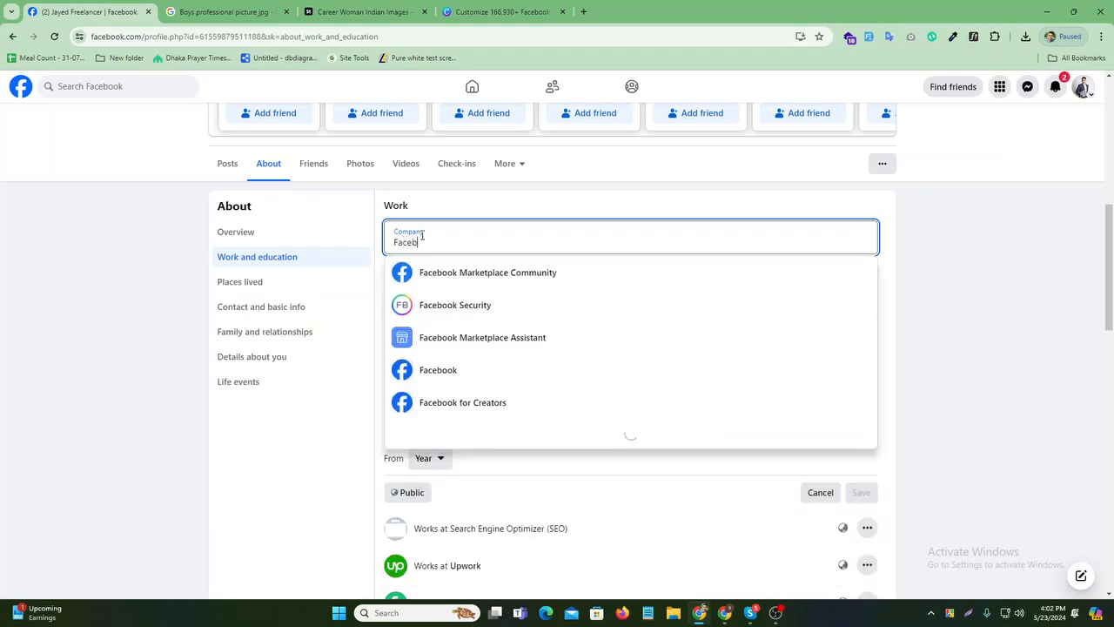
type("ook")
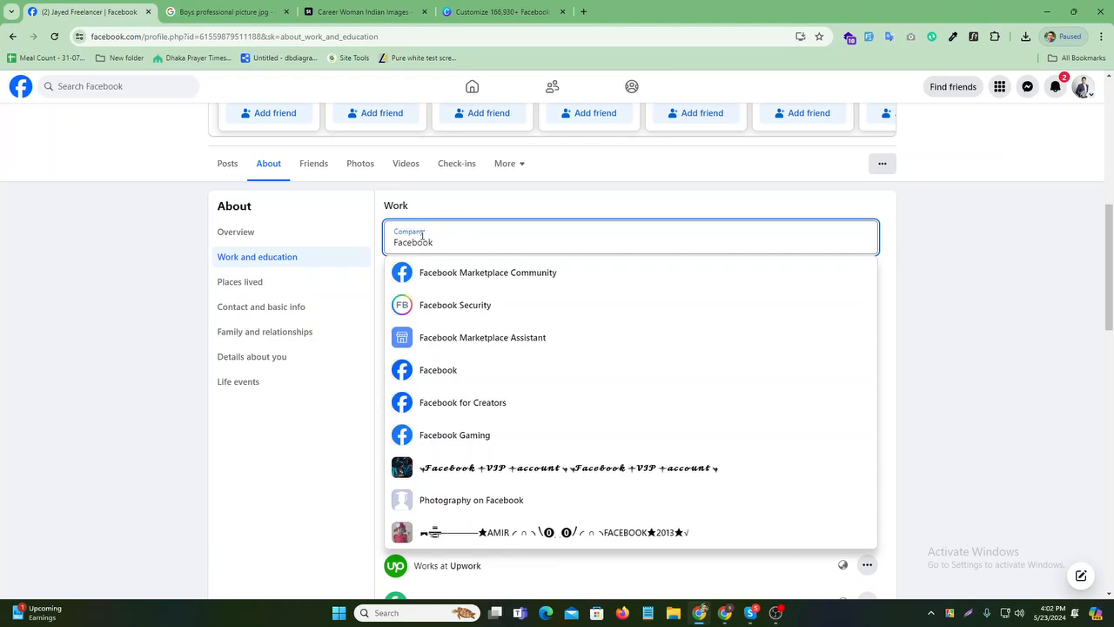
type("ads")
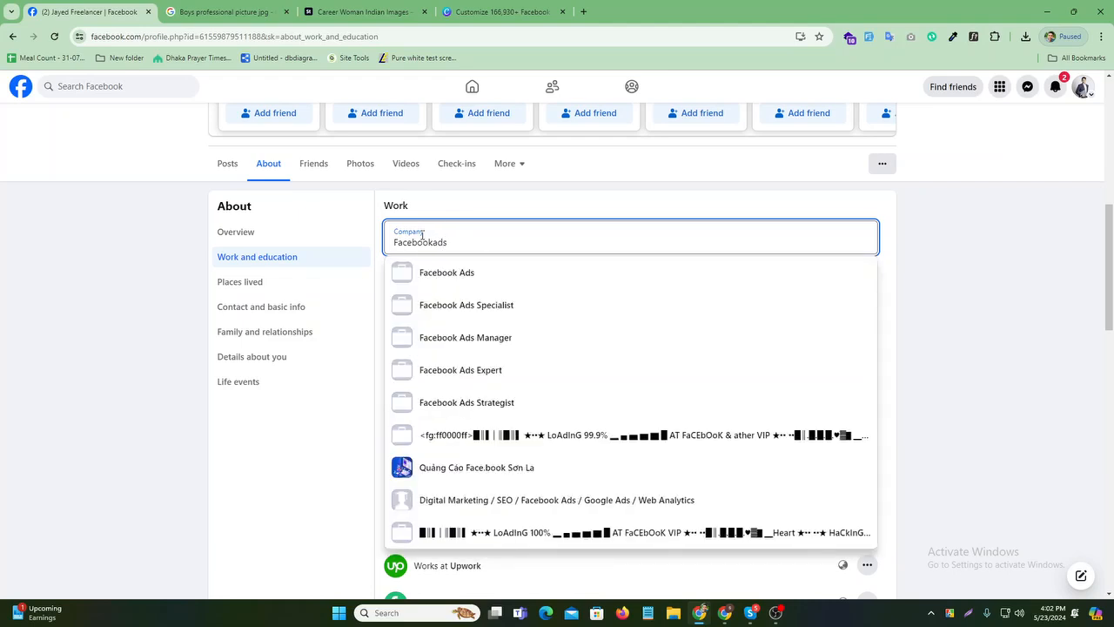
left_click(433, 241)
key("Down")
key("Return")
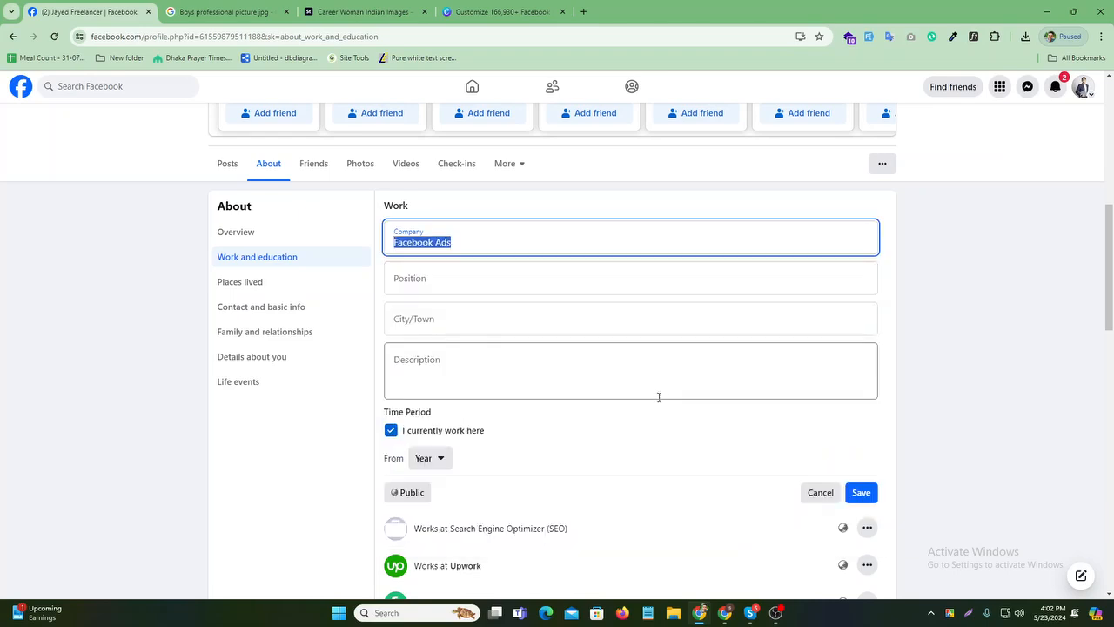
left_click(861, 493)
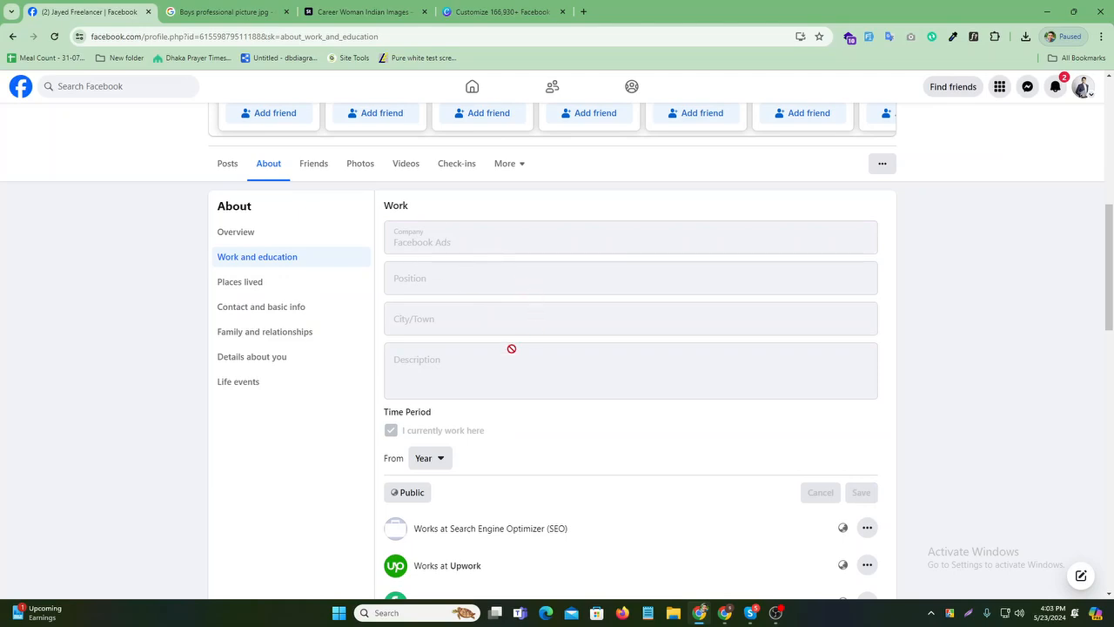
- Add Google AdSense as a workplace from the 'Google ads' suggestions
left_click(443, 233)
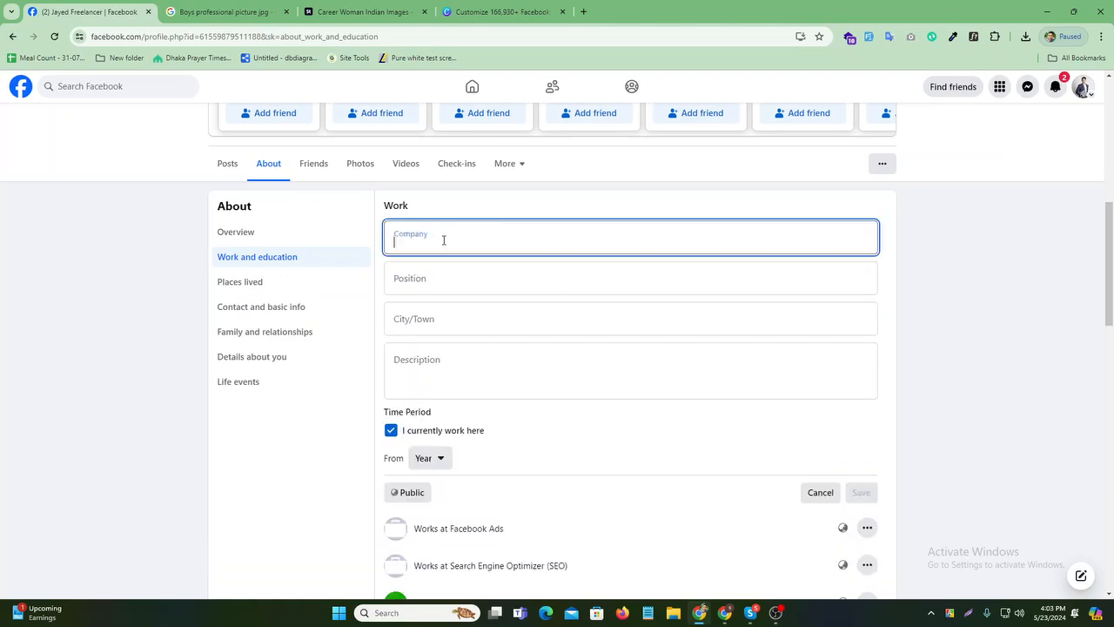
type("Google")
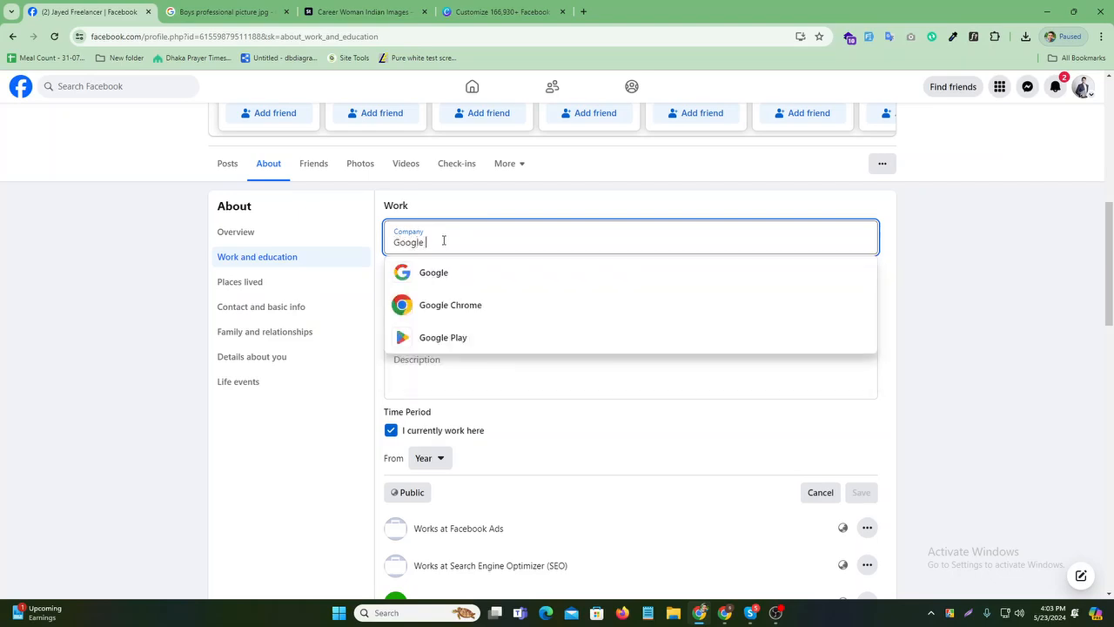
type(" ads")
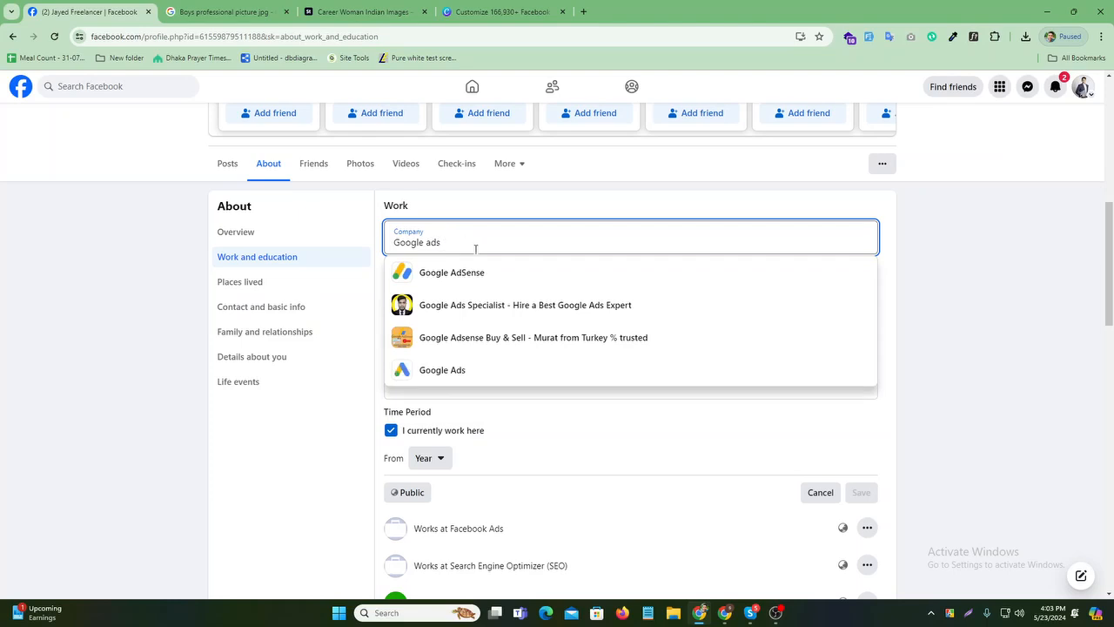
left_click(485, 275)
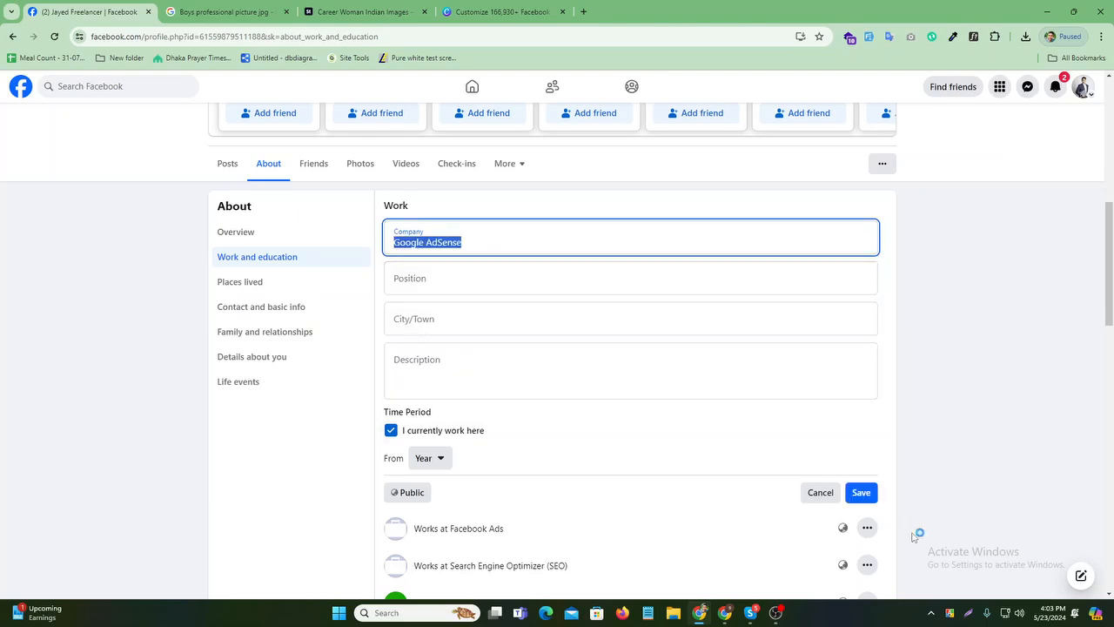
left_click(863, 494)
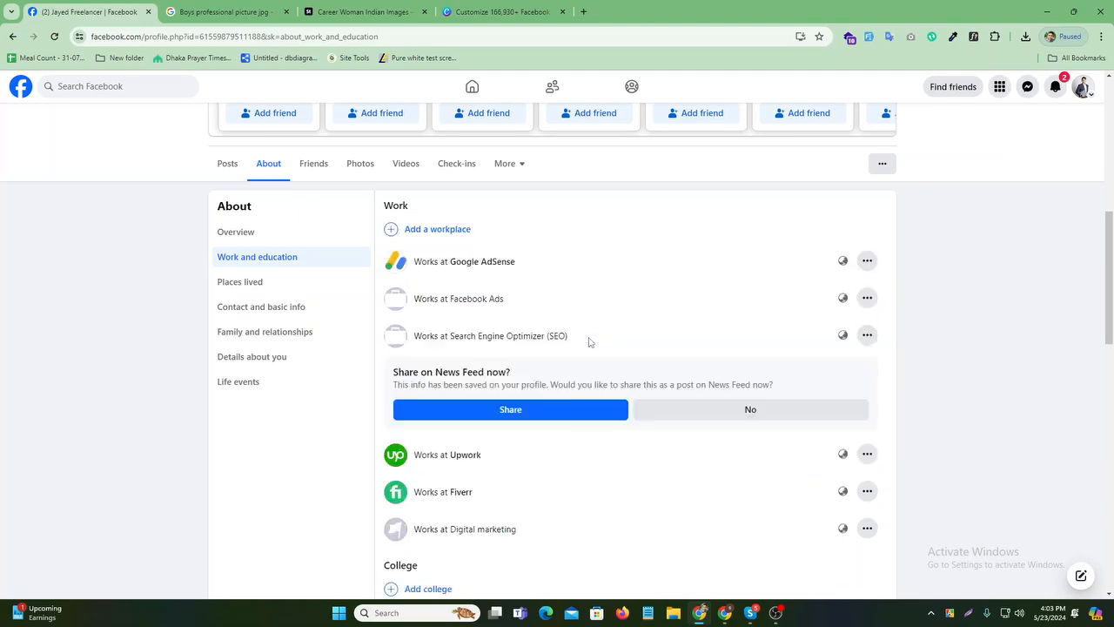
- Decline the News Feed share prompt and review the six listed workplaces
left_click(770, 418)
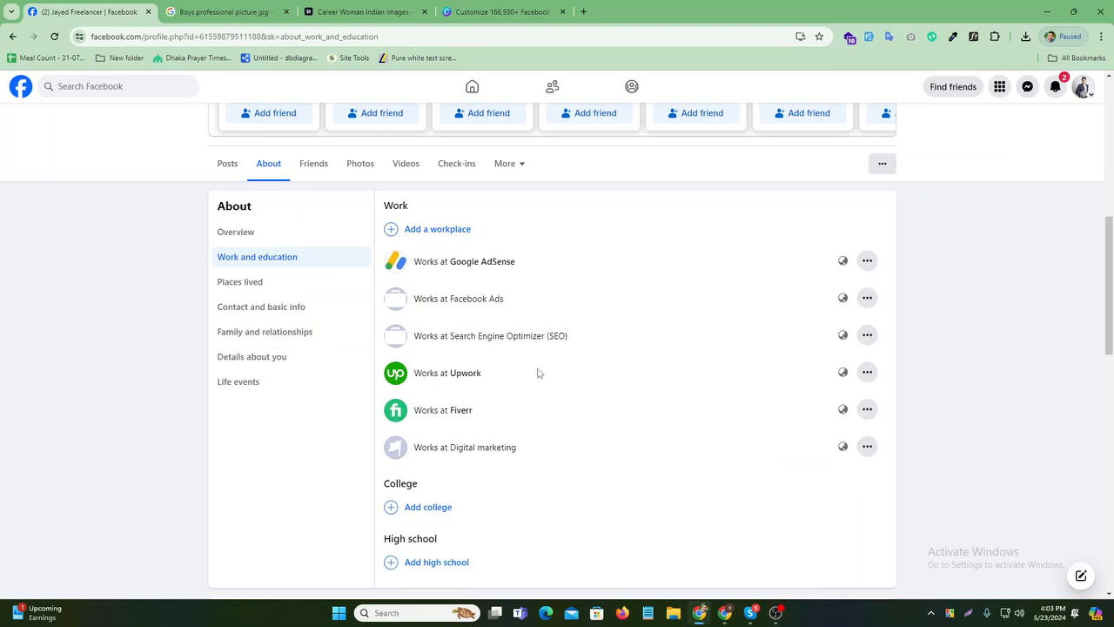
scroll(538, 372, "down", 1)
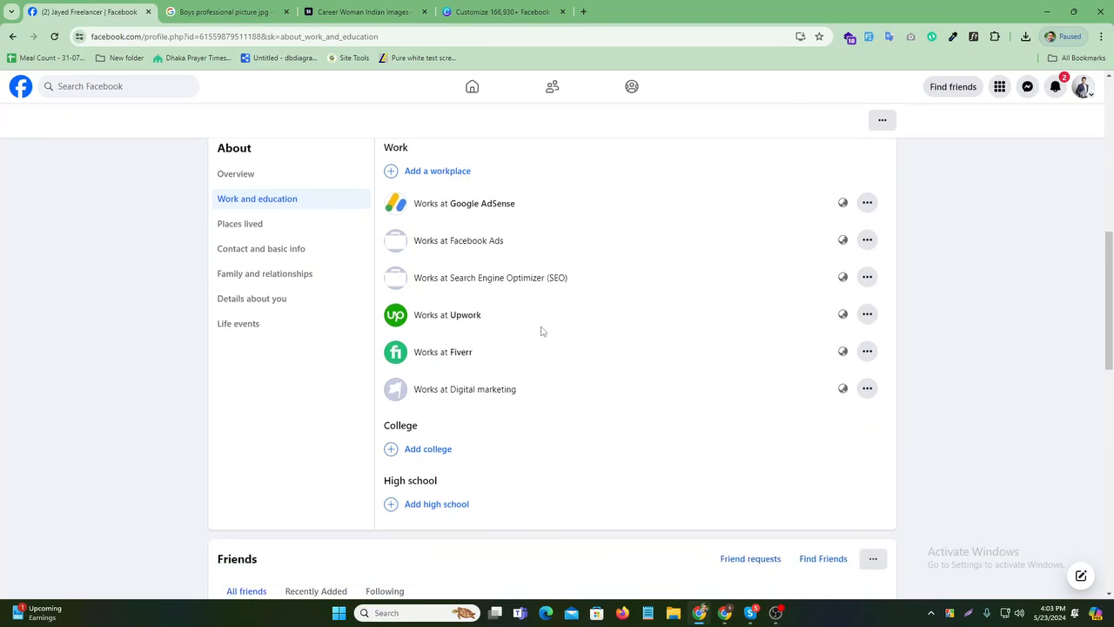
scroll(554, 297, "down", 3)
scroll(554, 297, "up", 2)
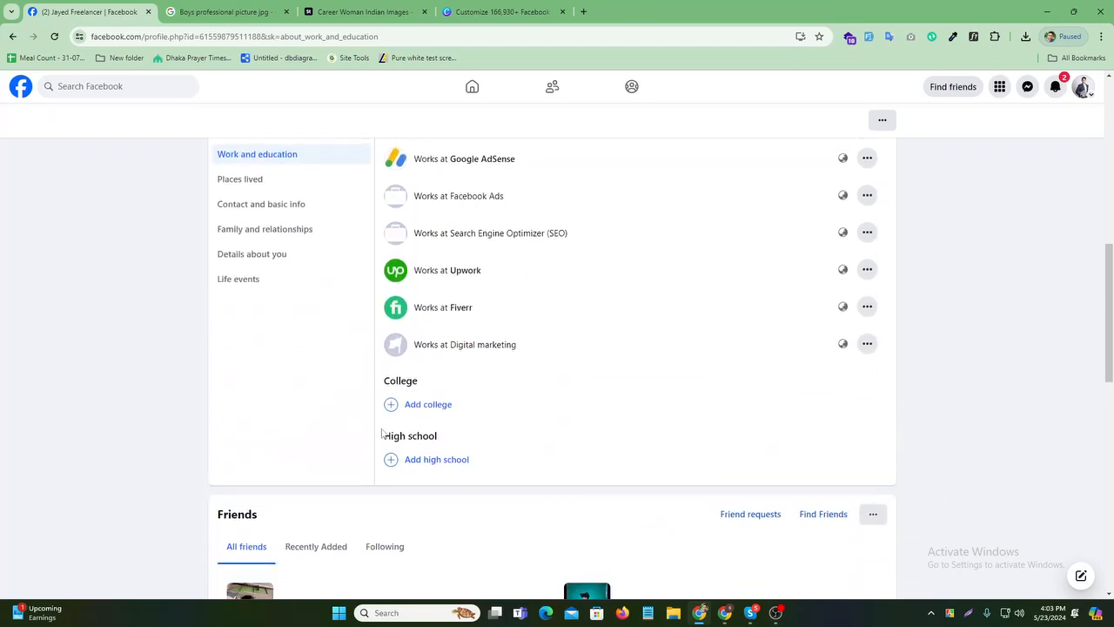
- Add a college, choosing USA.United States Of America from the school suggestions
left_click(420, 391)
left_click(428, 396)
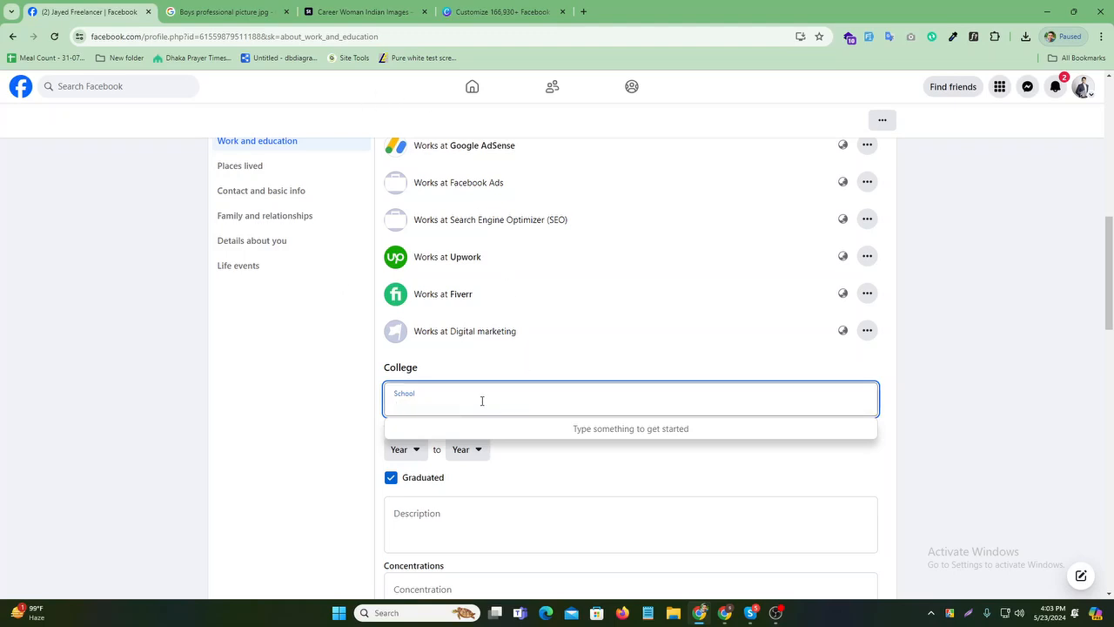
type("Usa")
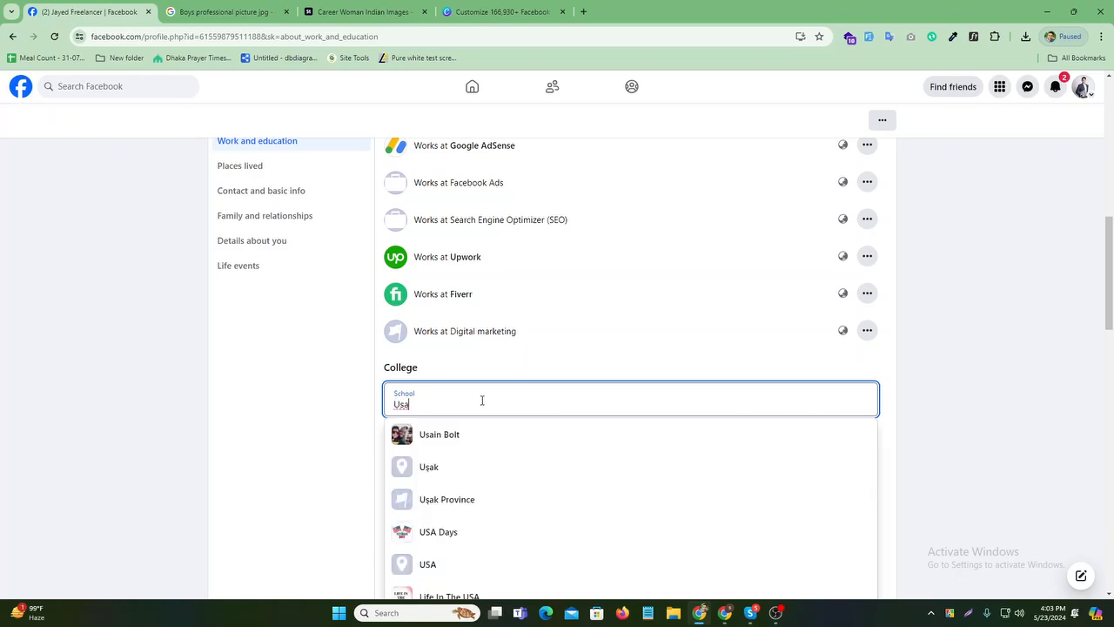
key("BackSpace")
key("BackSpace")
type("SA")
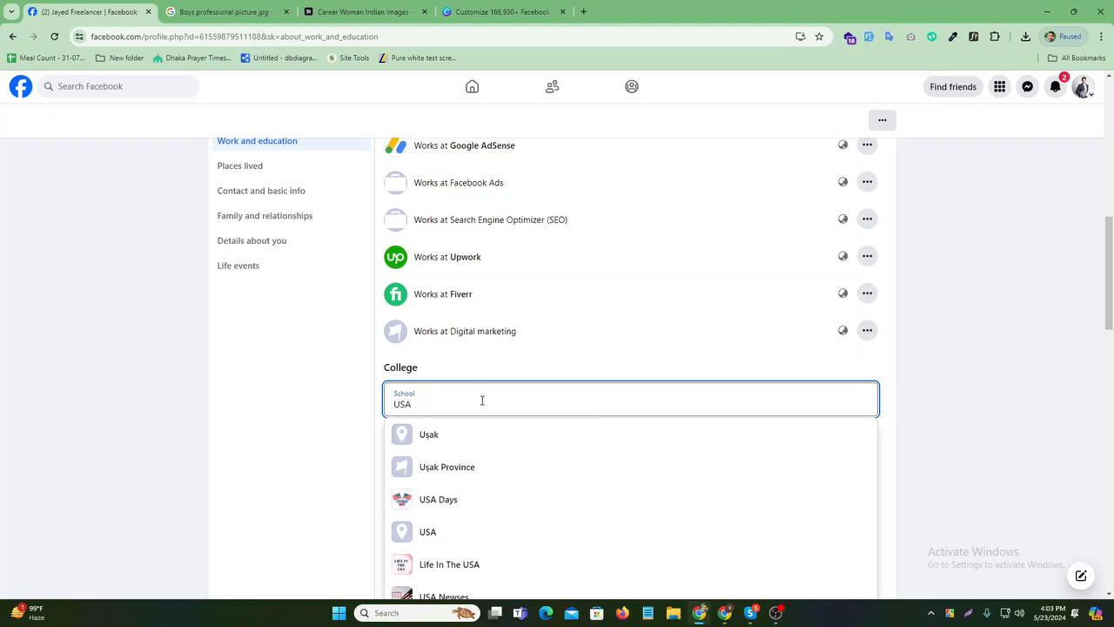
type(" Uni")
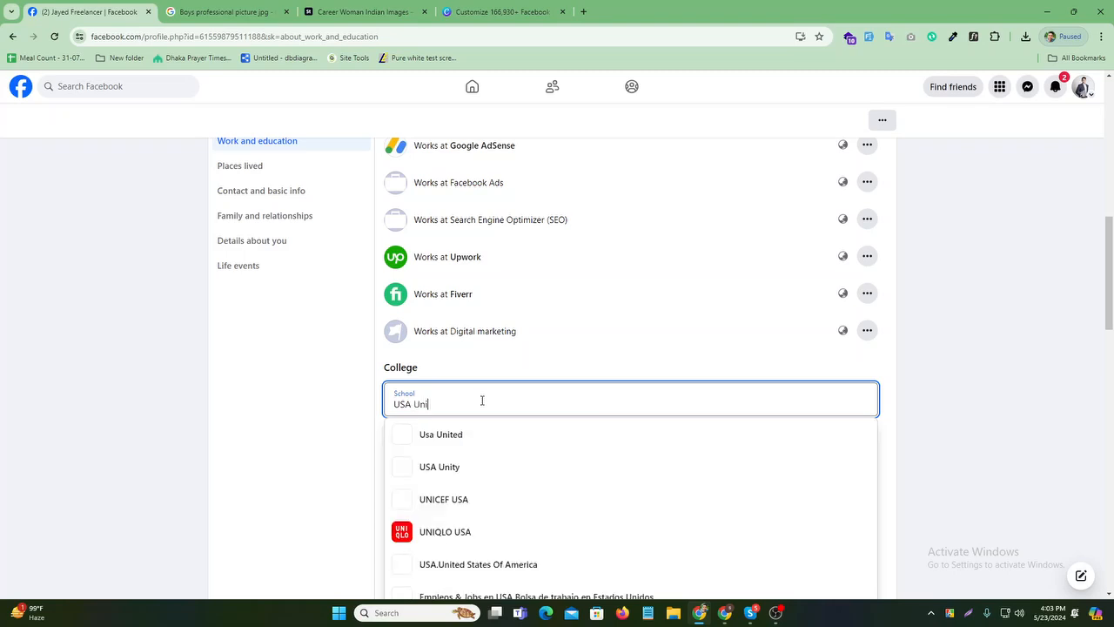
scroll(482, 401, "down", 1)
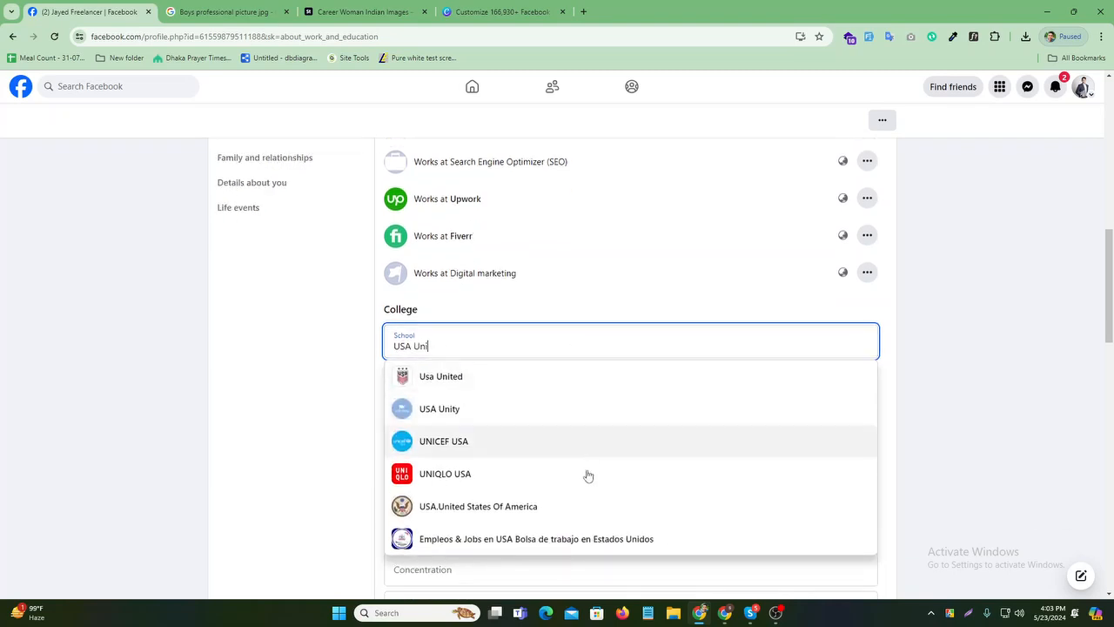
left_click(539, 508)
- Set the college end year to 2022 and save the entry
scroll(590, 385, "down", 1)
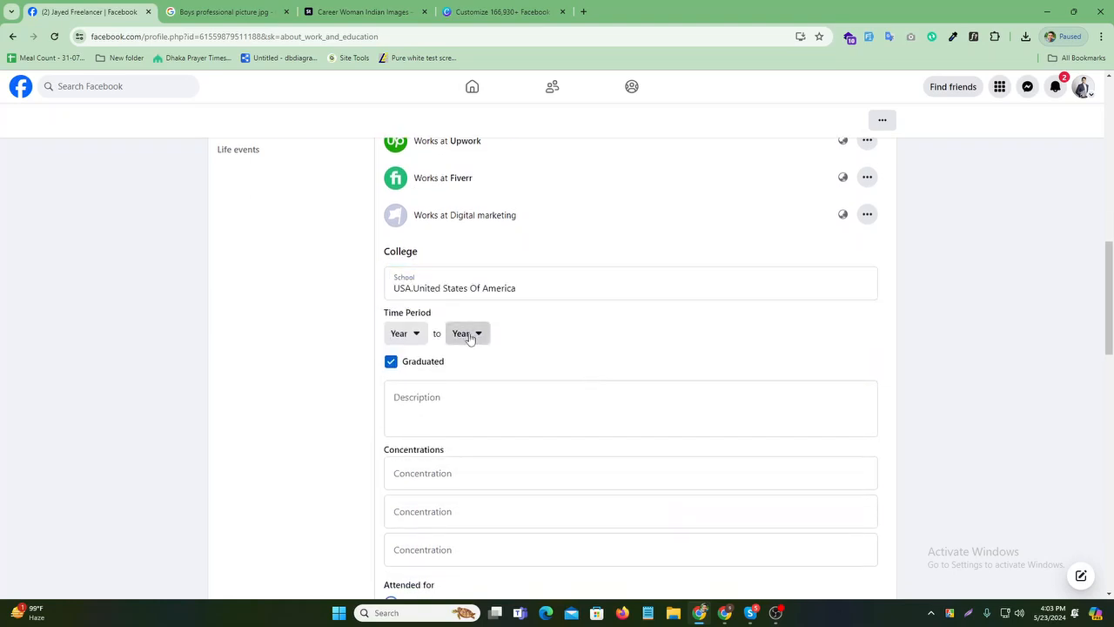
left_click(467, 333)
left_click(512, 464)
scroll(597, 378, "down", 3)
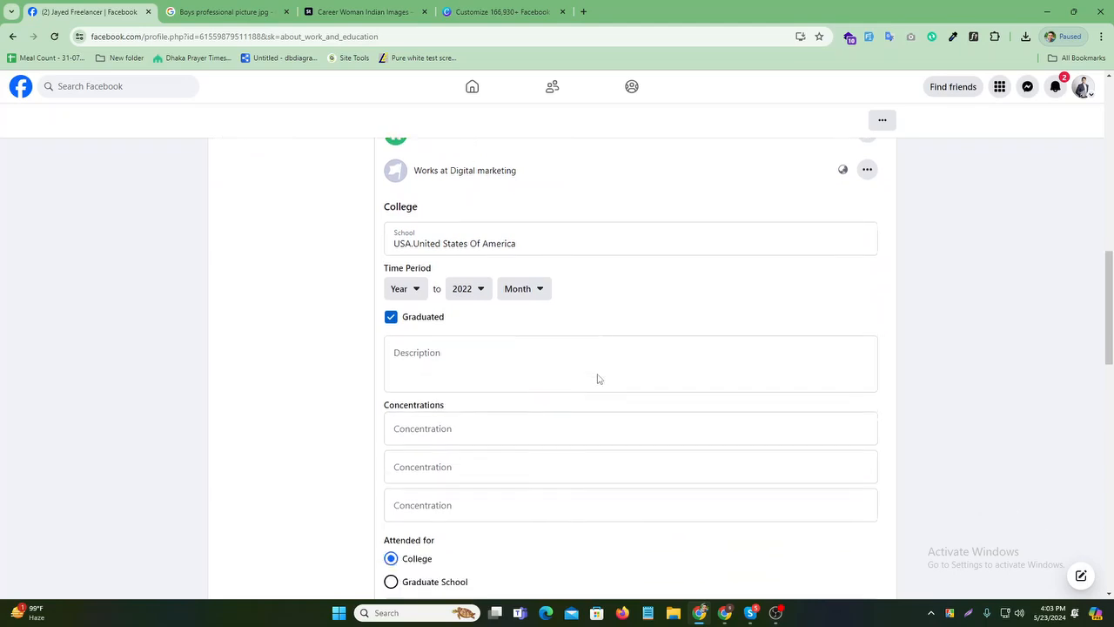
scroll(626, 386, "down", 2)
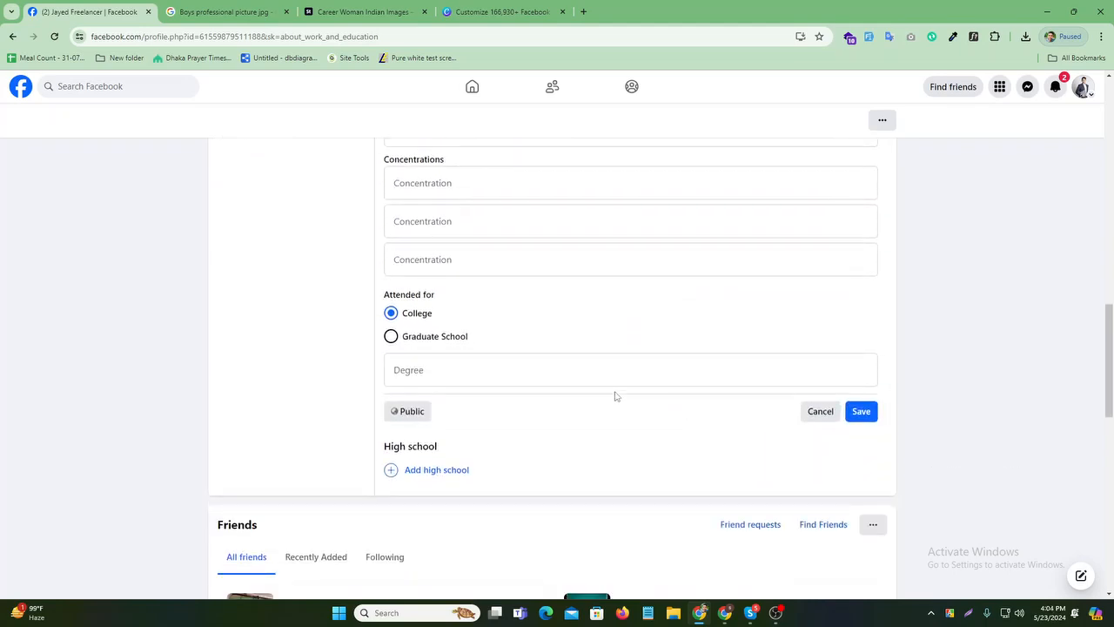
left_click(860, 412)
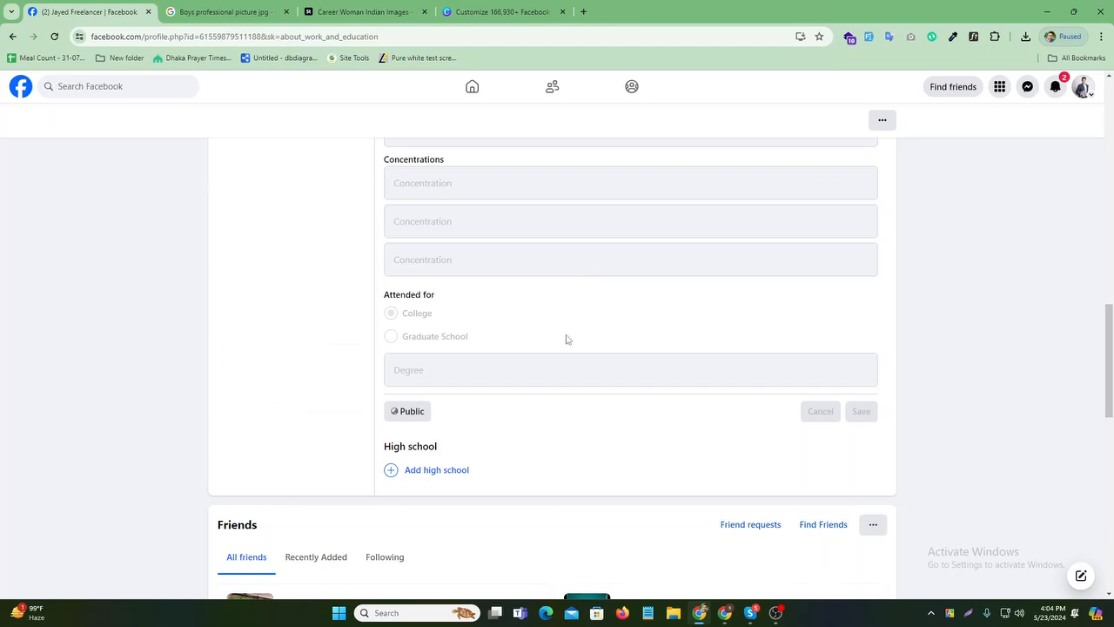
scroll(556, 292, "up", 2)
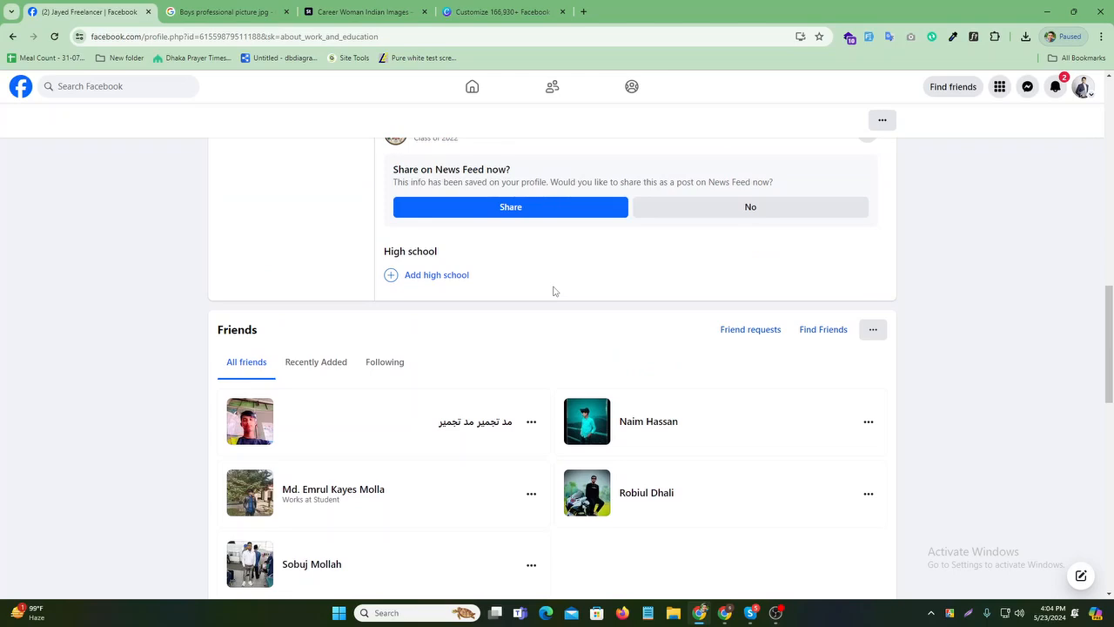
scroll(800, 202, "up", 1)
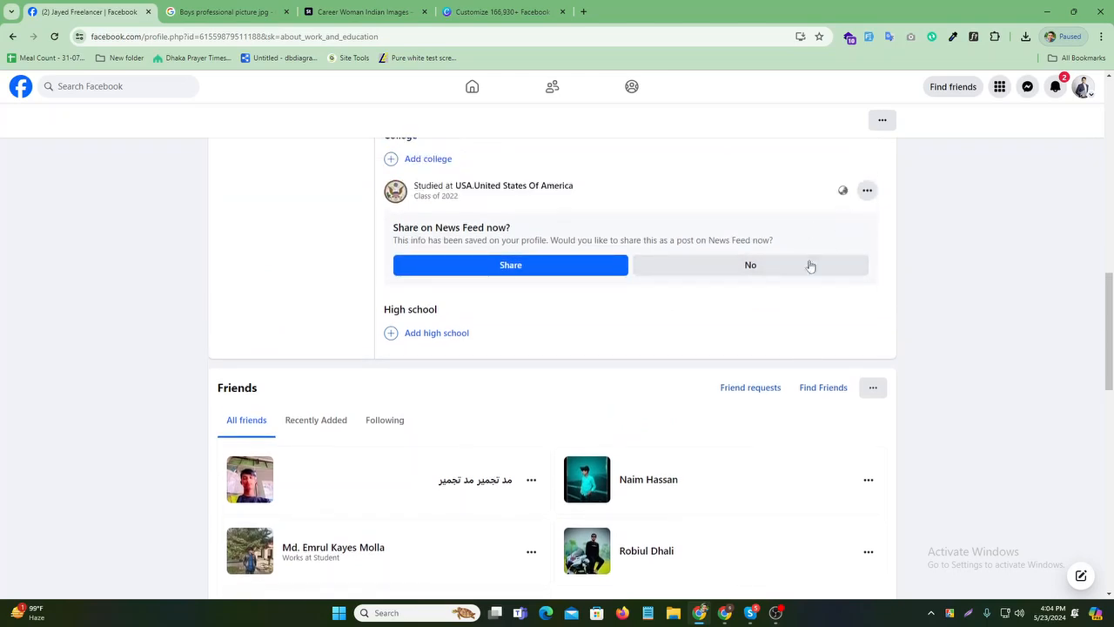
- Add Dhaka City College as the high school, declining both News Feed share prompts
left_click(726, 265)
left_click(440, 252)
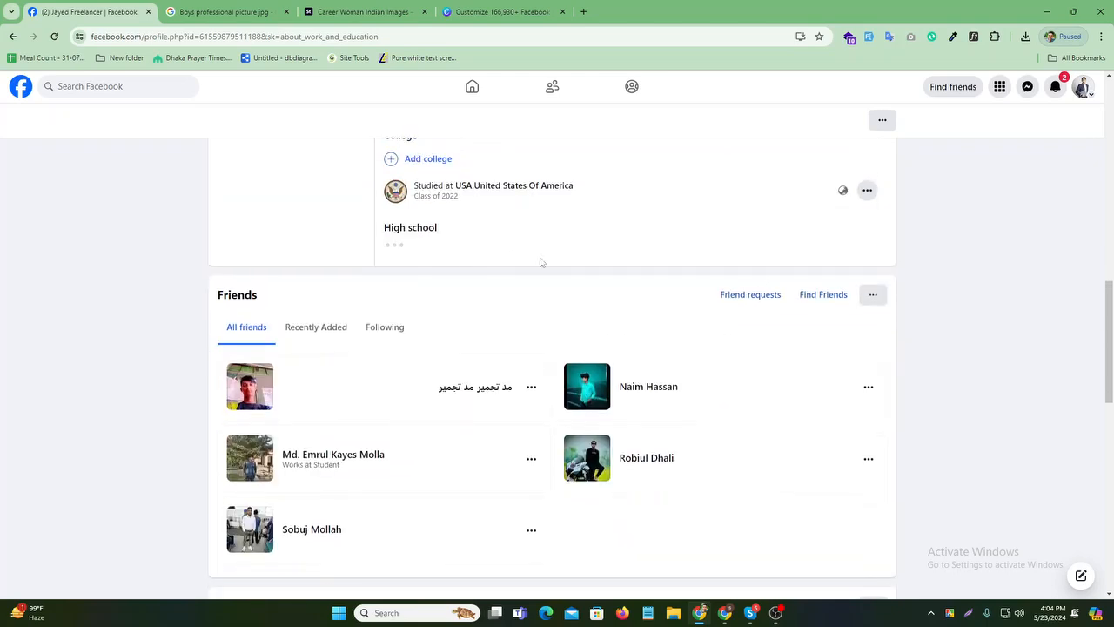
left_click(425, 261)
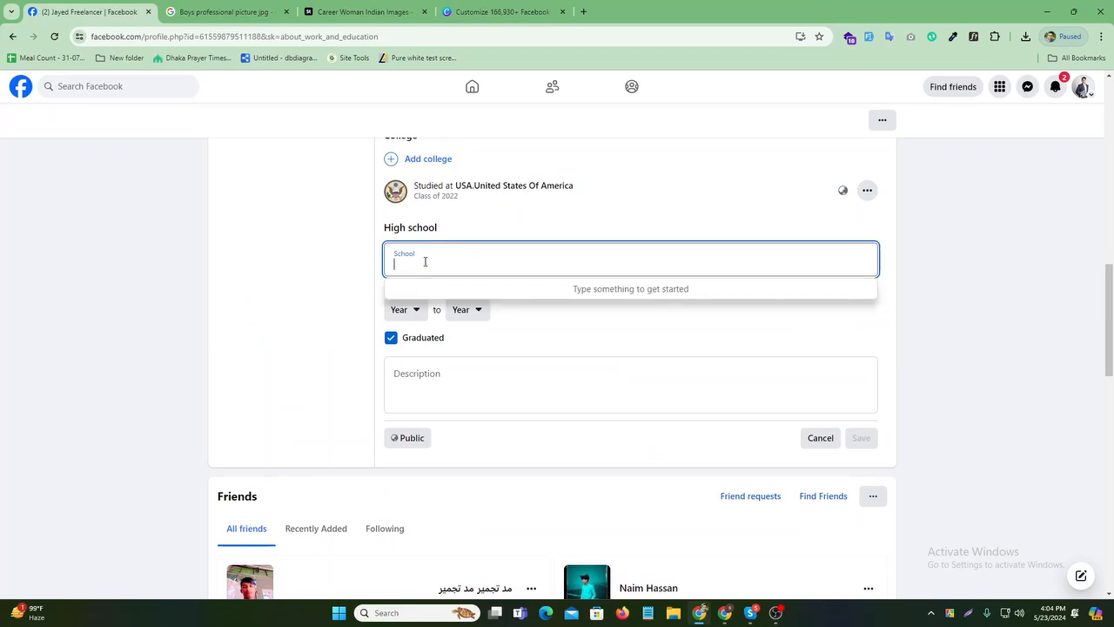
type("Dhaka")
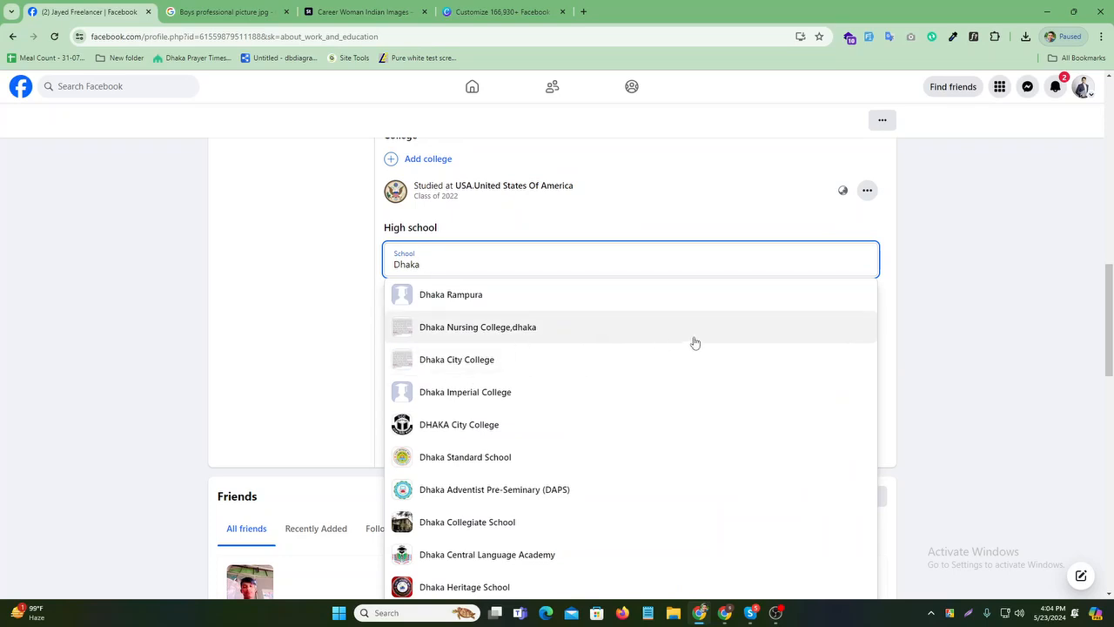
left_click(520, 362)
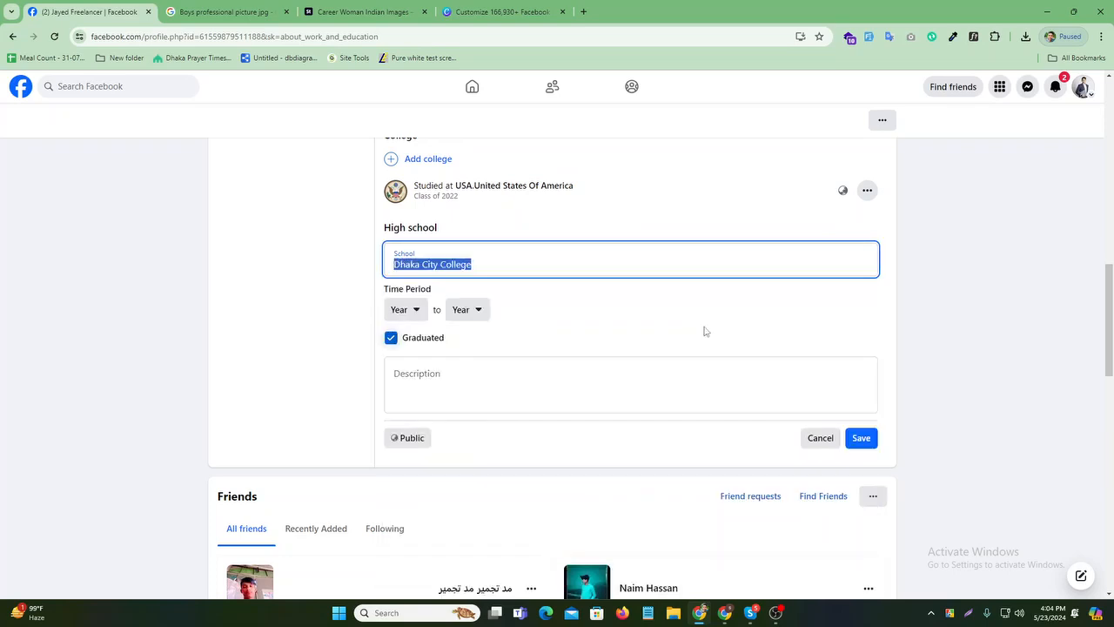
scroll(704, 328, "down", 1)
left_click(861, 322)
scroll(557, 246, "up", 1)
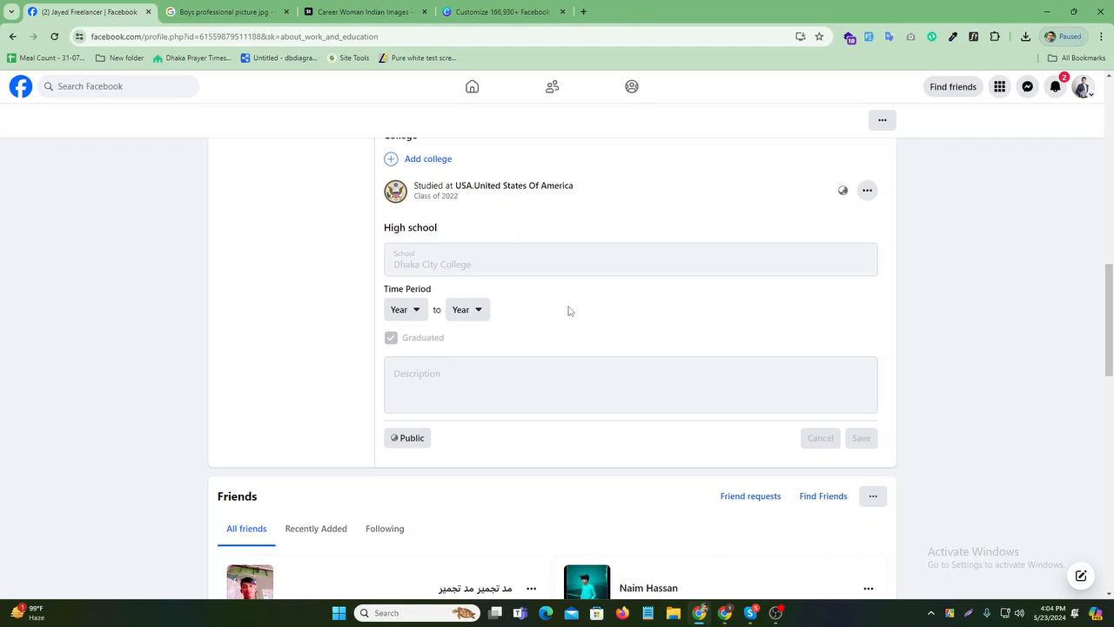
scroll(568, 316, "up", 2)
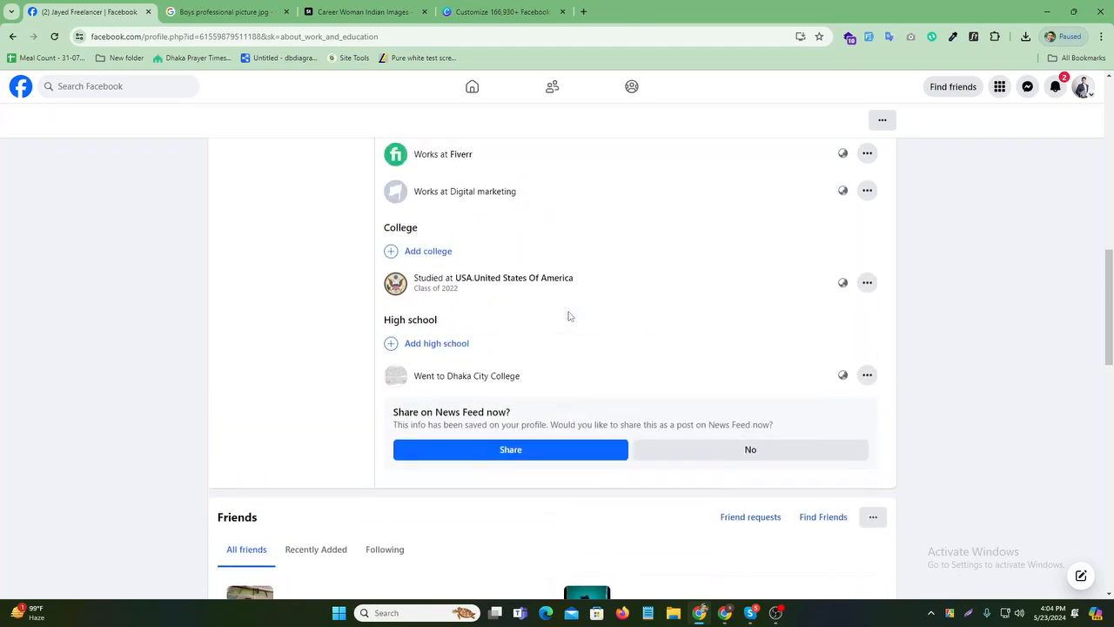
left_click(741, 530)
scroll(490, 410, "up", 1)
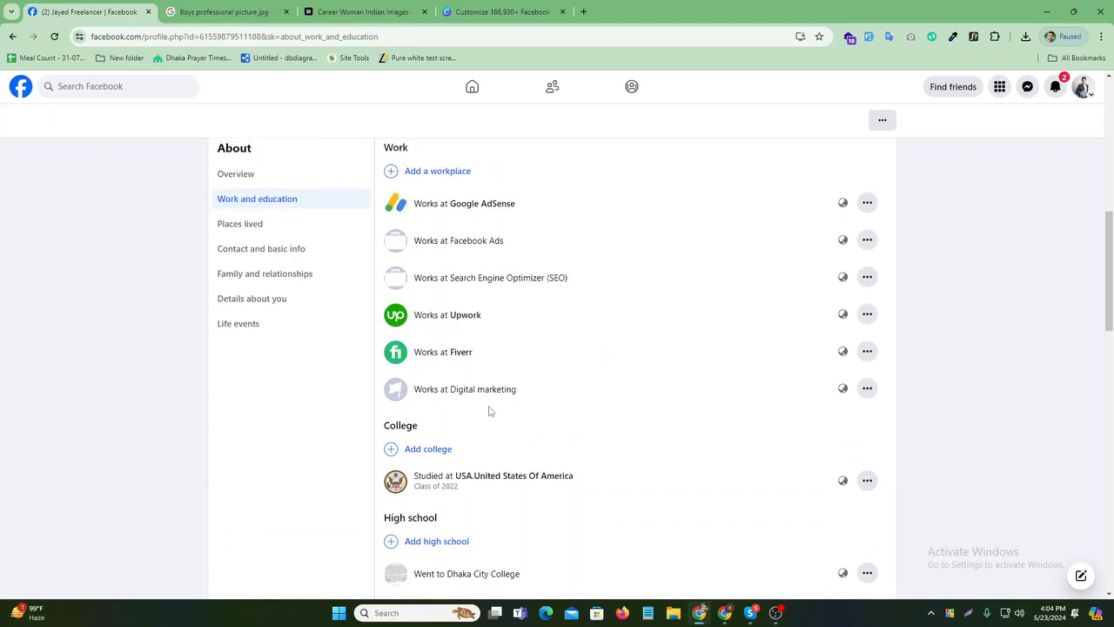
scroll(509, 395, "up", 1)
scroll(557, 514, "down", 1)
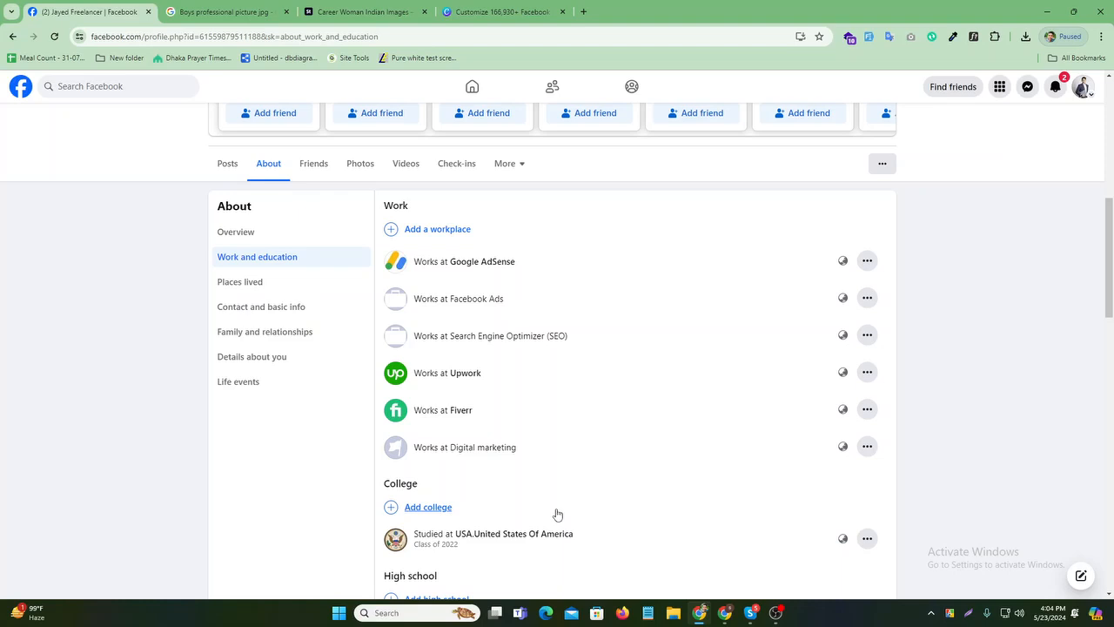
scroll(470, 370, "down", 1)
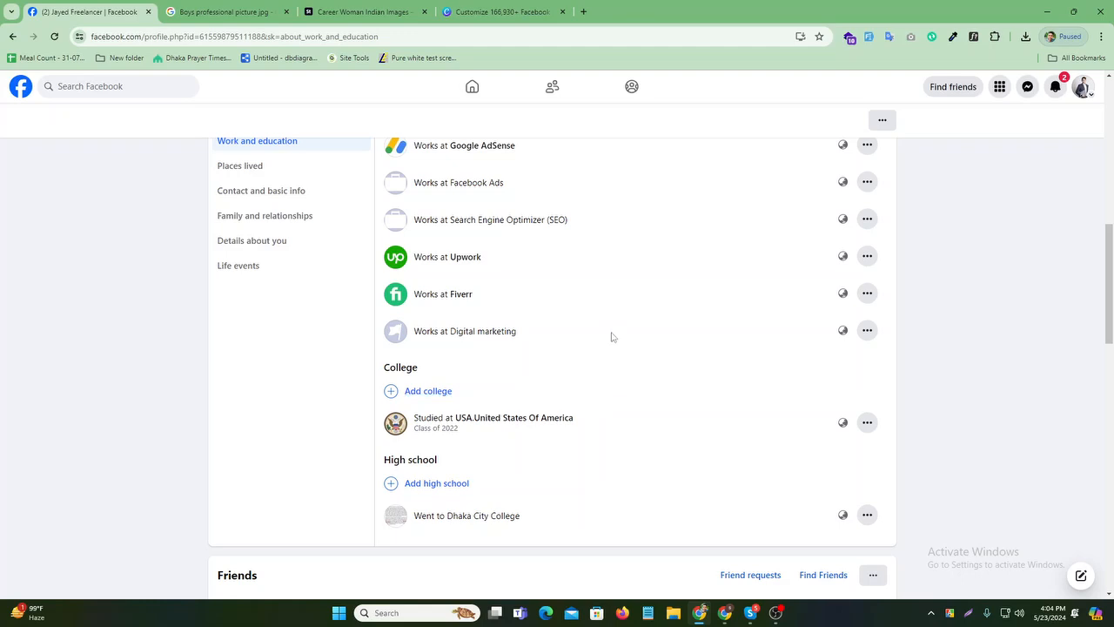
scroll(566, 348, "up", 2)
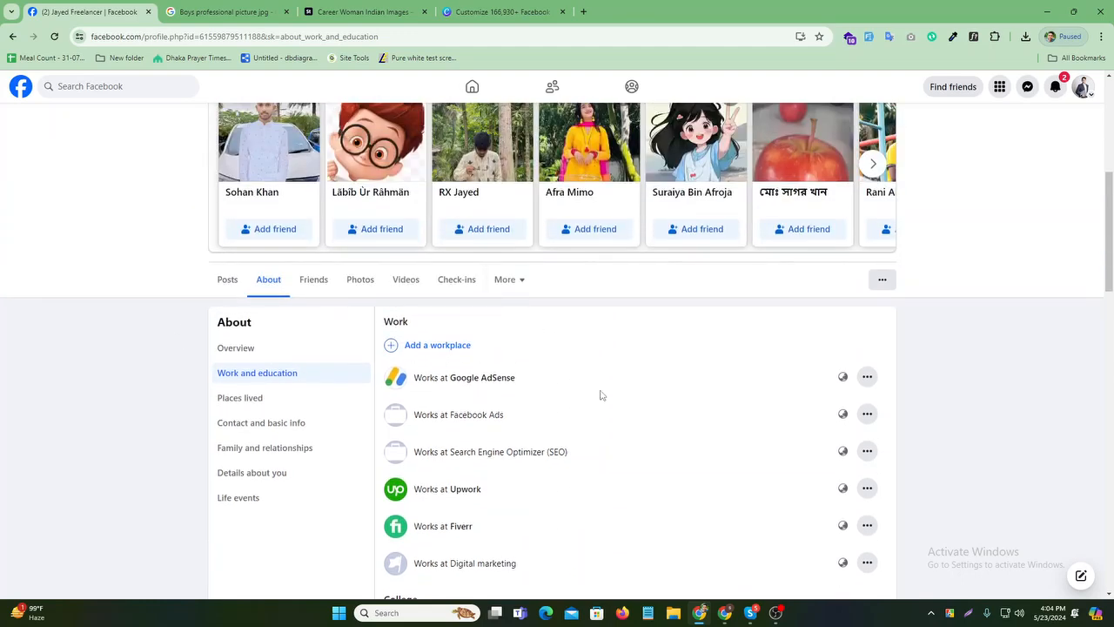
- Set the current city to Dhaka, Bangladesh, then view the Contact and basic info section
left_click(288, 399)
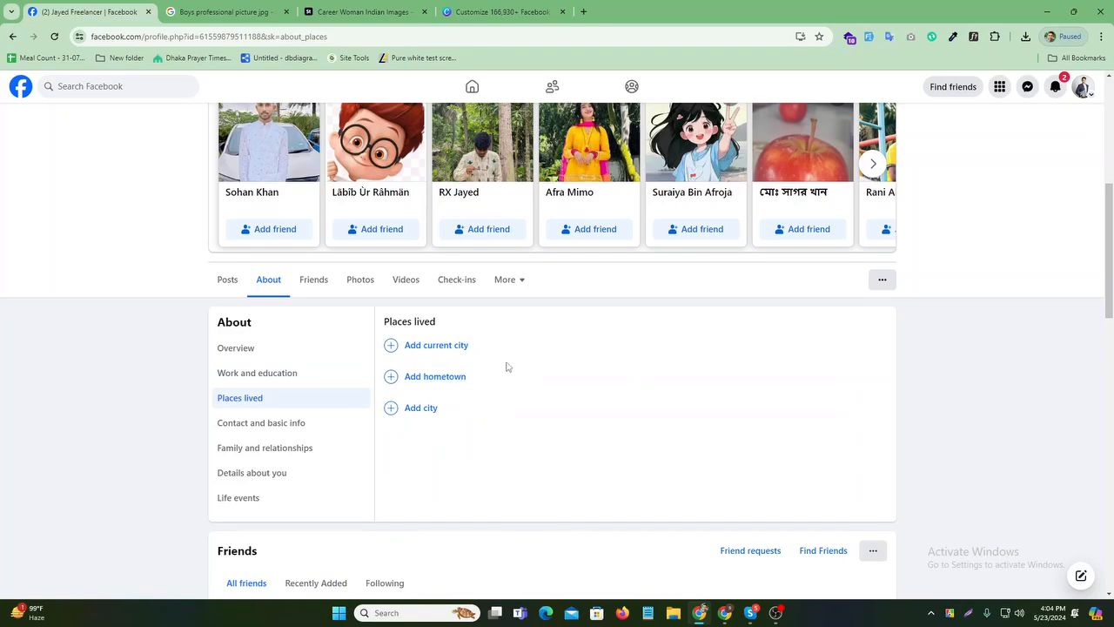
left_click(427, 346)
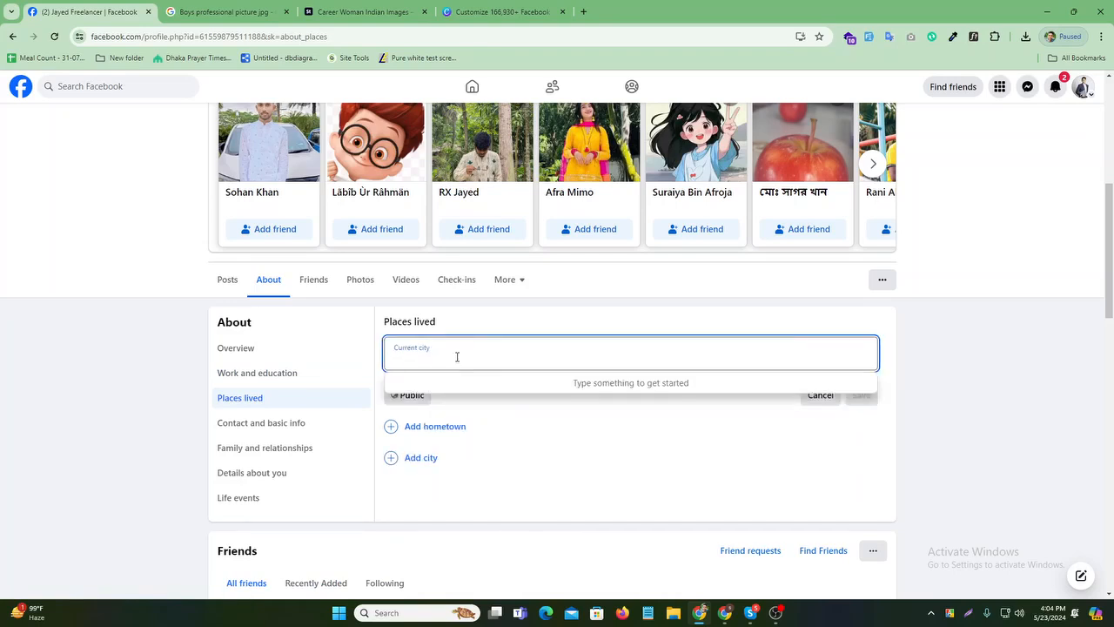
type("Dhaka")
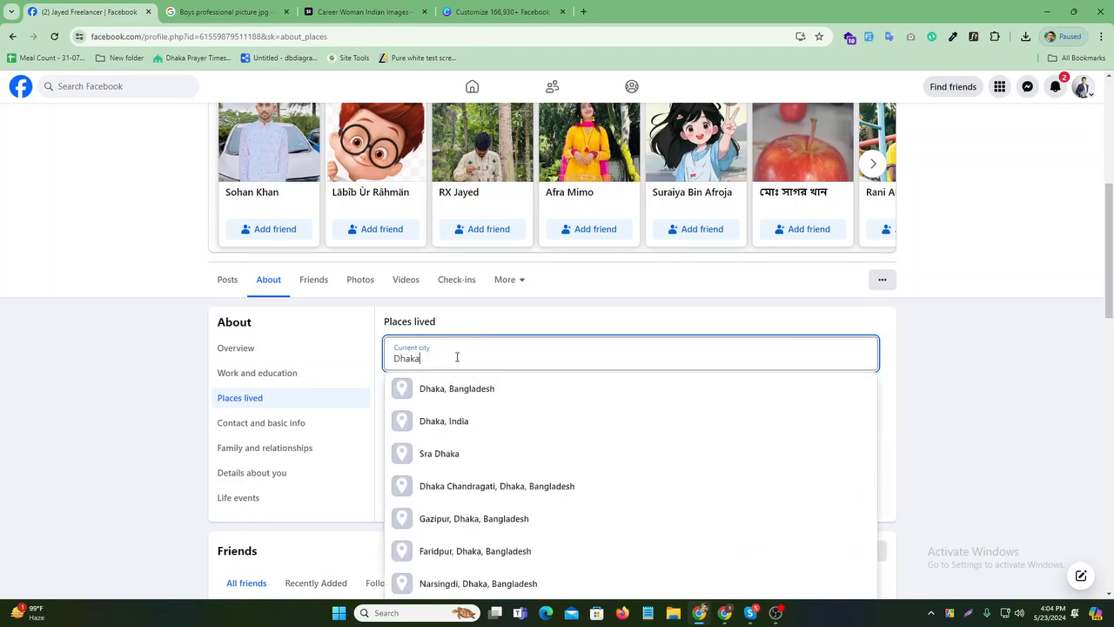
left_click(529, 391)
left_click(873, 400)
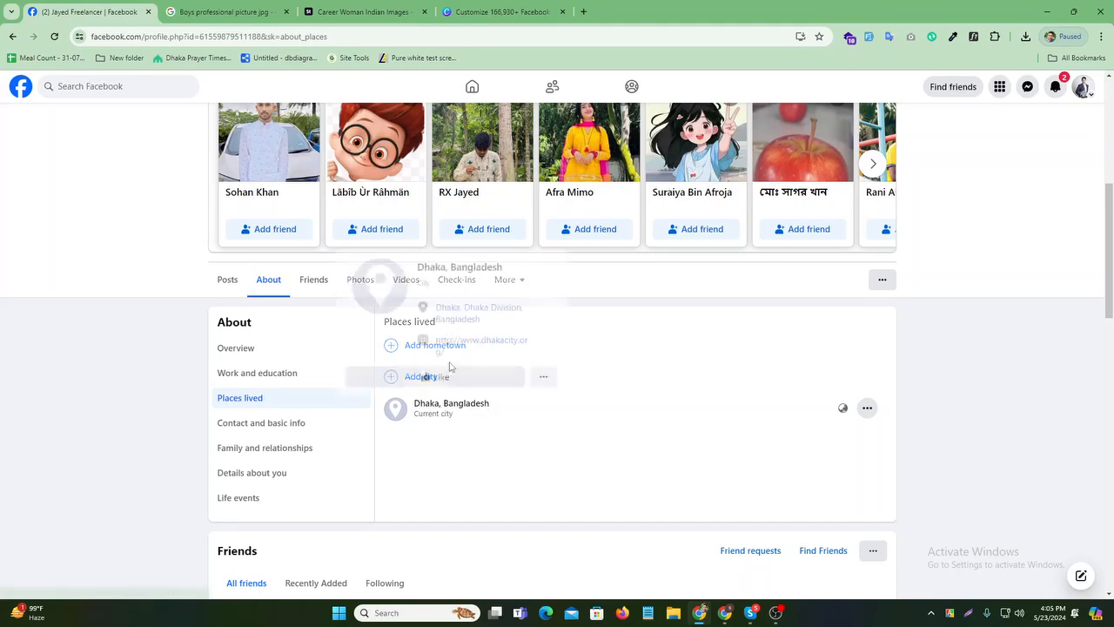
left_click(293, 423)
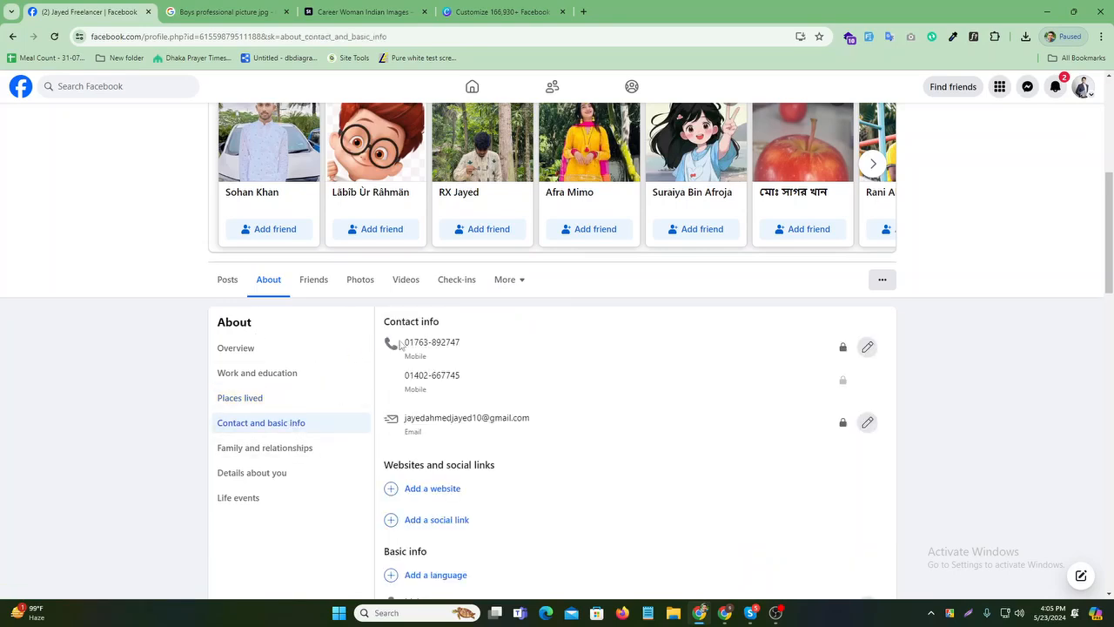
left_click_drag(402, 343, 507, 342)
left_click(540, 352)
- Browse the family and relationships details, then return to the profile via the home feed
left_click(266, 447)
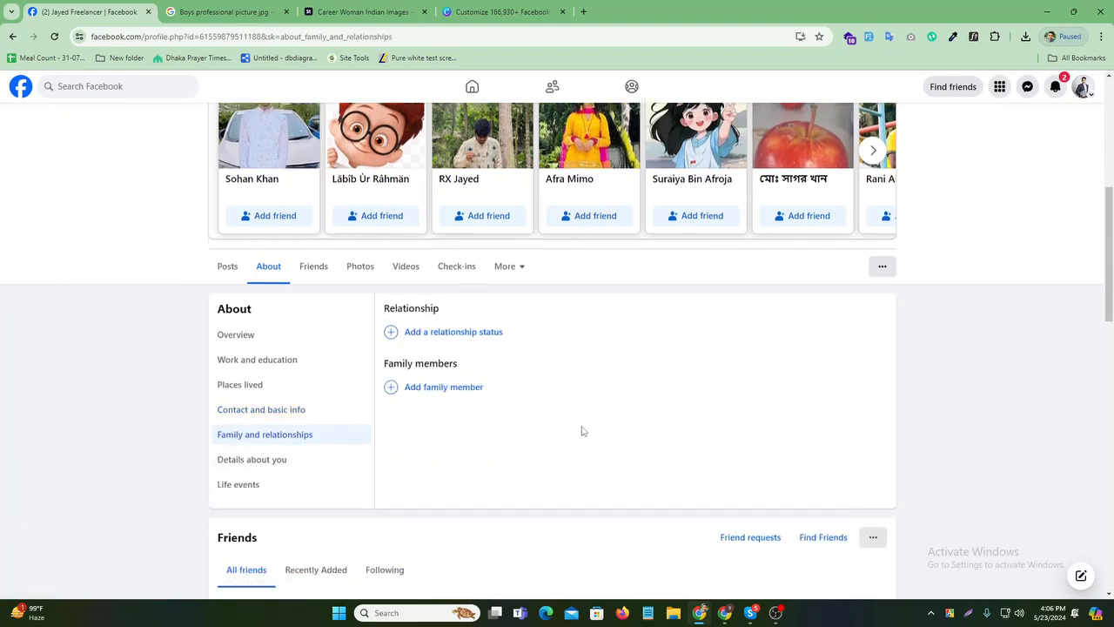
scroll(291, 388, "down", 1)
scroll(373, 406, "up", 4)
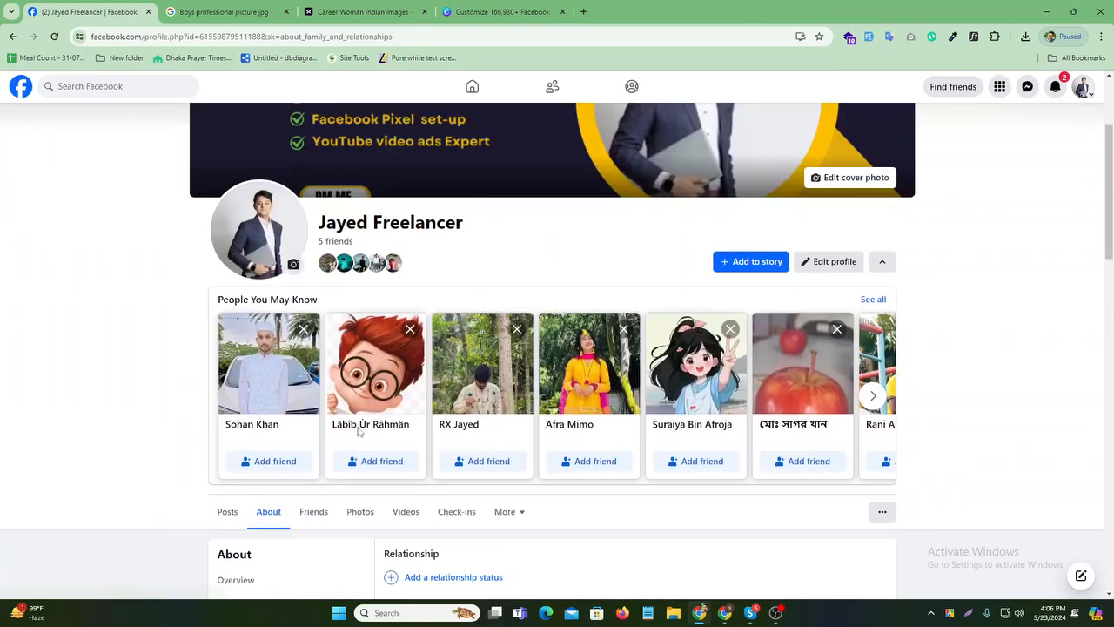
scroll(358, 432, "up", 2)
scroll(615, 423, "down", 10)
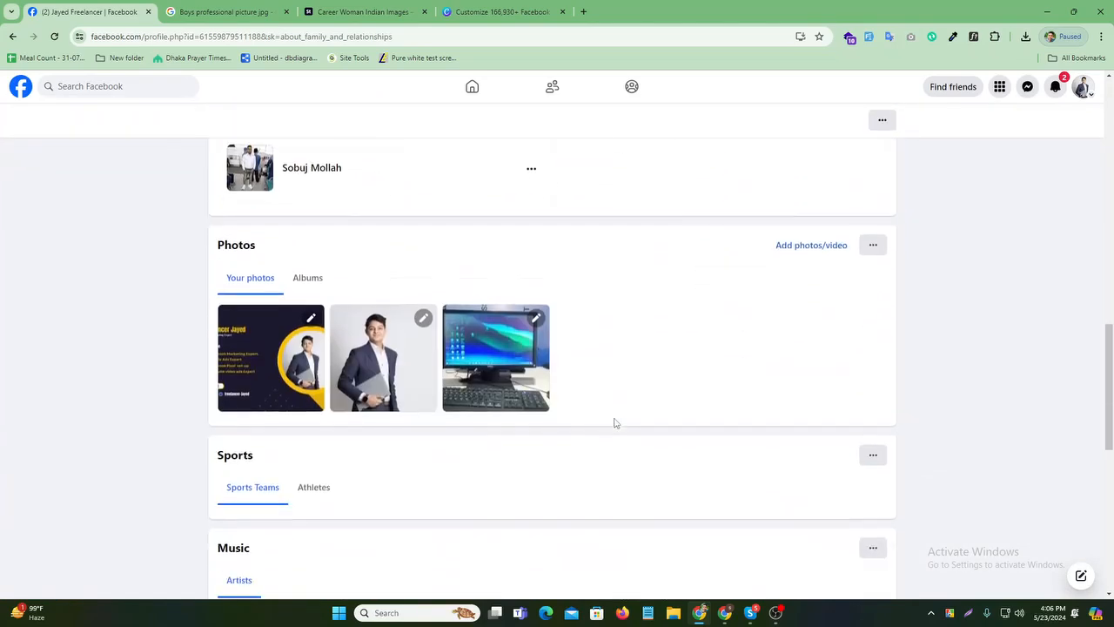
scroll(614, 423, "down", 1)
scroll(614, 423, "up", 3)
scroll(615, 423, "down", 5)
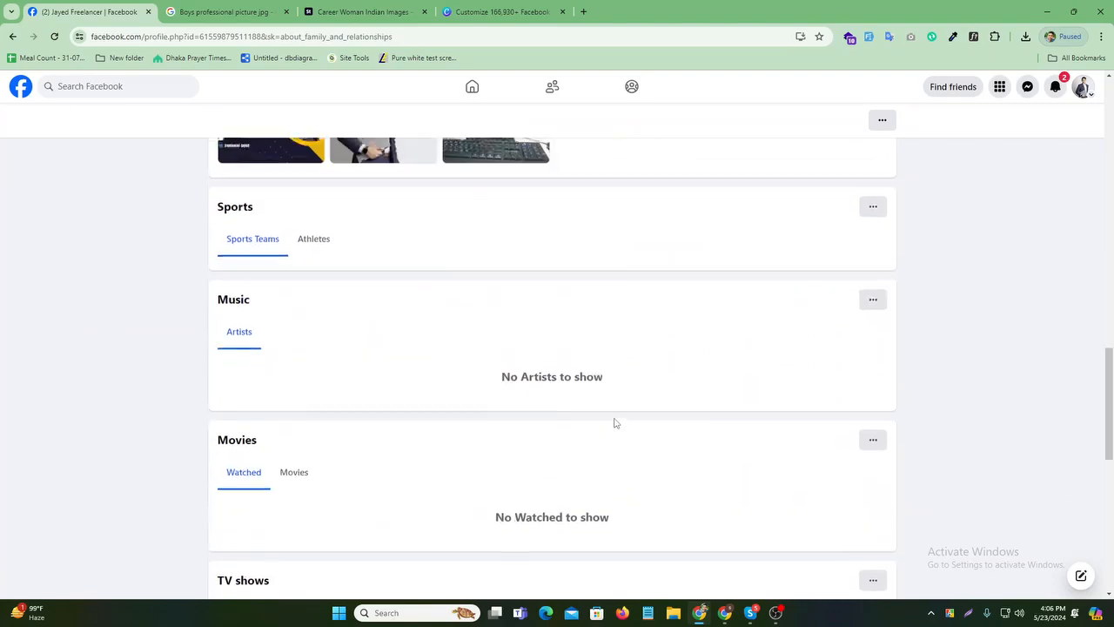
scroll(615, 423, "down", 5)
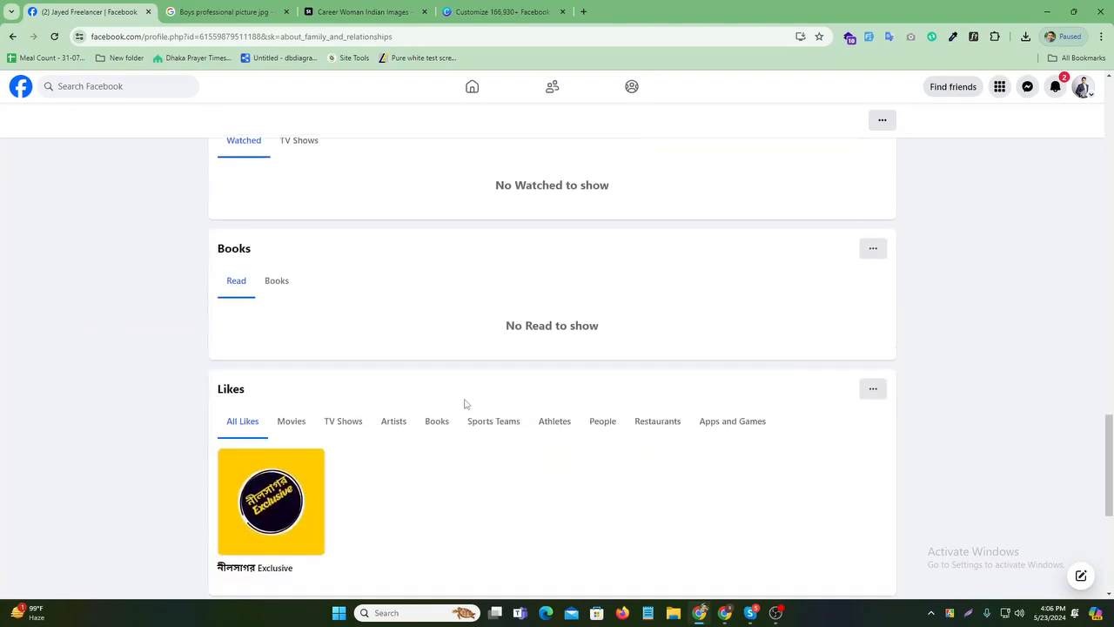
scroll(366, 303, "up", 4)
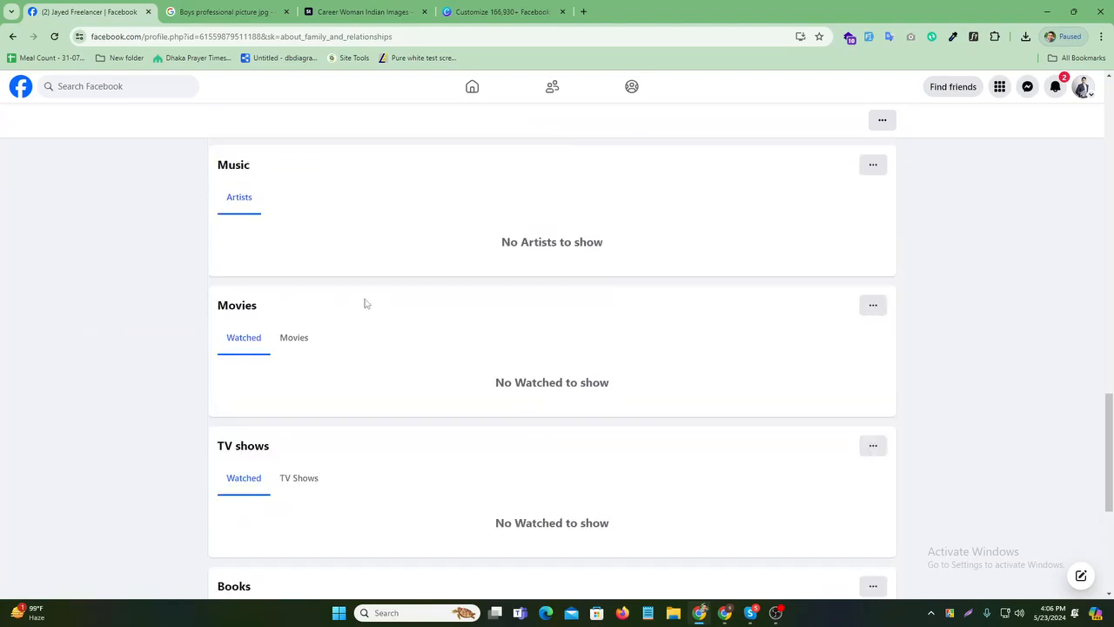
scroll(366, 303, "up", 15)
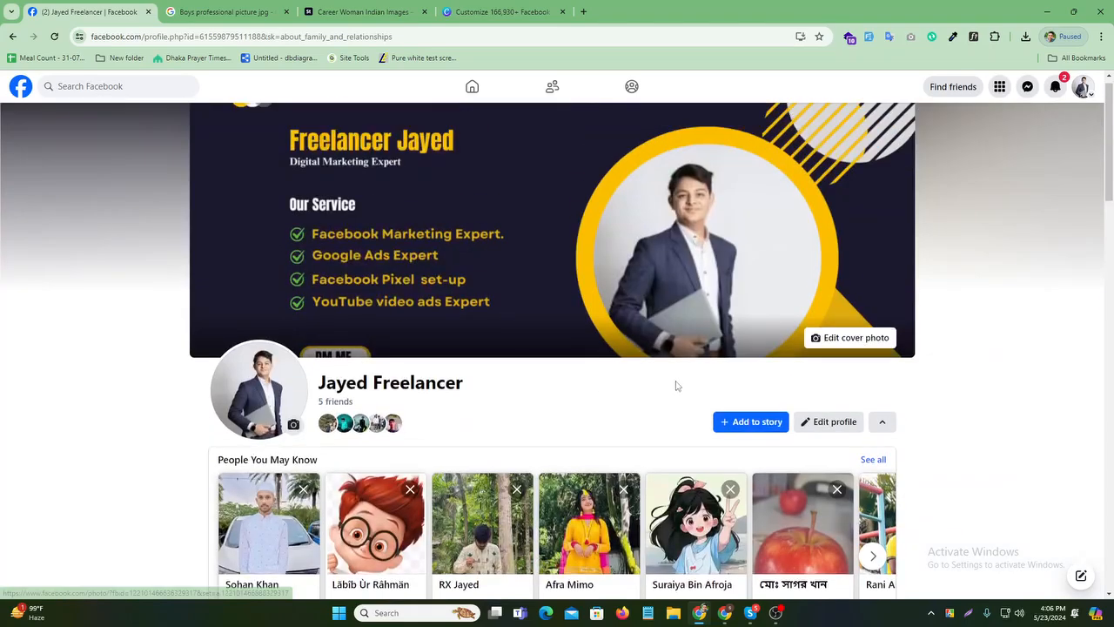
left_click(470, 87)
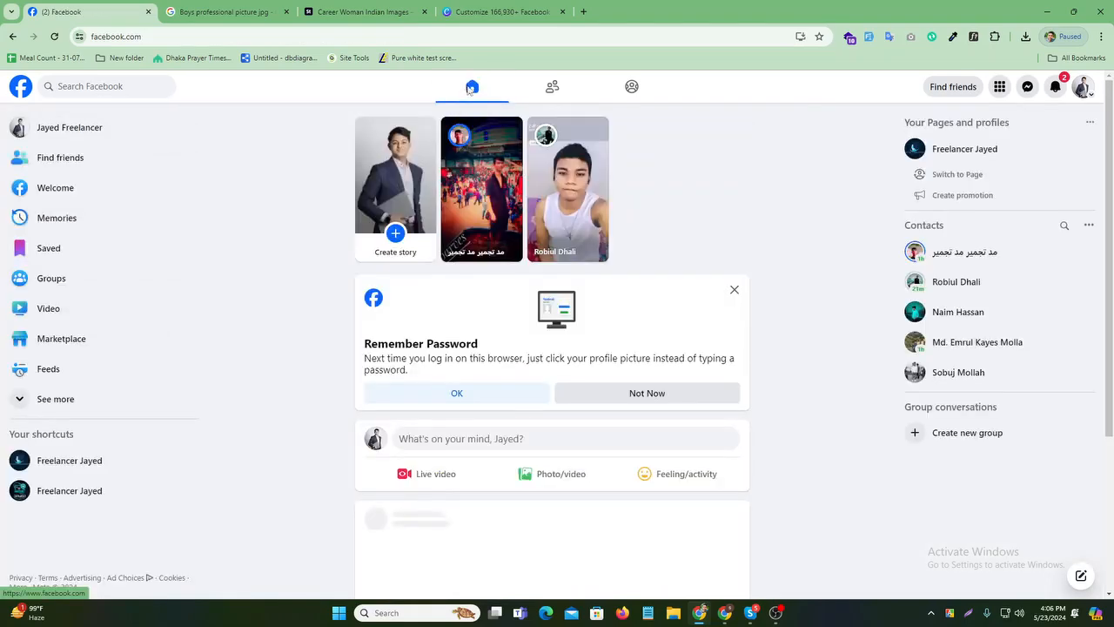
left_click(123, 130)
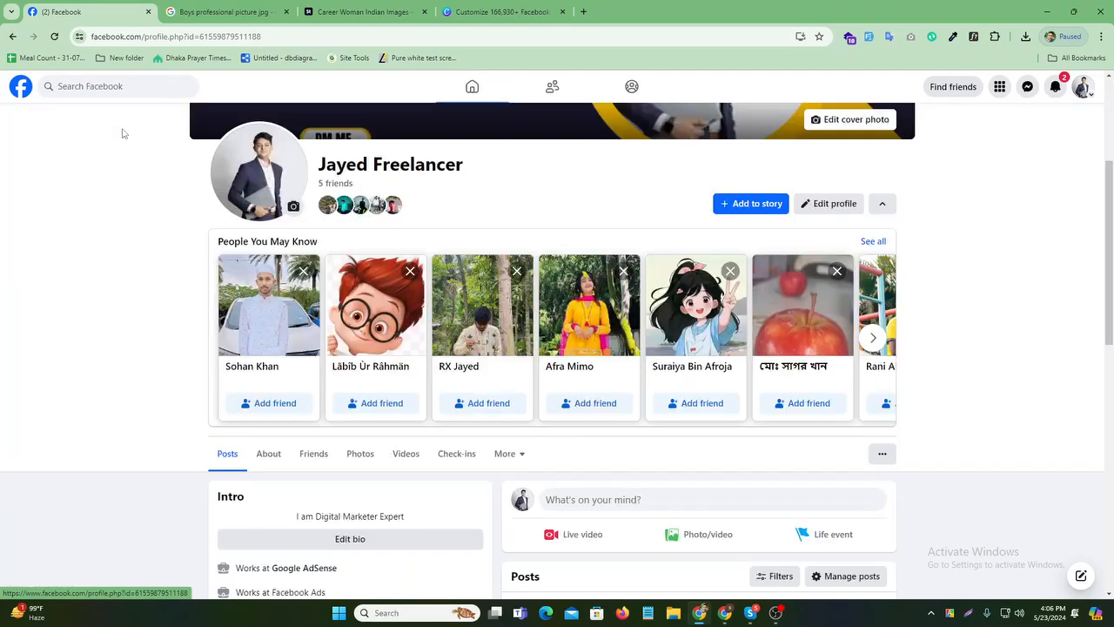
- Search Windows for 'note' and launch Notepad
left_click(369, 620)
type("no")
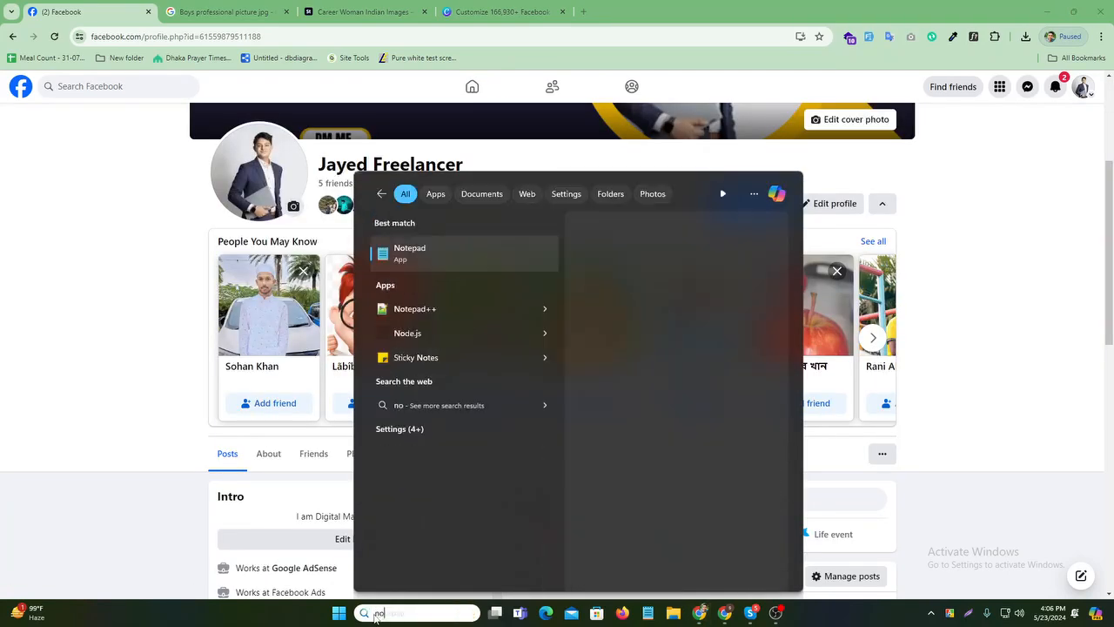
type("te")
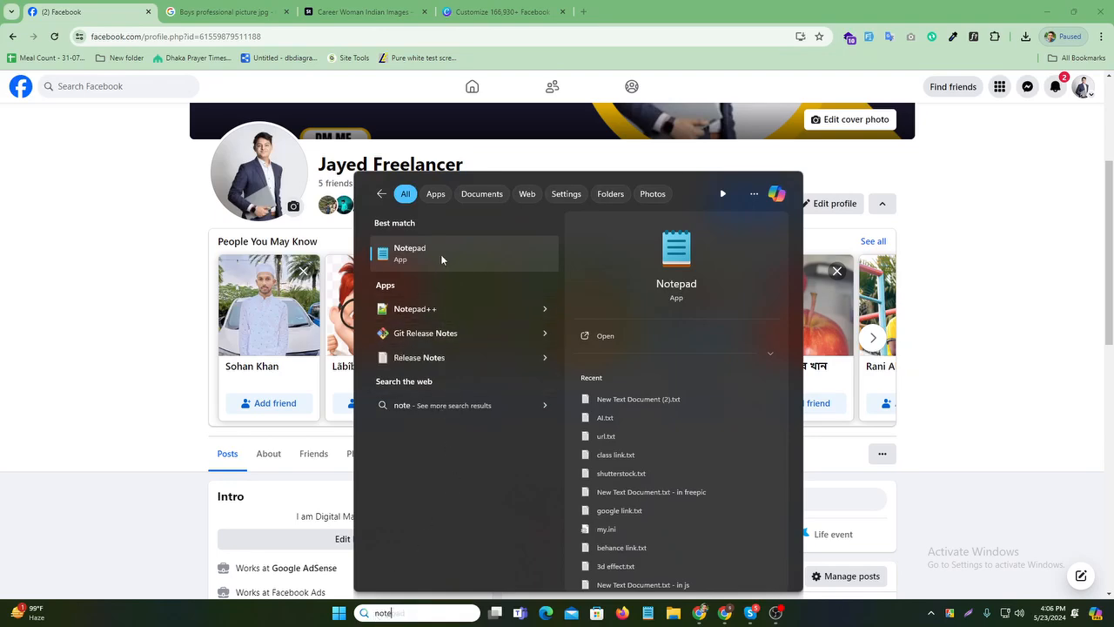
left_click(442, 258)
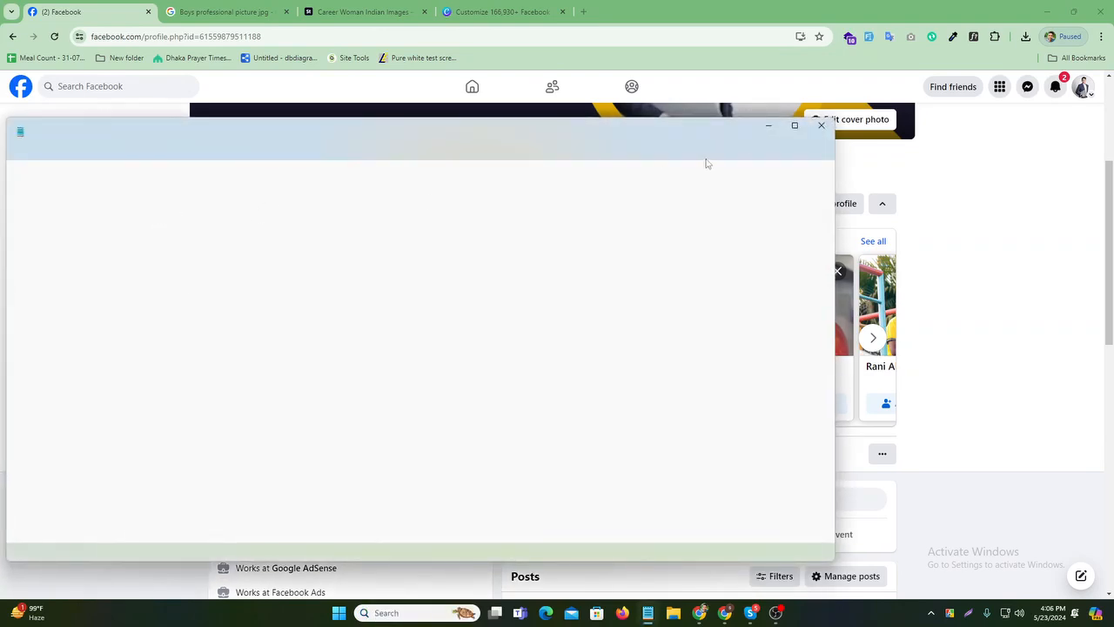
- Maximize Notepad, clear the old notes and type the heading 'professional Post'
left_click(795, 126)
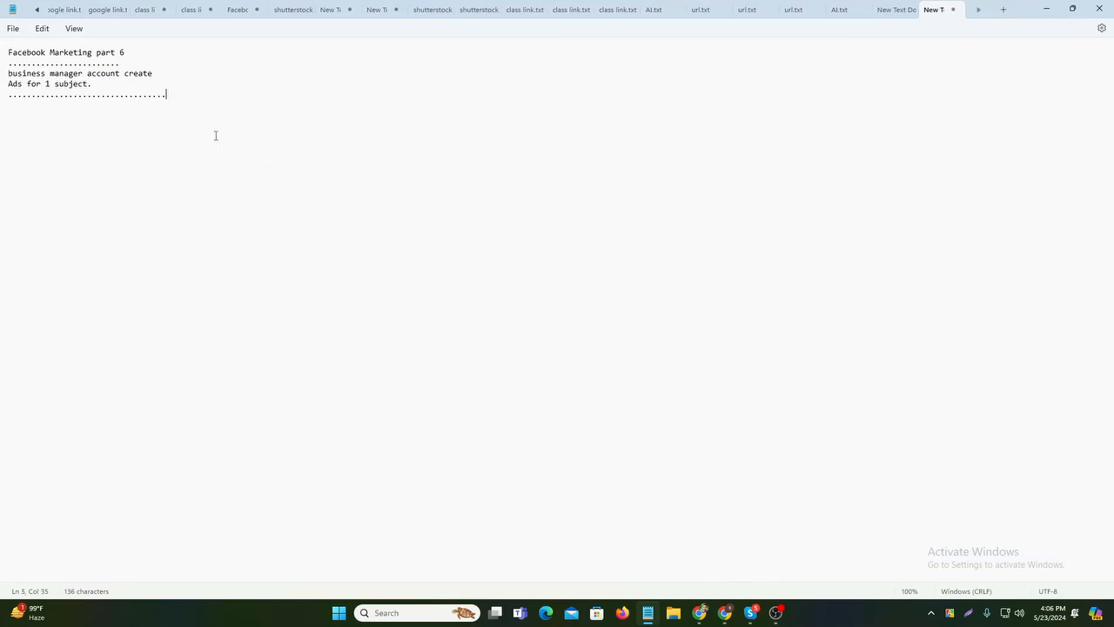
left_click_drag(216, 136, 0, 54)
key("BackSpace")
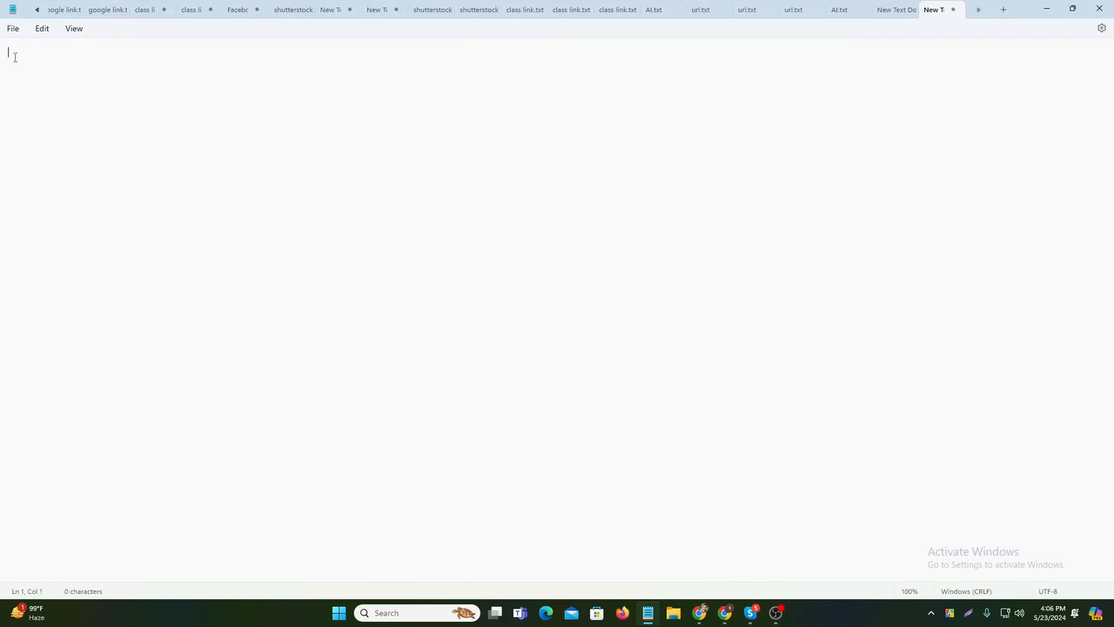
type("professoinal Post+++")
scroll(16, 60, "up", 20)
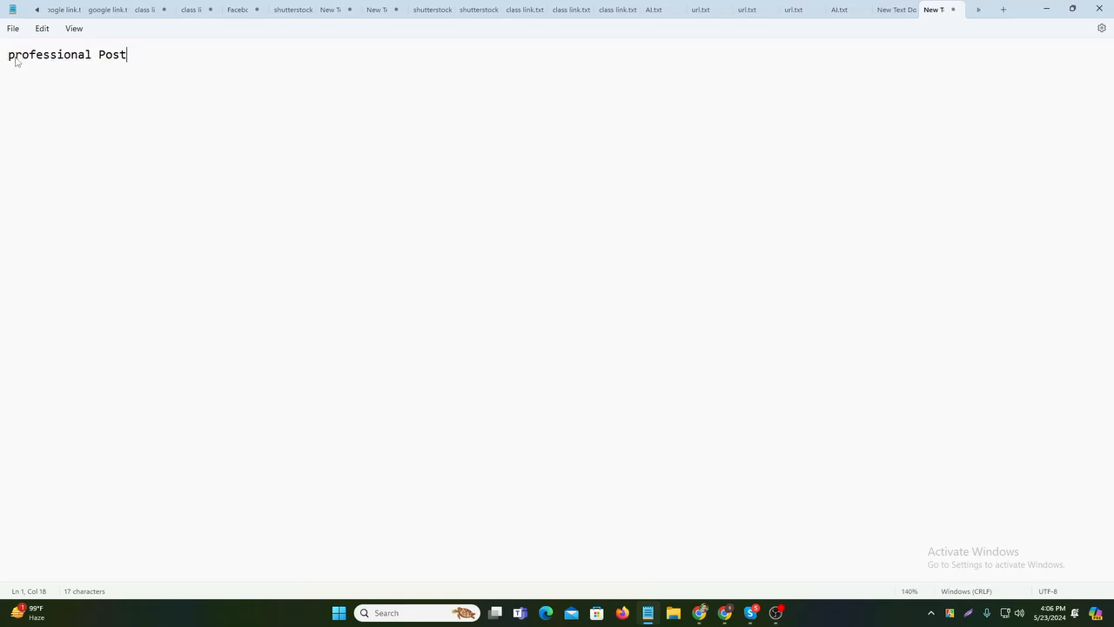
scroll(15, 58, "up", 12)
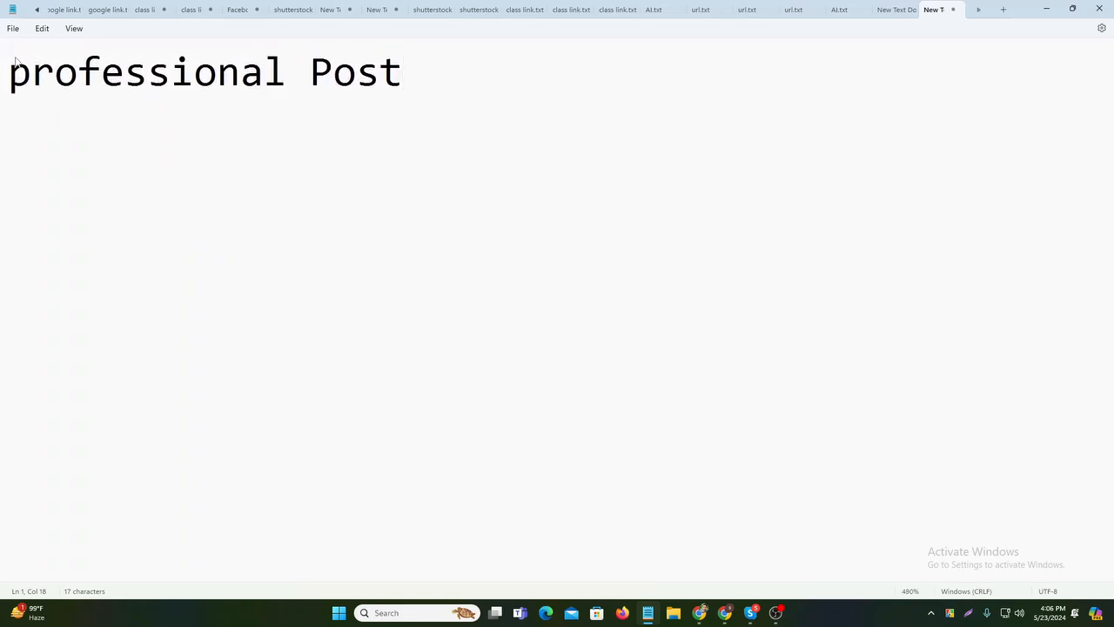
key("BackSpace")
type("t")
- Add a dotted separator line beneath the heading
key("Return")
type(".................")
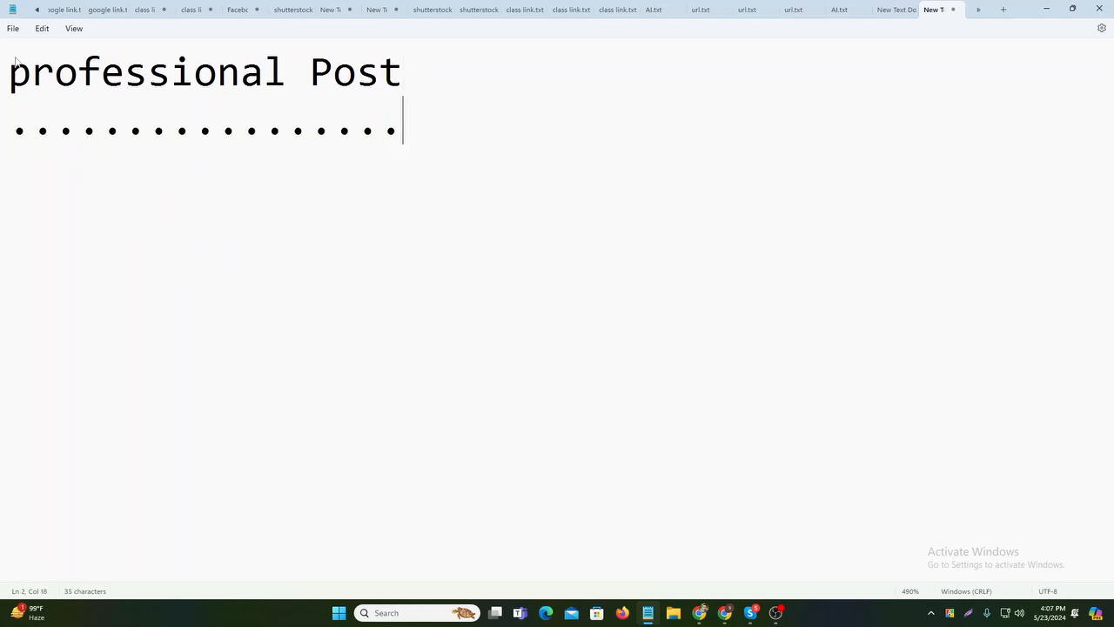
key("Return")
- Type 'tittel' and '#/ keyword' on separate lines
type("tittel")
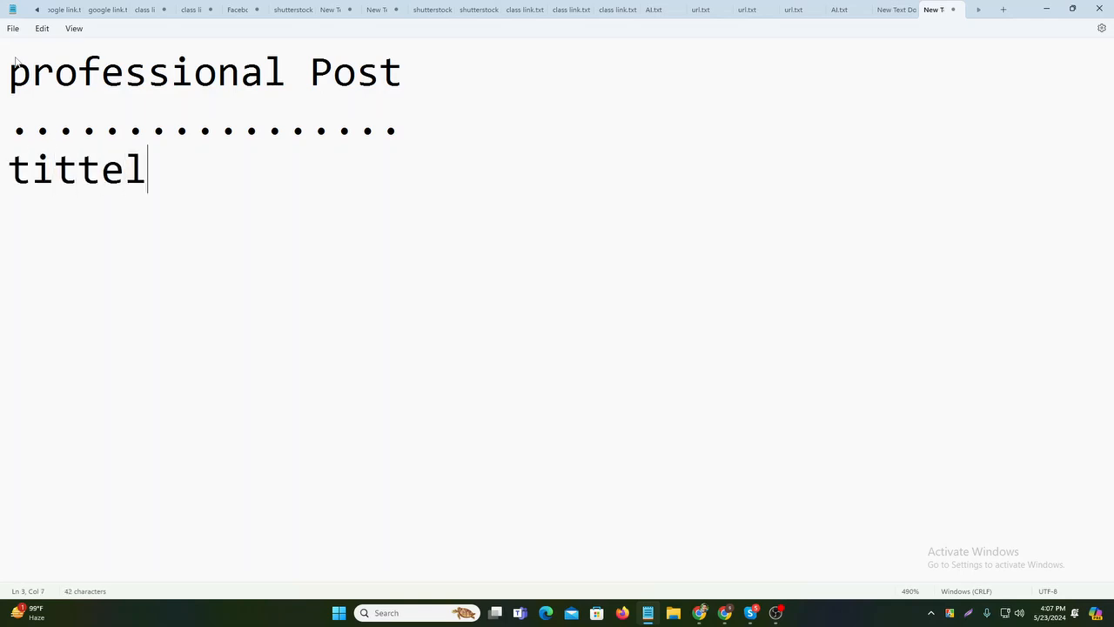
key("Return")
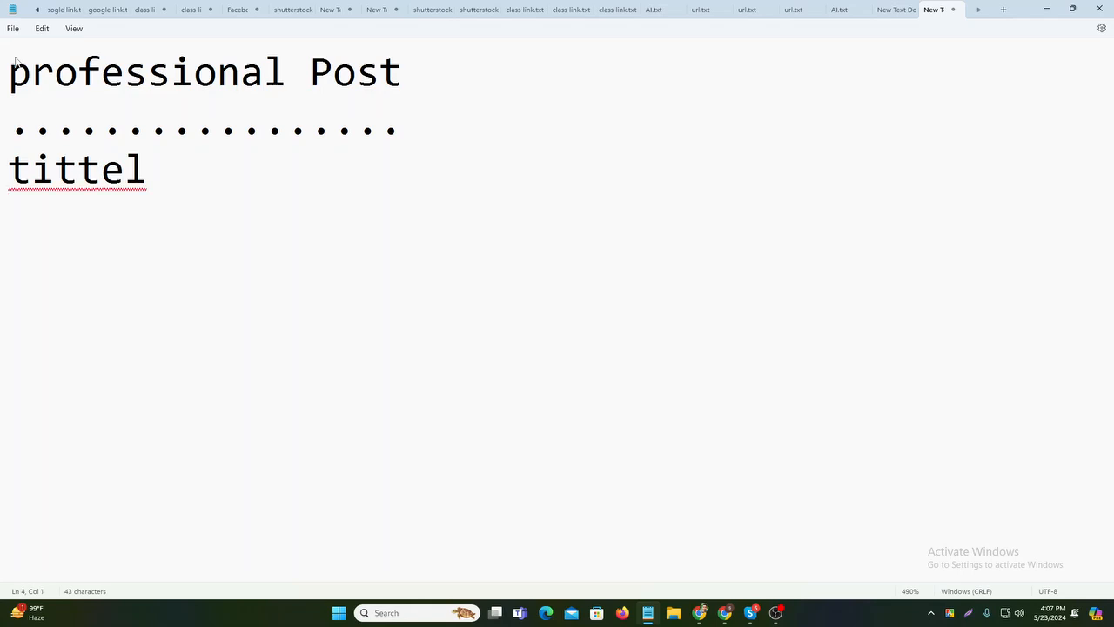
type("#")
key("BackSpace")
type("/ keywo")
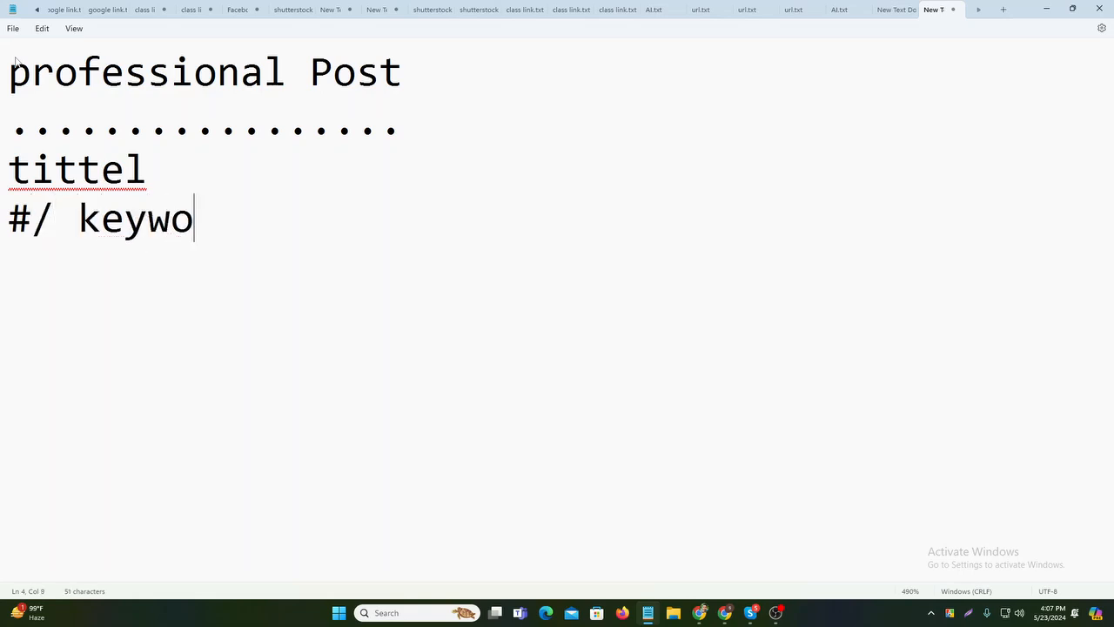
type("e")
key("BackSpace")
type("rd")
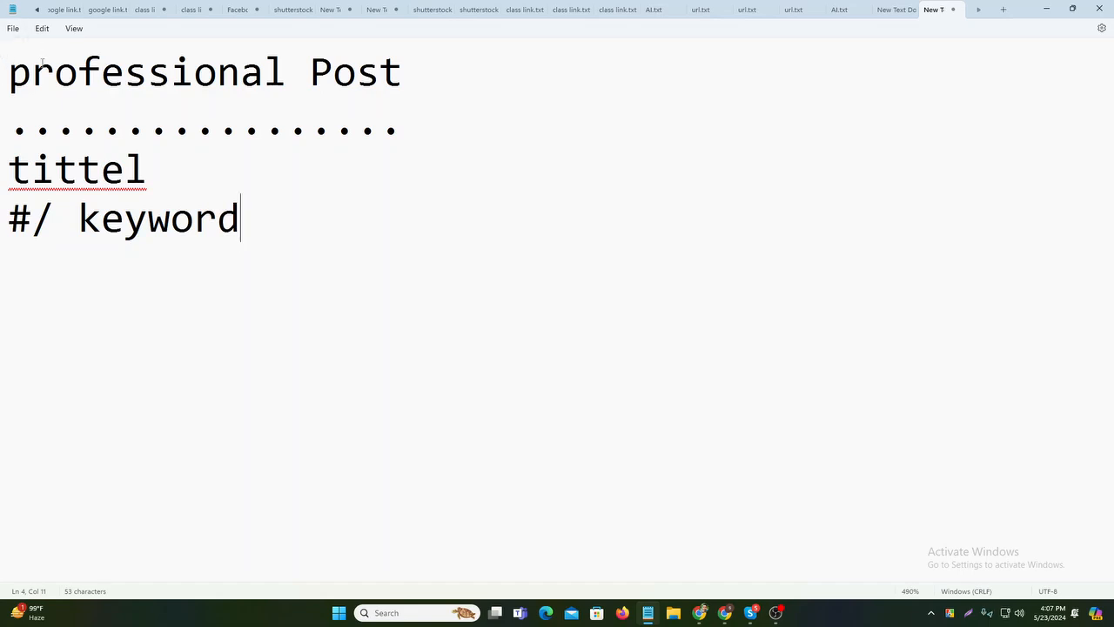
- Review the tittel and keyword lines and tidy the end of the '#/ keyword' line
left_click_drag(5, 174, 252, 222)
left_click(281, 209)
triple_click(263, 233)
left_click(310, 239)
left_click_drag(303, 225, 9, 228)
left_click(117, 294)
left_click(290, 223)
key("BackSpace")
key("Return")
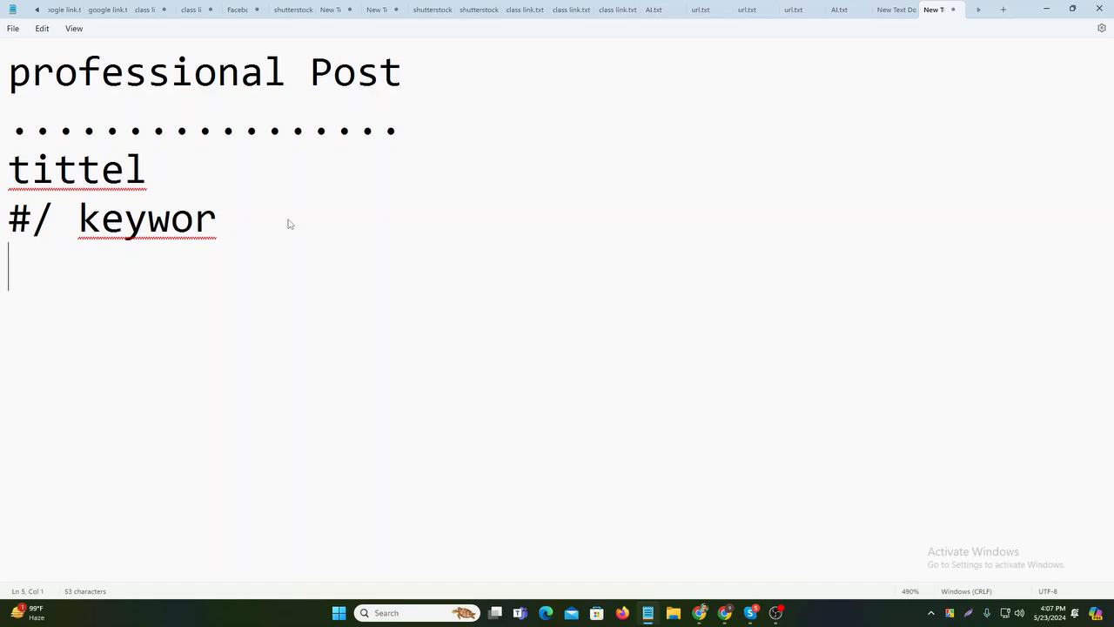
key("BackSpace")
type("d")
- Add 'Gig' on a new line followed by a dotted separator line
key("Return")
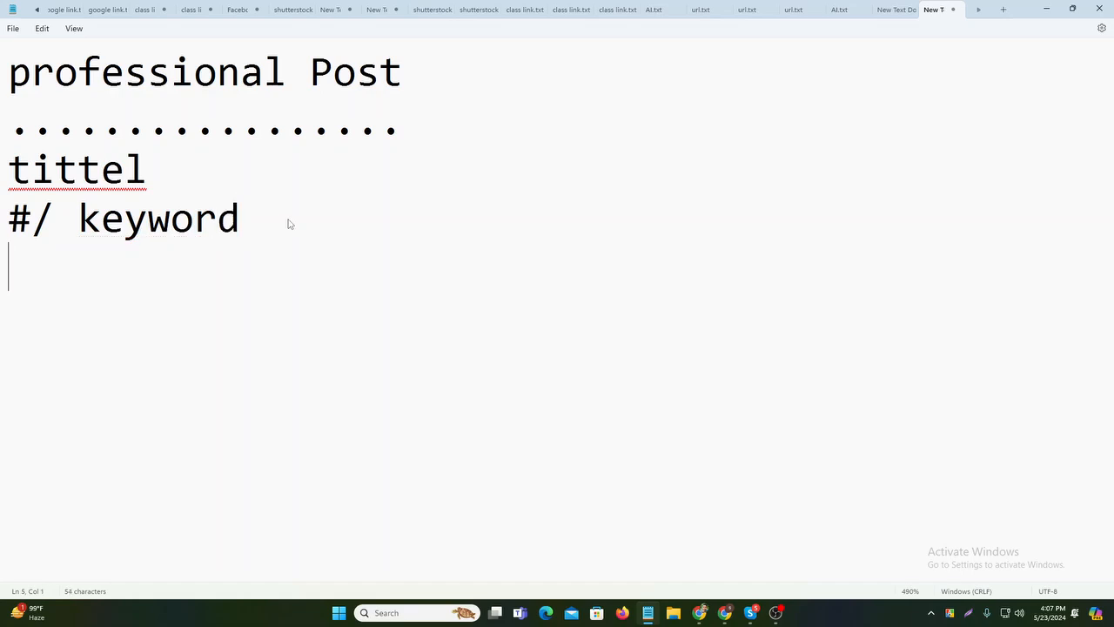
type("p")
key("BackSpace")
type("gog")
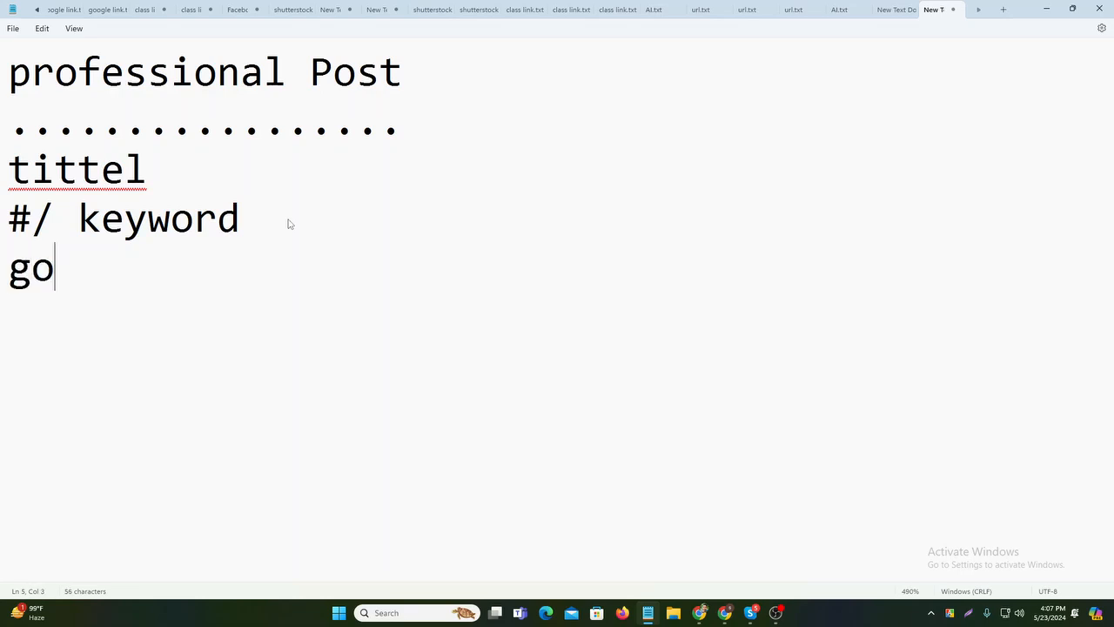
key("BackSpace")
key("BackSpace")
key("BackSpace")
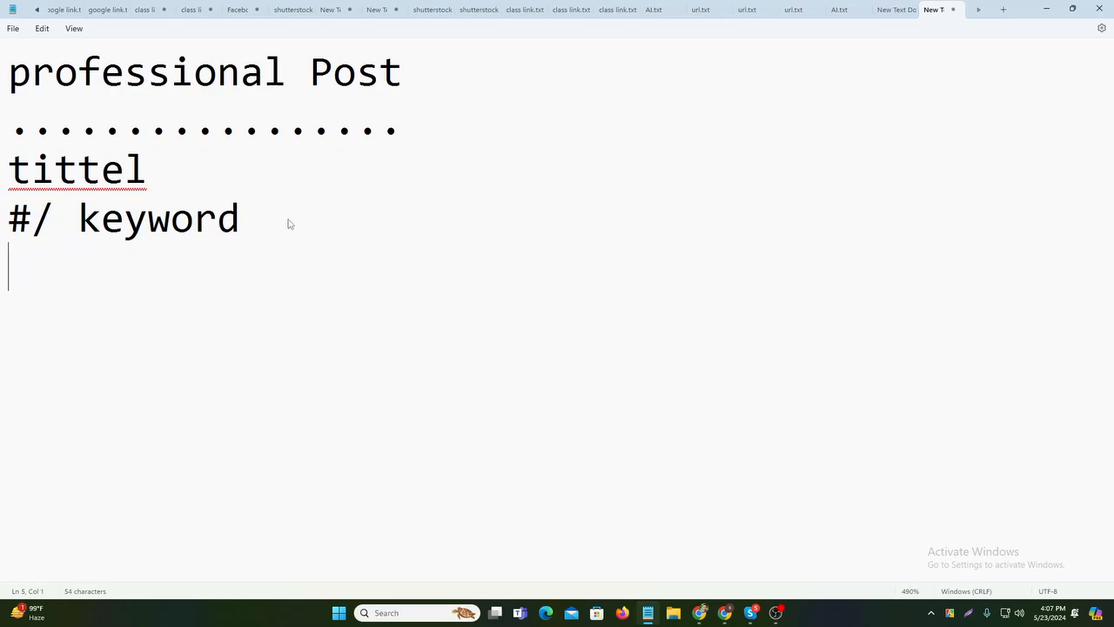
type("Gig")
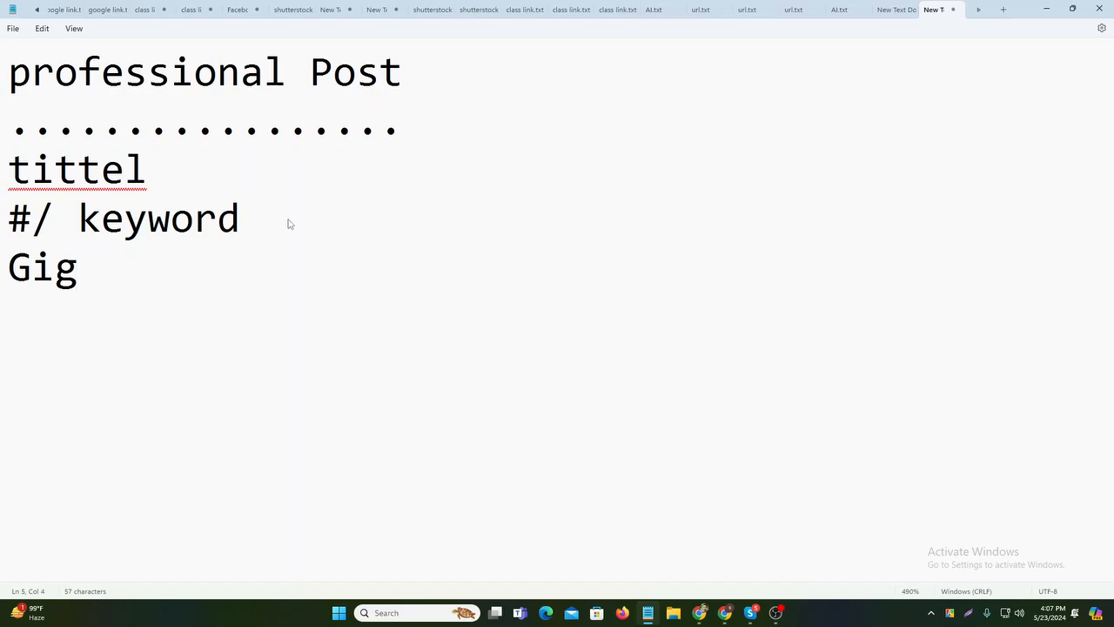
key("Return")
type(".................")
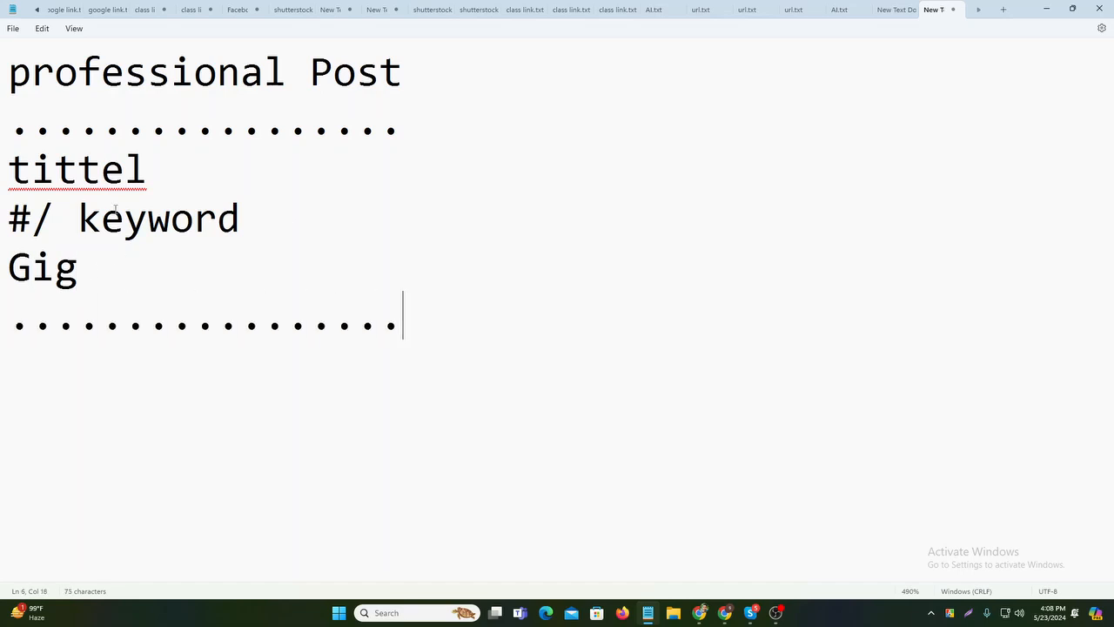
- Check the Gig and dotted lines, then minimize Notepad to reveal Facebook
left_click_drag(193, 300, 7, 312)
left_click(239, 271)
left_click_drag(239, 271, 2, 292)
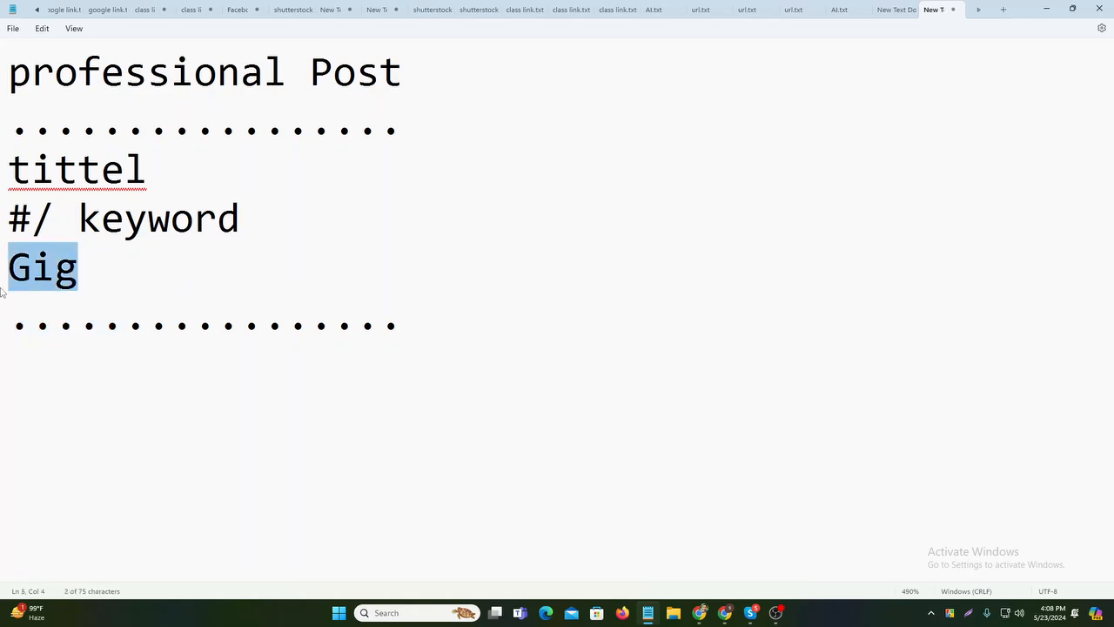
left_click(380, 304)
left_click(1048, 8)
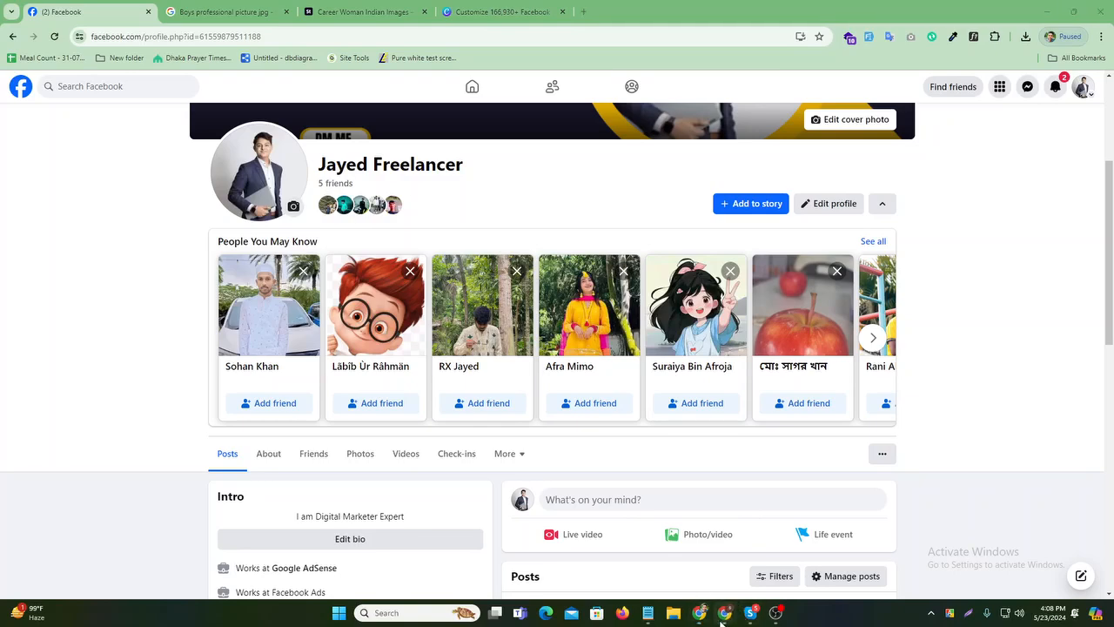
- Create a blank Facebook Post (Landscape) design from a 'Facebook post' search on Canva Home
left_click(657, 550)
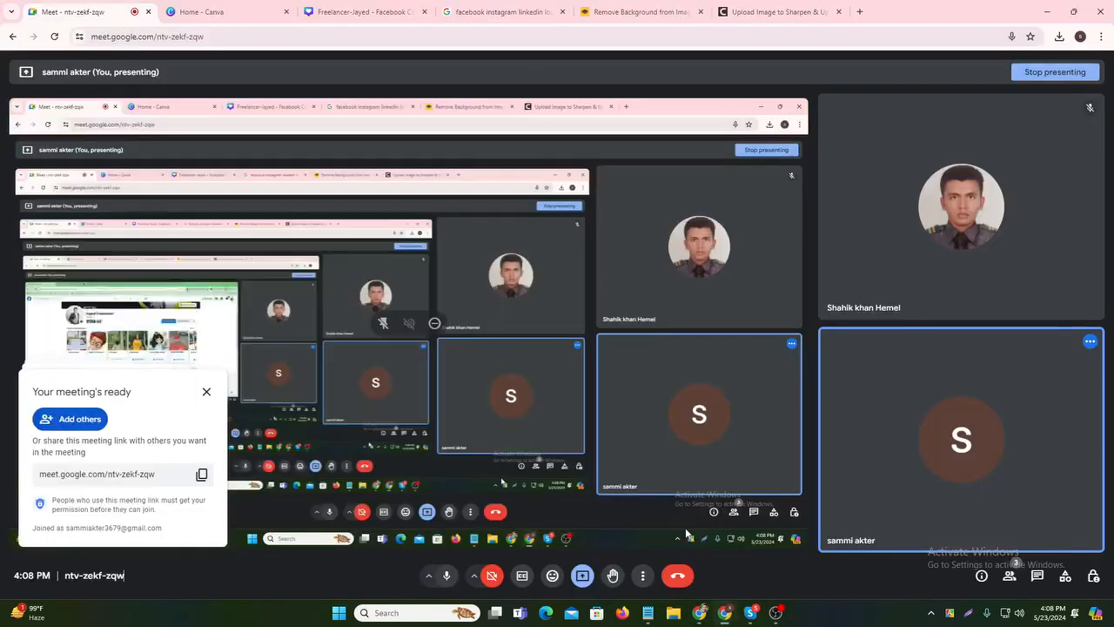
left_click(355, 7)
left_click(270, 12)
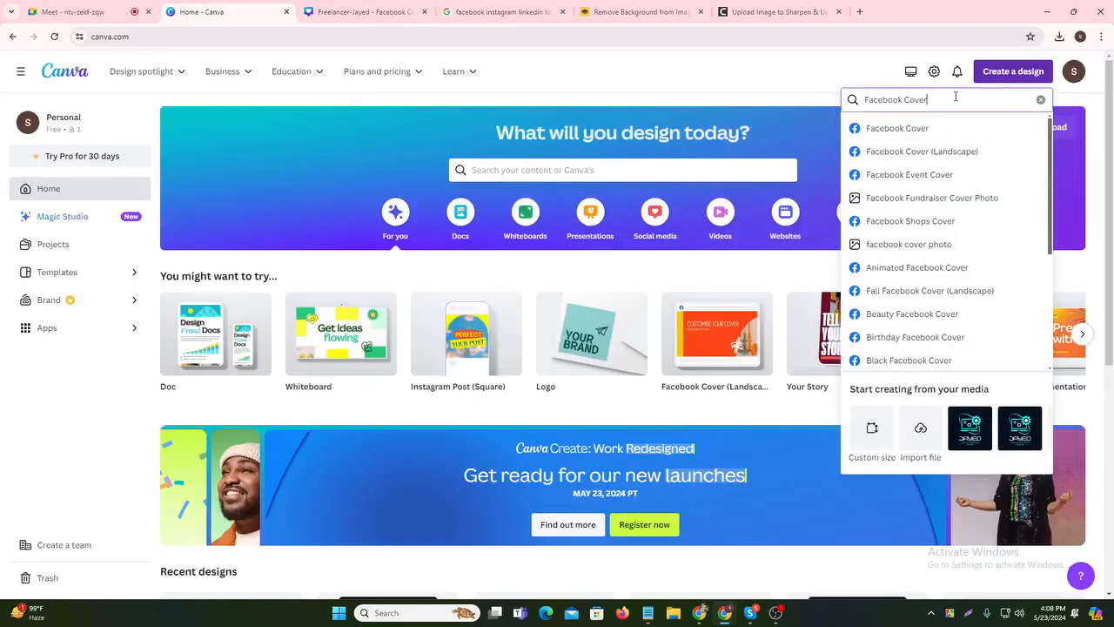
key("BackSpace")
key("BackSpace")
key("BackSpace")
key("BackSpace")
key("BackSpace")
type("po")
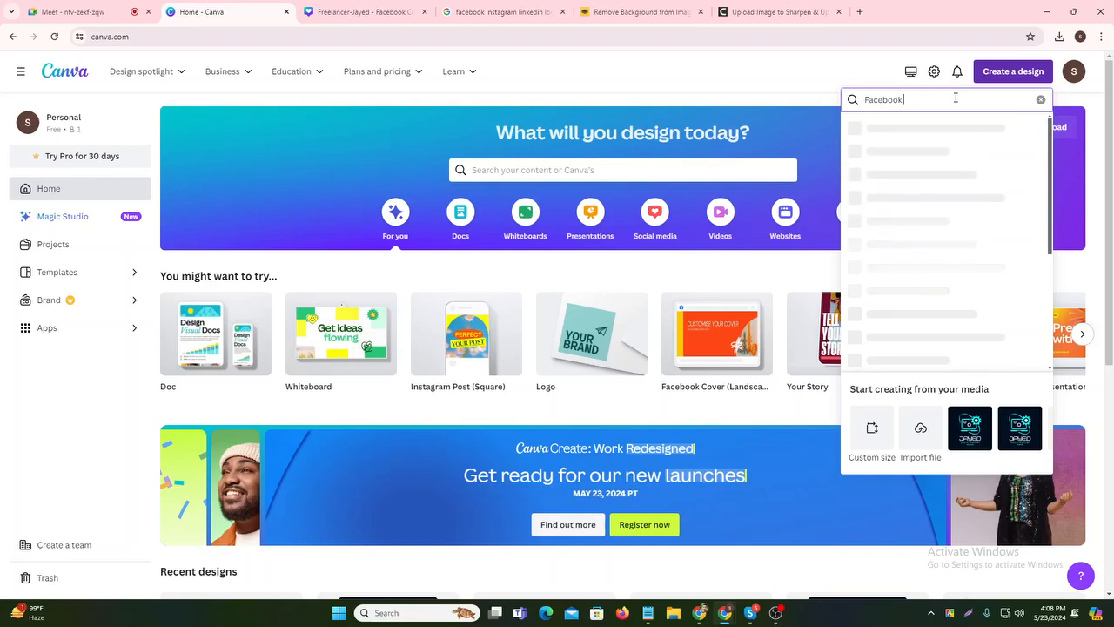
type("st")
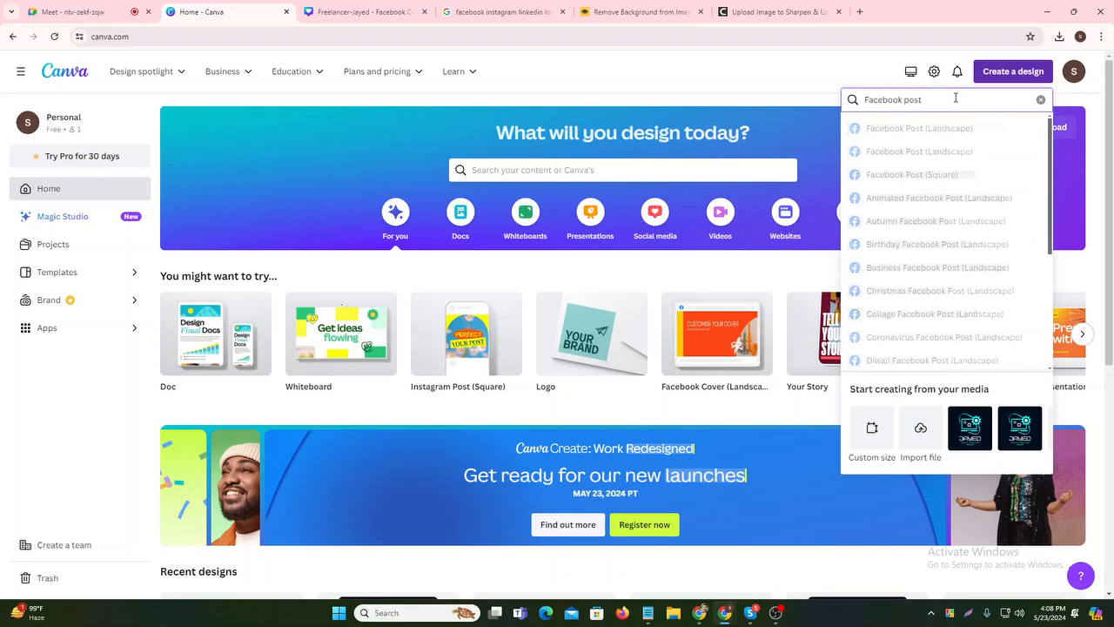
left_click(945, 128)
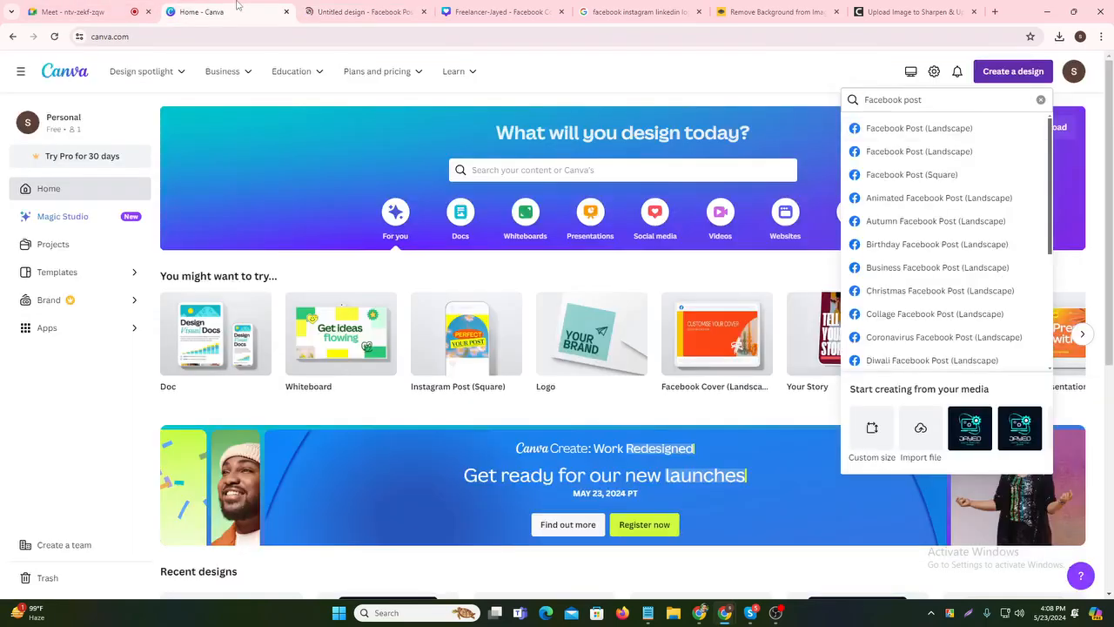
left_click(209, 11)
left_click_drag(928, 101, 861, 104)
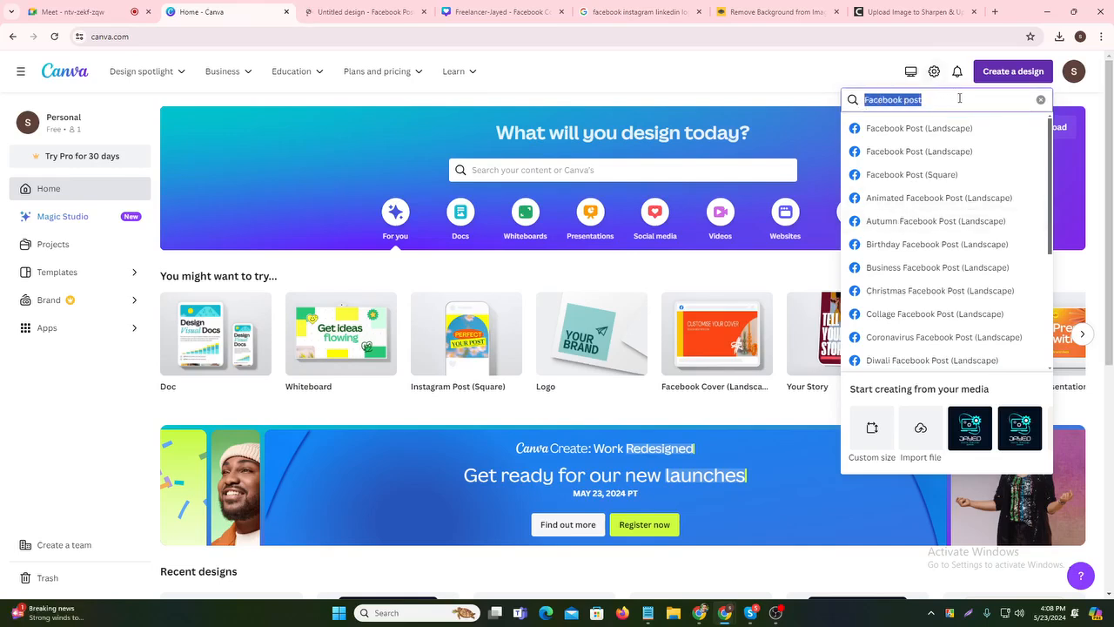
left_click(365, 11)
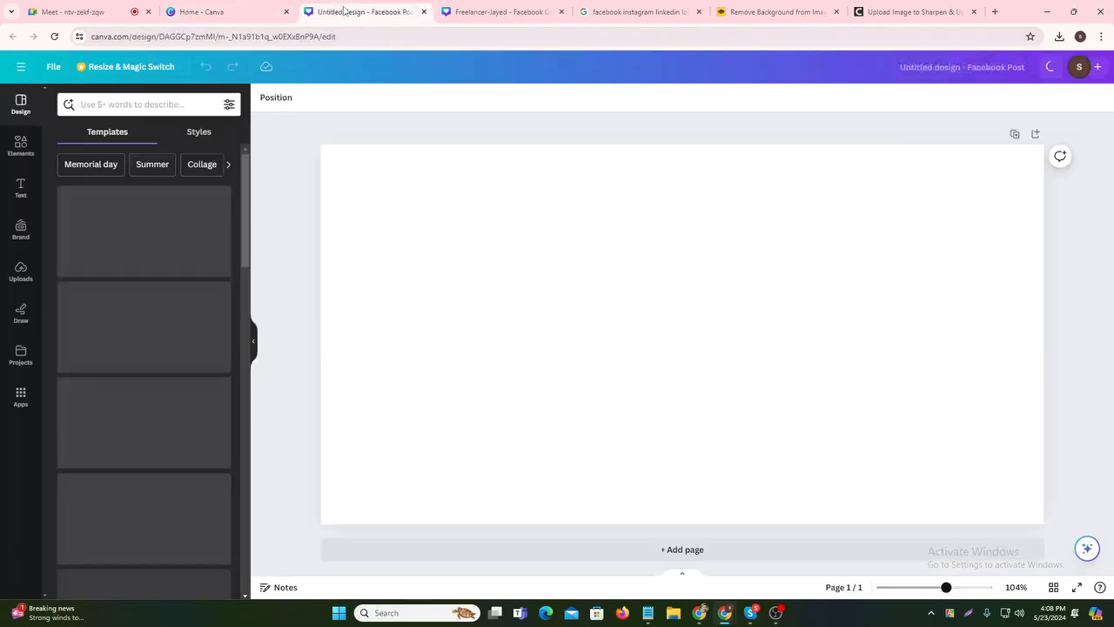
- Search the templates for 'facebook marketing', correcting the typo in the search term
left_click(132, 104)
type("fac")
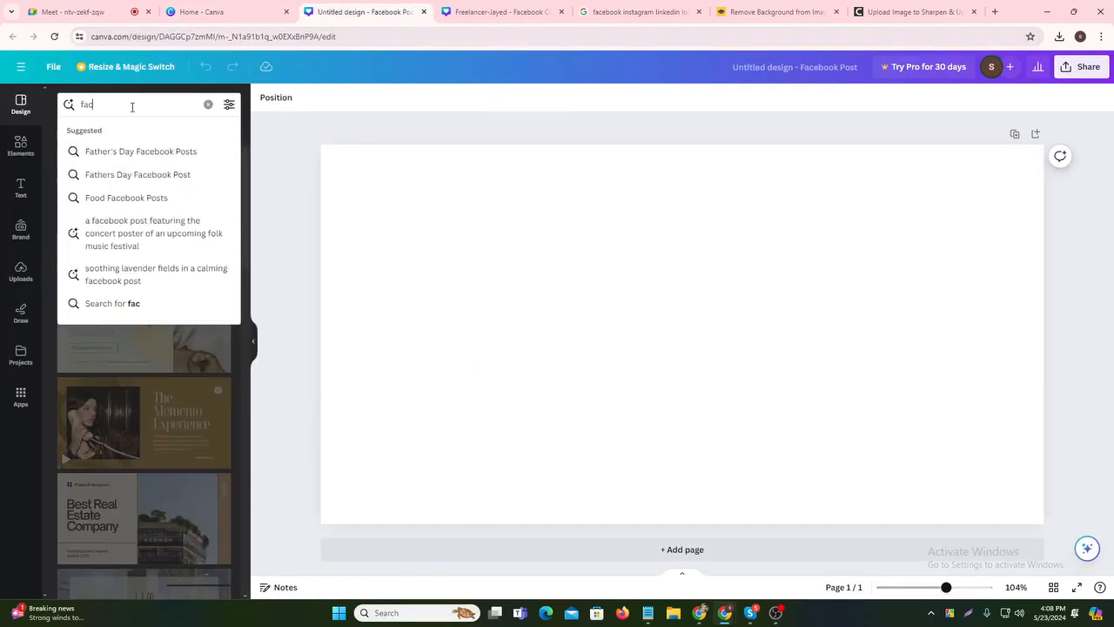
type("ebook")
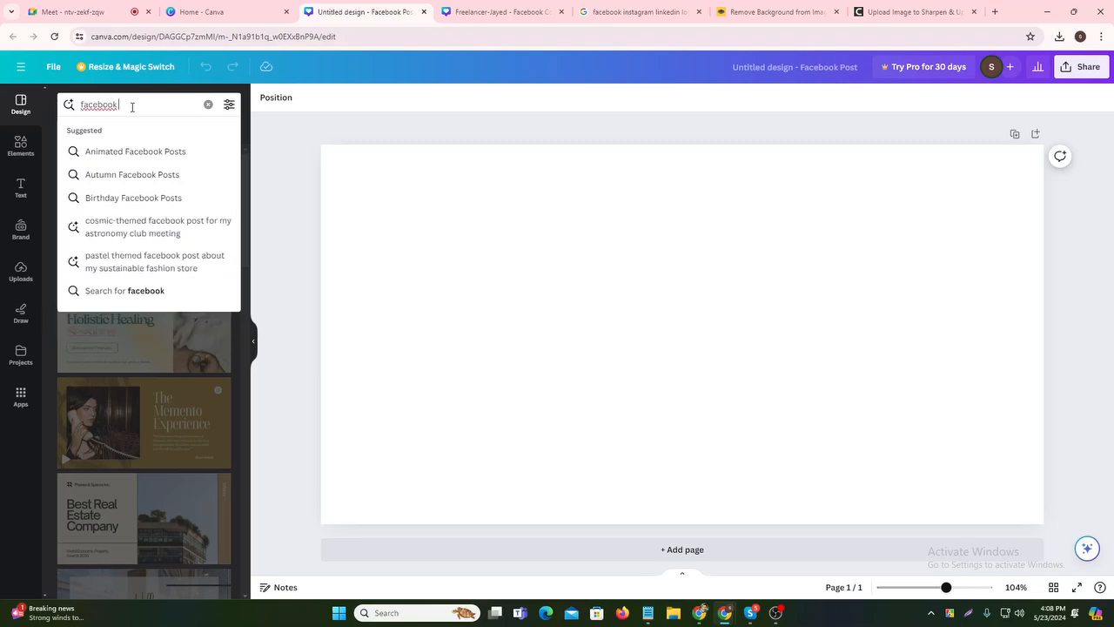
type(" marjeting")
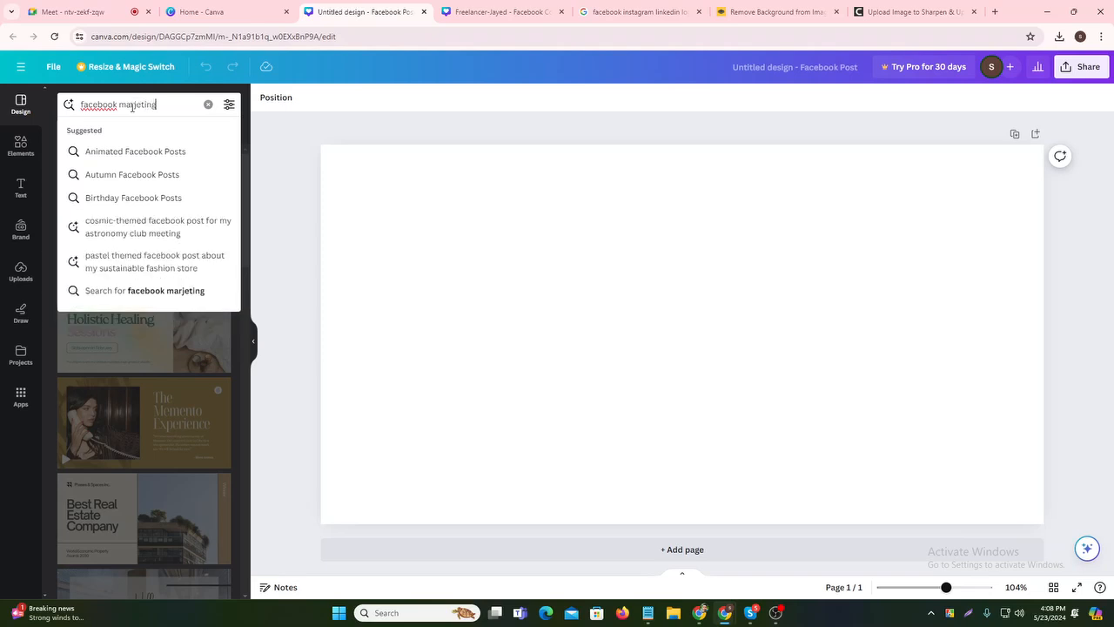
key("Return")
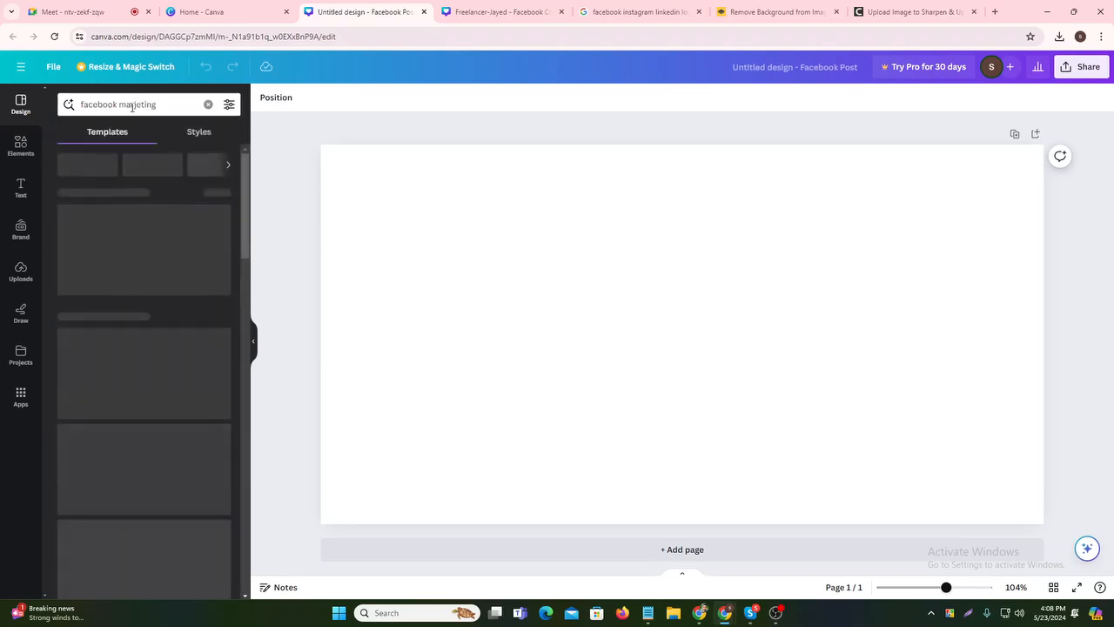
scroll(213, 506, "down", 6)
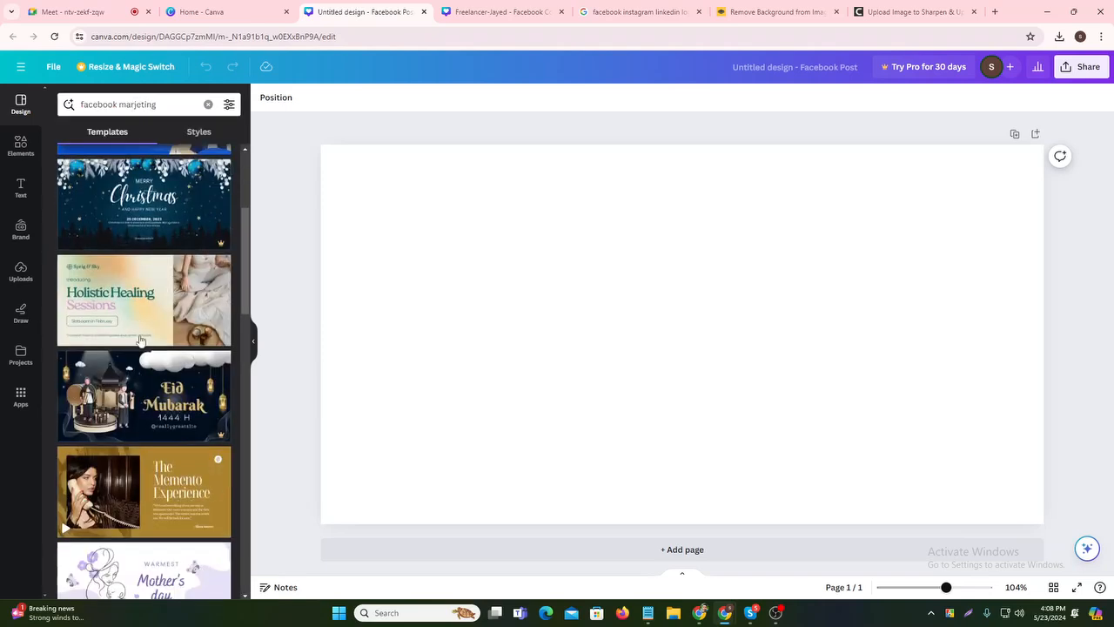
scroll(156, 379, "up", 5)
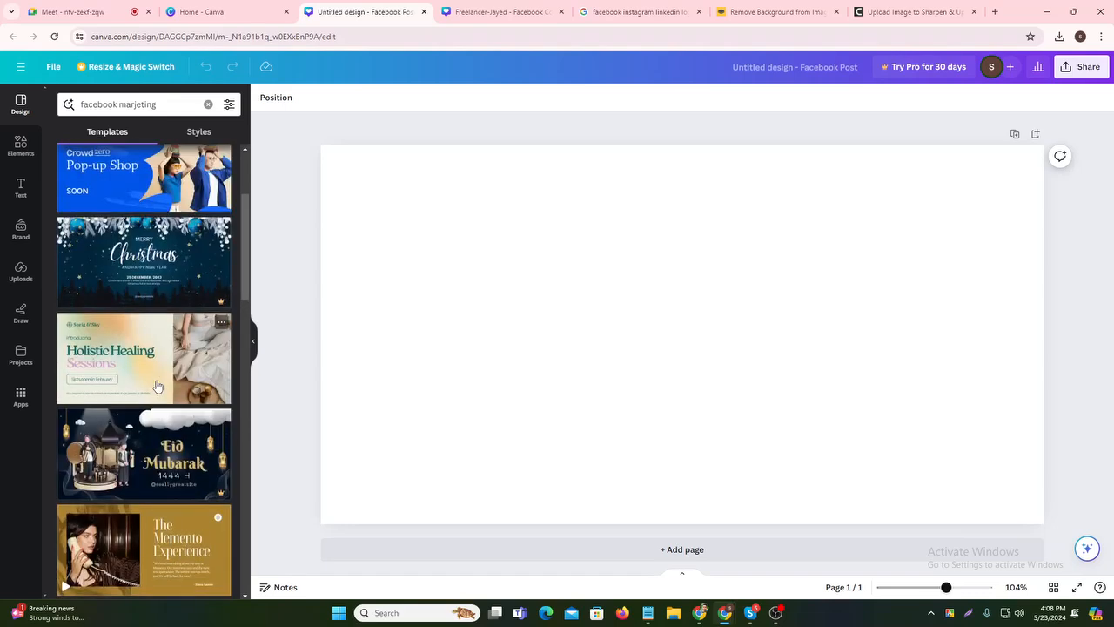
left_click(140, 106)
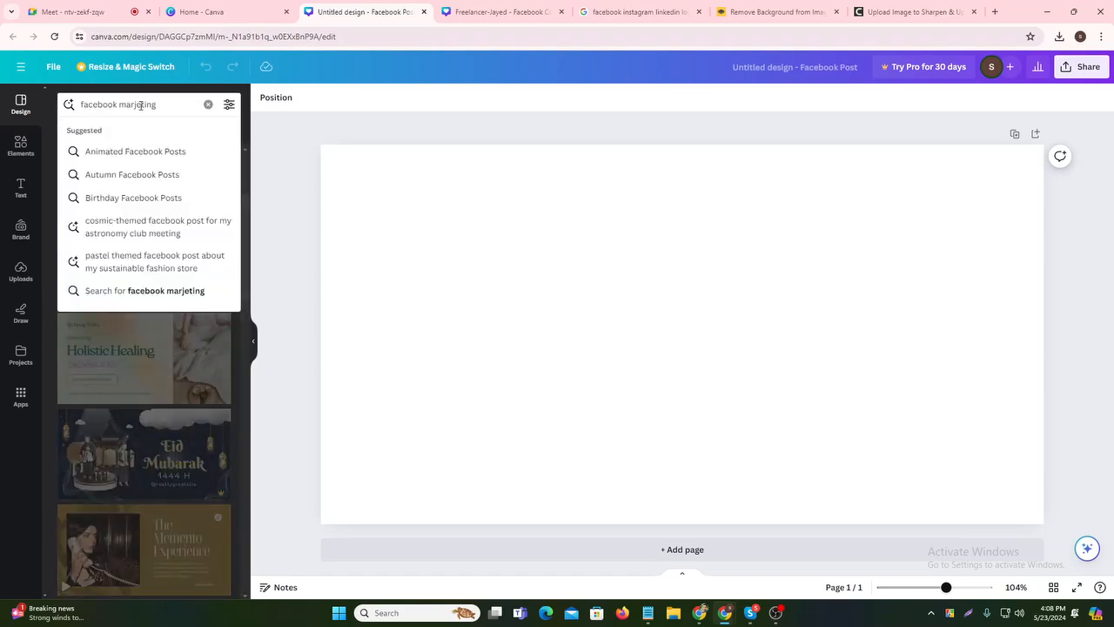
key("BackSpace")
type("k")
key("Return")
left_click(141, 105)
key("Escape")
key("BackSpace")
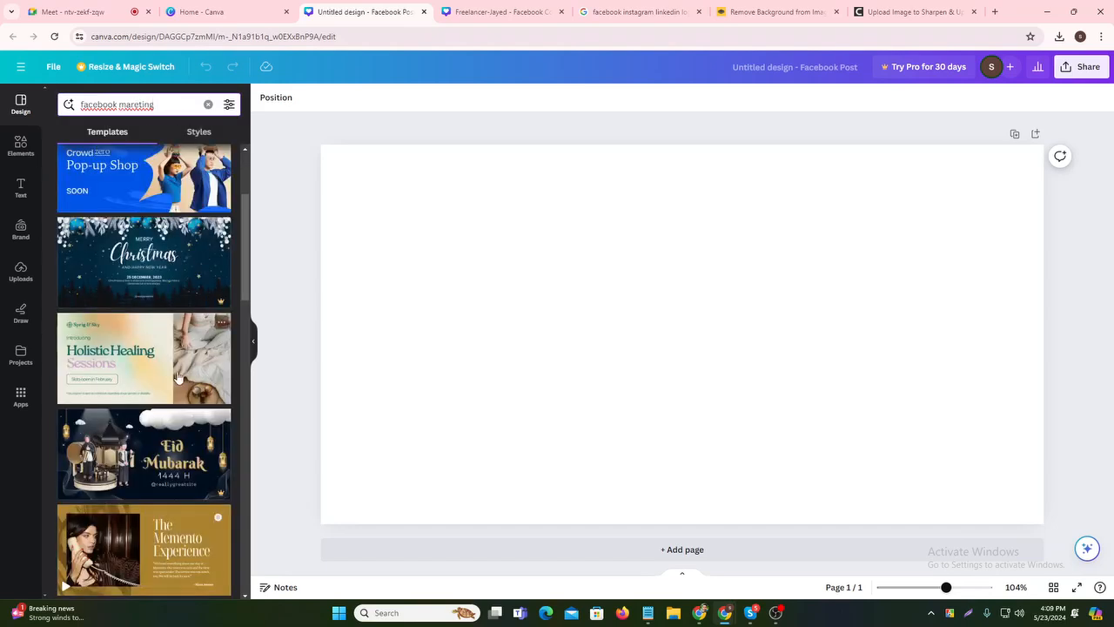
key("Return")
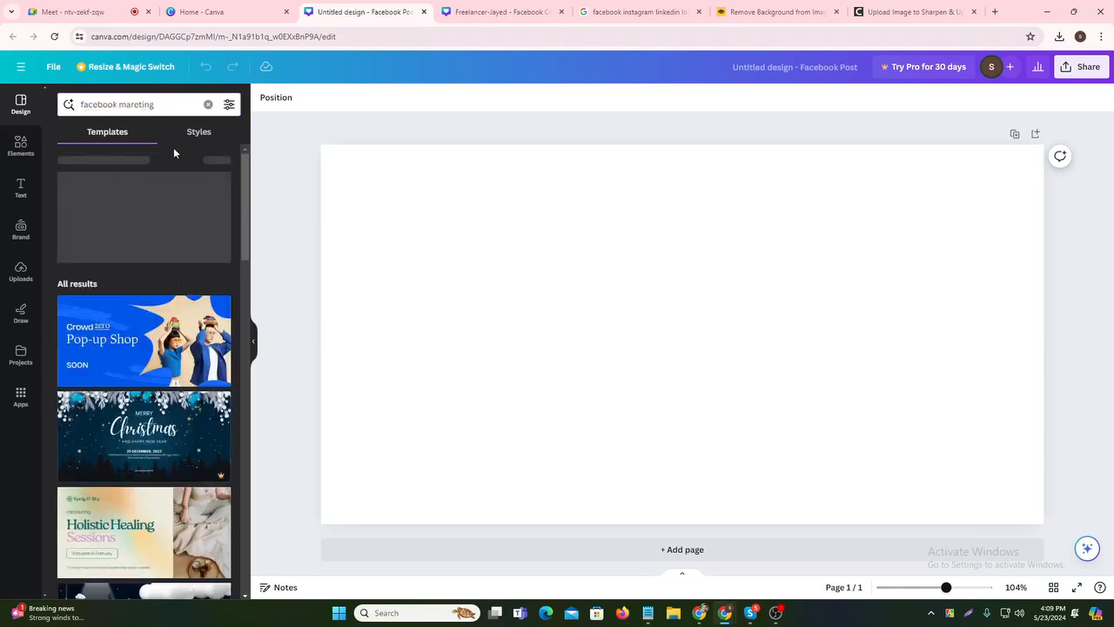
- Apply the Business Consultant template, zoom out to fit the post and select its photo frame
scroll(166, 426, "down", 10)
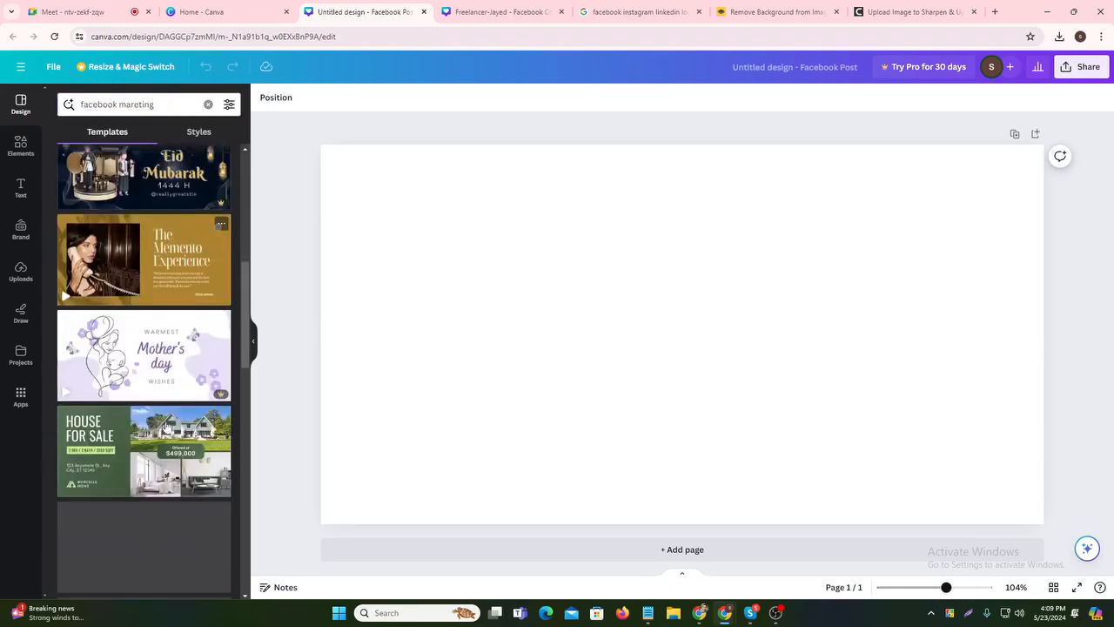
scroll(166, 426, "down", 6)
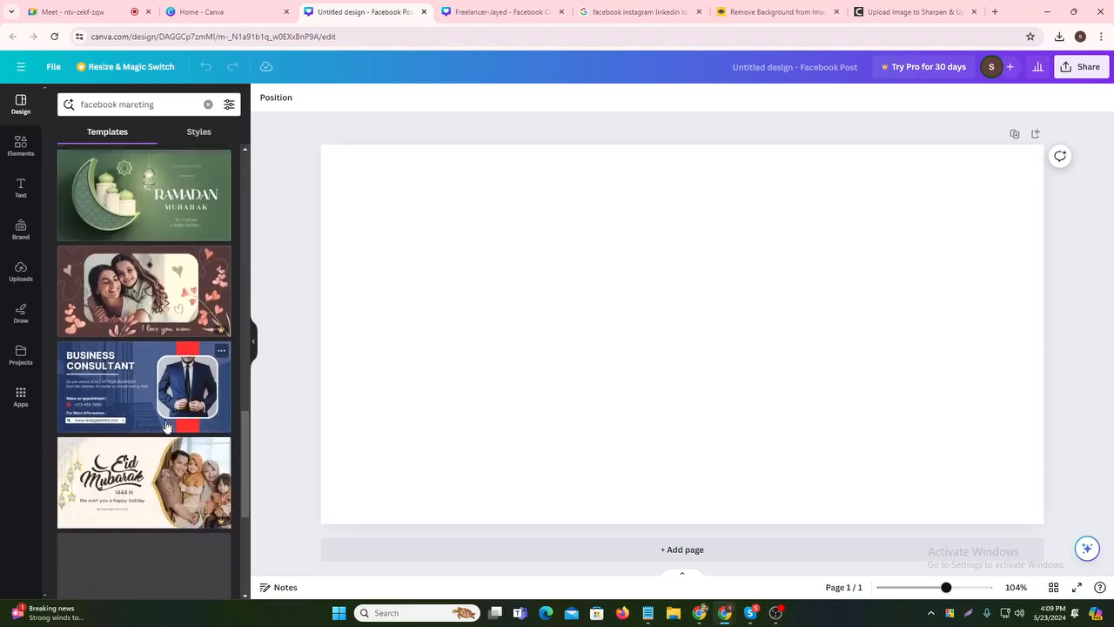
scroll(166, 426, "down", 4)
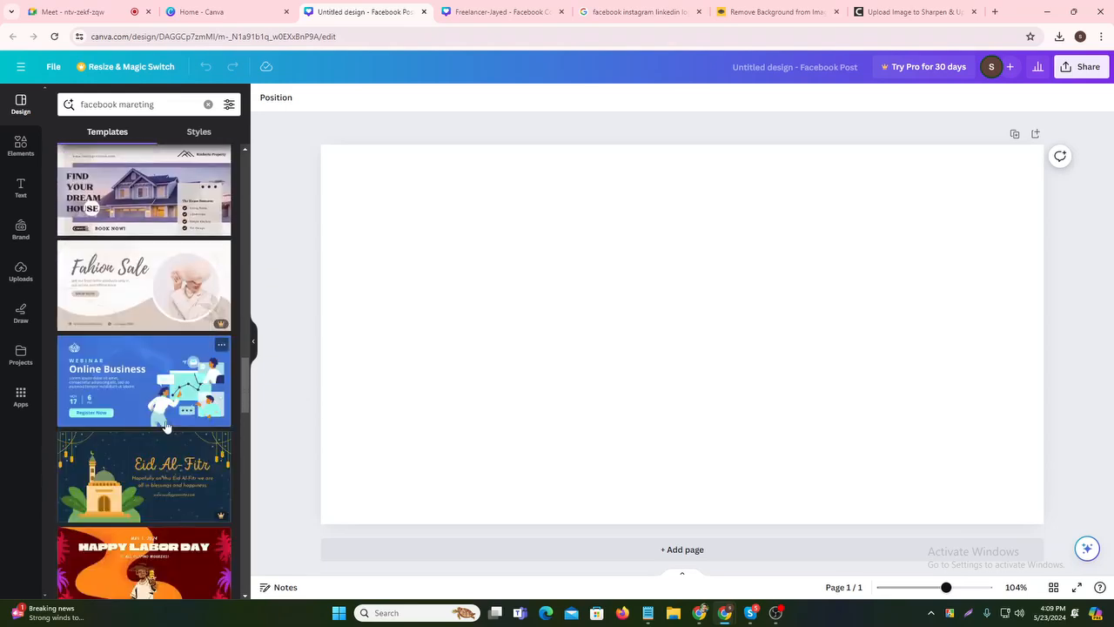
scroll(165, 425, "down", 5)
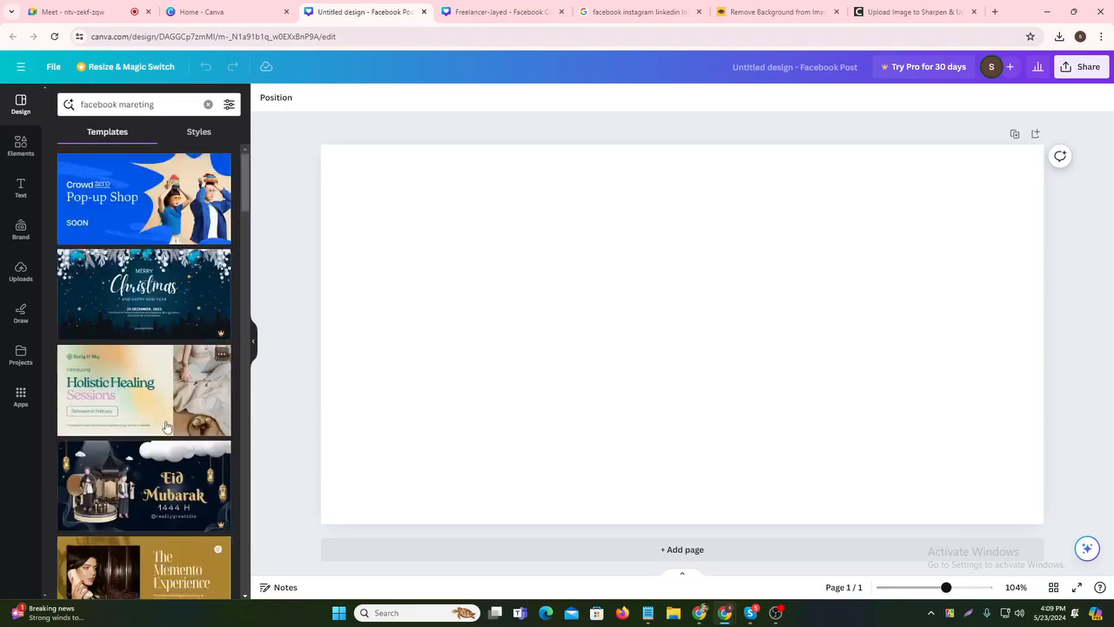
scroll(166, 425, "down", 5)
scroll(165, 428, "down", 5)
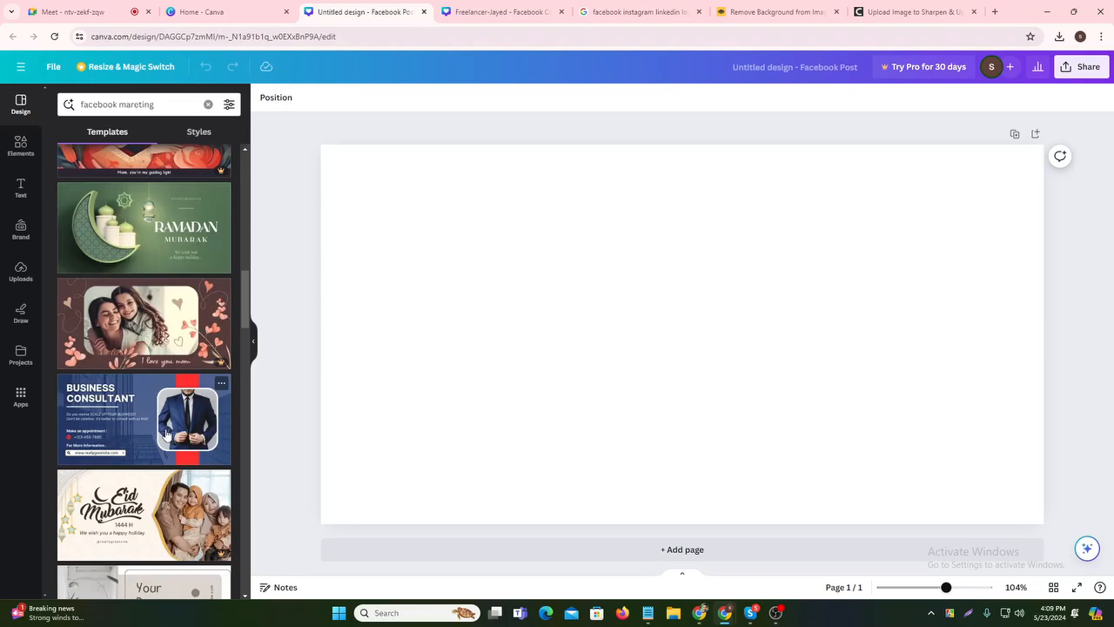
scroll(165, 432, "down", 2)
scroll(166, 432, "up", 2)
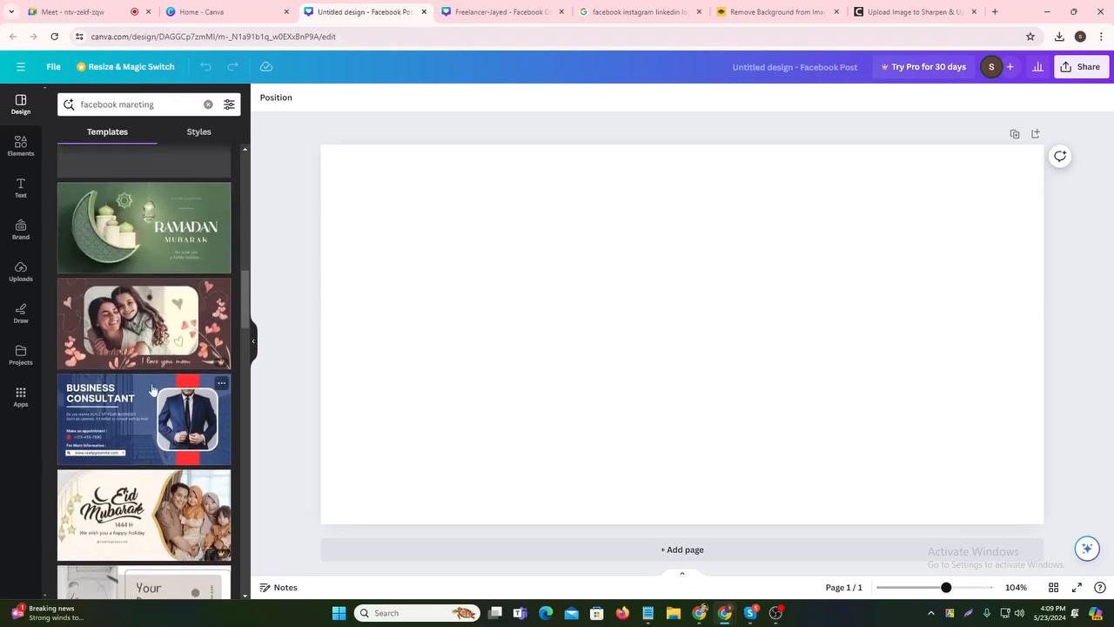
left_click(154, 400)
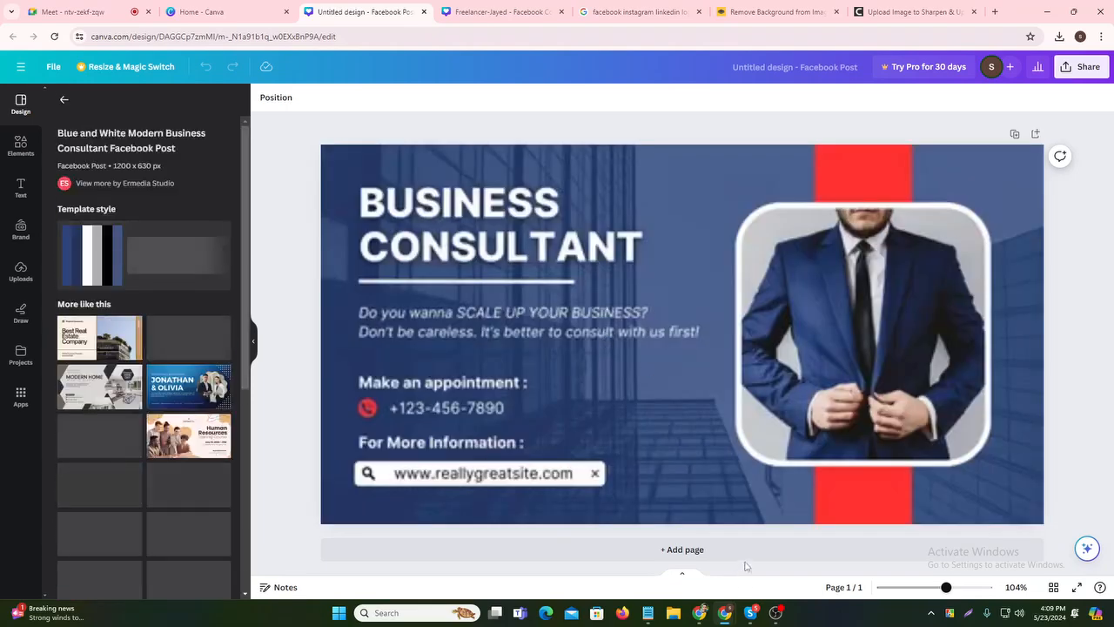
mouse_move(946, 588)
left_mouse_down()
mouse_move(917, 593)
mouse_move(937, 590)
left_mouse_up()
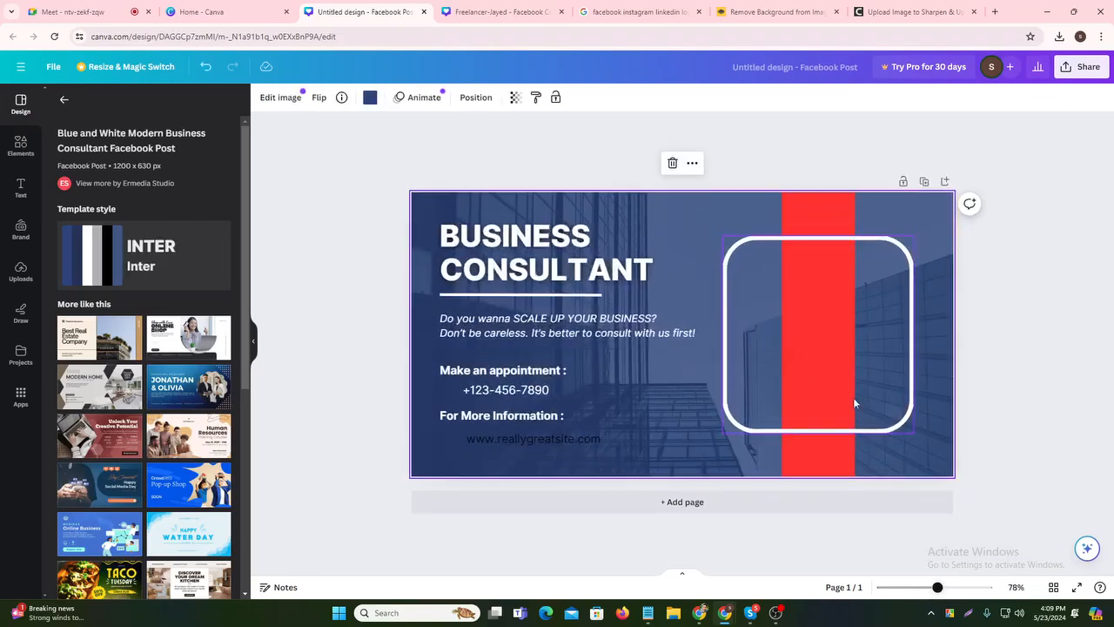
left_click(769, 327)
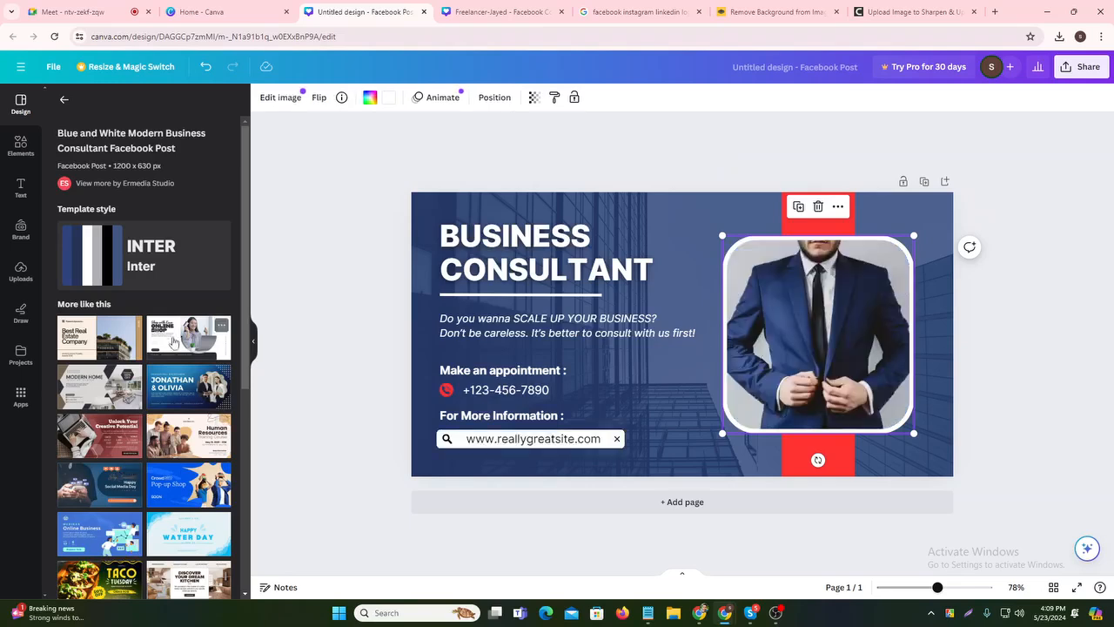
- Switch to the blue Professional Businessman template and delete the photo, keeping its wavy frame
scroll(201, 427, "down", 3)
scroll(193, 443, "up", 2)
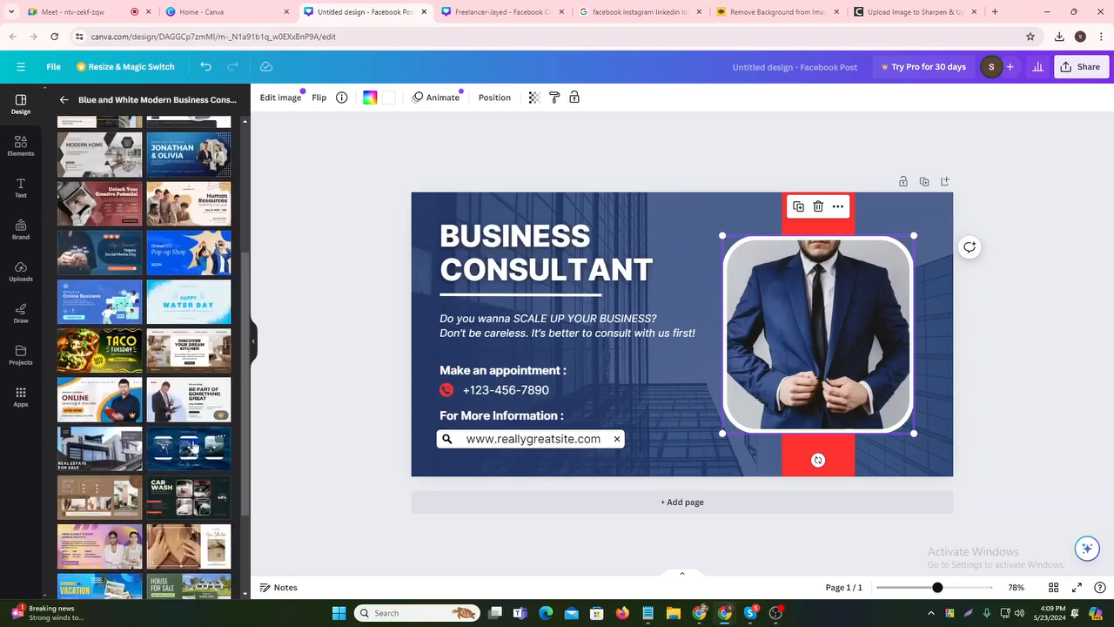
left_click(180, 383)
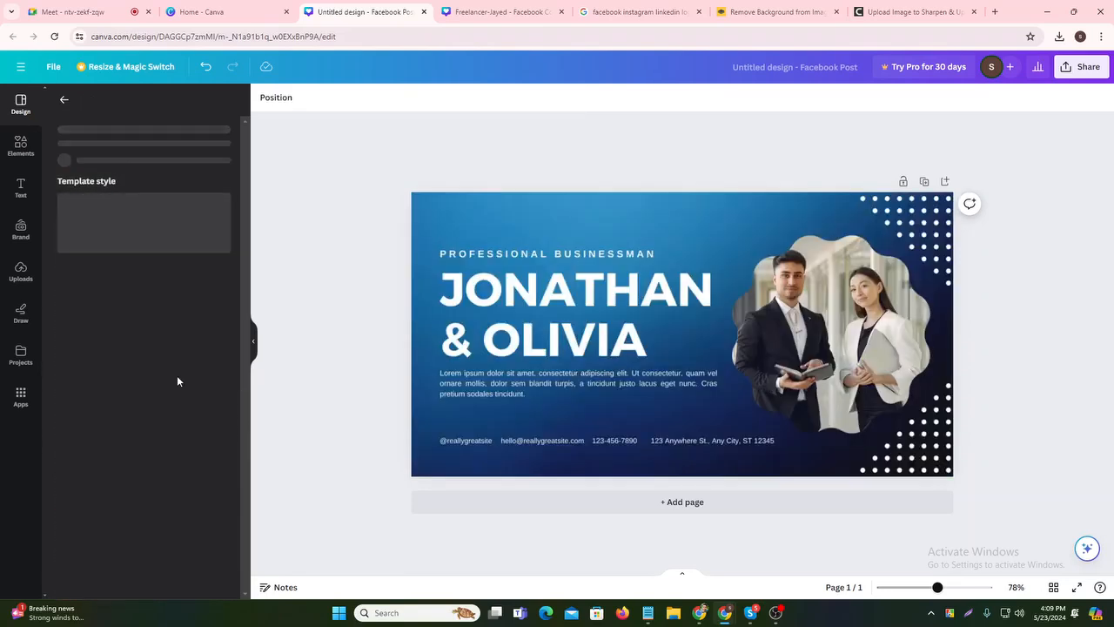
left_click(840, 333)
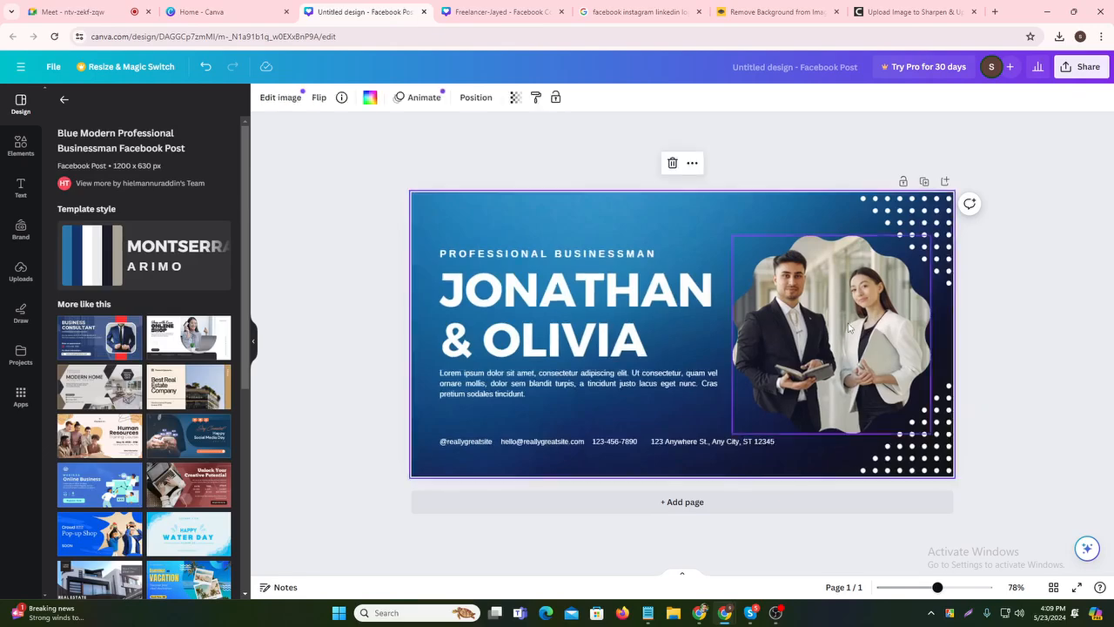
left_click(835, 206)
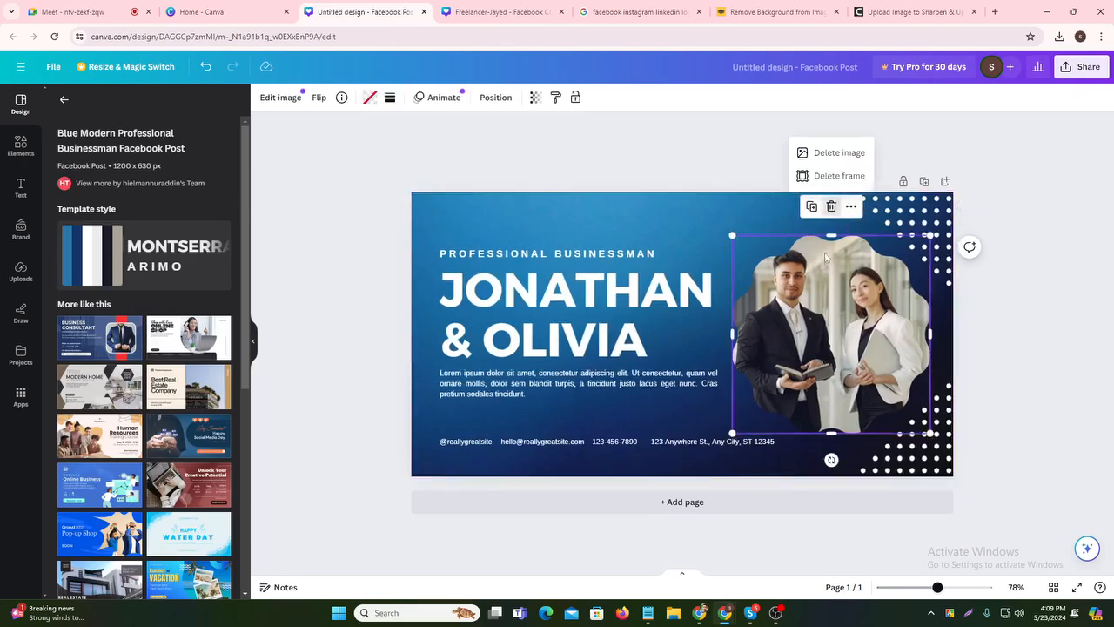
left_click(839, 153)
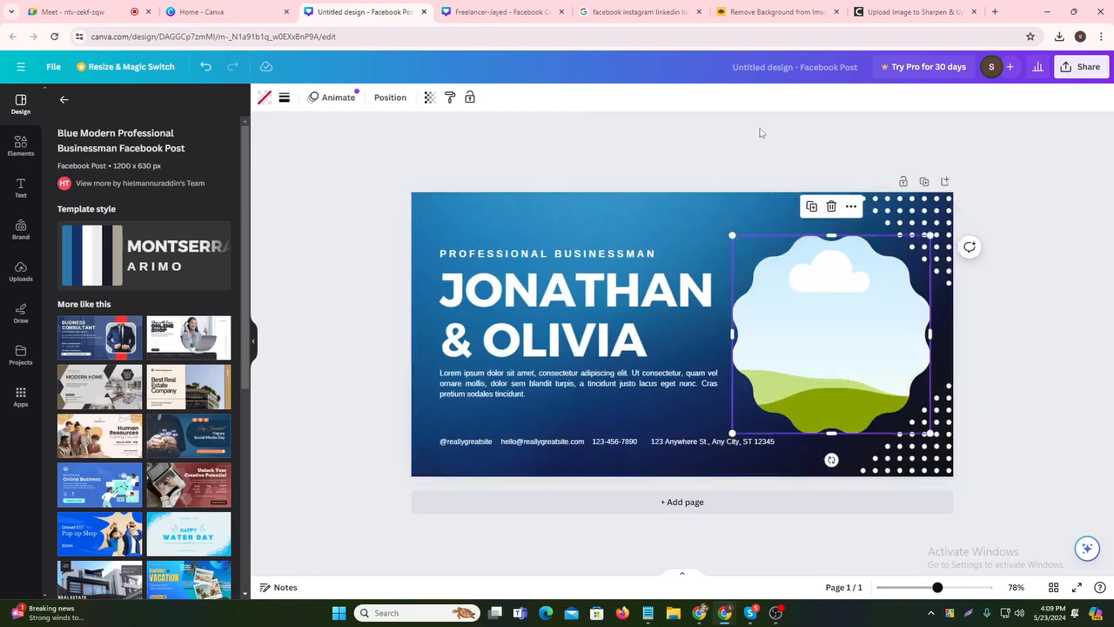
left_click(775, 12)
left_click(914, 11)
- Search Google Images for 'facebook logo png' and save the blue circular logo to Downloads
left_click(995, 11)
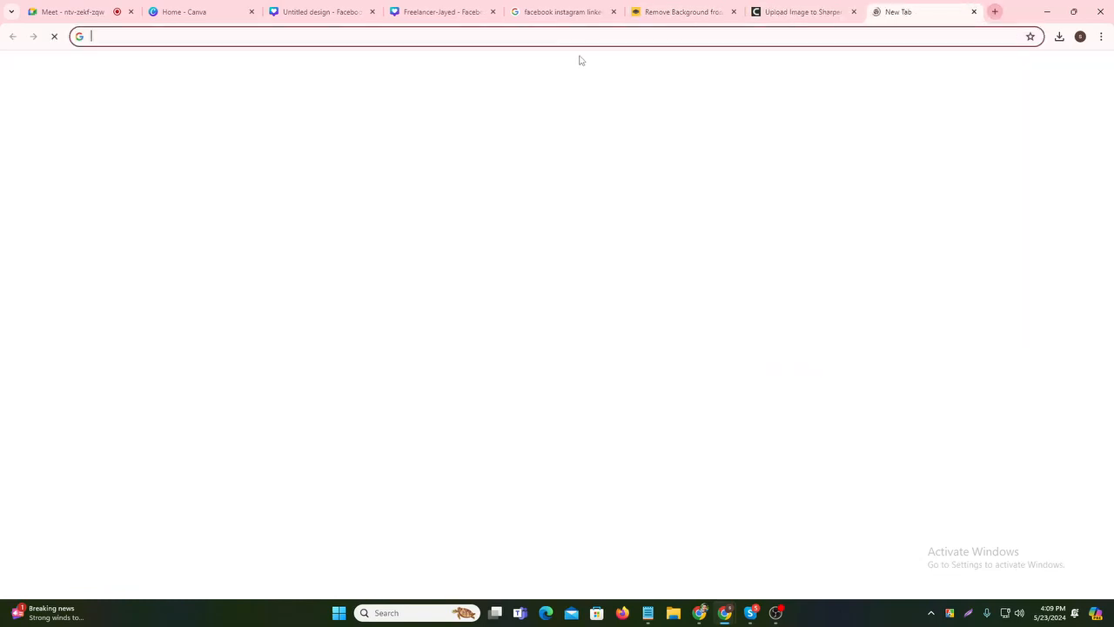
type("face")
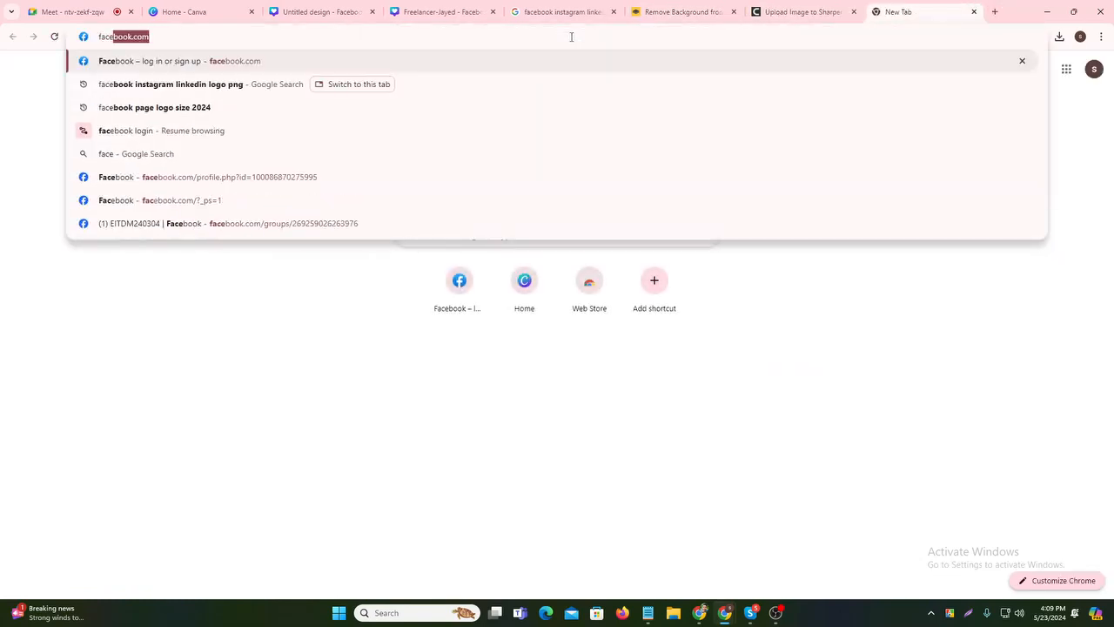
type("book logo")
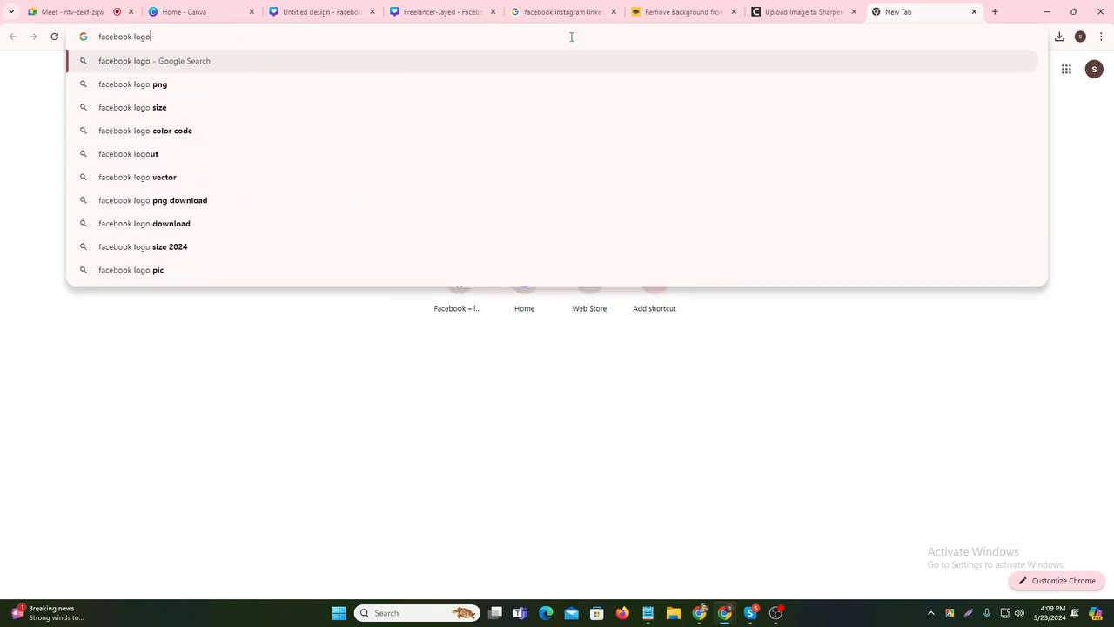
type(" png")
key("Return")
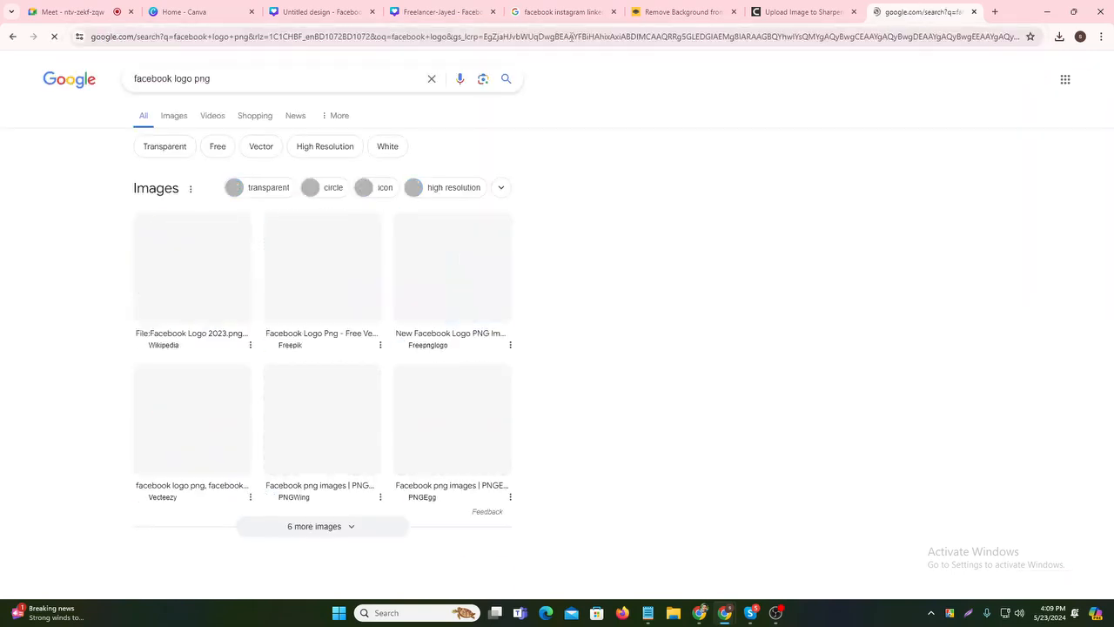
left_click(171, 115)
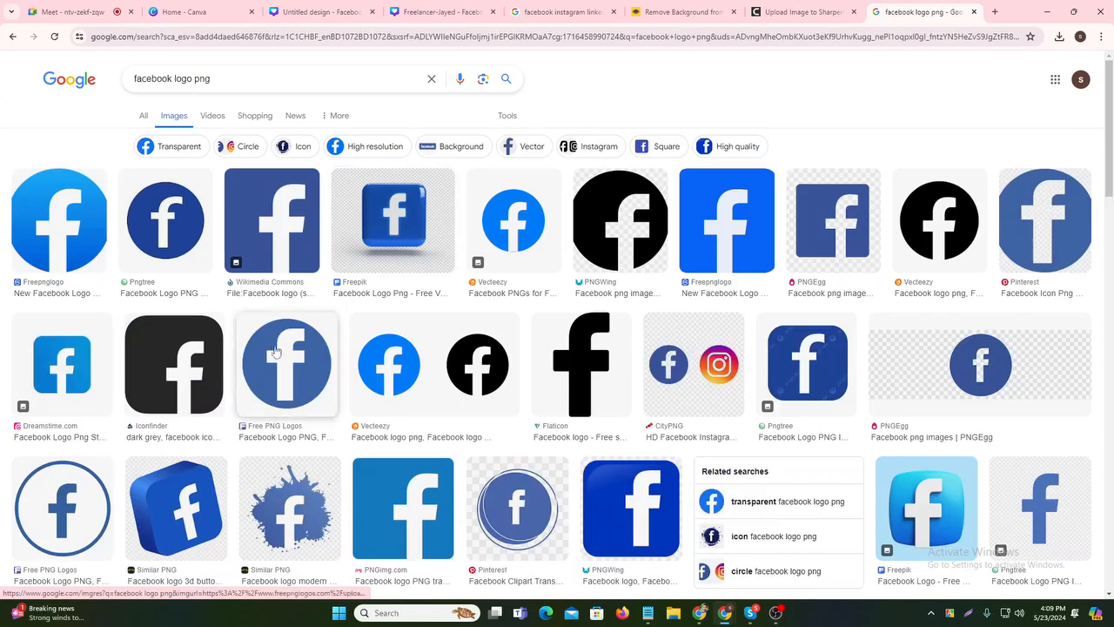
left_click(79, 228)
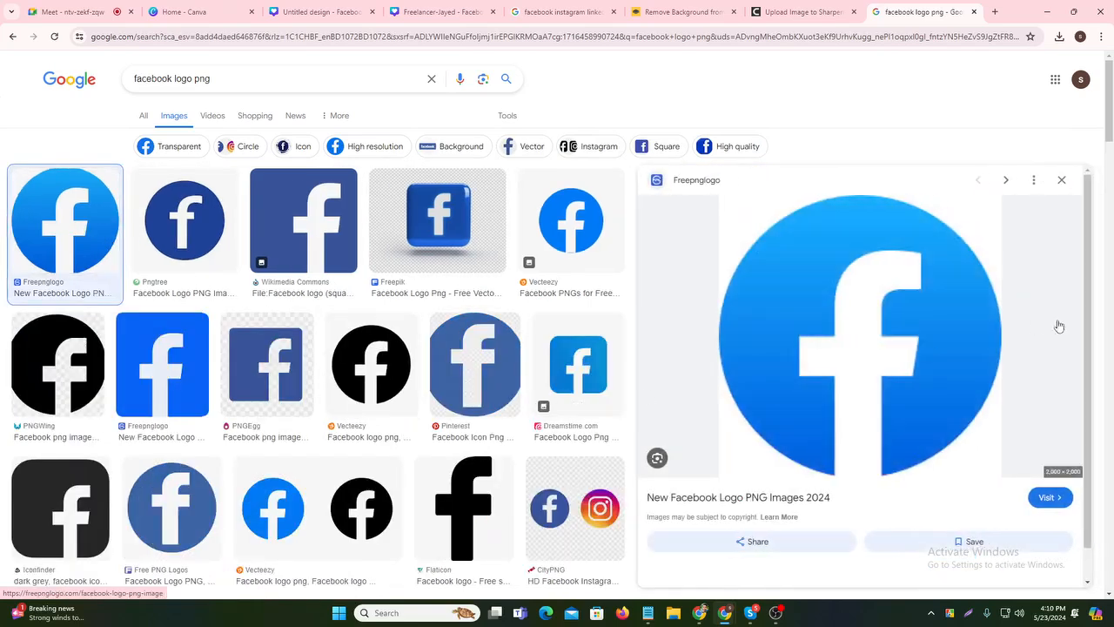
right_click(859, 293)
left_click(937, 461)
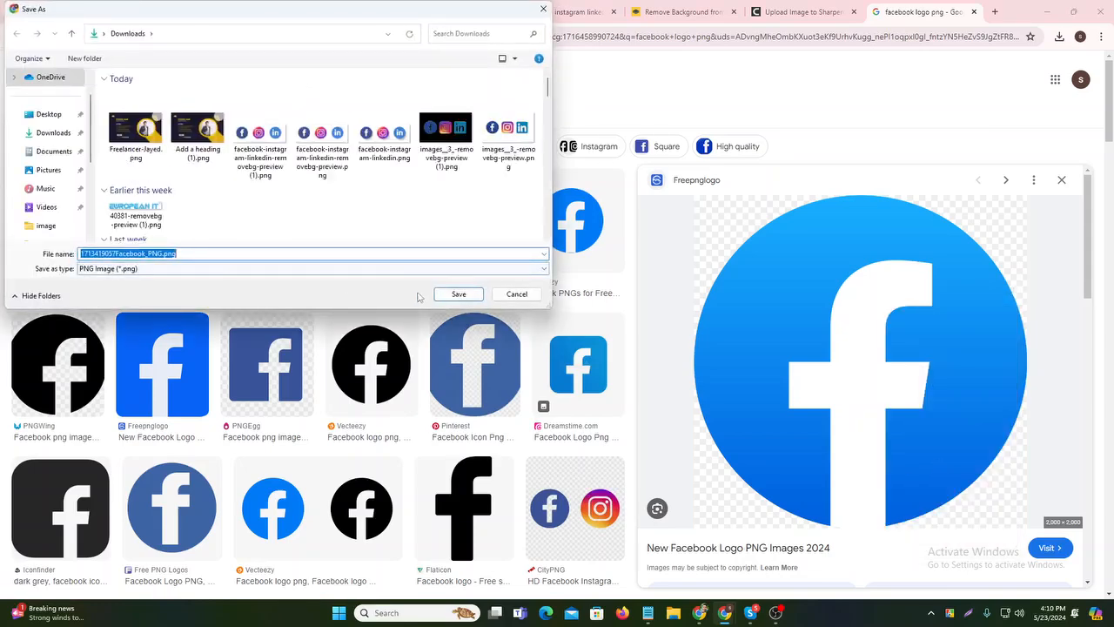
left_click(457, 294)
- Upload the downloaded Facebook logo to Canva and drop it into the wavy frame
left_click(318, 12)
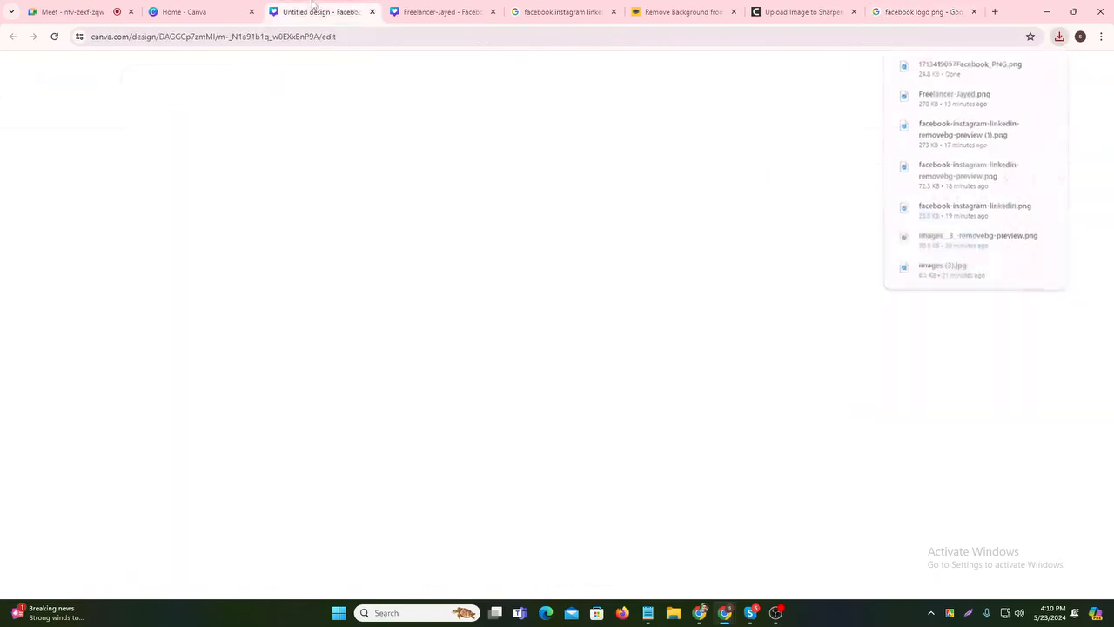
left_click(412, 7)
left_click(318, 11)
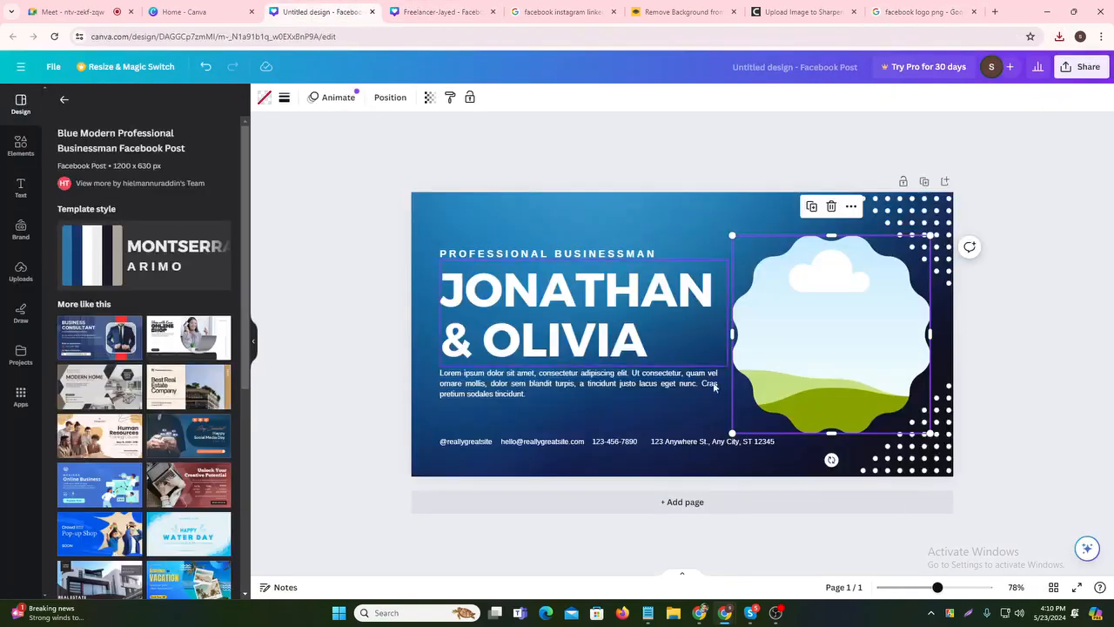
left_click(21, 271)
left_click(125, 134)
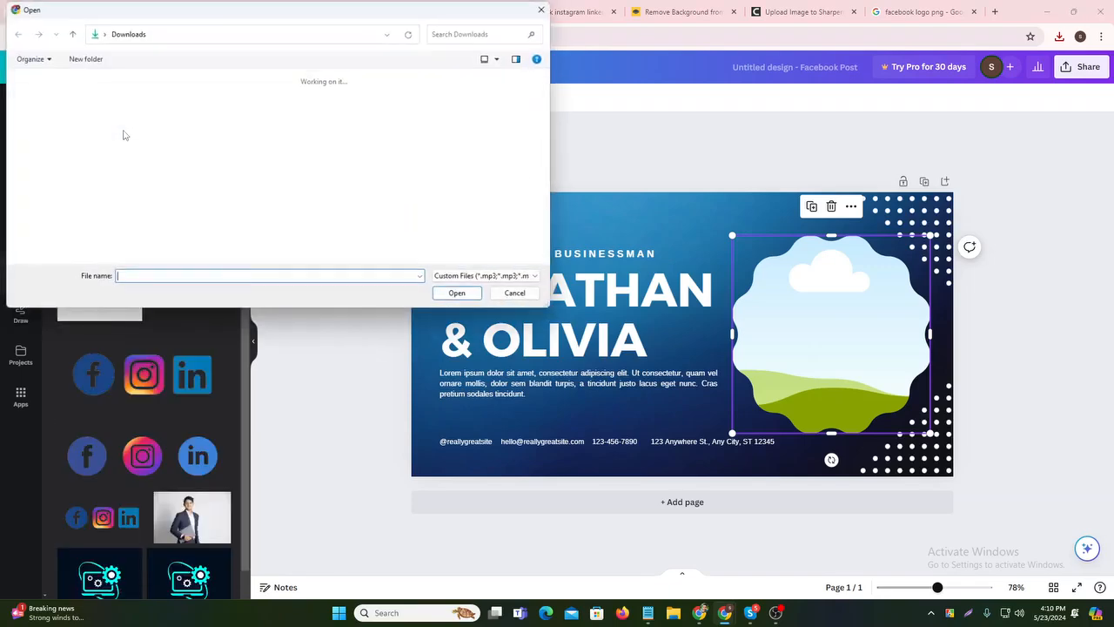
left_click(139, 122)
double_click(139, 122)
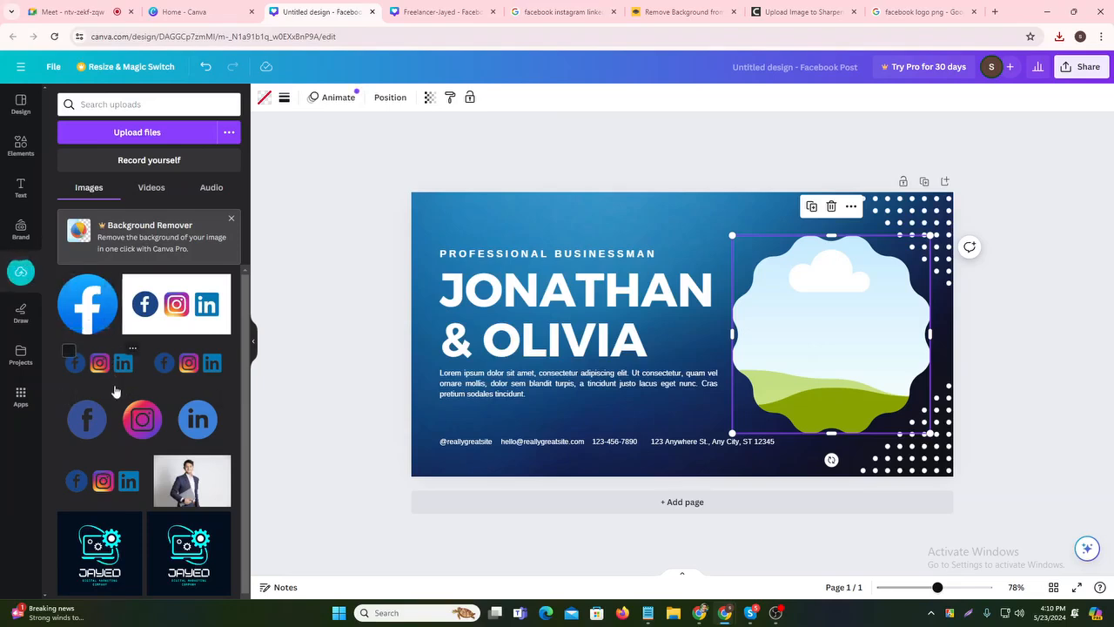
left_click(90, 322)
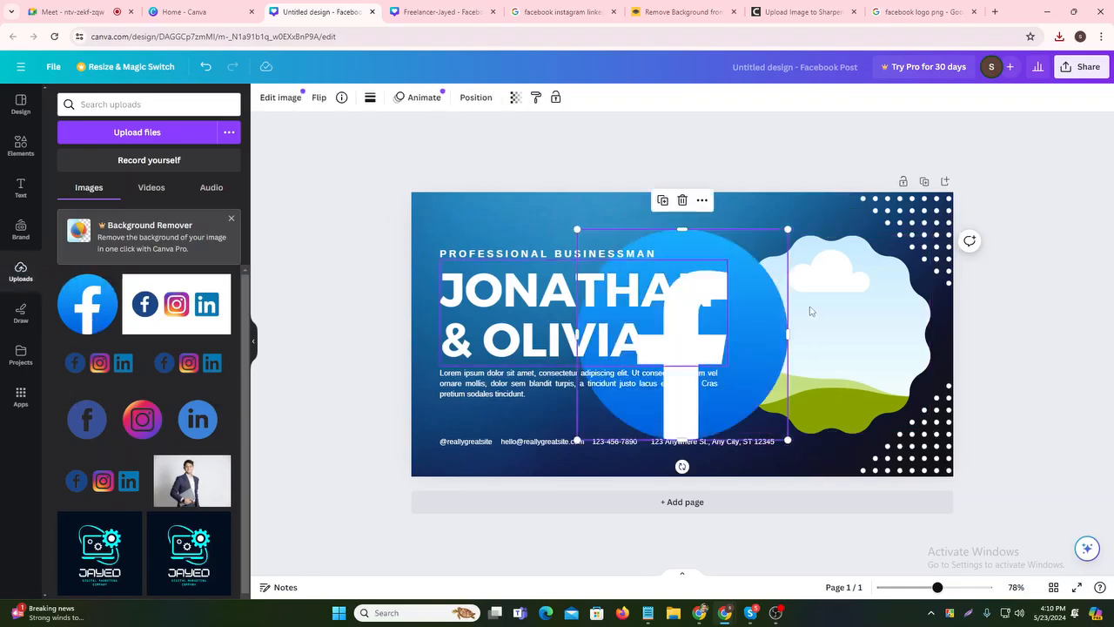
left_click_drag(747, 348, 831, 335)
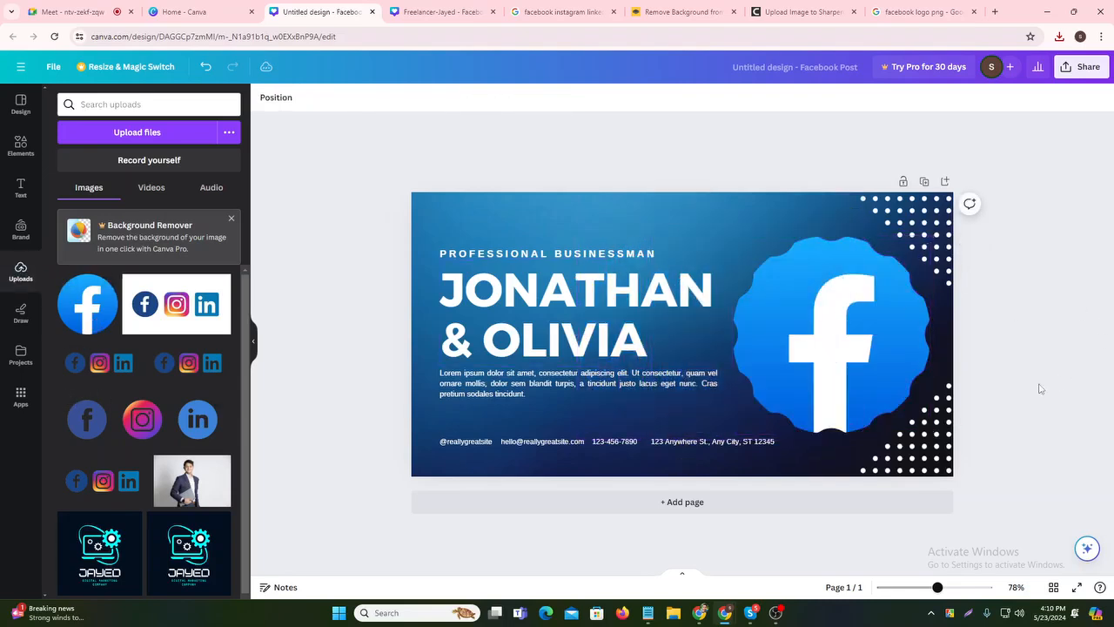
- Replace the JONATHAN & OLIVIA heading text with FACEBOOK MARKETING
left_click(528, 322)
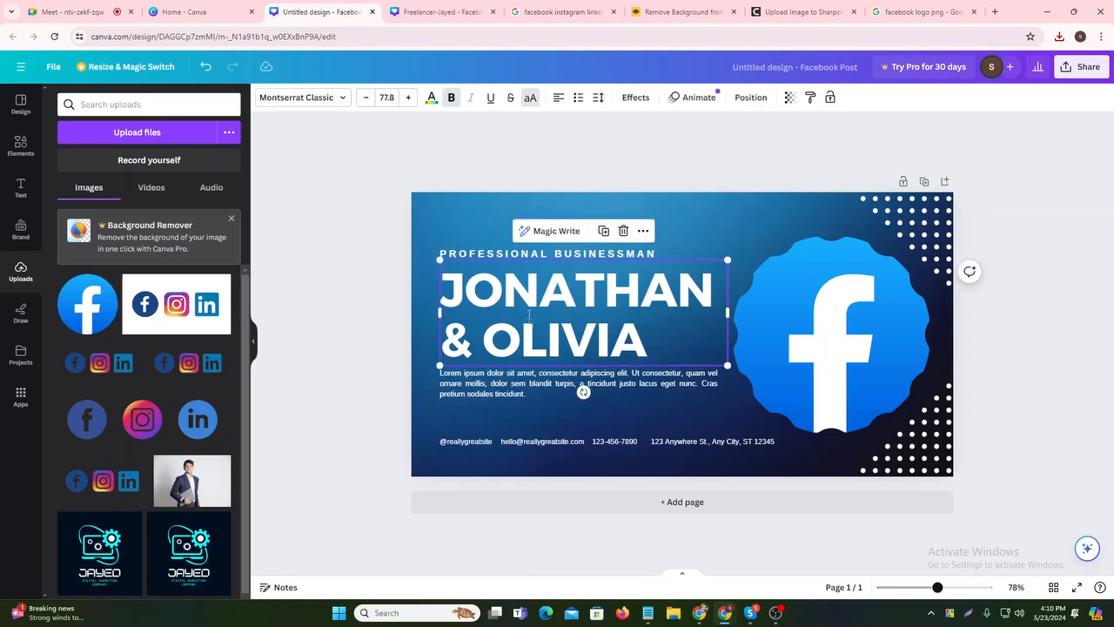
double_click(548, 290)
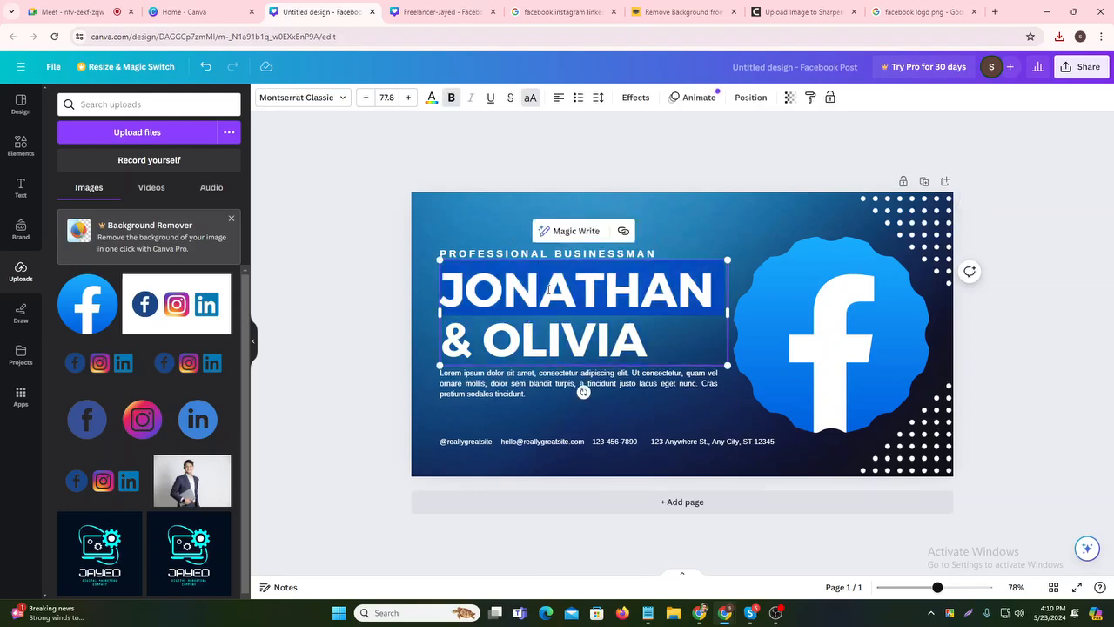
key("BackSpace")
type("FACE")
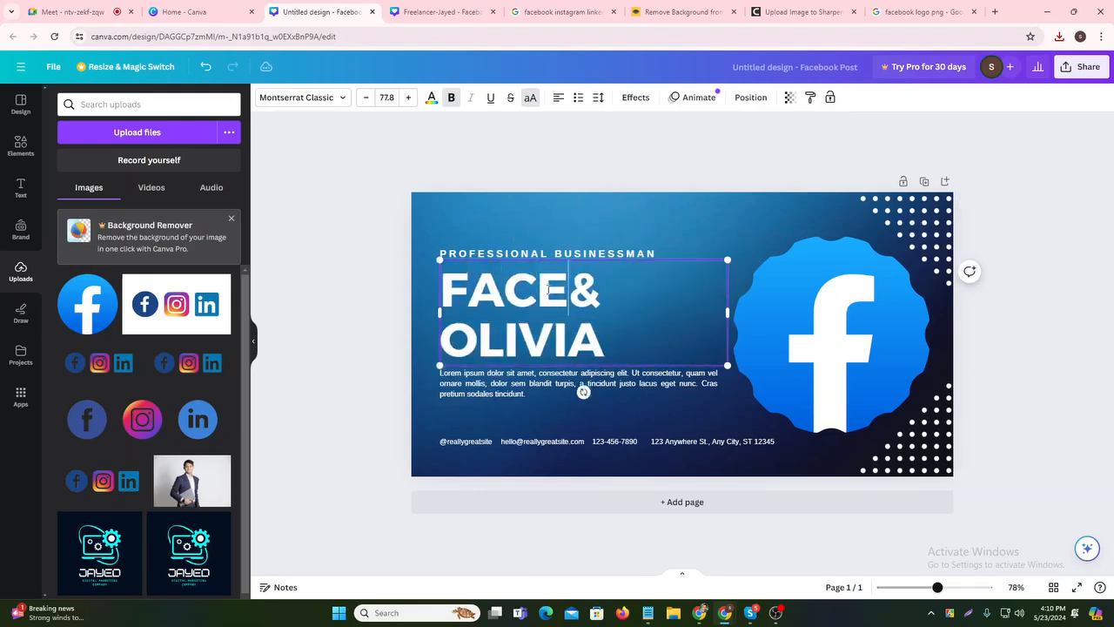
type("BOOK")
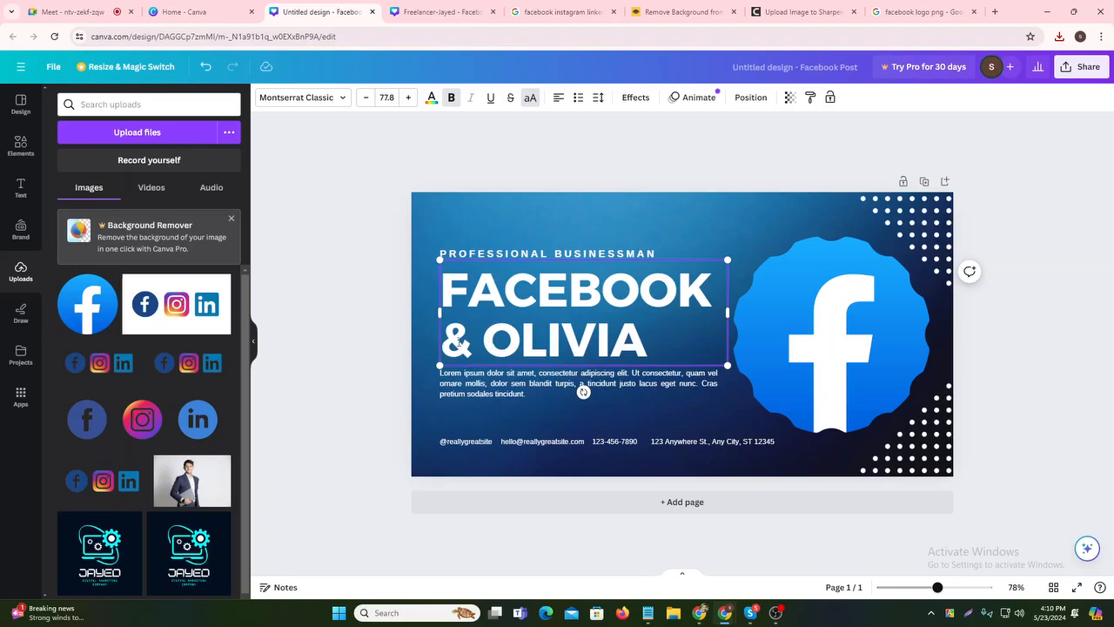
left_click_drag(472, 343, 648, 346)
key("BackSpace")
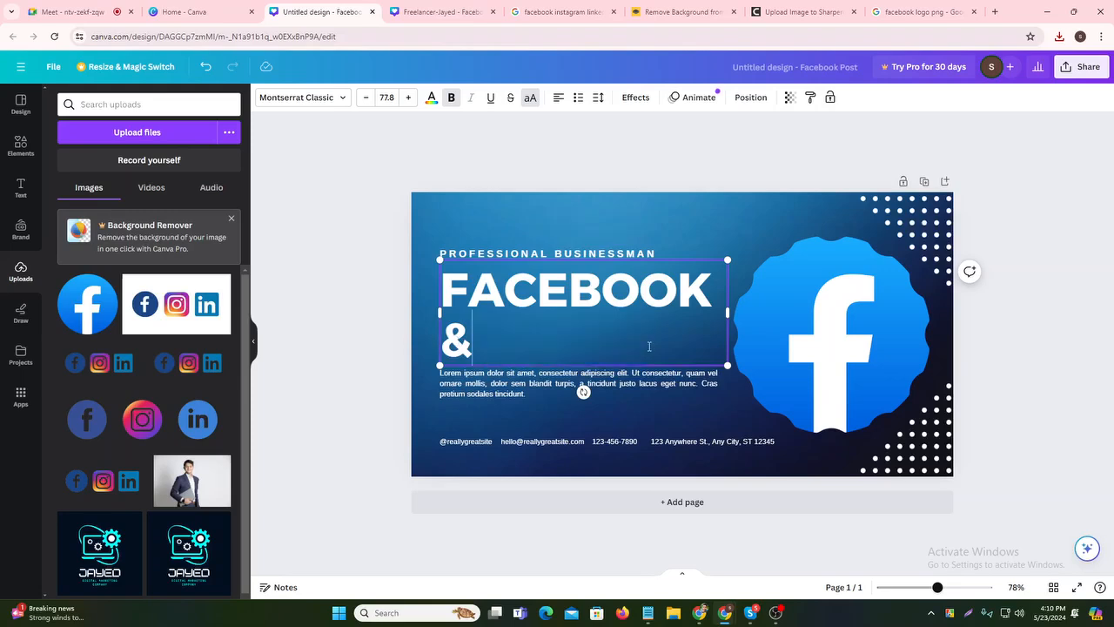
key("BackSpace")
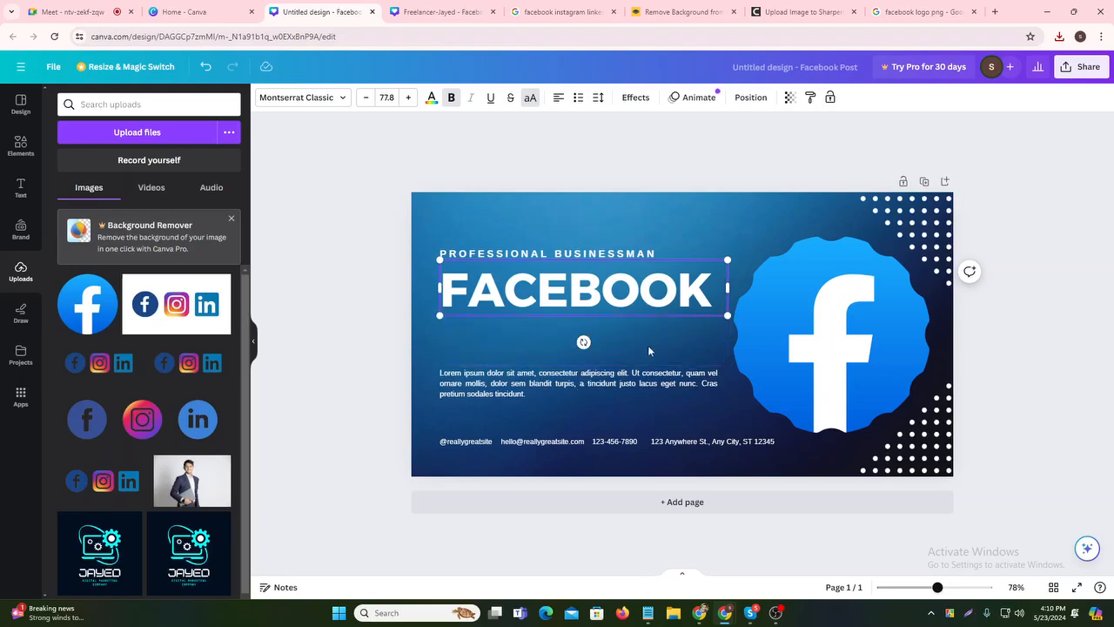
type("MARK")
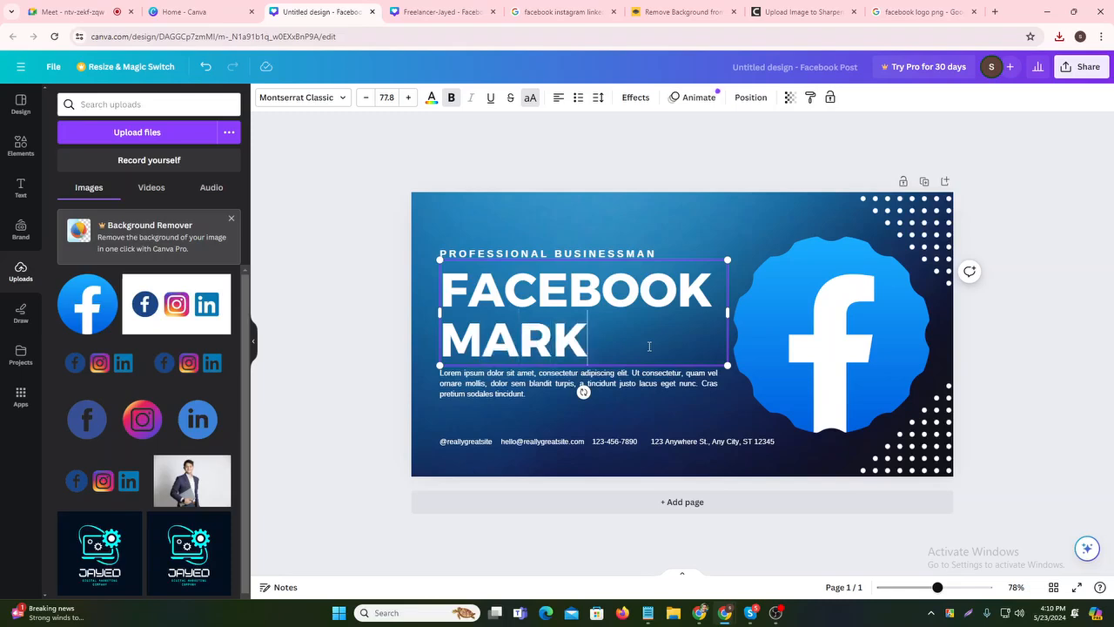
type("ETING")
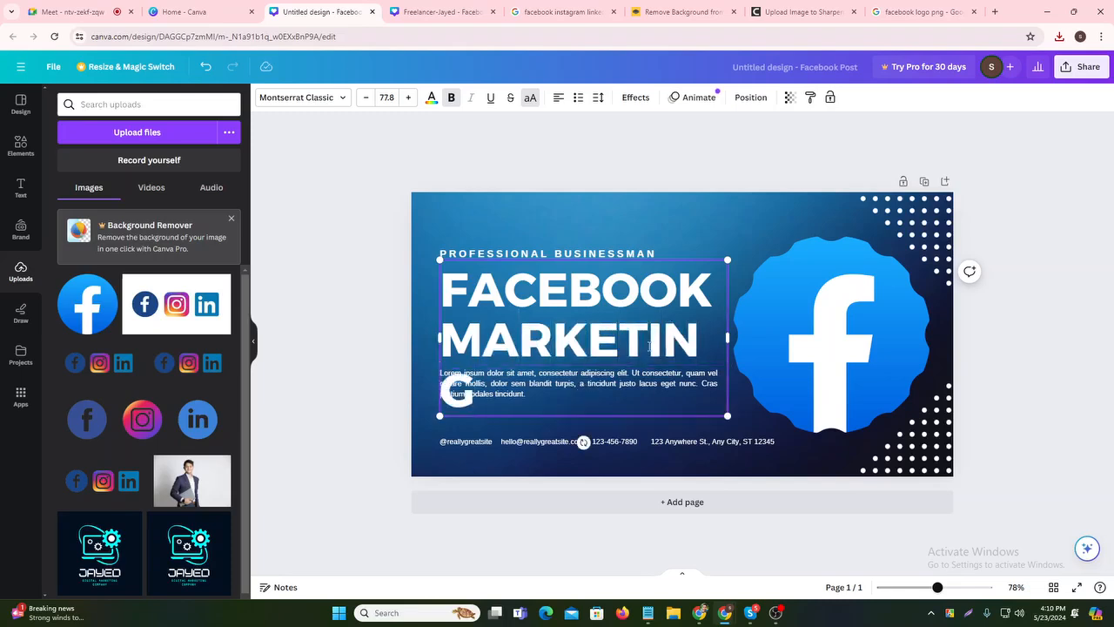
- Shrink the heading to 73.8 so each word fits one line, then nudge it up
left_click(365, 97)
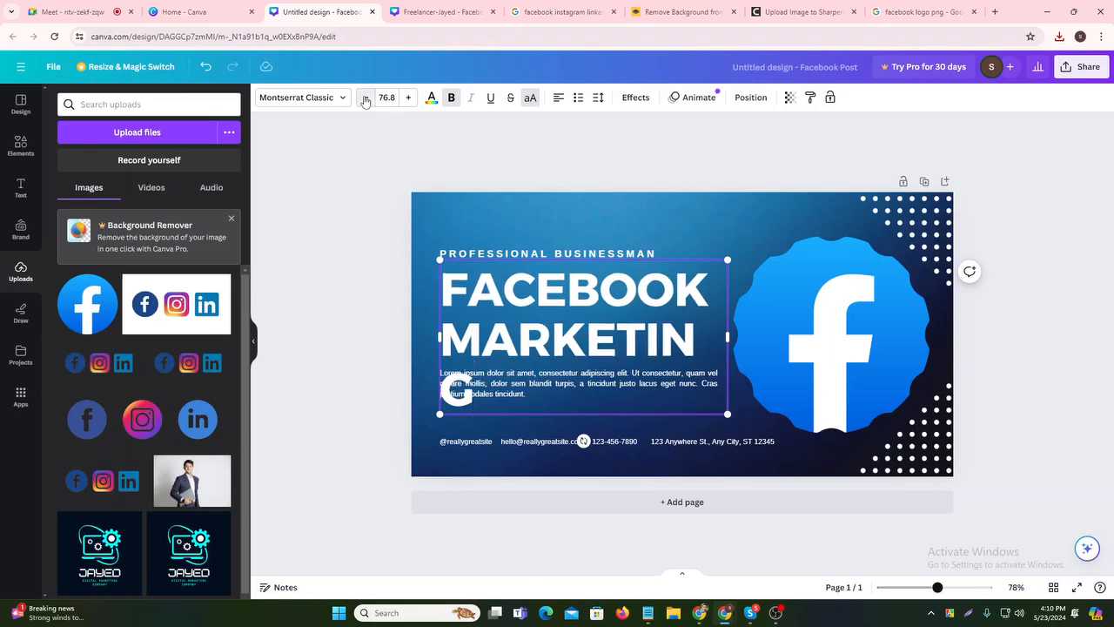
left_click(365, 98)
left_click(365, 97)
left_click(365, 98)
left_click(326, 225)
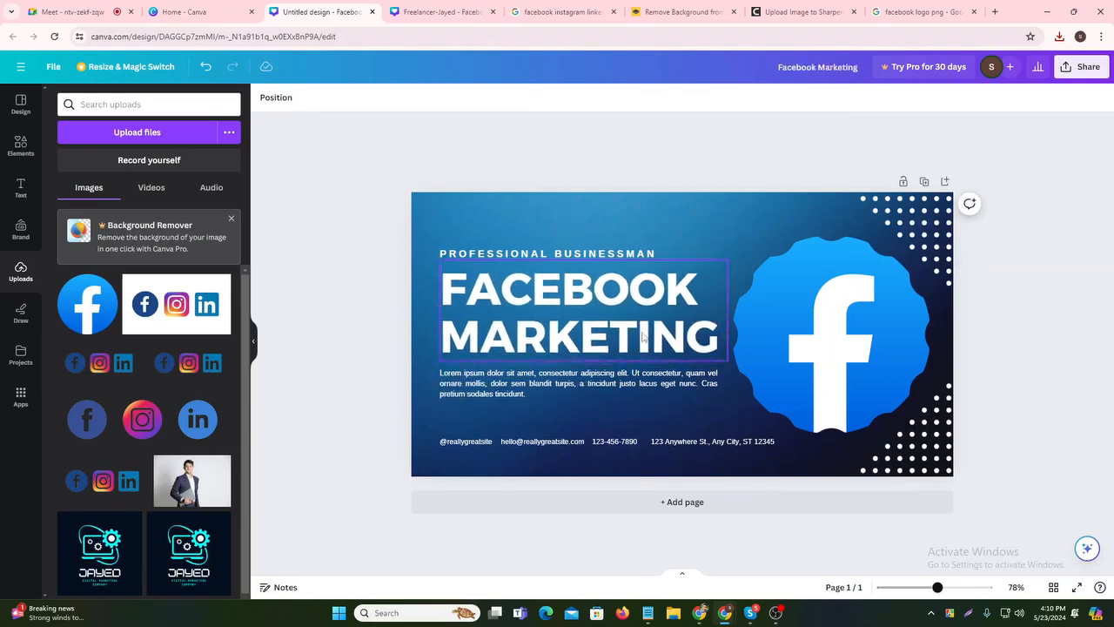
left_click(617, 252)
left_click(598, 219)
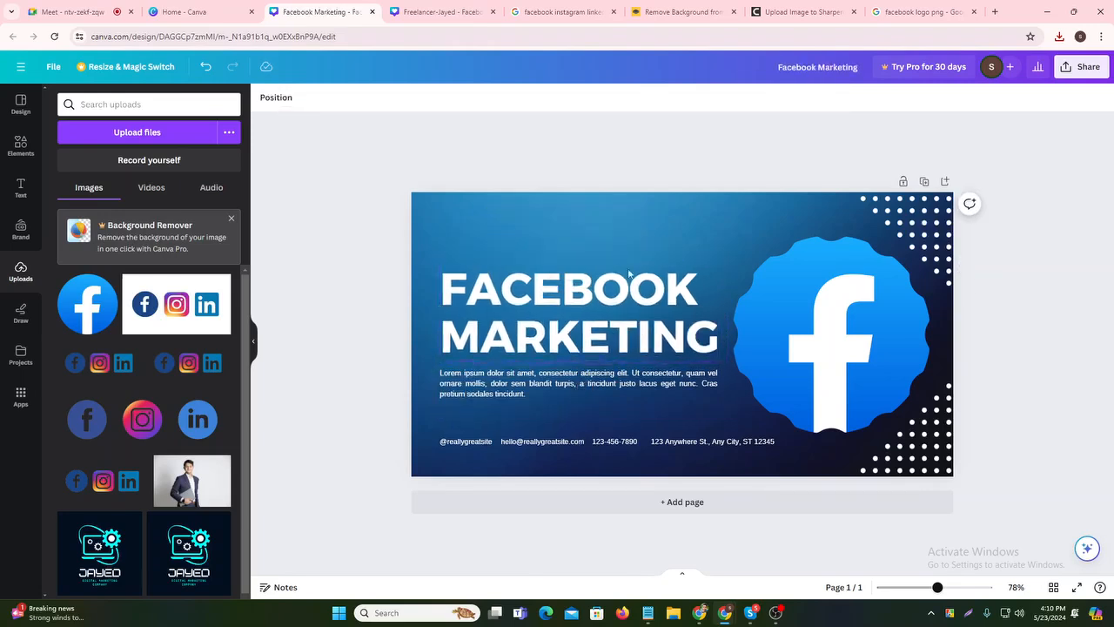
left_click_drag(607, 345, 612, 333)
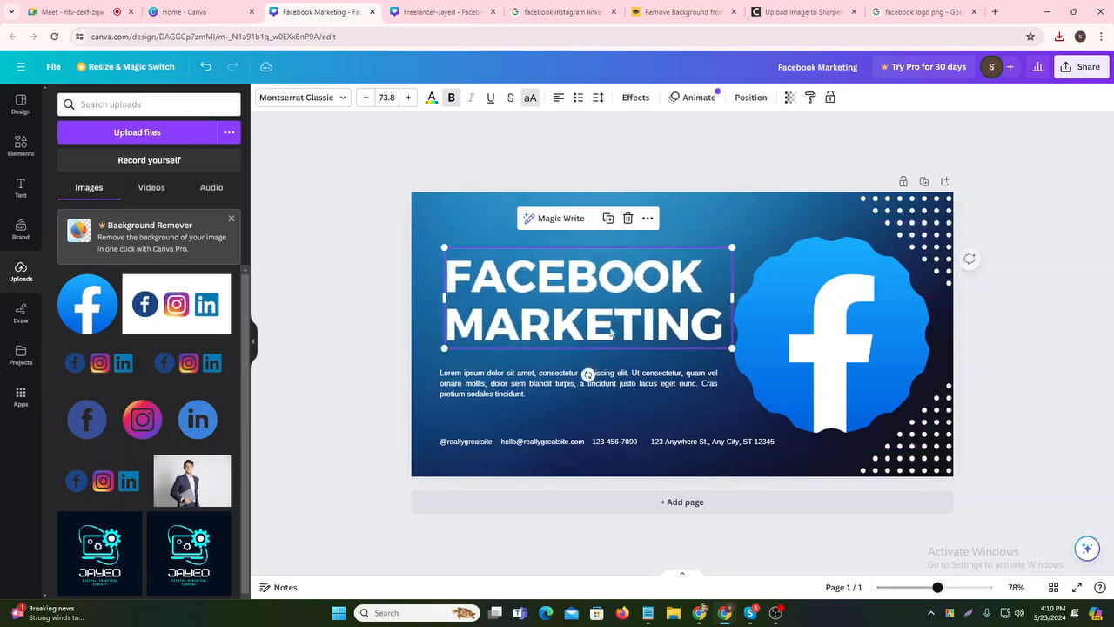
- Delete the Lorem ipsum paragraph and the address text box
left_click(357, 319)
left_click(651, 392)
key("Delete")
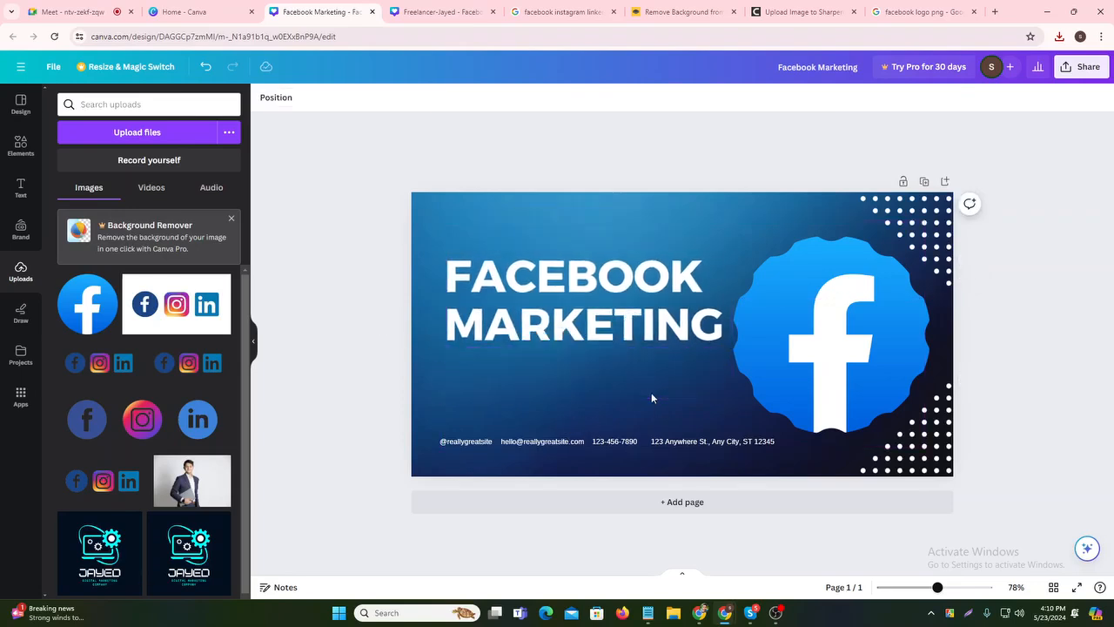
left_click(633, 444)
left_click_drag(798, 446, 451, 432)
left_click(607, 403)
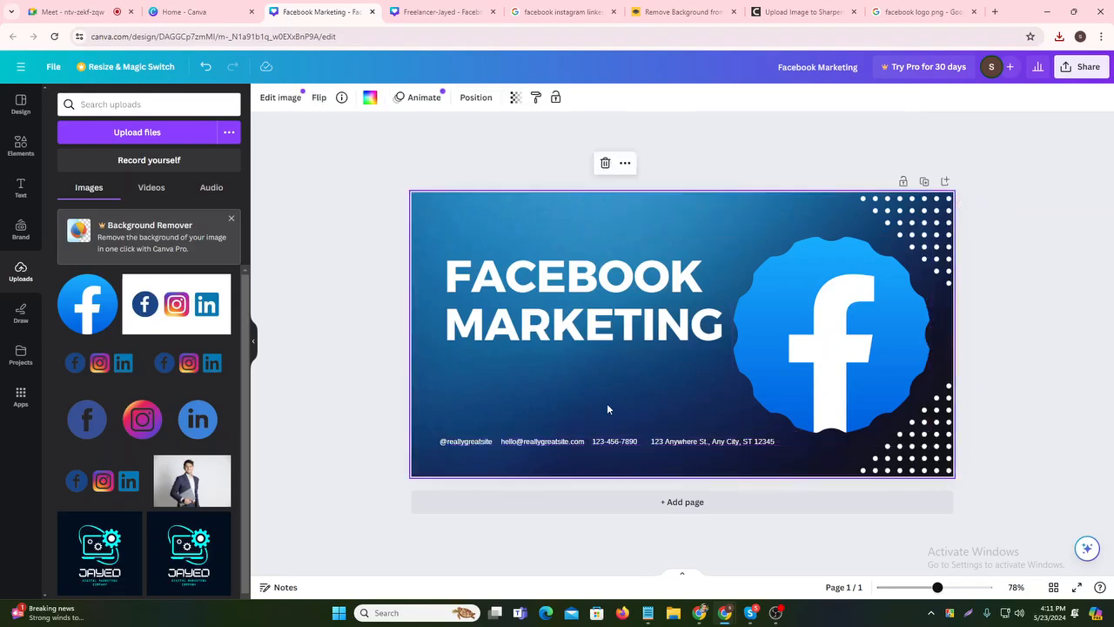
left_click(757, 442)
key("Delete")
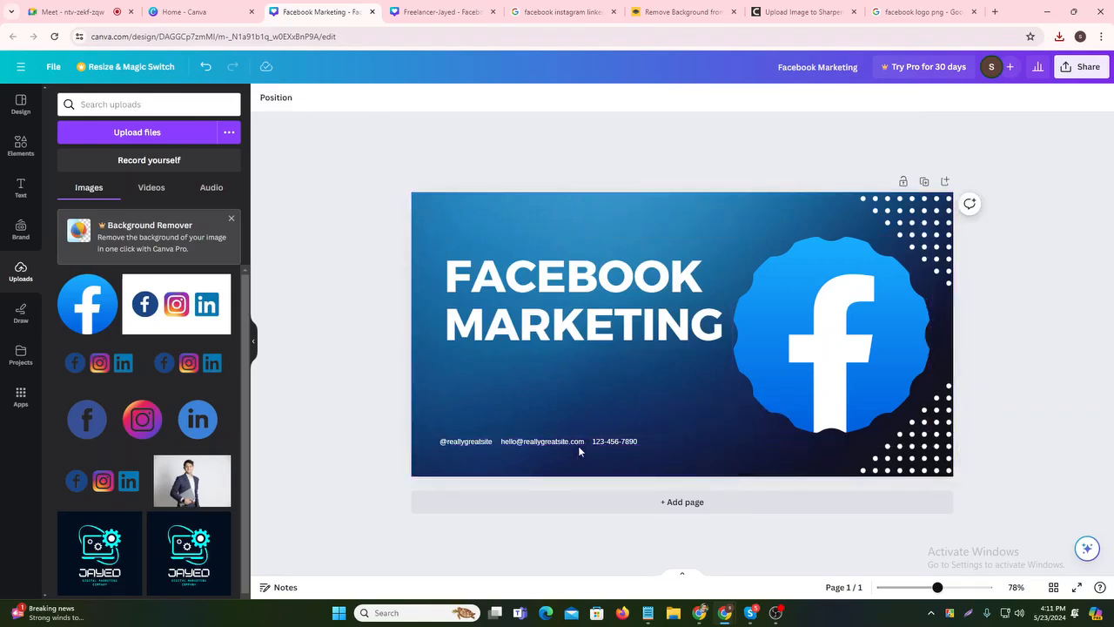
- Delete the phone and email text boxes, then shrink the FACEBOOK MARKETING headline to 50.2 and raise it
left_click(605, 443)
key("Delete")
left_click(548, 443)
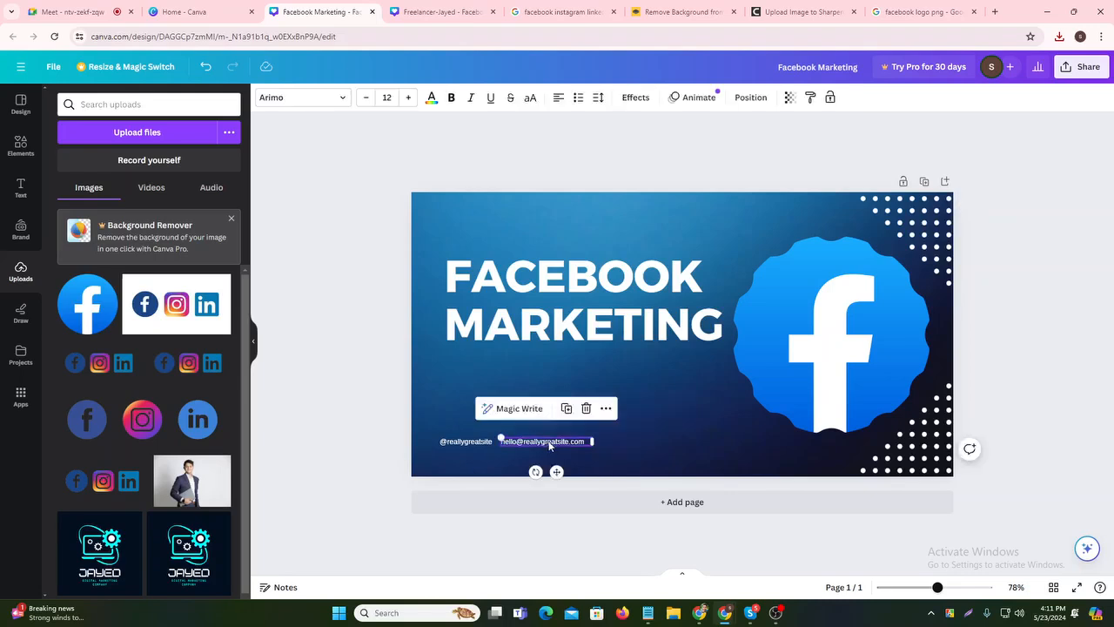
key("Delete")
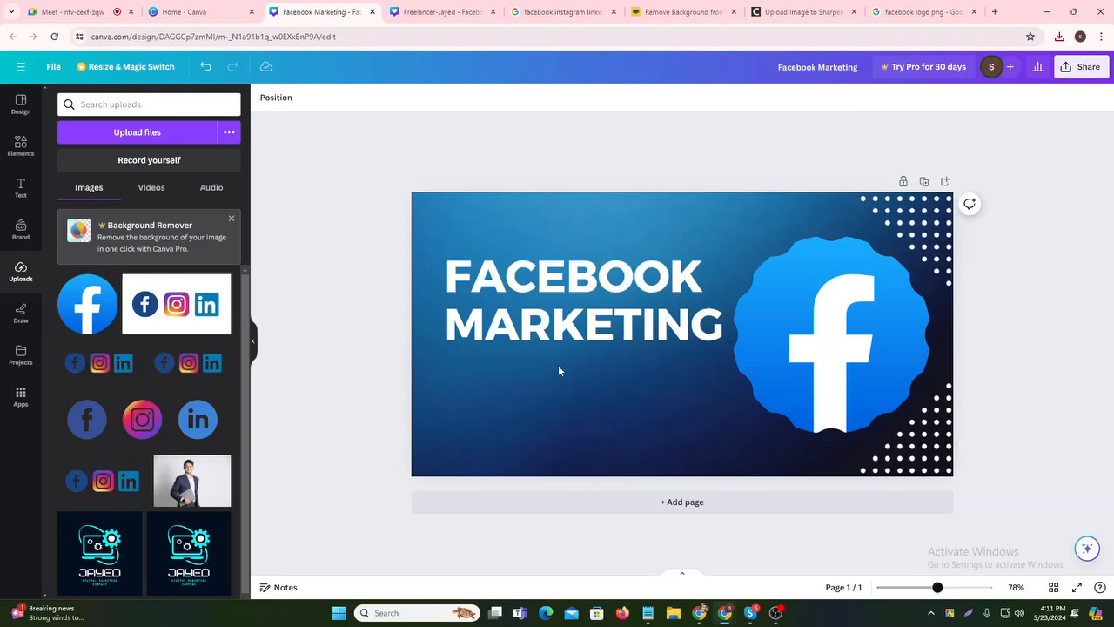
left_click(581, 313)
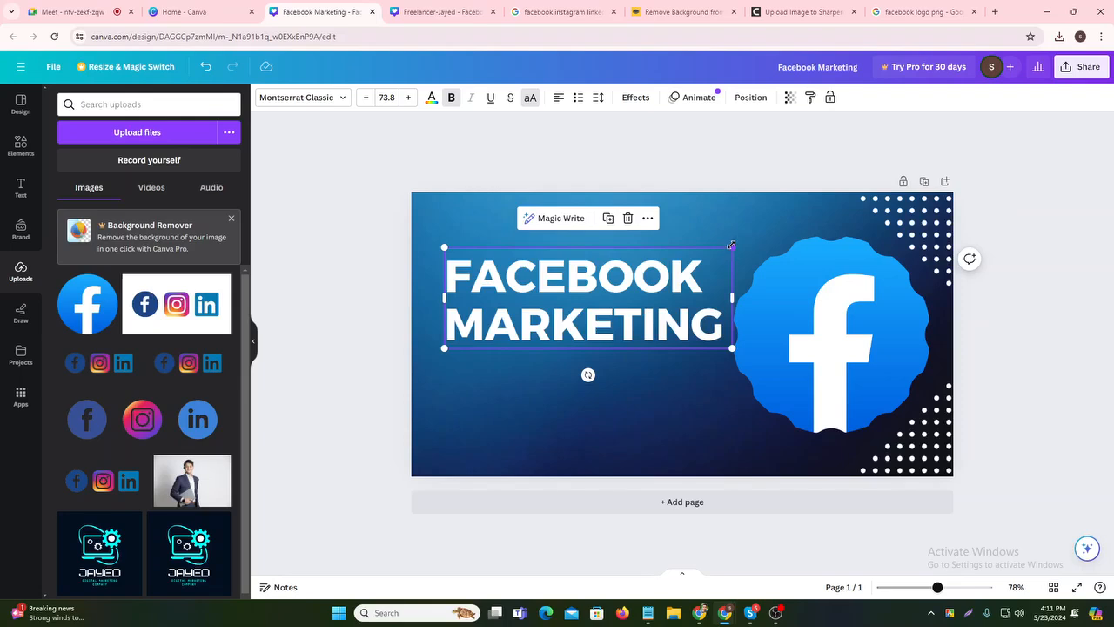
left_click_drag(731, 246, 607, 255)
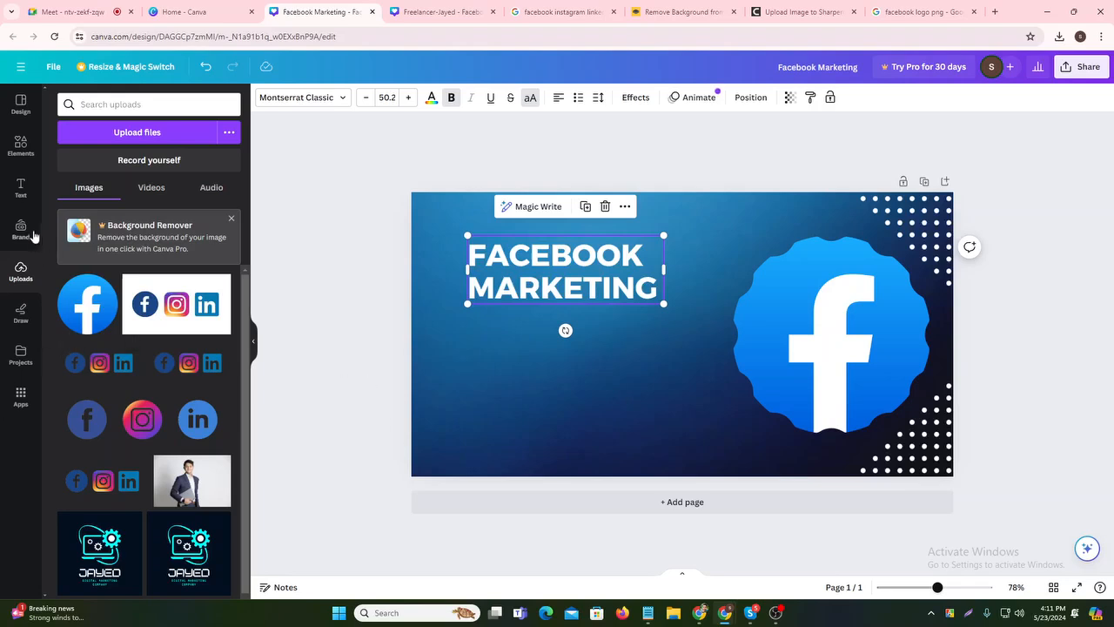
- Add the recently used green check mark under the heading and stack a duplicate directly below it
left_click(19, 162)
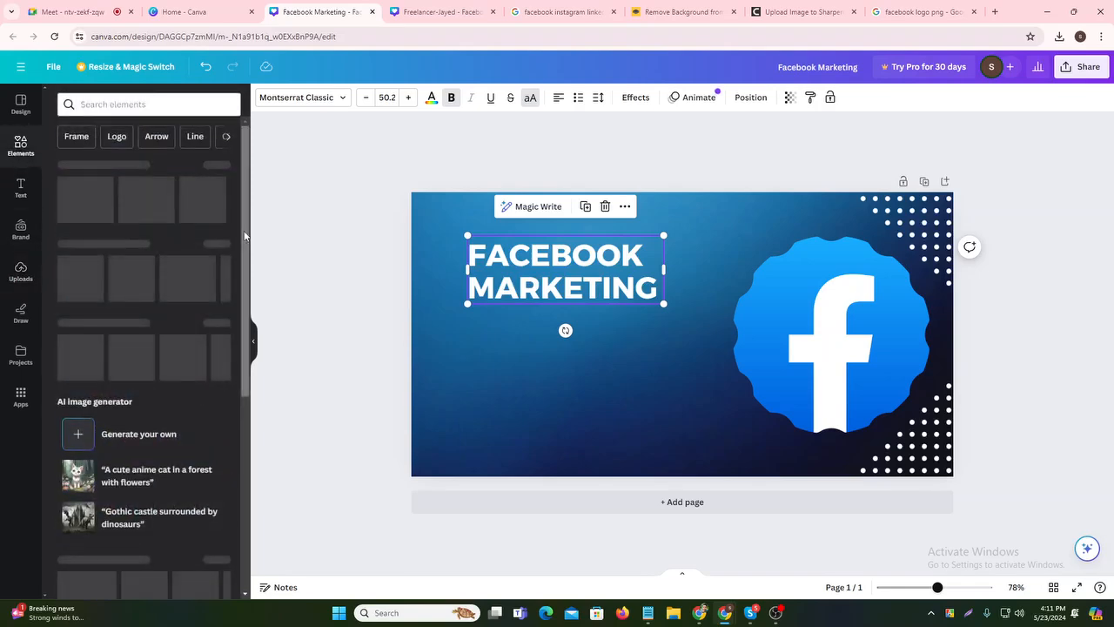
left_click(218, 164)
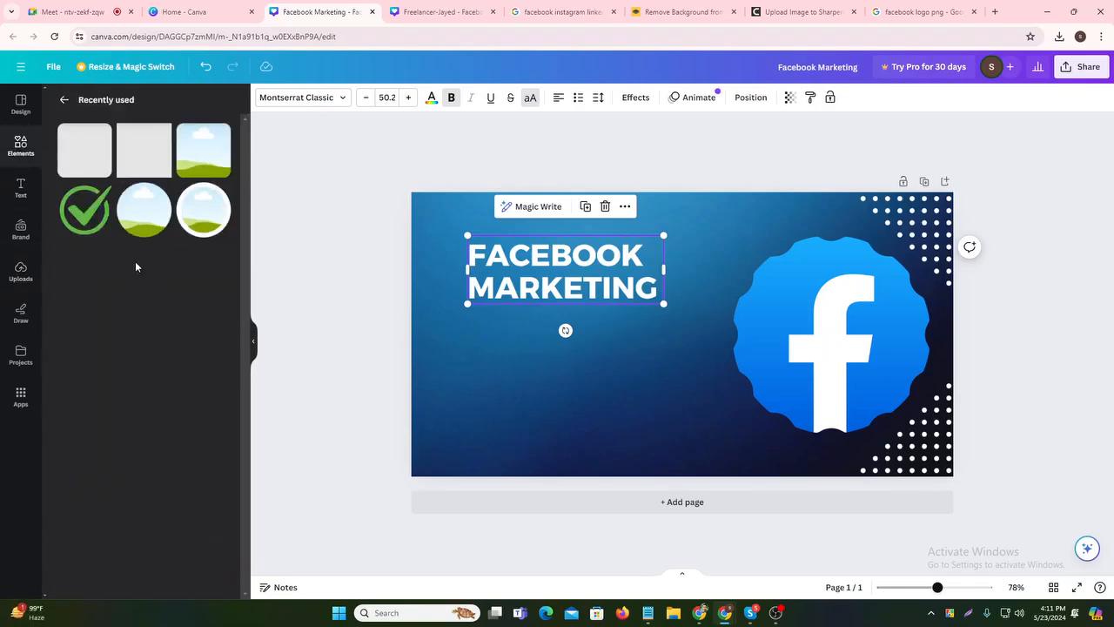
left_click(85, 209)
left_click_drag(739, 286, 476, 317)
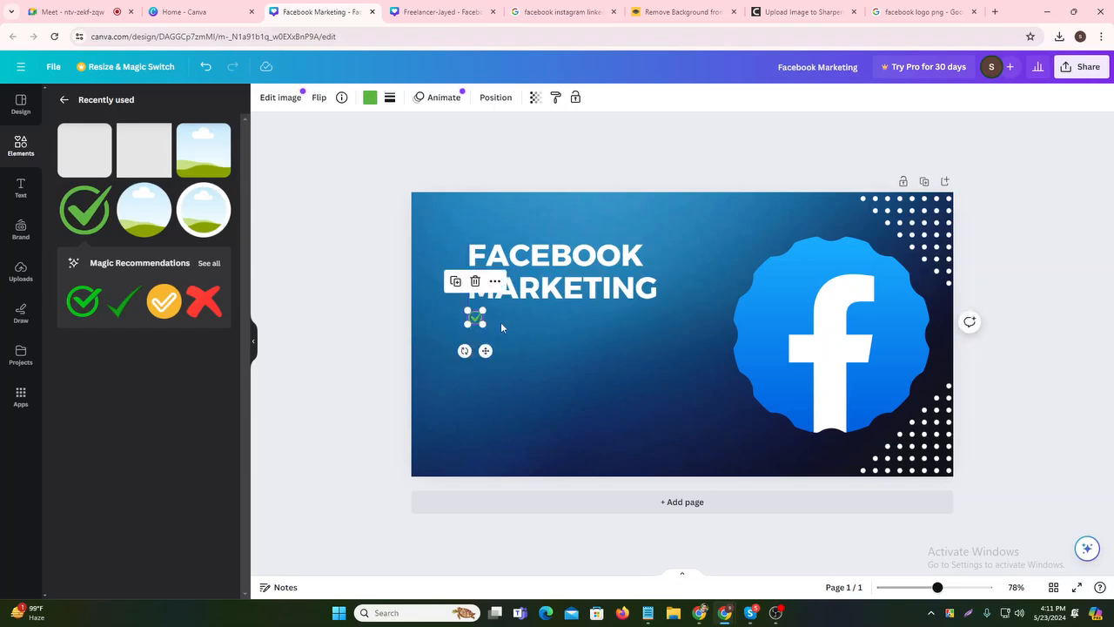
key("ctrl+d")
left_click_drag(493, 357, 488, 373)
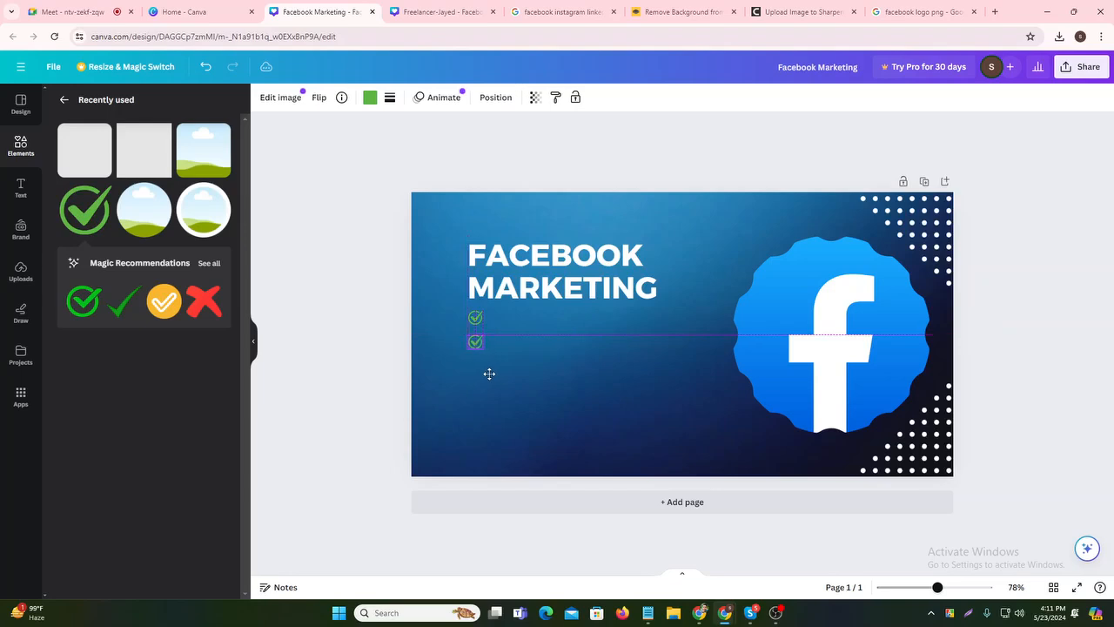
left_click(501, 329)
- Add a subheading beside the first check mark reading 'Facebook page Create and set-up'
left_click(26, 200)
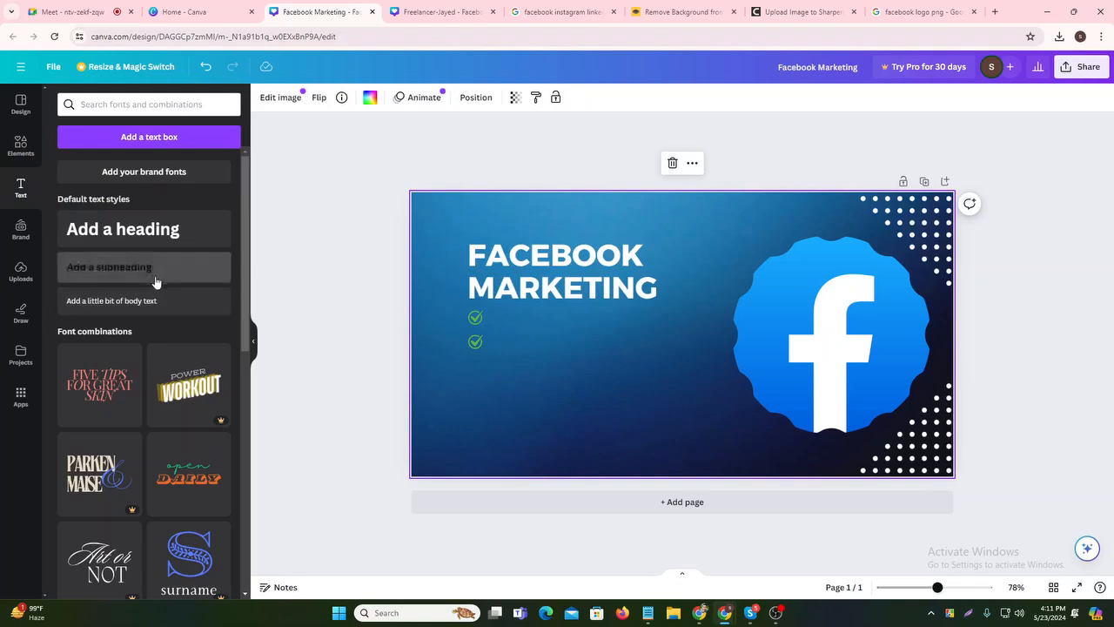
left_click(148, 270)
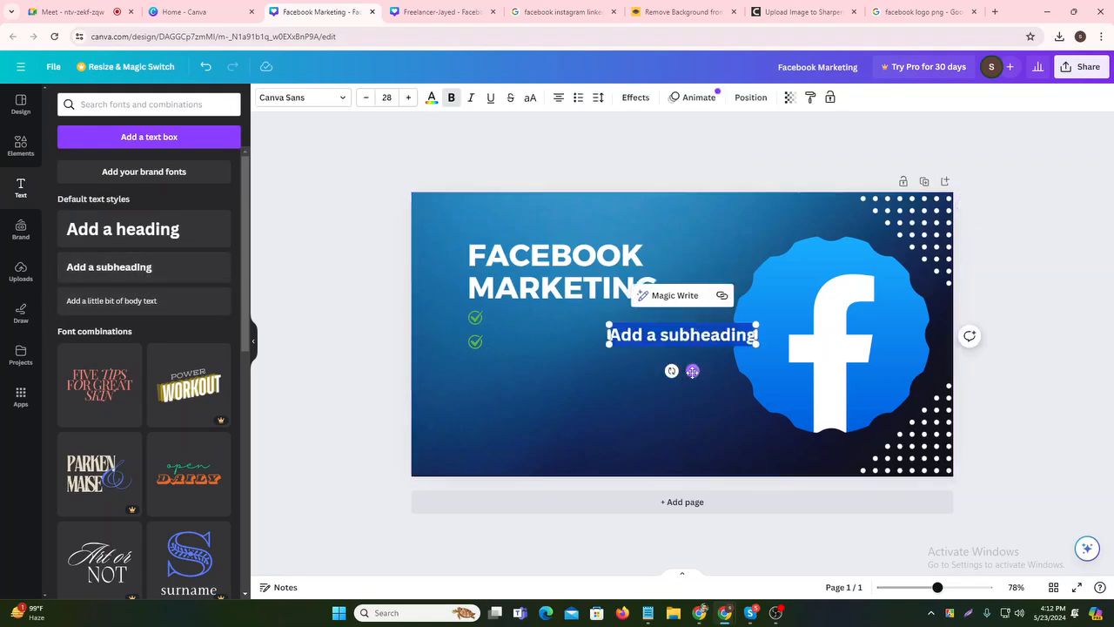
left_click_drag(691, 371, 580, 354)
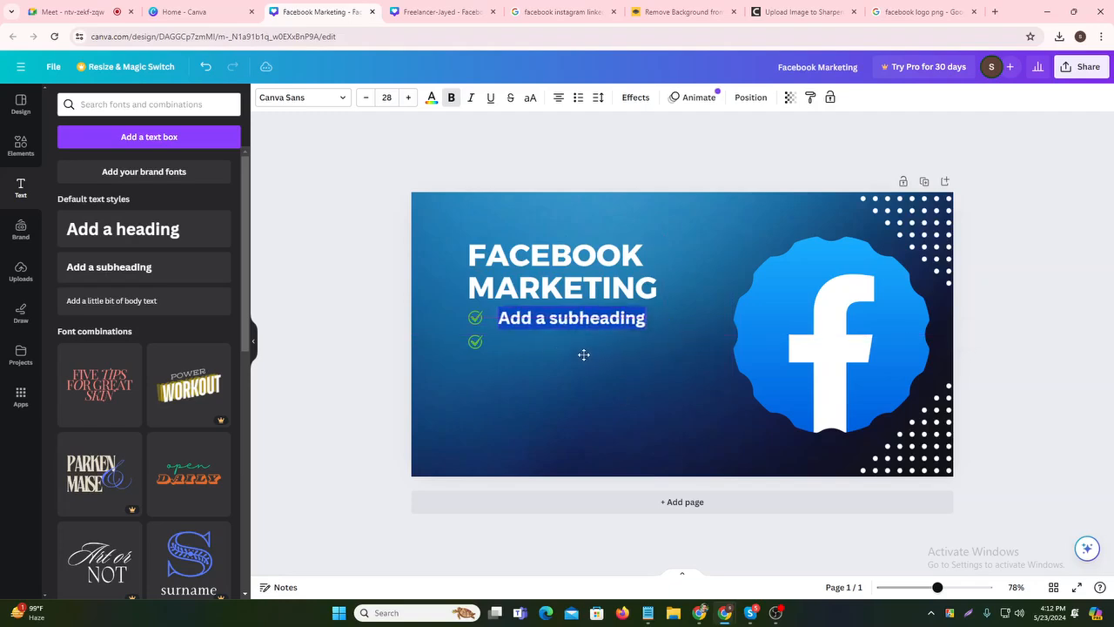
key("BackSpace")
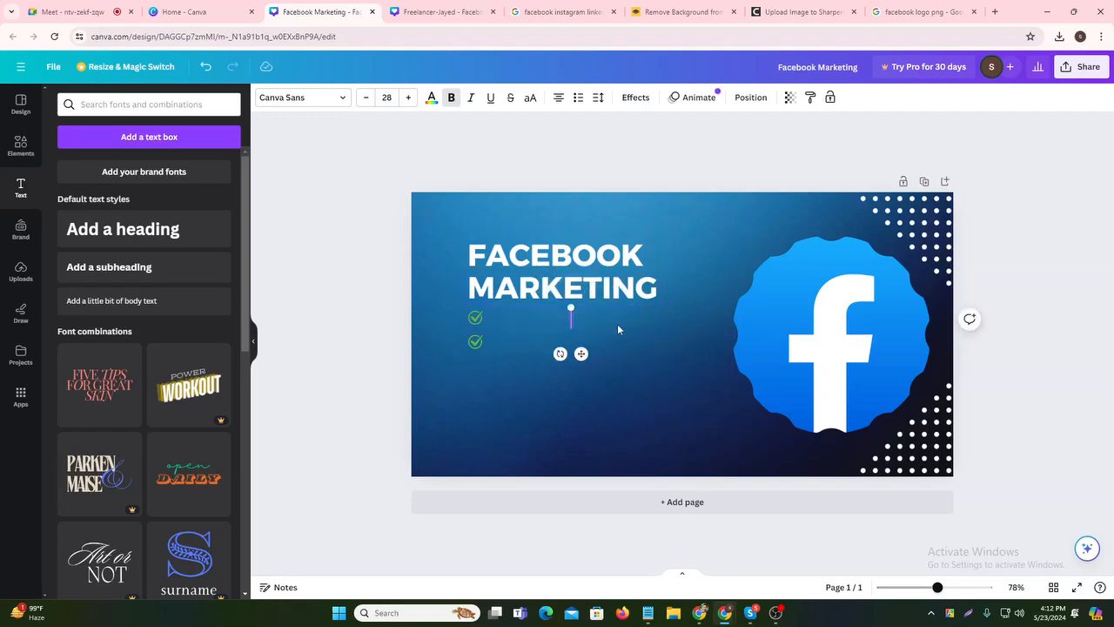
type("Fca")
key("BackSpace")
key("BackSpace")
type("d")
key("BackSpace")
type("acebook ")
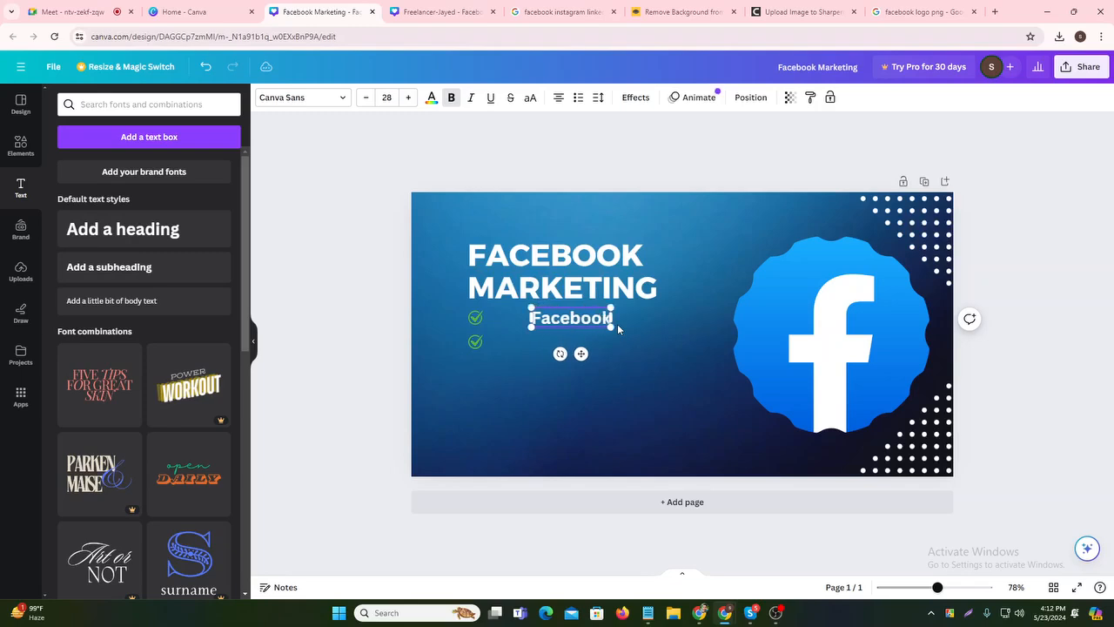
type("page")
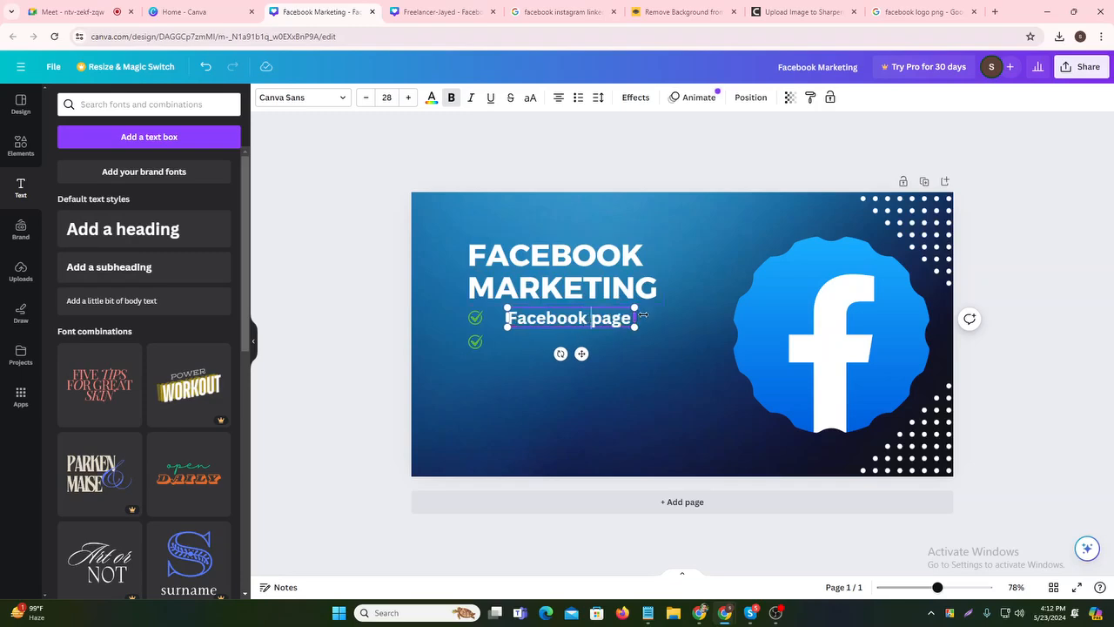
left_click_drag(636, 318, 669, 318)
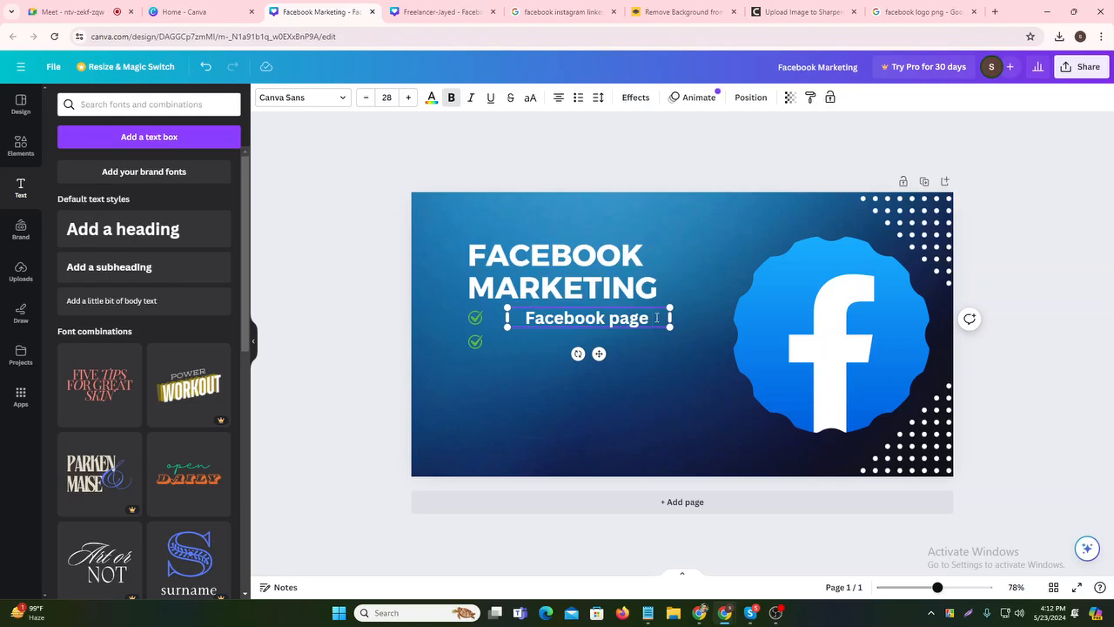
type("Create")
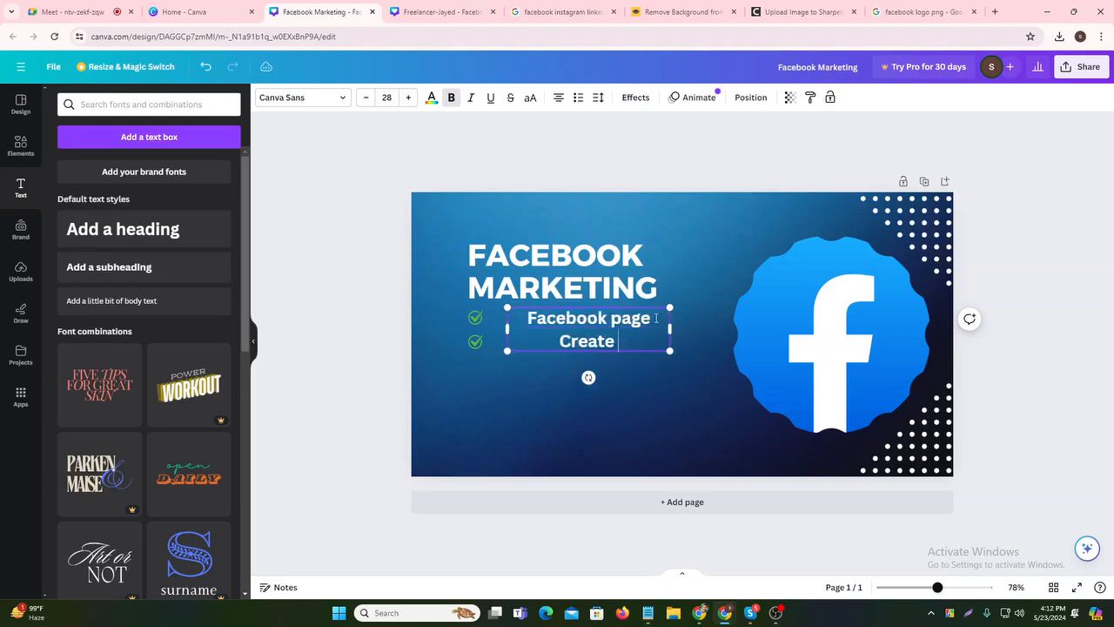
type(" and swet")
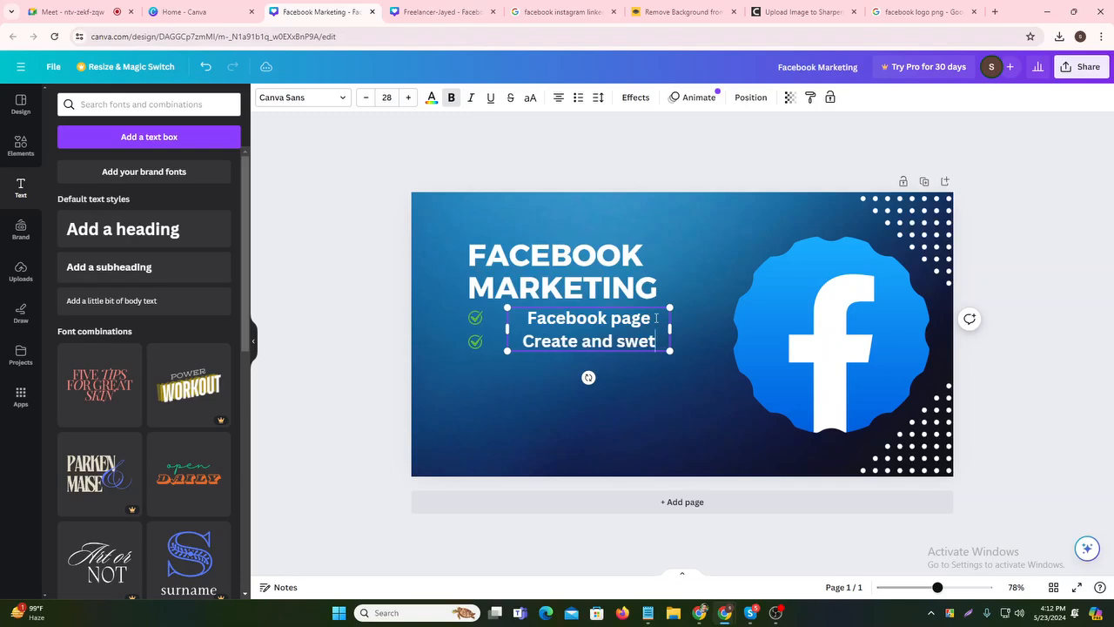
key("BackSpace")
key("BackSpace")
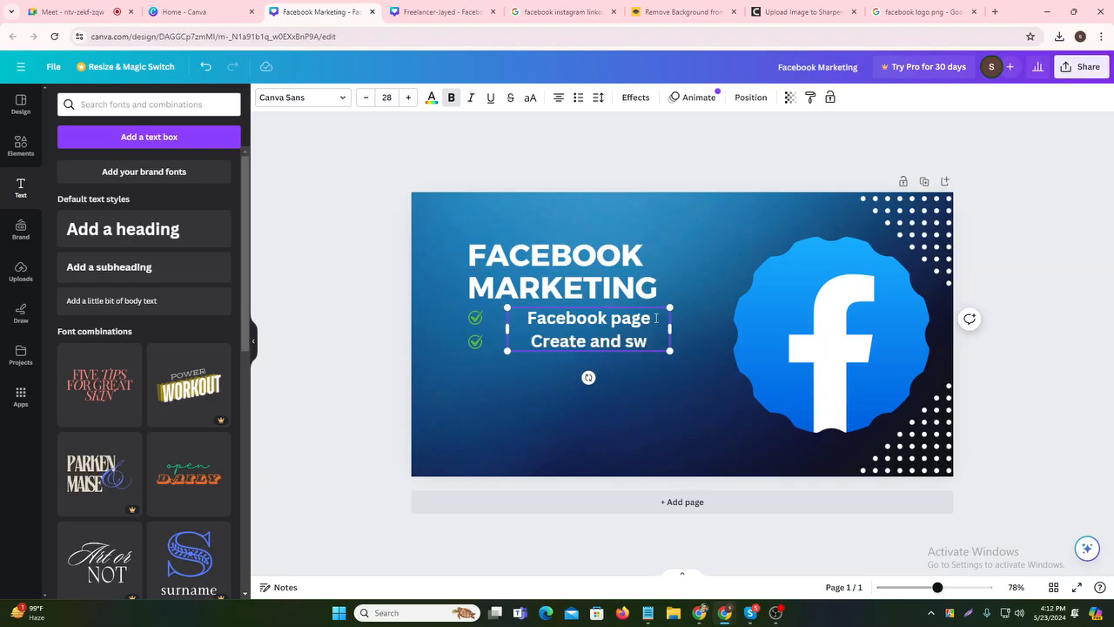
key("BackSpace")
type("et")
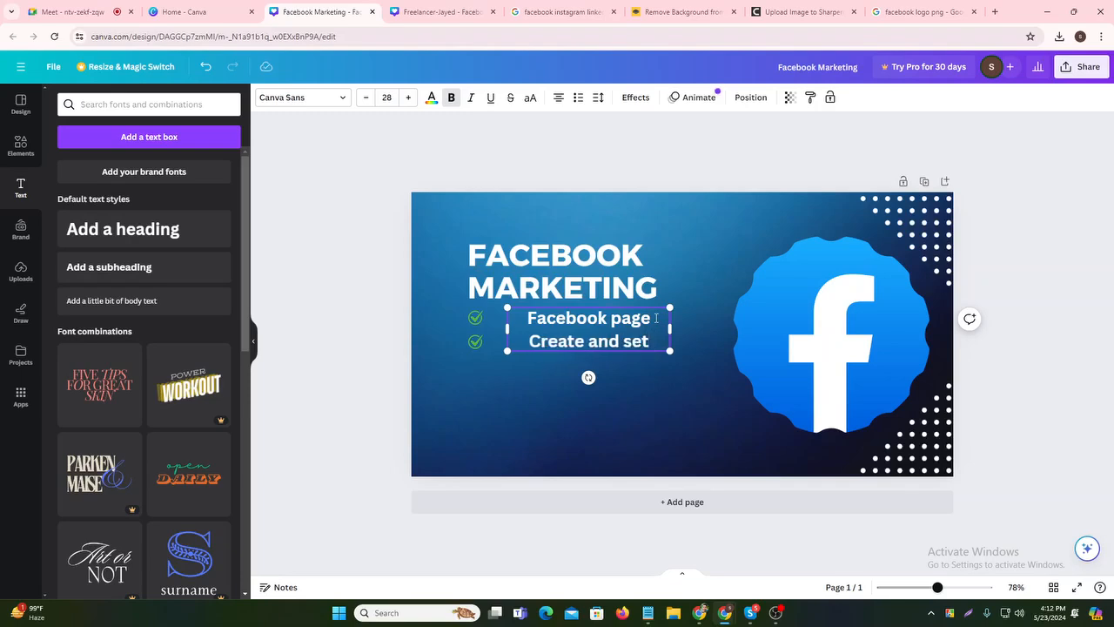
type("-up")
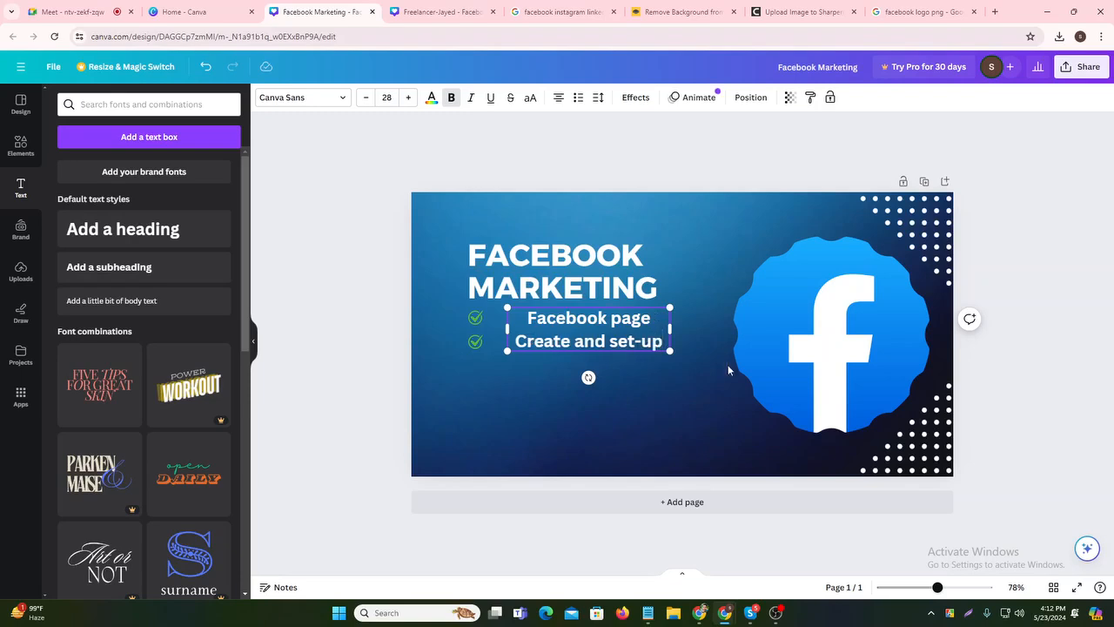
- Shrink the line to font size 15 and align it next to the first check mark
left_click(621, 403)
left_click(585, 334)
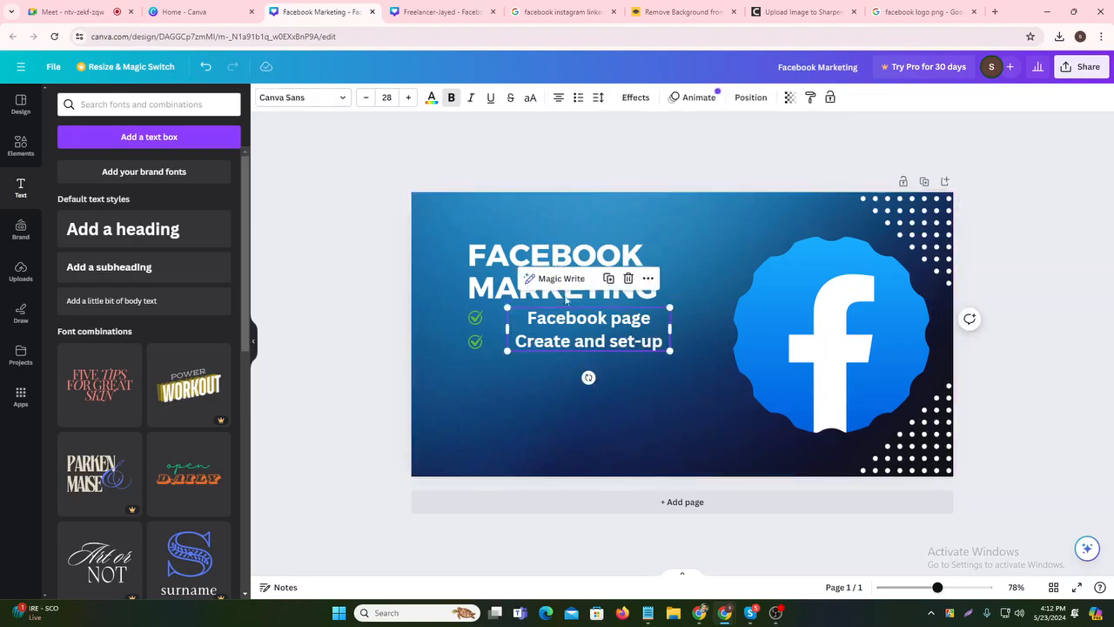
left_click(367, 97)
left_click(366, 98)
left_click(367, 98)
left_click(367, 97)
left_click(367, 98)
left_click(367, 98)
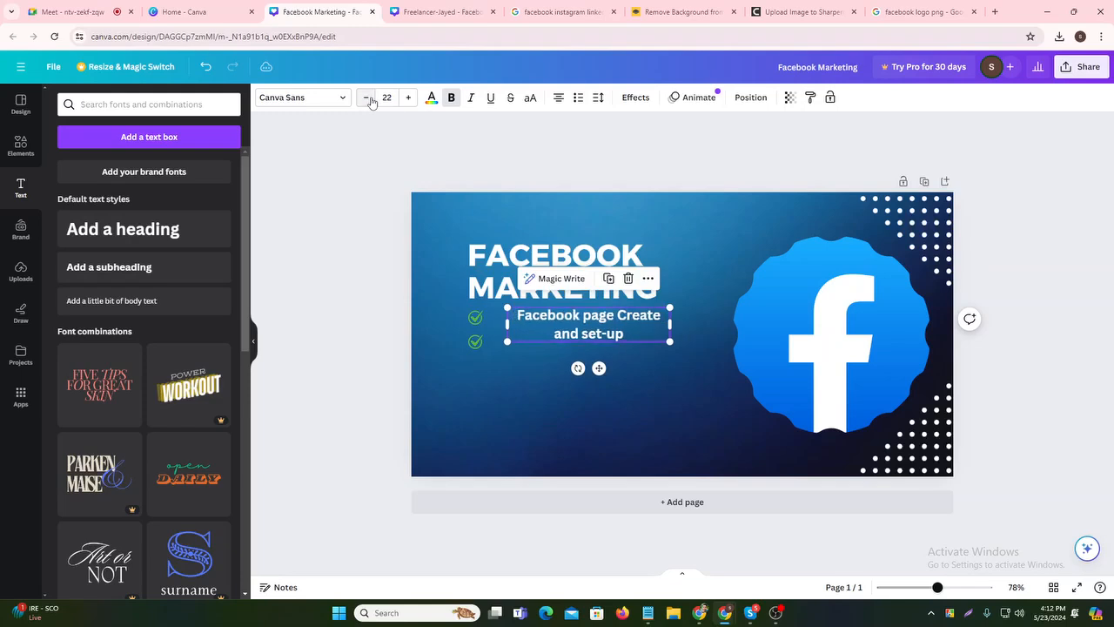
left_click(367, 98)
left_click(367, 97)
left_click(366, 98)
left_click(367, 98)
left_click(367, 98)
left_click(367, 98)
left_click(367, 98)
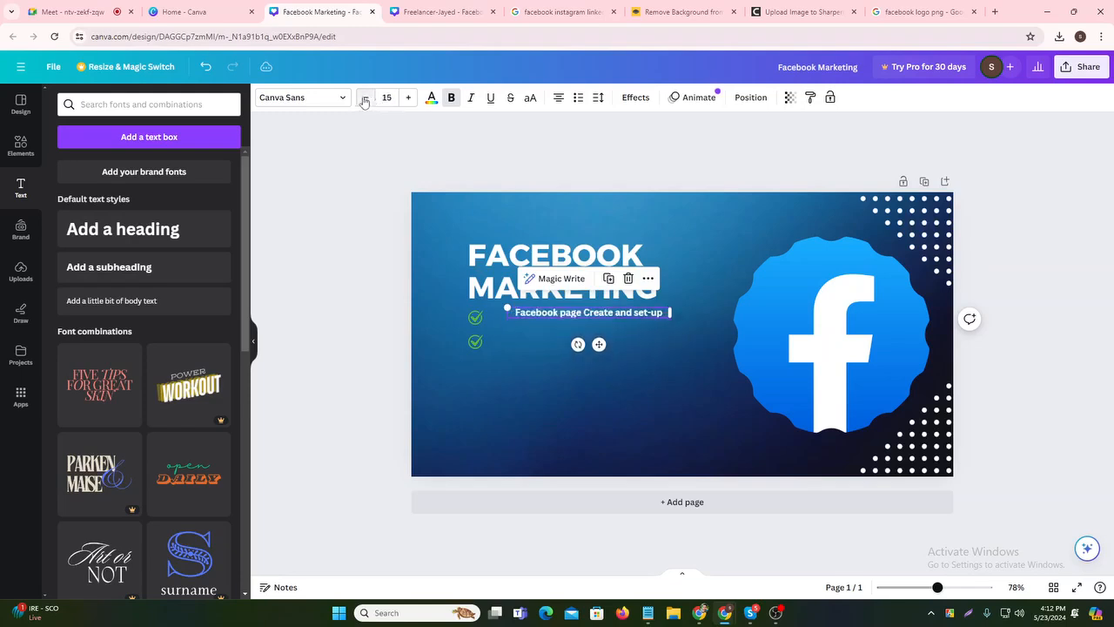
left_click(597, 391)
left_click(621, 315)
left_click_drag(620, 315, 591, 317)
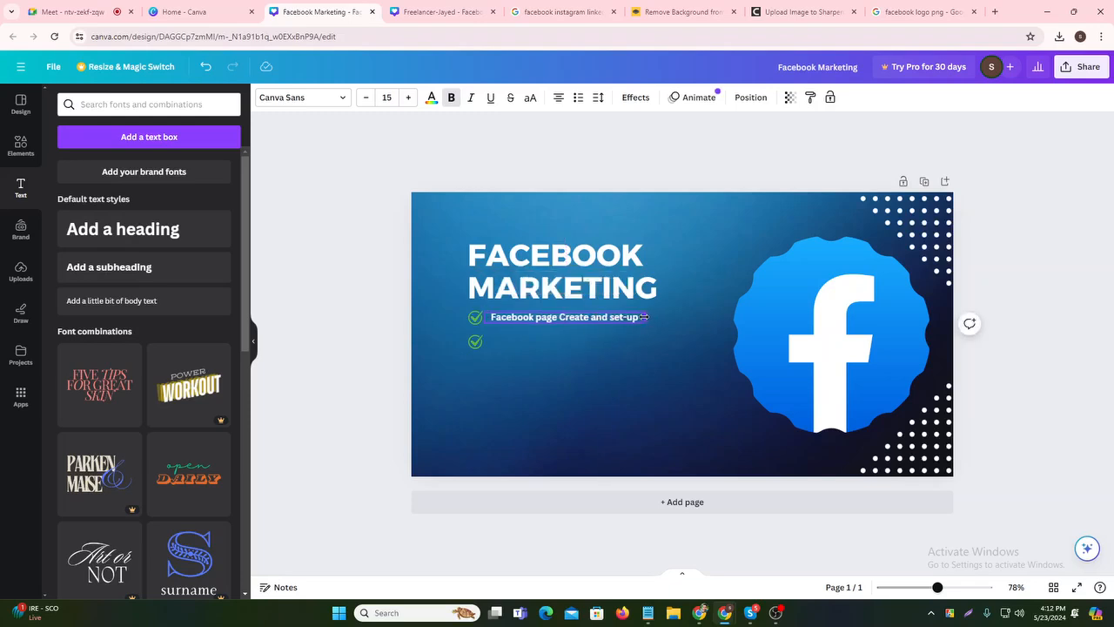
key("Escape")
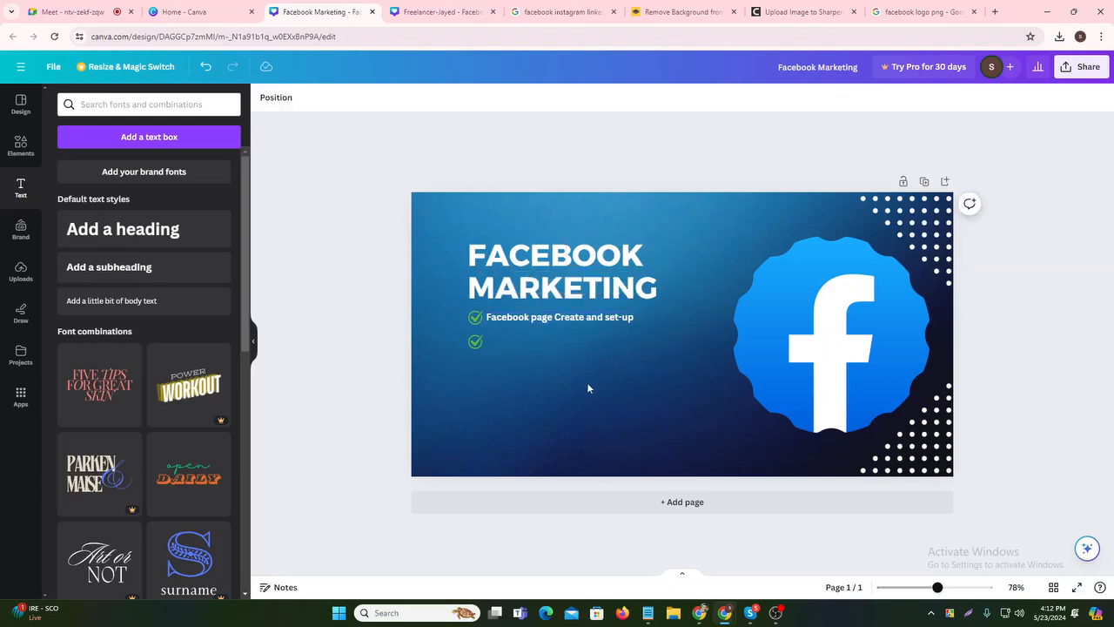
- Nudge the text line down, then duplicate it beside the second check mark
left_click(566, 319)
key("Down")
key("Down")
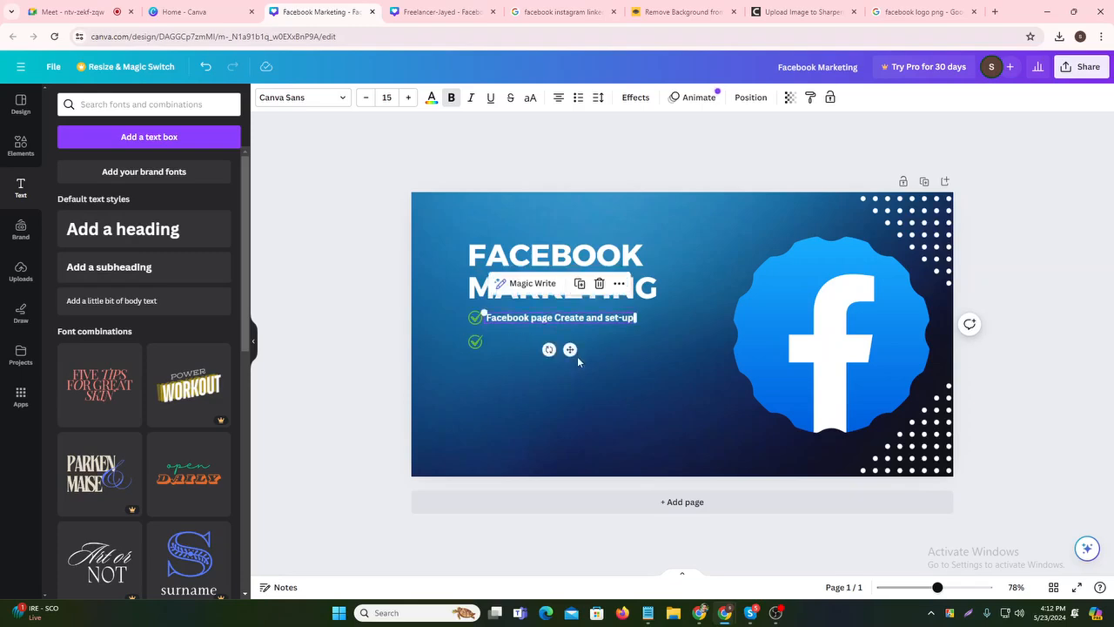
left_click(626, 336)
left_click(585, 321)
key("Down")
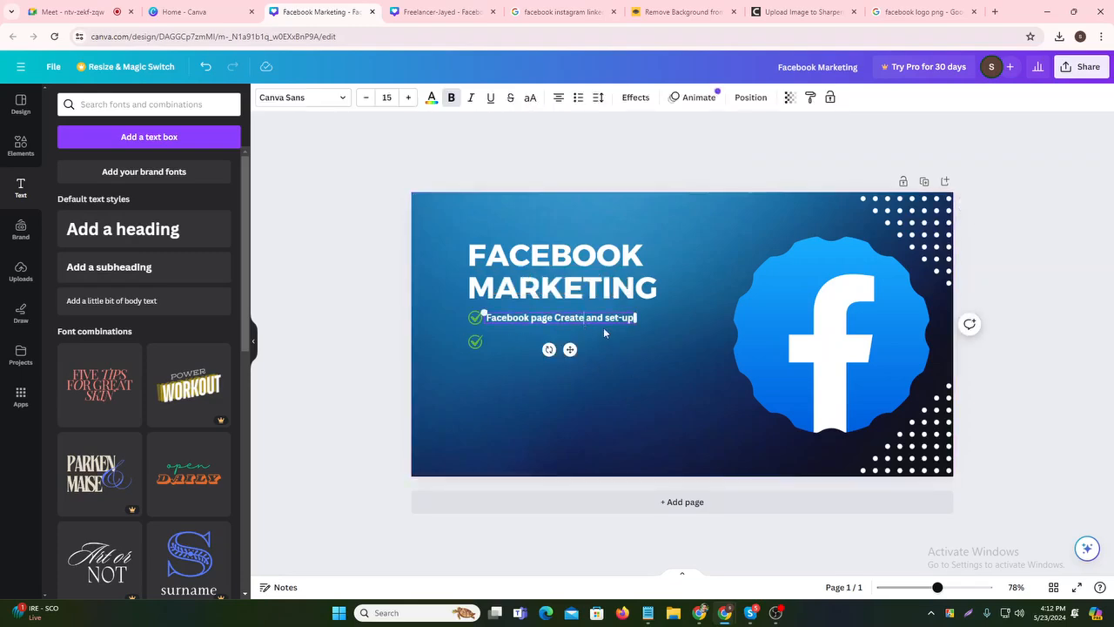
left_click(604, 331)
left_click(604, 324)
key("ctrl+d")
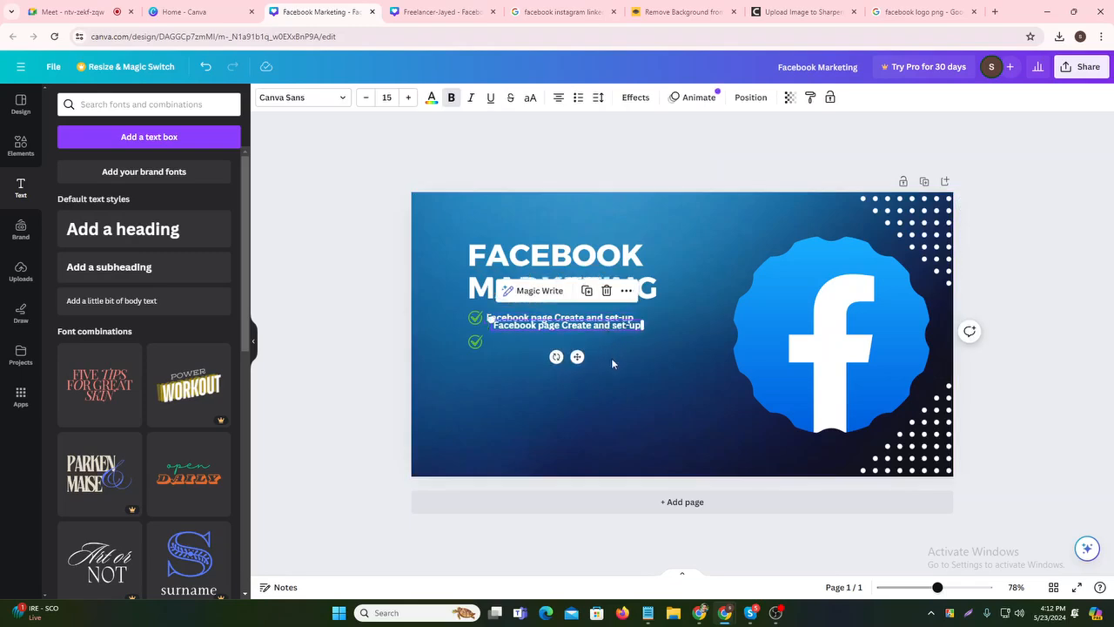
left_click_drag(579, 357, 571, 375)
key("Up")
key("Up")
key("Up")
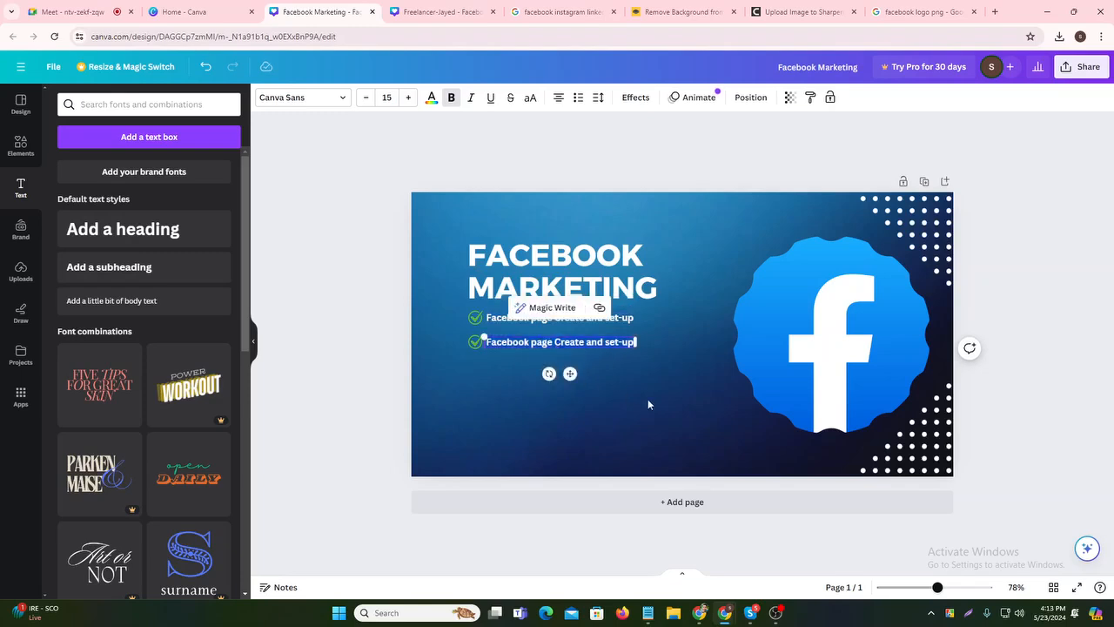
left_click(653, 399)
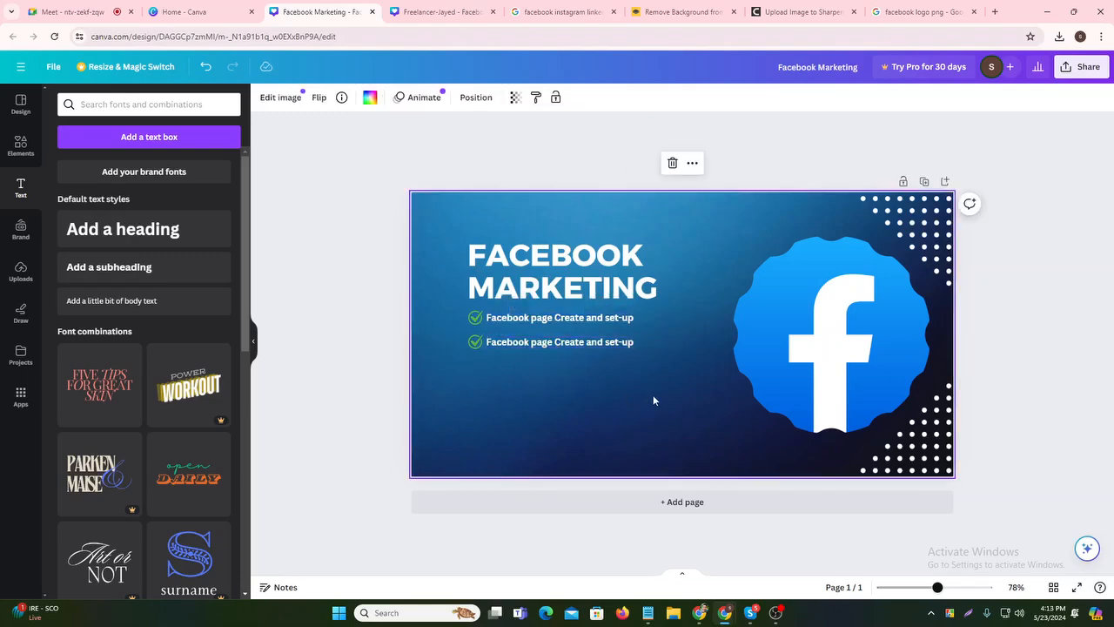
- Make the first checklist line's text dark navy
left_click(591, 320)
left_click(591, 320)
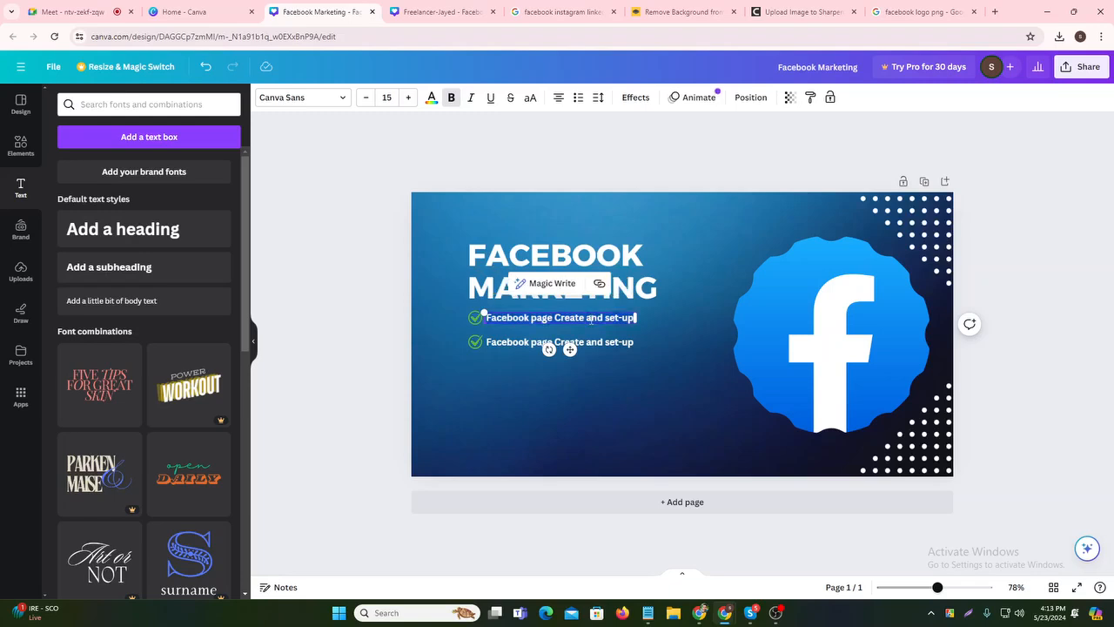
left_click(430, 98)
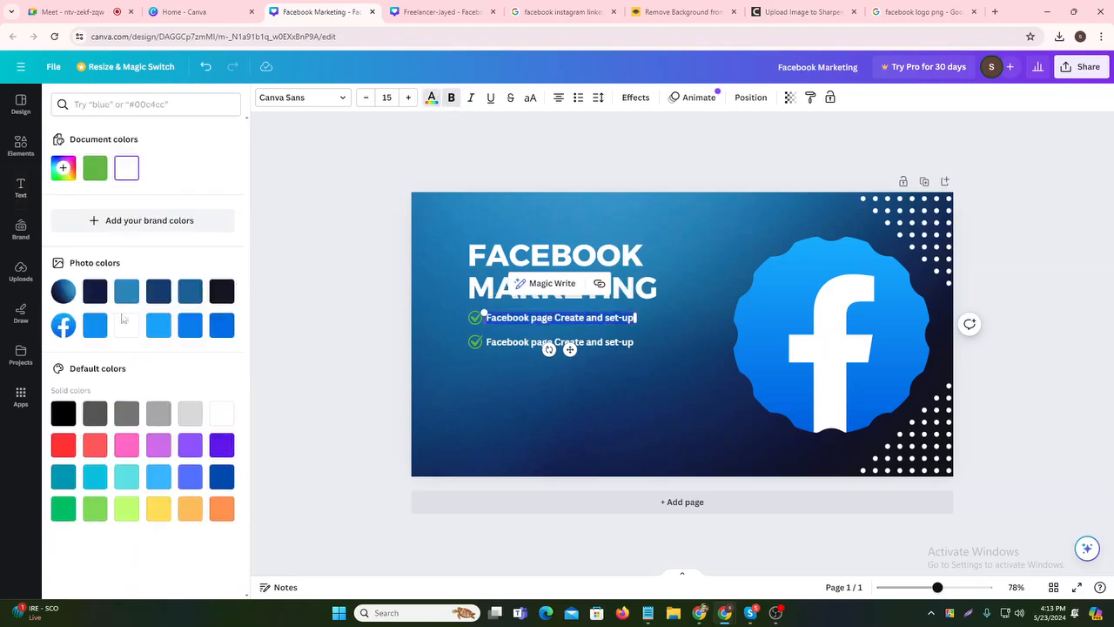
left_click(96, 293)
left_click(544, 421)
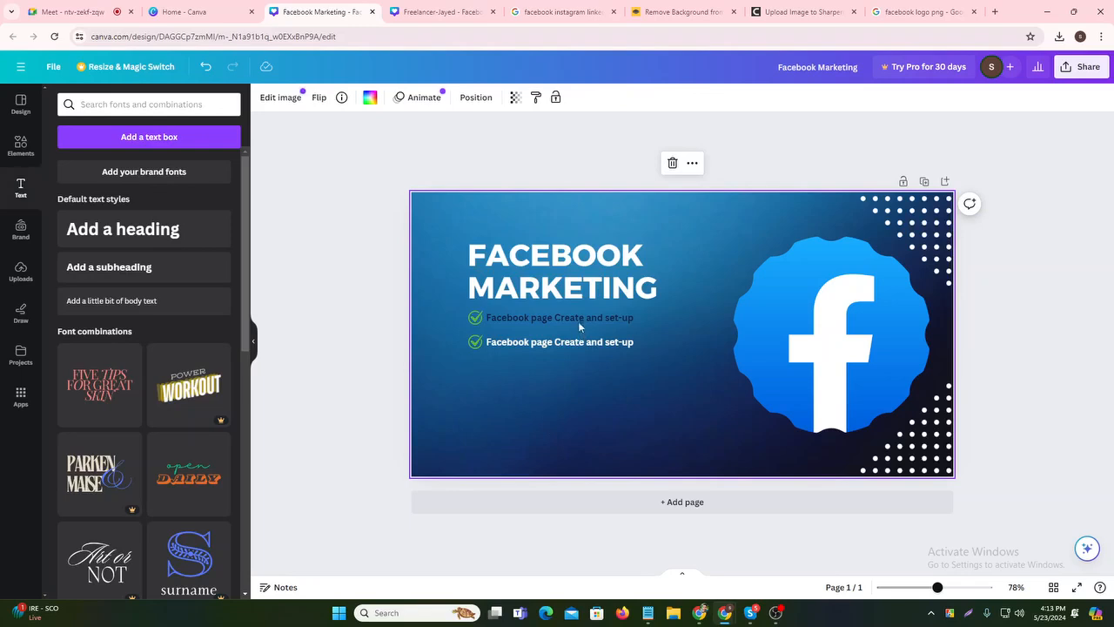
- Recolour the second checklist line navy
double_click(635, 331)
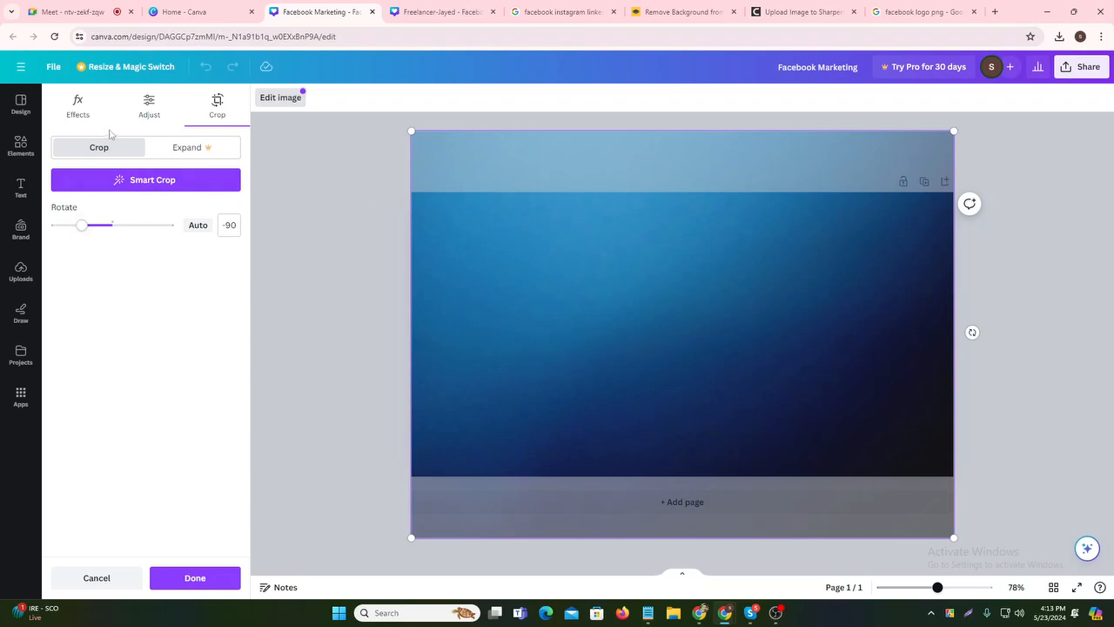
right_click(344, 272)
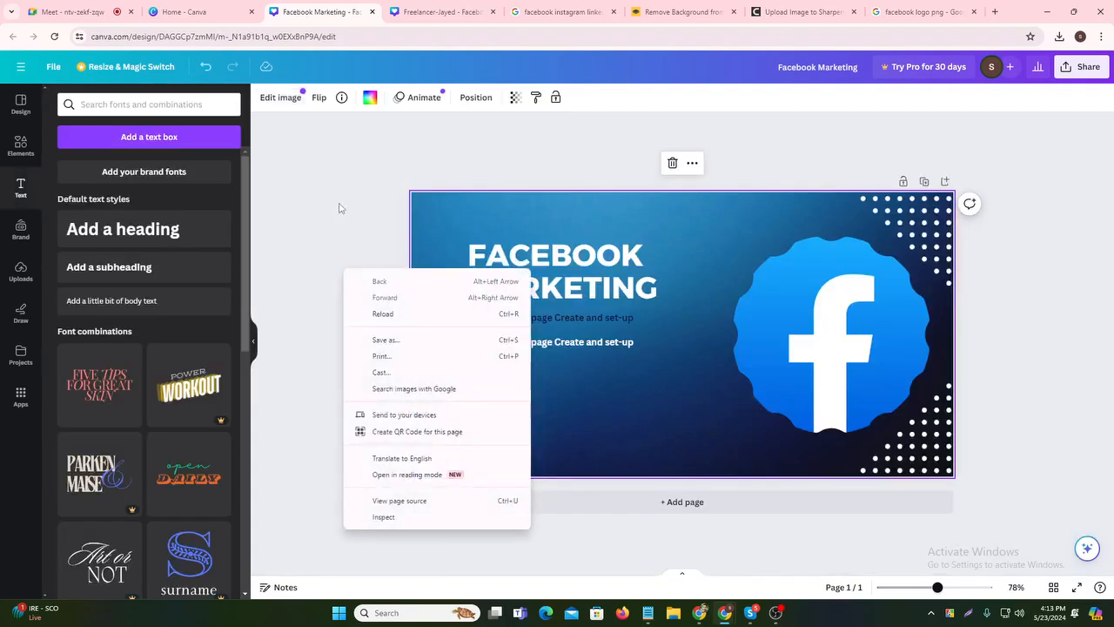
left_click(305, 222)
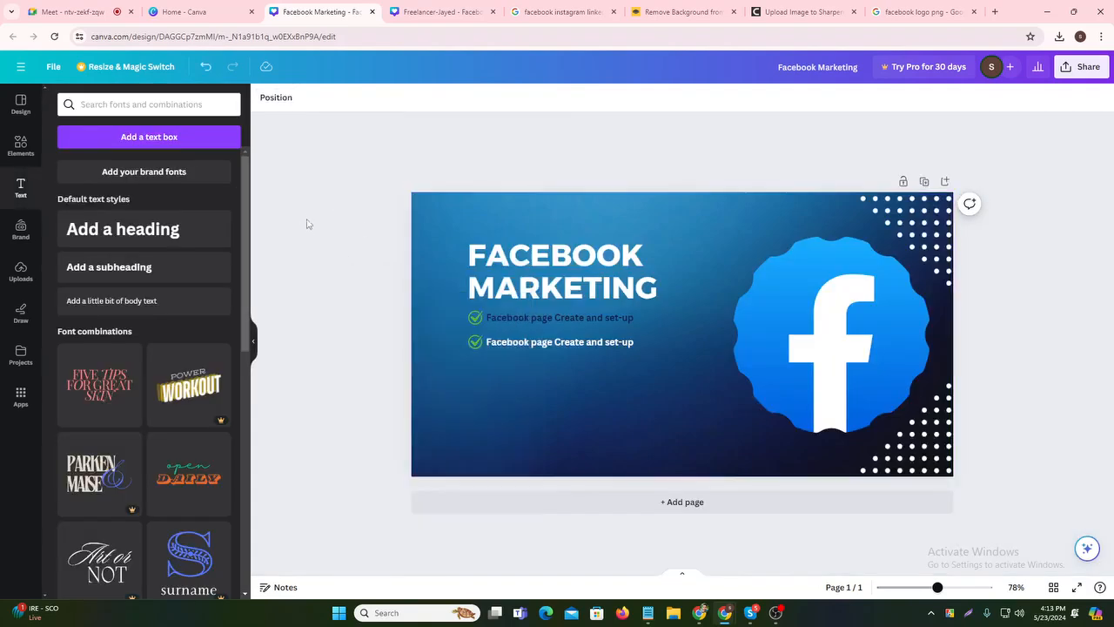
double_click(593, 318)
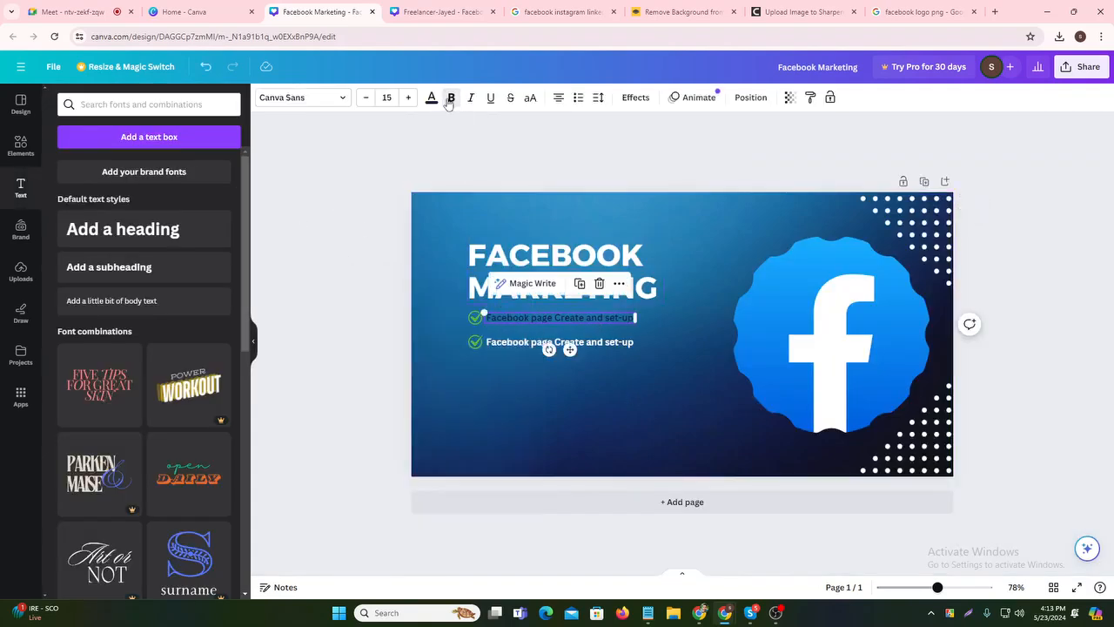
left_click(683, 398)
double_click(614, 347)
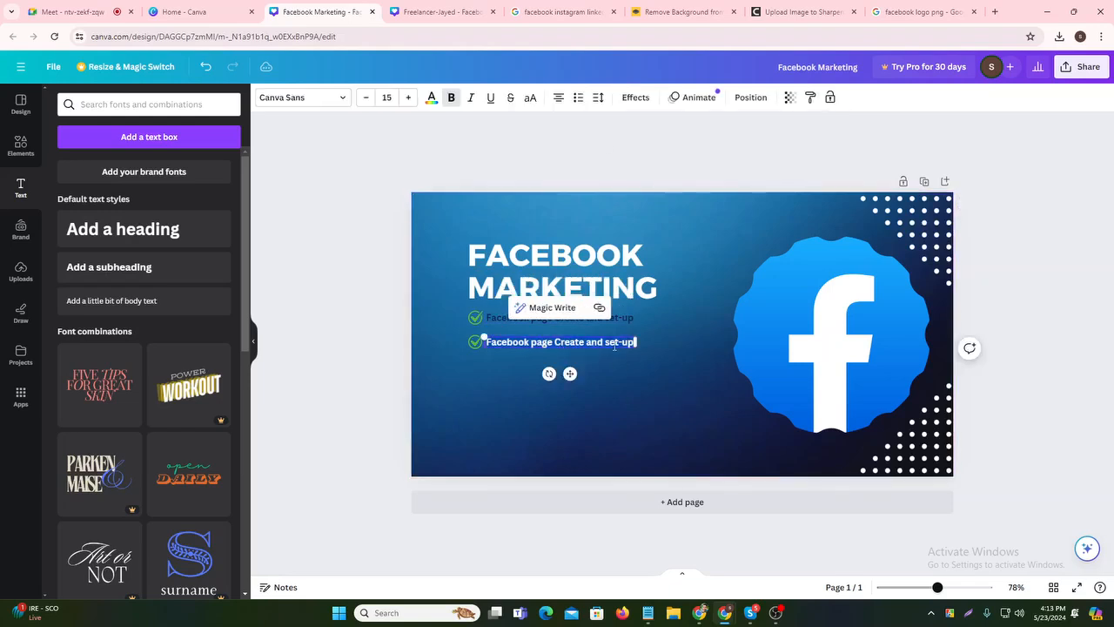
left_click(452, 98)
left_click(452, 97)
left_click(431, 98)
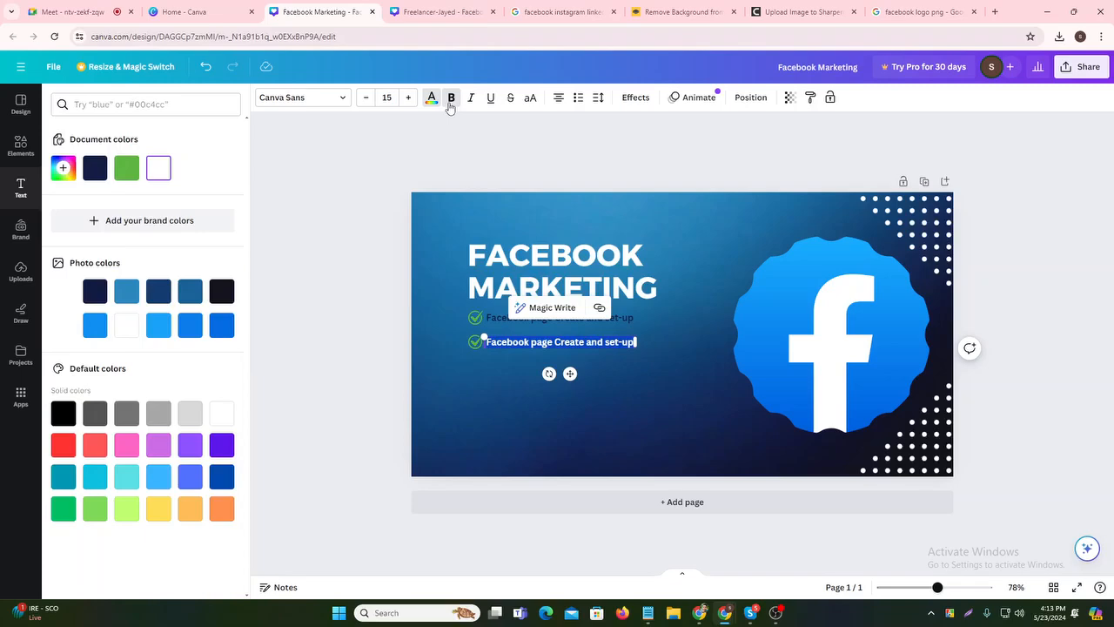
left_click(95, 168)
- Nudge the second check mark and its line slightly upward
double_click(702, 396)
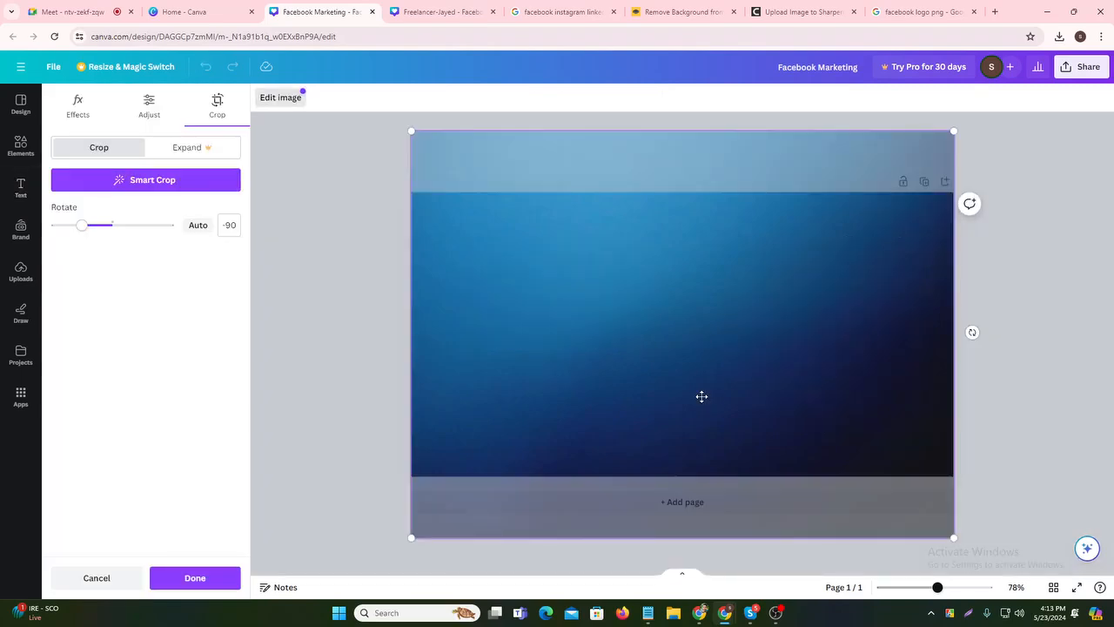
key("Escape")
left_click(376, 310)
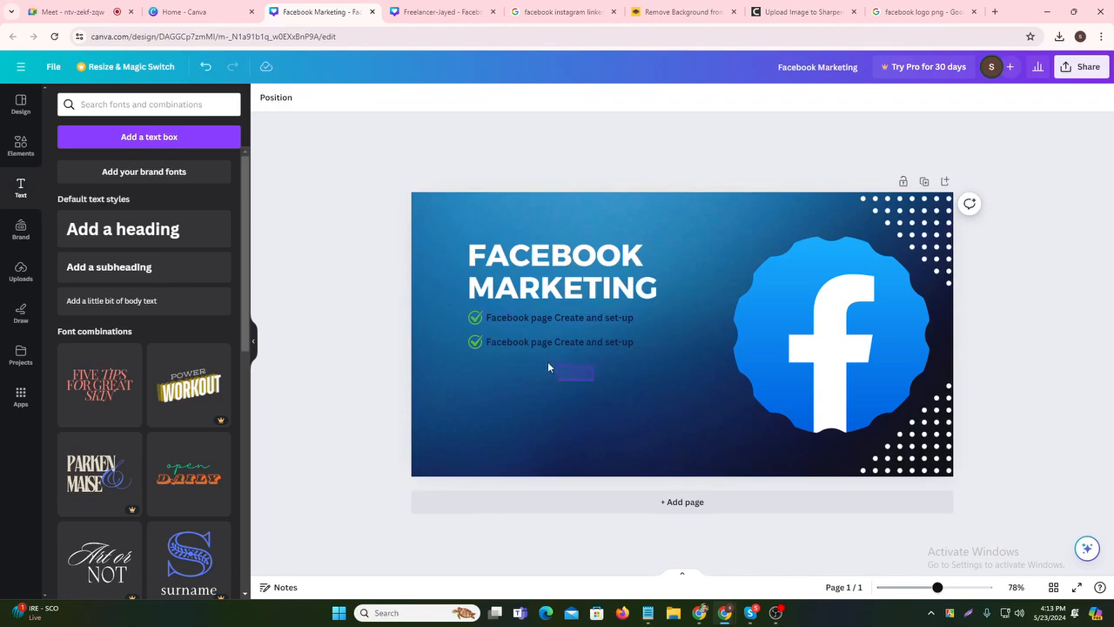
left_click_drag(475, 335, 471, 336)
key("Up")
key("Up")
key("Up")
key("Up")
key("Up")
key("Up")
key("Up")
key("Up")
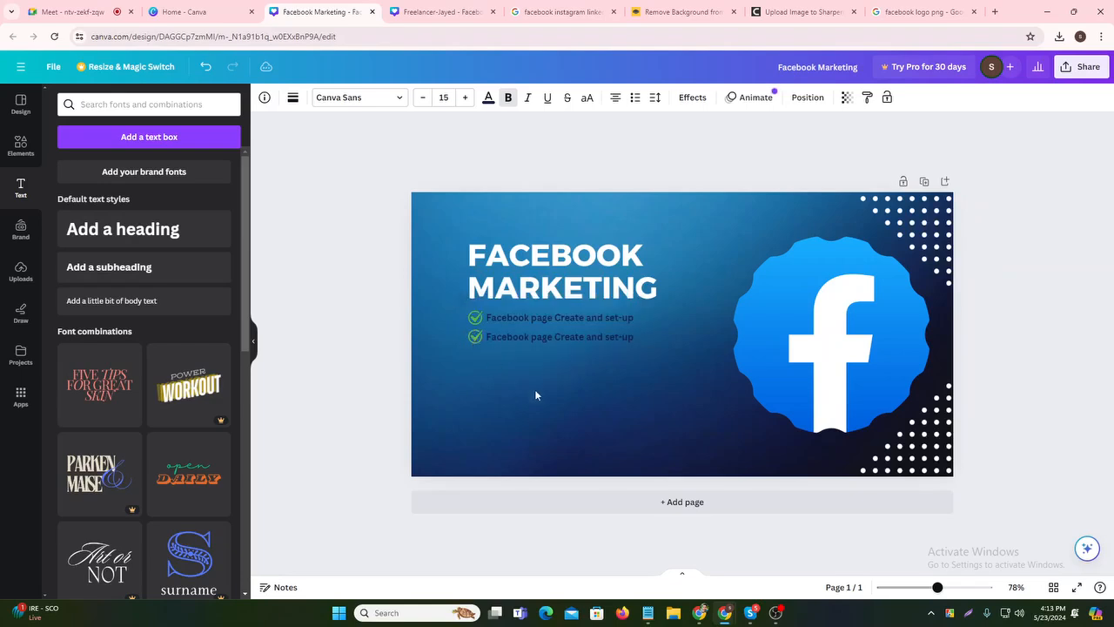
left_click(572, 366)
- Make both checklist lines white
left_click(566, 313)
left_click(566, 313)
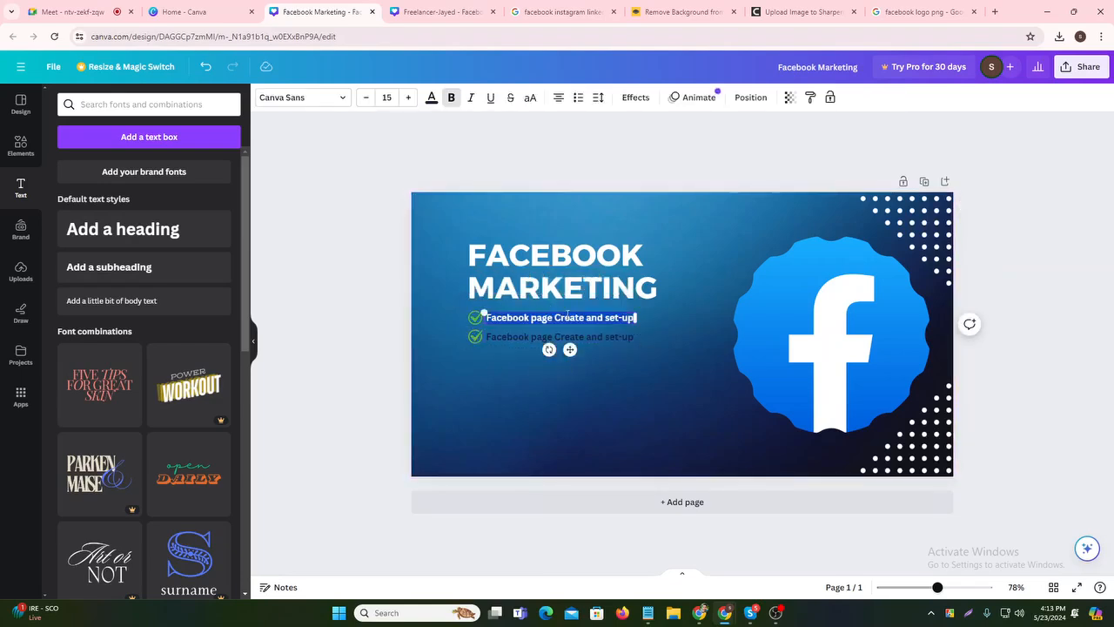
left_click(431, 97)
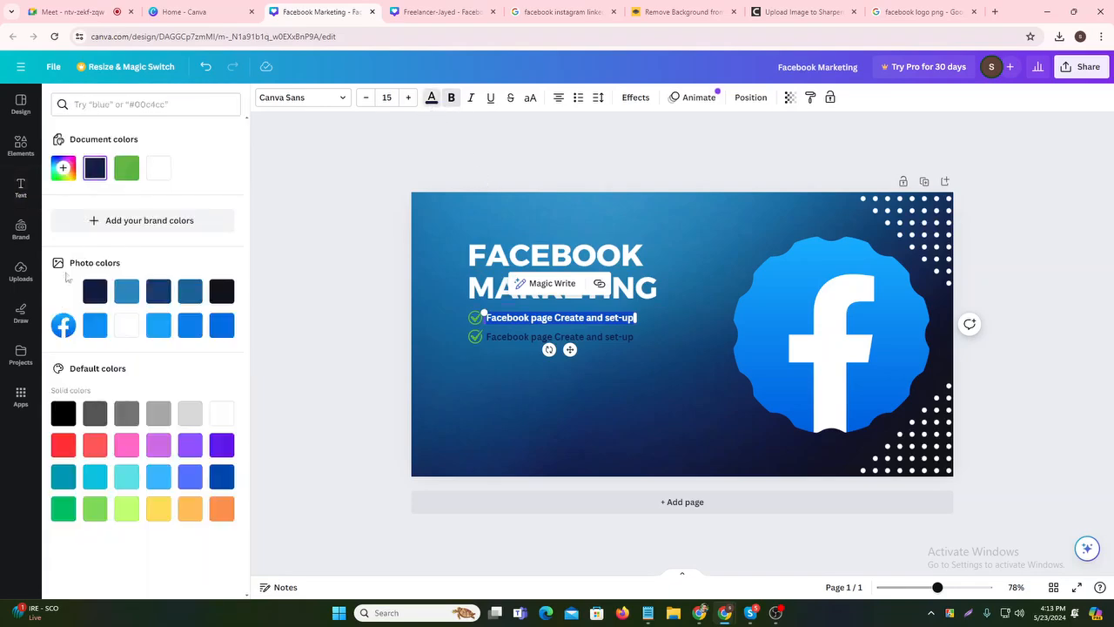
left_click(159, 168)
left_click(629, 363)
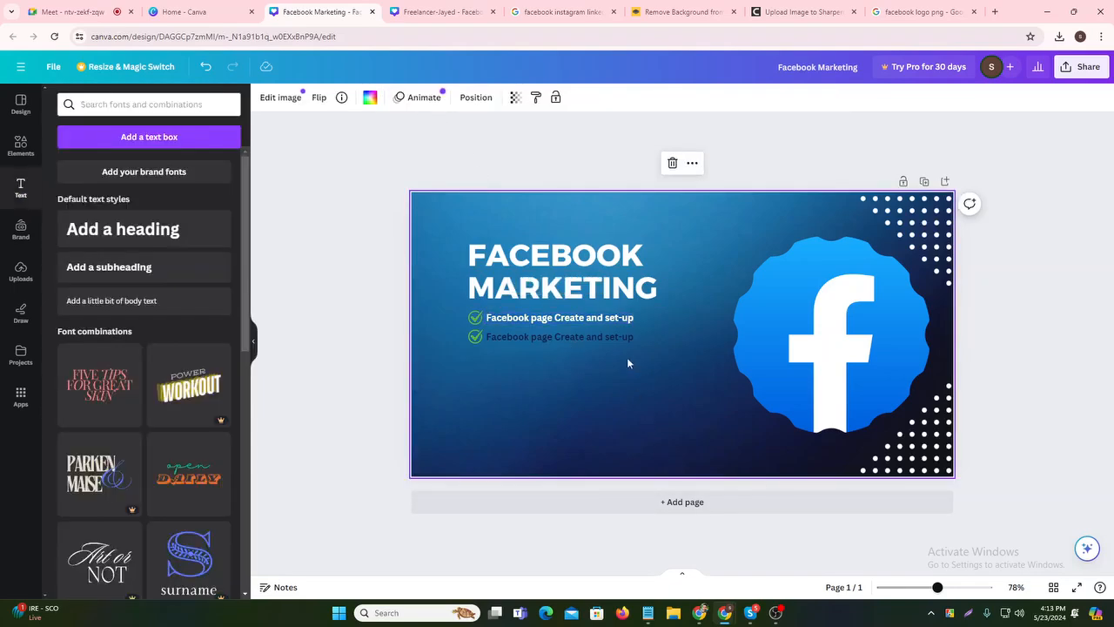
double_click(612, 338)
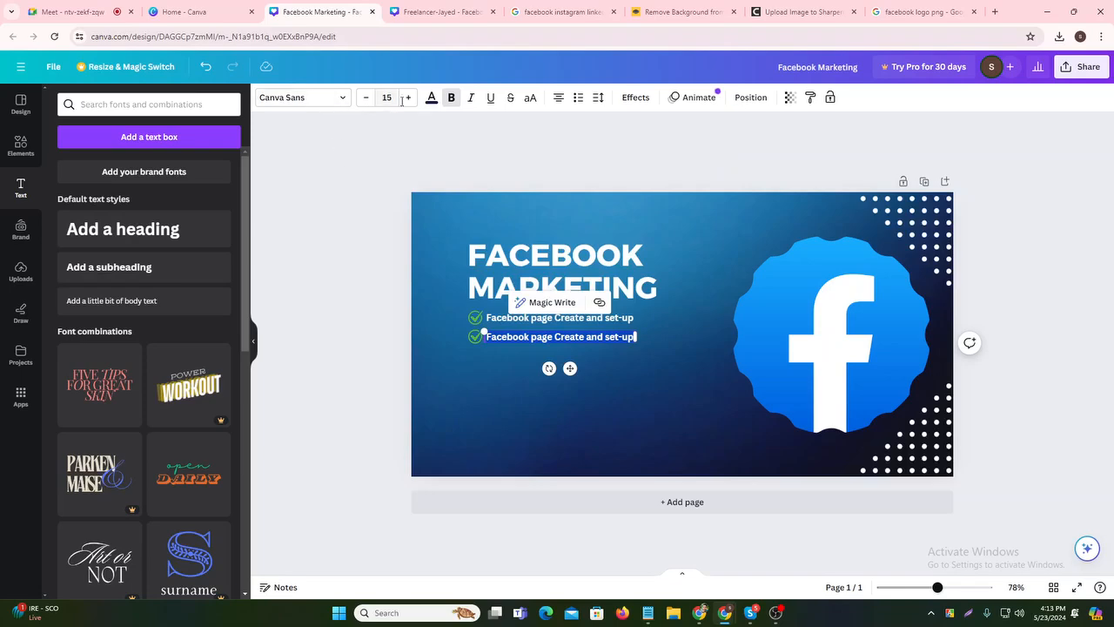
left_click(431, 101)
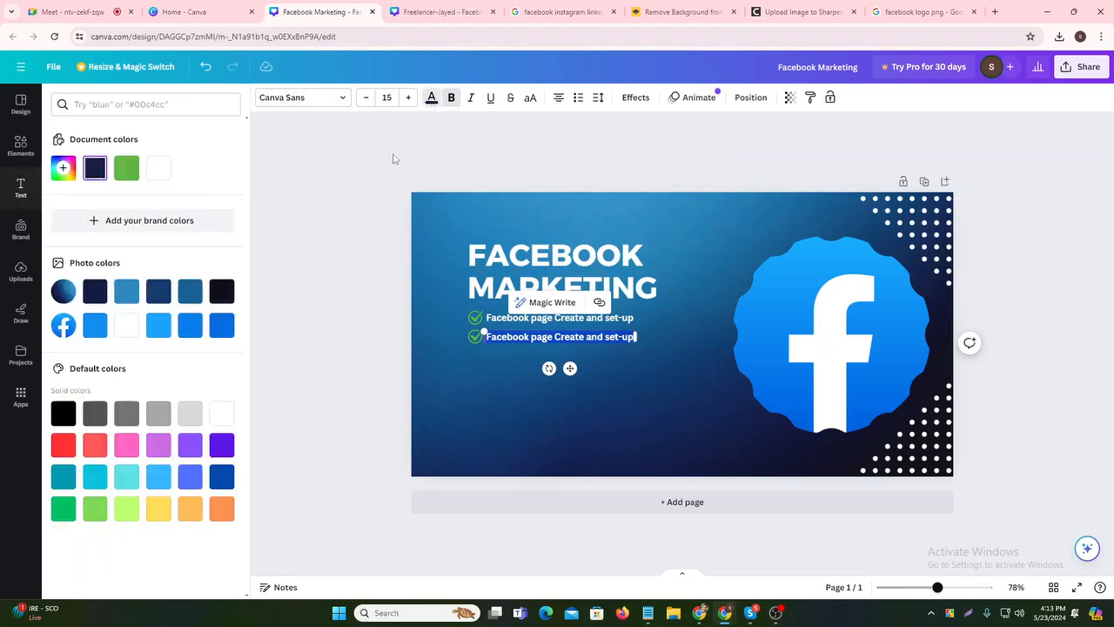
left_click(158, 168)
left_click(556, 392)
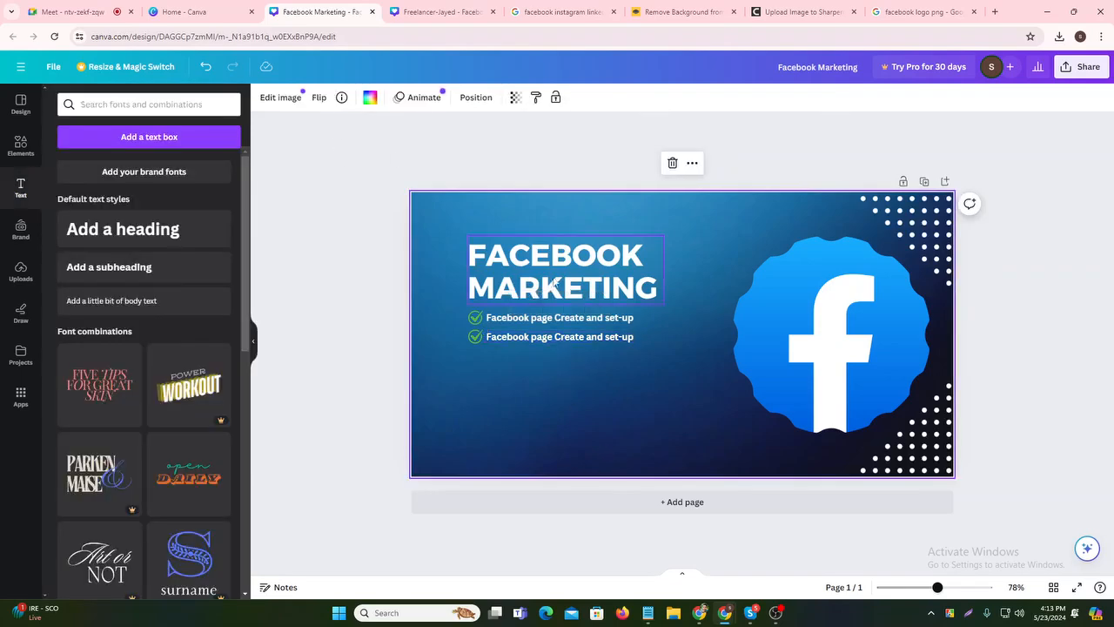
- Recolour the FACEBOOK MARKETING heading blue #036ce4
left_click(555, 269)
left_click(554, 270)
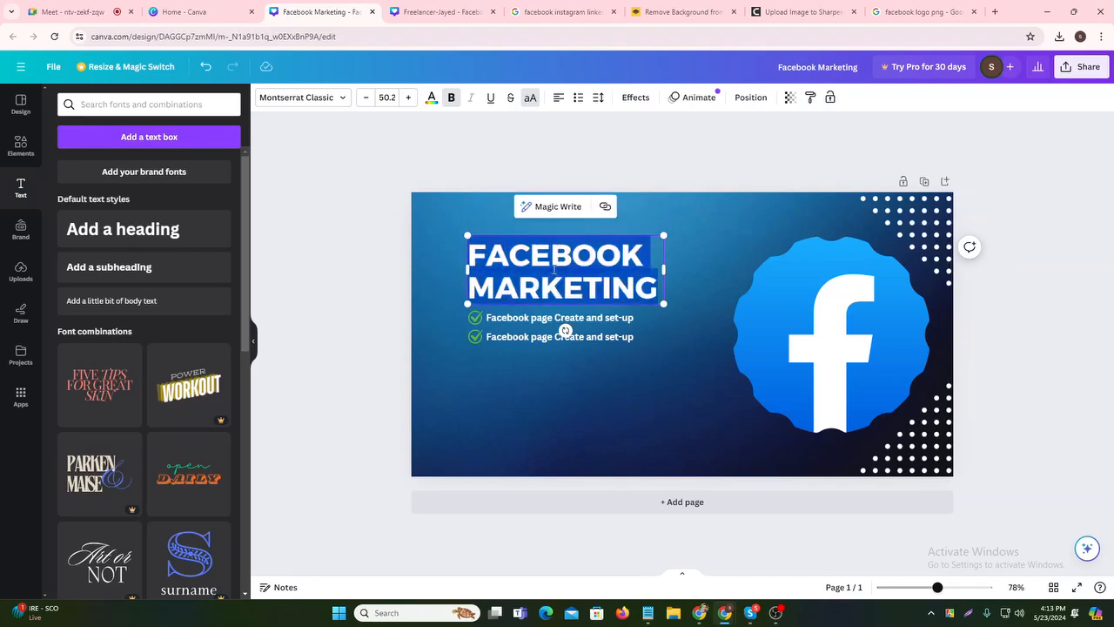
left_click(430, 98)
left_click(215, 336)
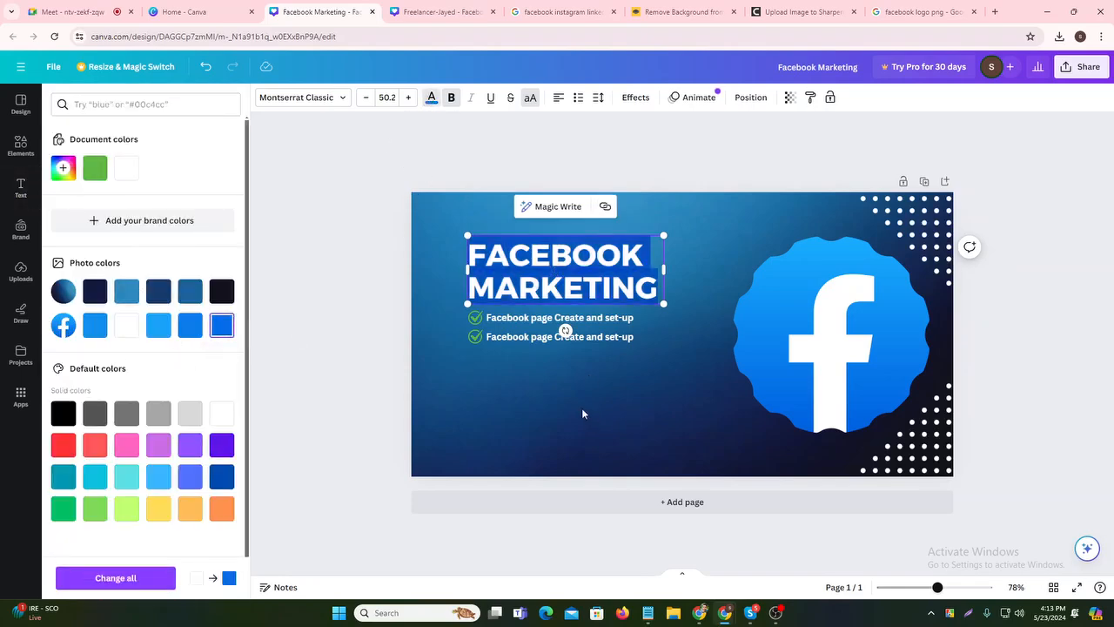
- Set the page background to plain white
double_click(559, 390)
key("Escape")
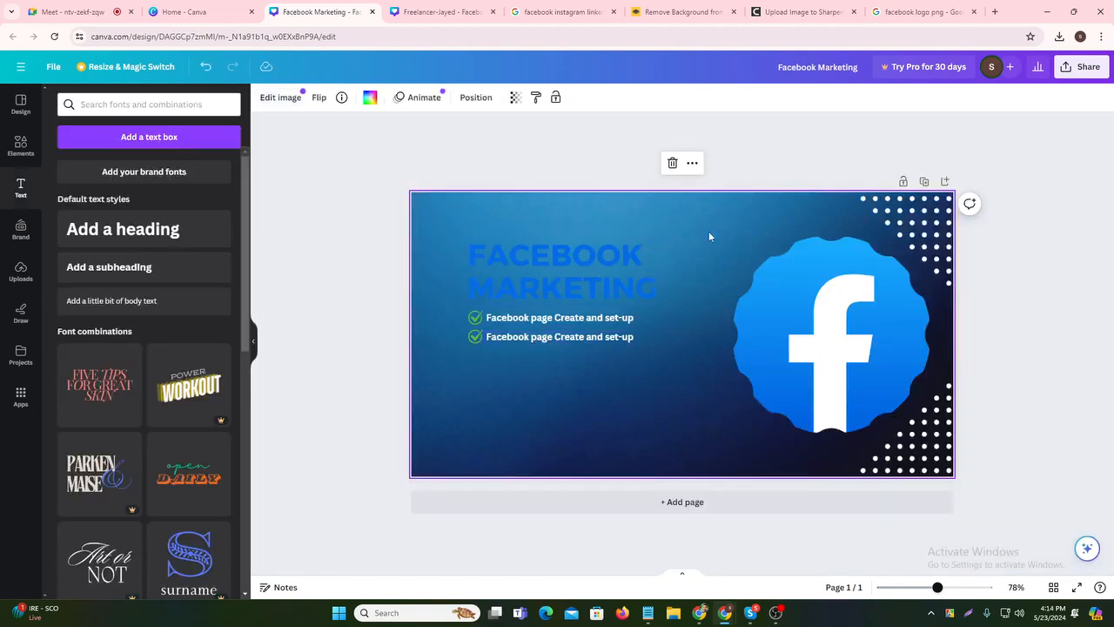
left_click(370, 97)
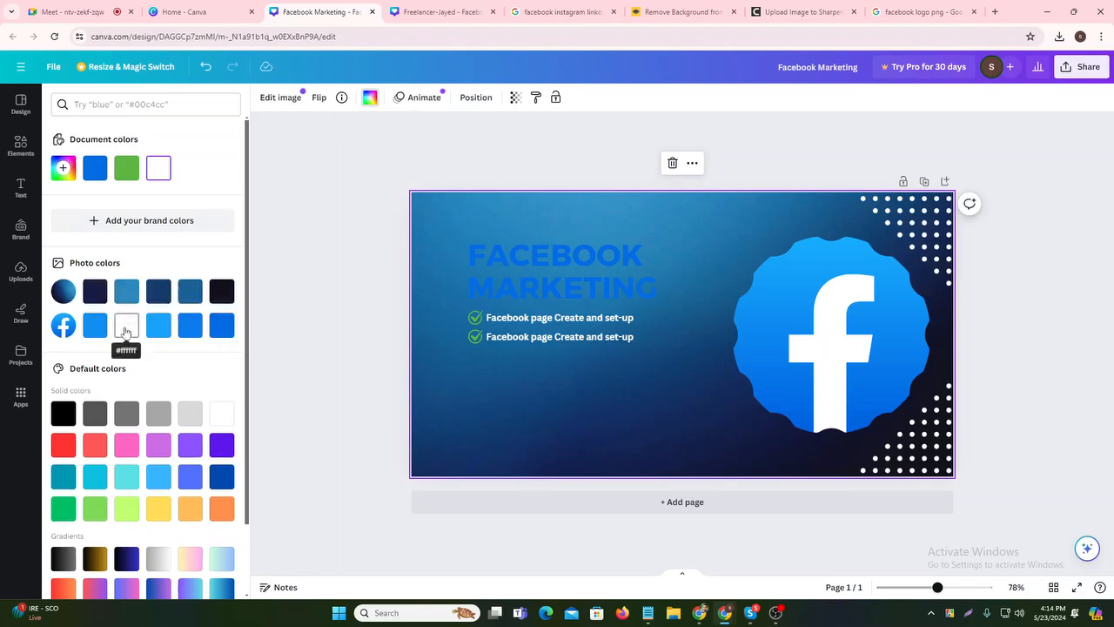
left_click(127, 325)
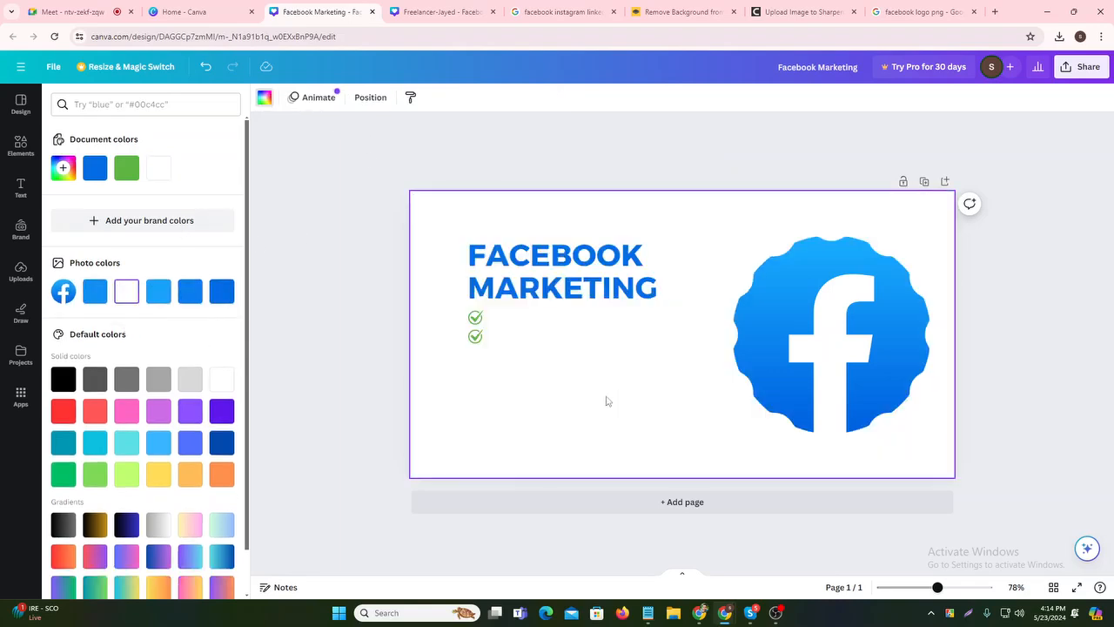
- Colour both checklist lines blue, trying lighter and darker blues on the second
left_click(566, 318)
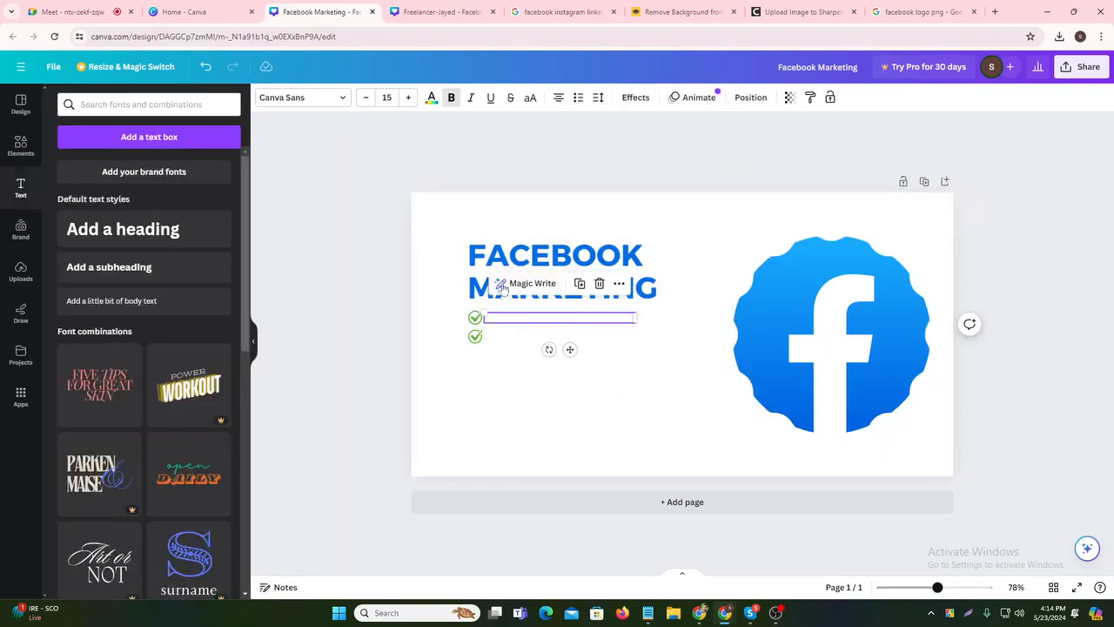
left_click(431, 98)
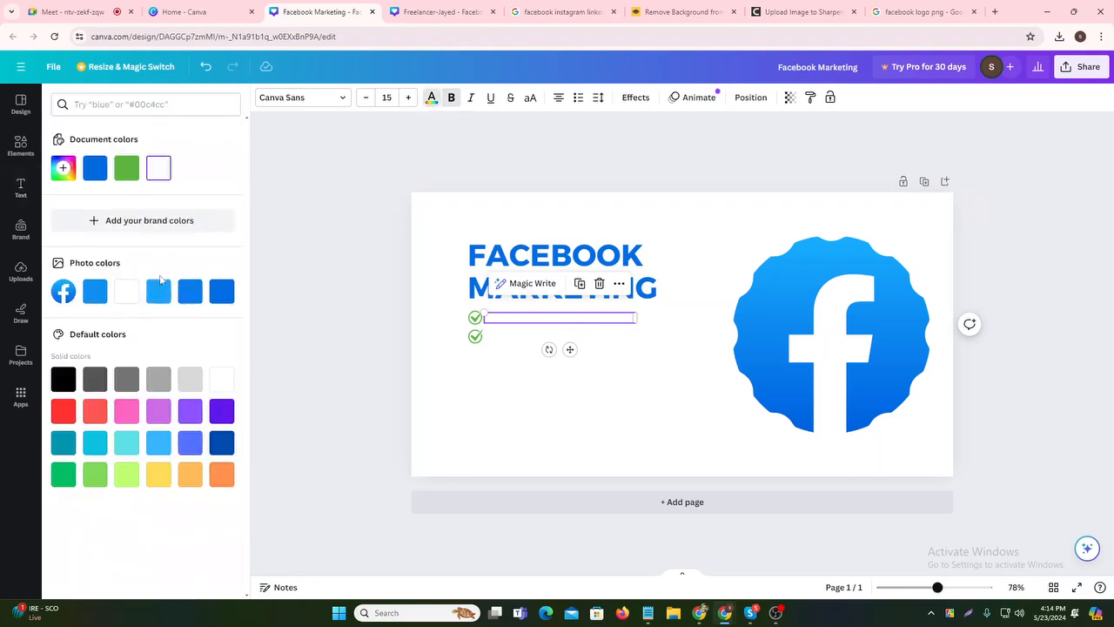
left_click(95, 169)
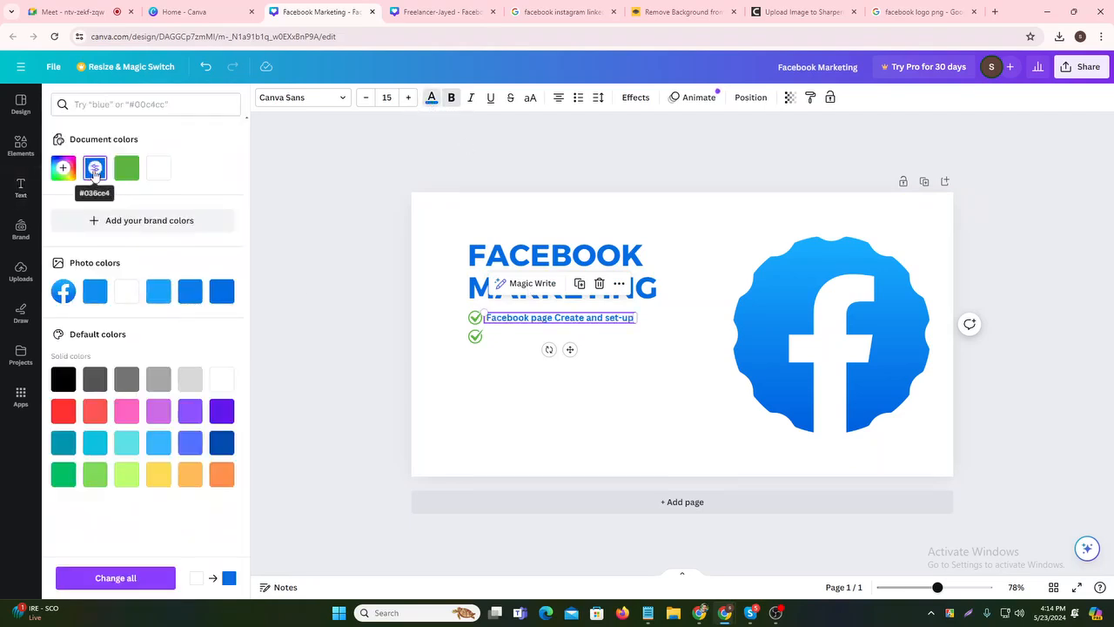
left_click(503, 396)
left_click(543, 341)
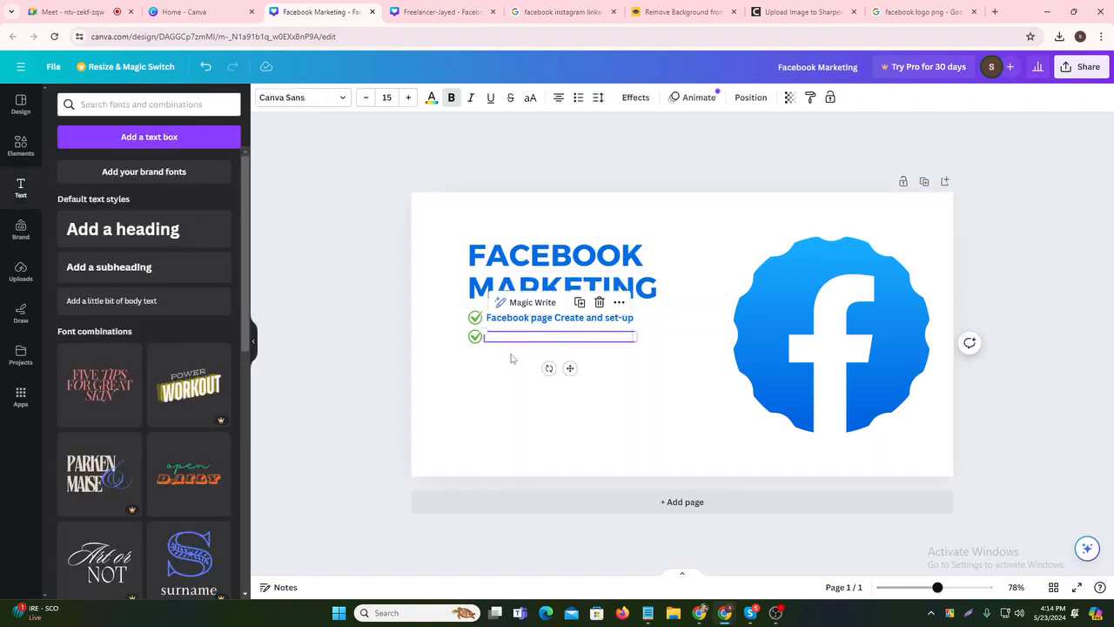
left_click(430, 98)
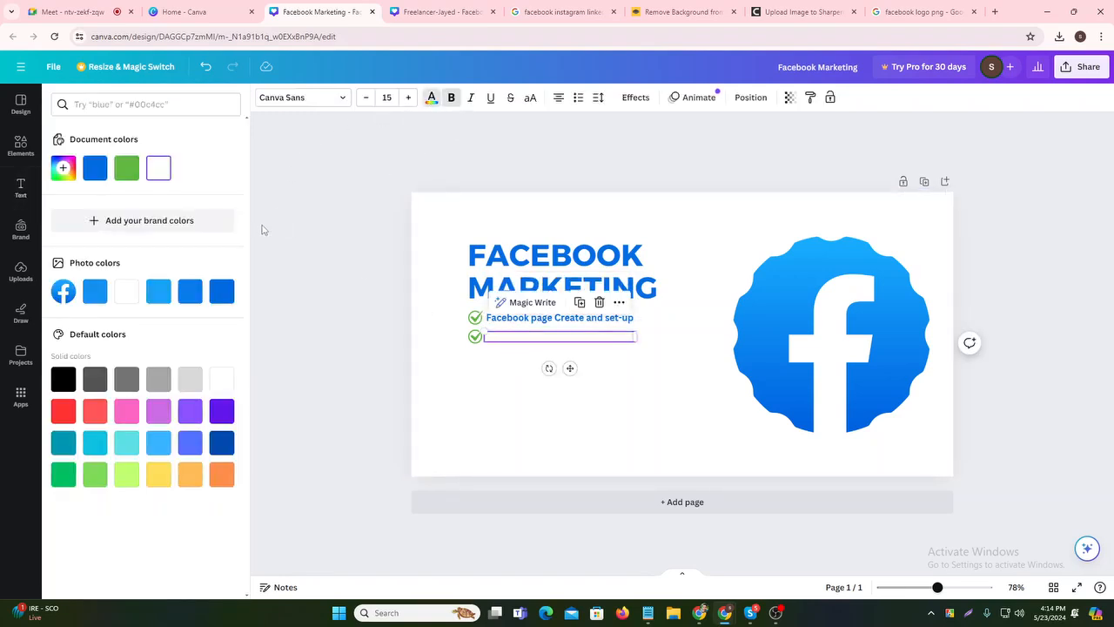
left_click(189, 292)
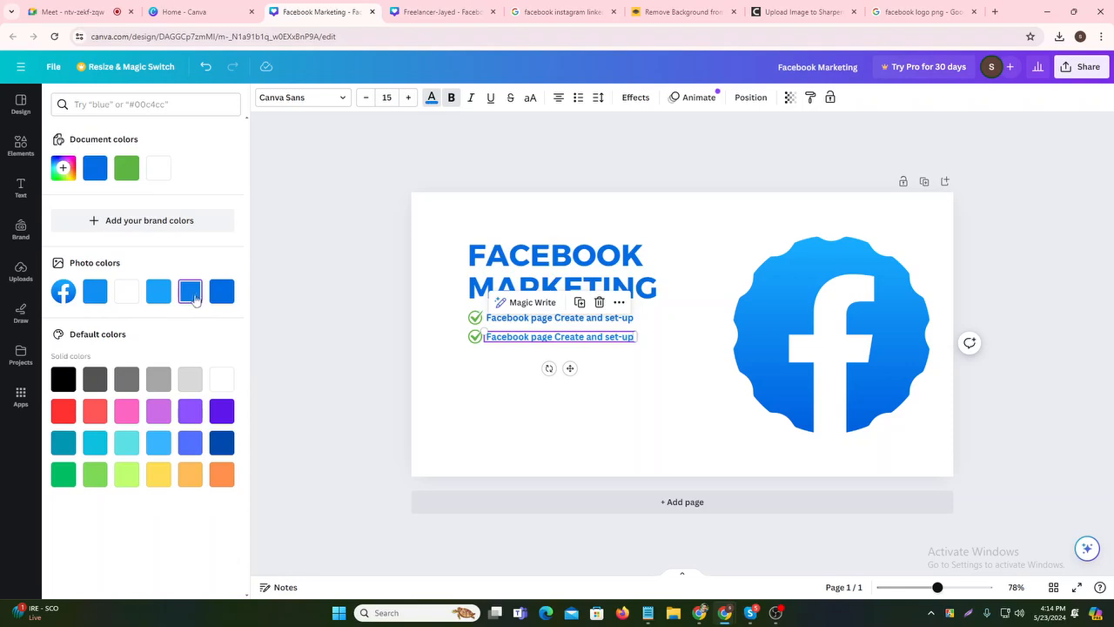
left_click(158, 292)
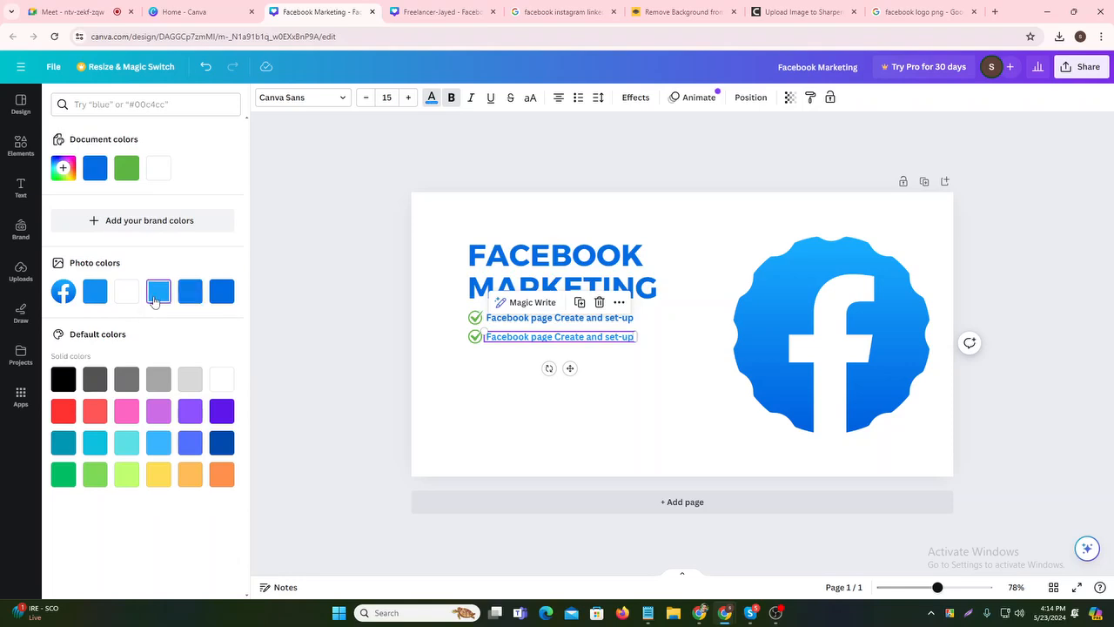
left_click(214, 295)
left_click(658, 399)
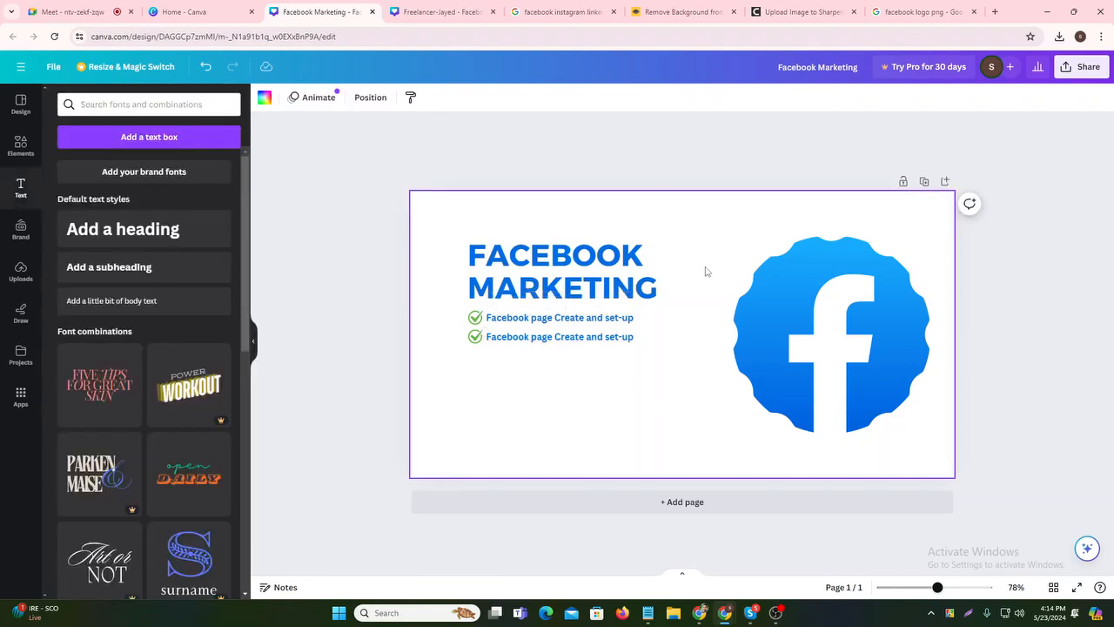
left_click(264, 97)
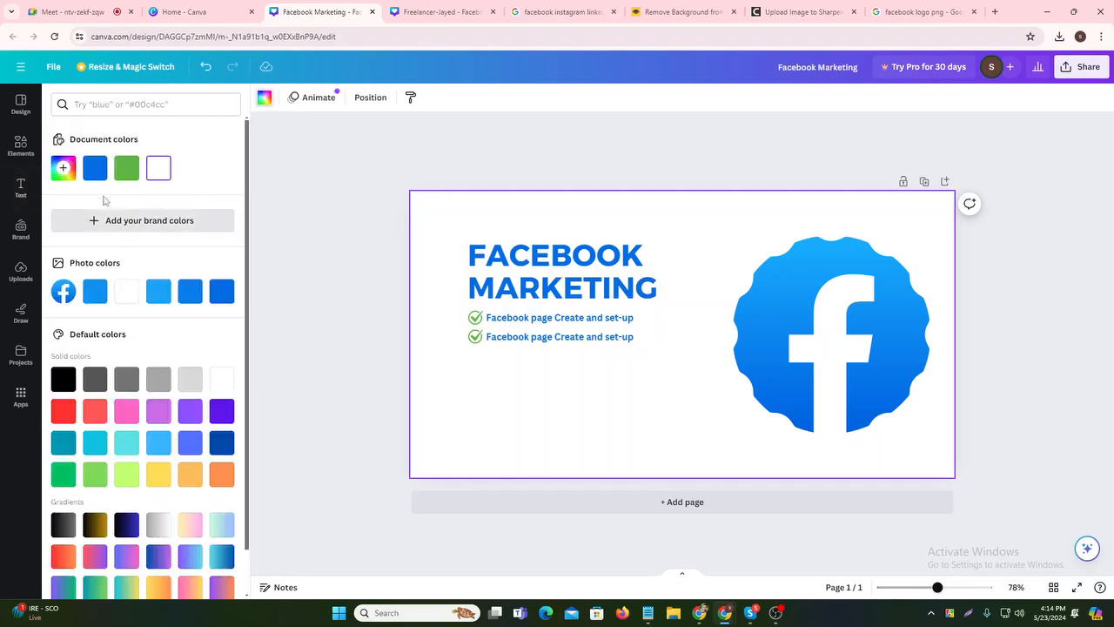
scroll(105, 344, "down", 2)
left_click(62, 335)
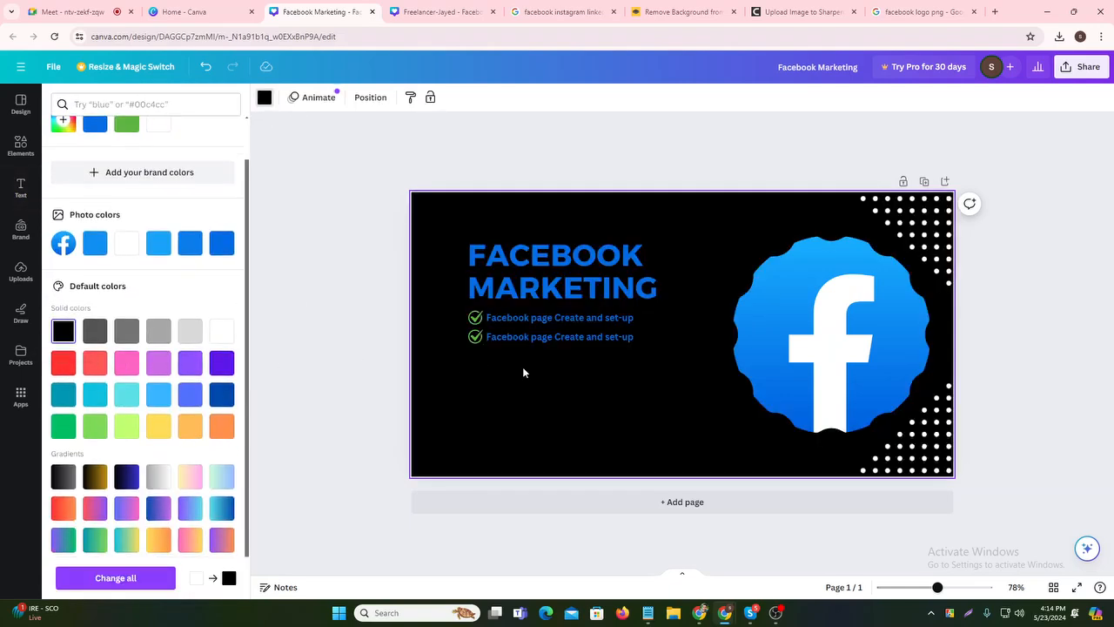
left_click(452, 450)
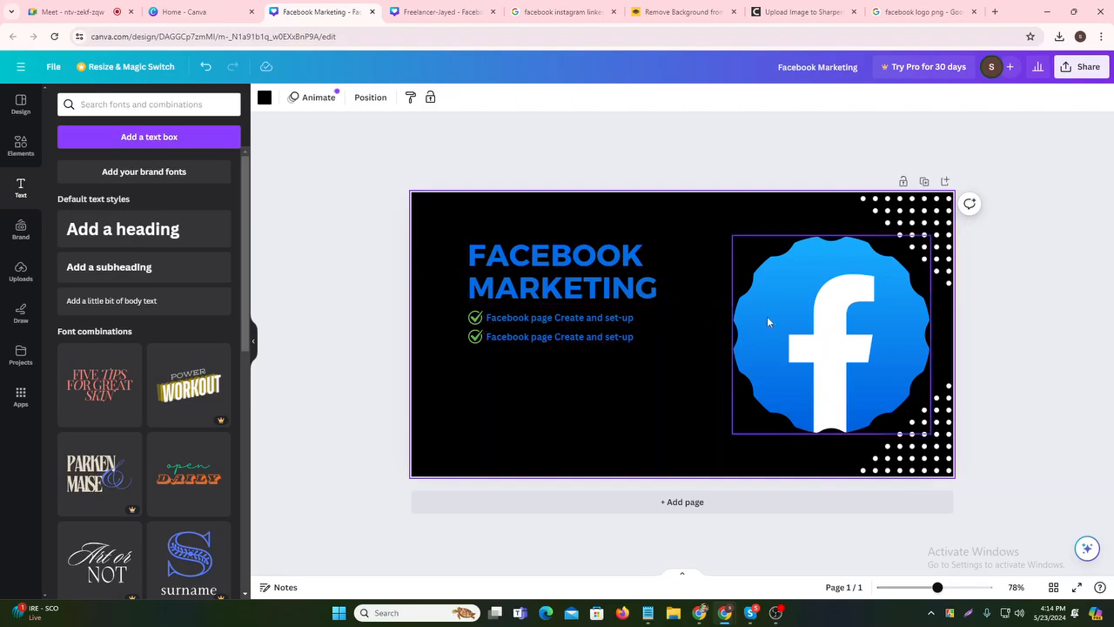
left_click(737, 312)
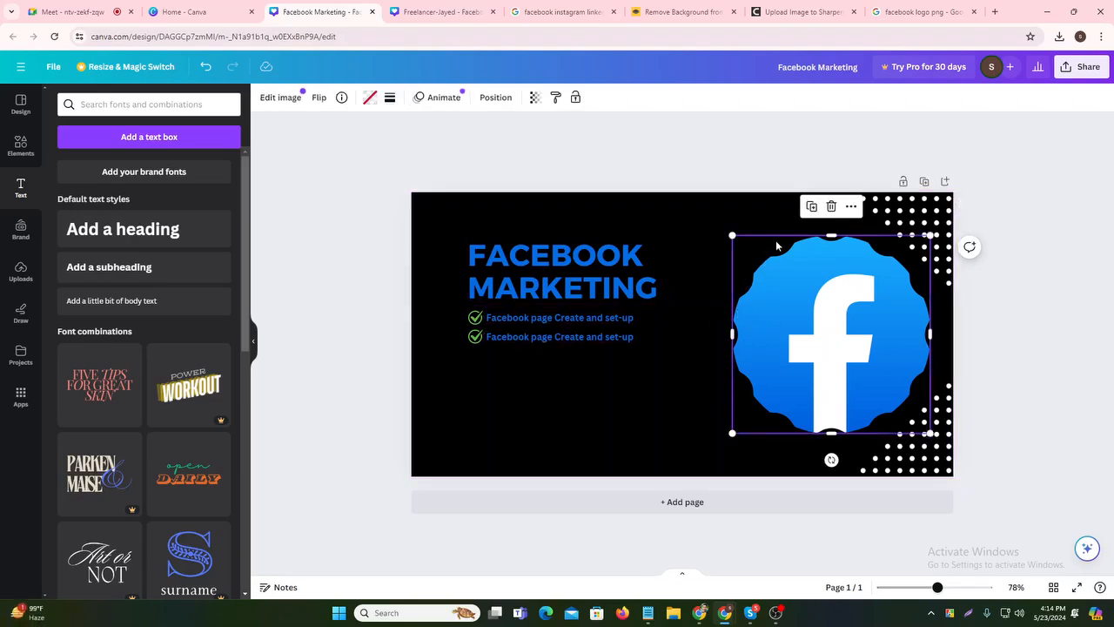
left_click(619, 377)
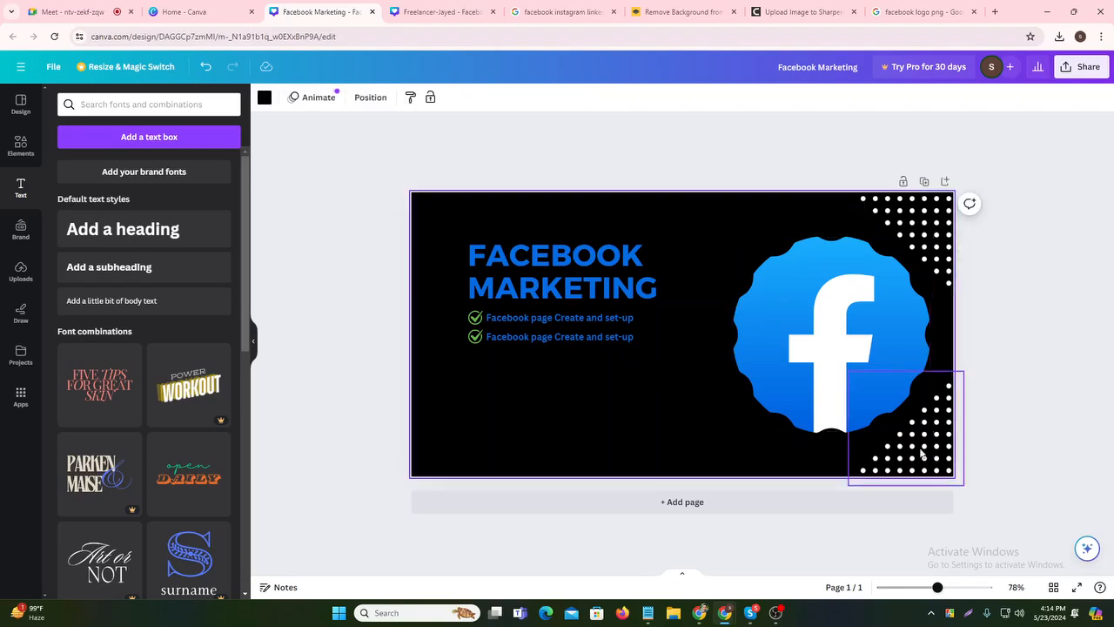
left_click(607, 336)
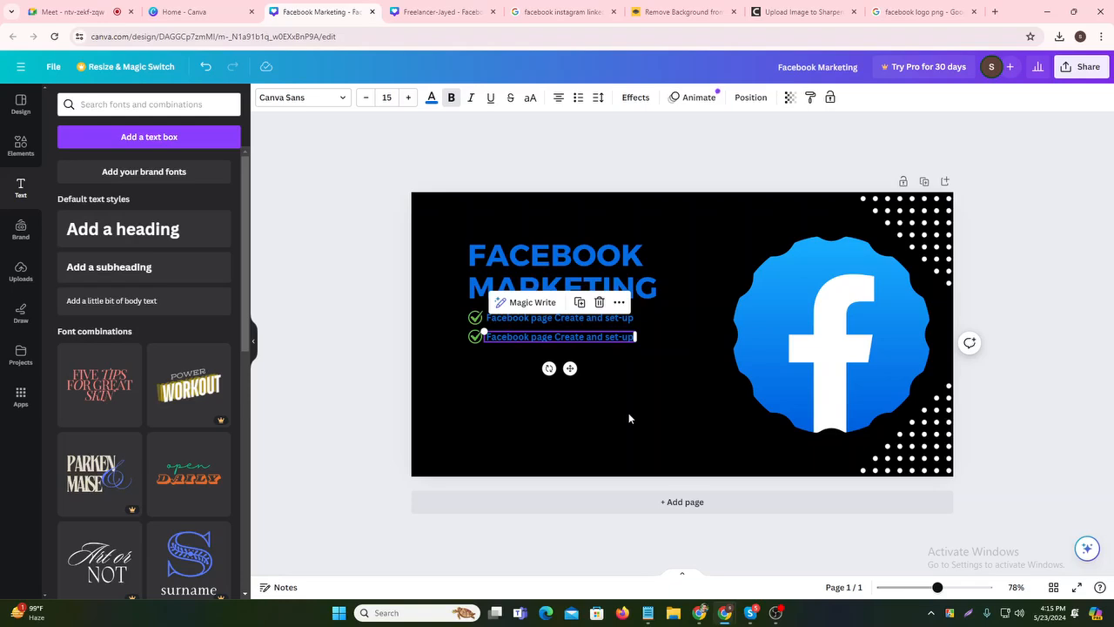
left_click(669, 410)
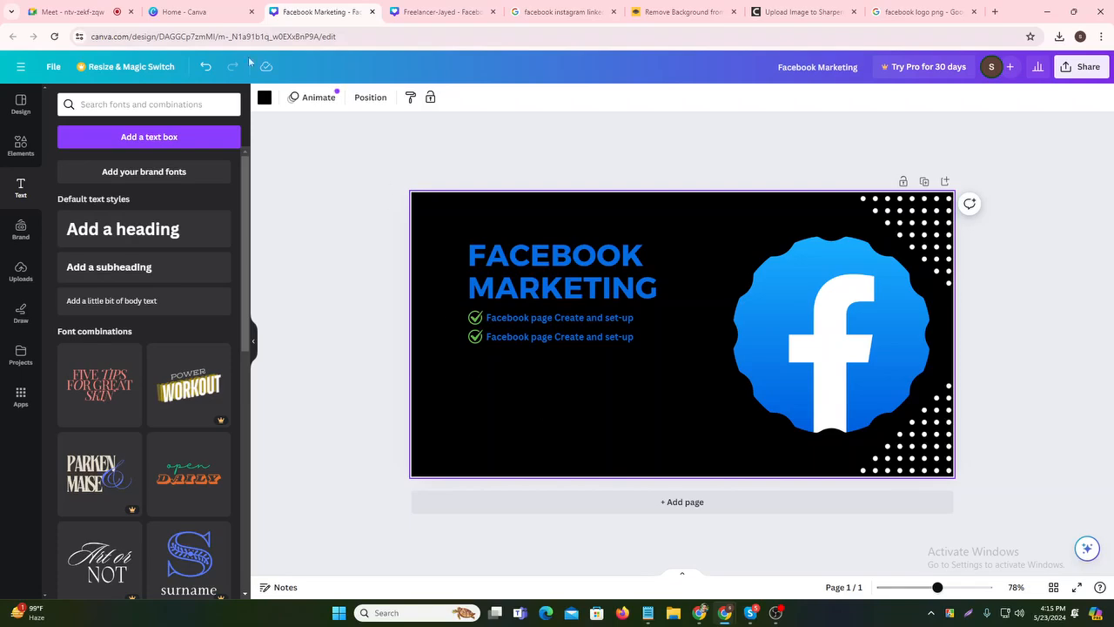
left_click(197, 12)
- From Projects, open Freelancer-Jayed, select its DM ME badge and social icons, then return to Facebook Marketing
left_click(86, 252)
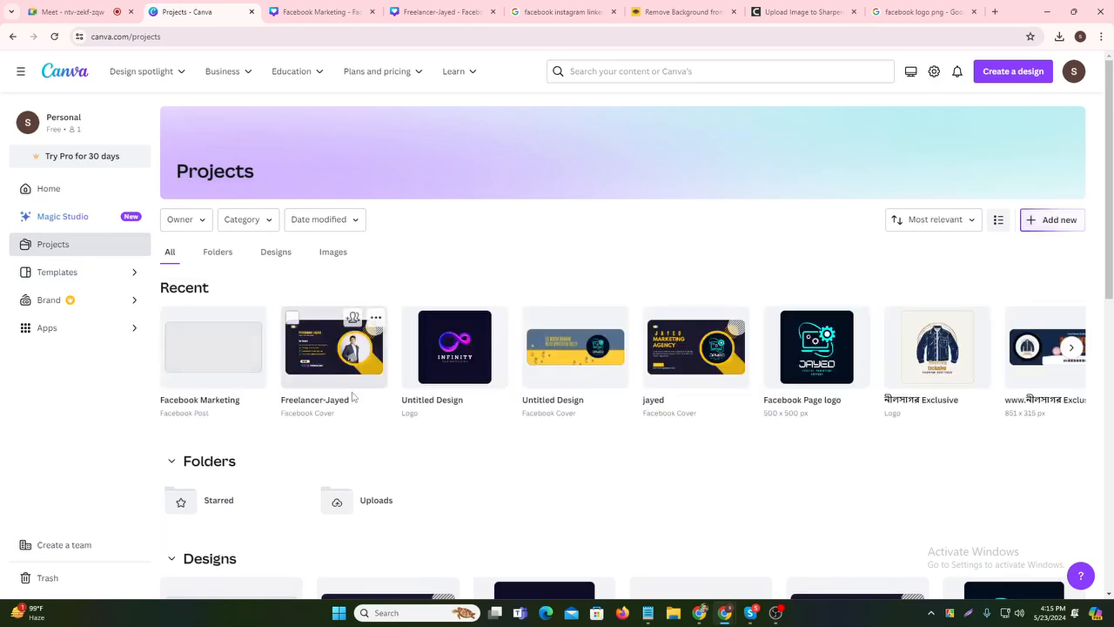
left_click(334, 357)
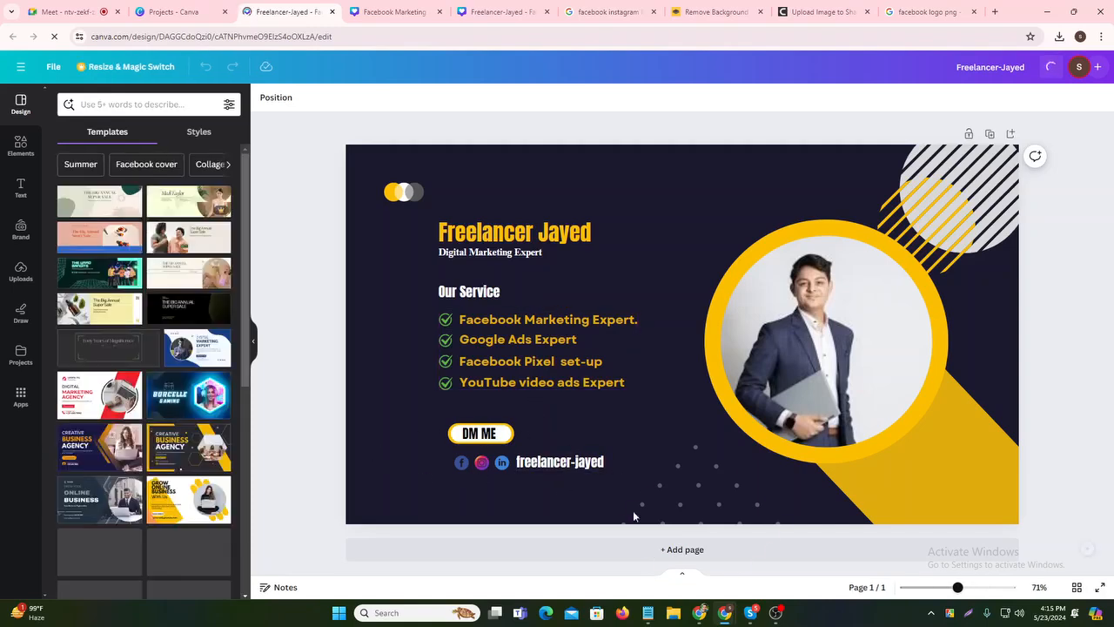
left_click_drag(404, 409, 607, 476)
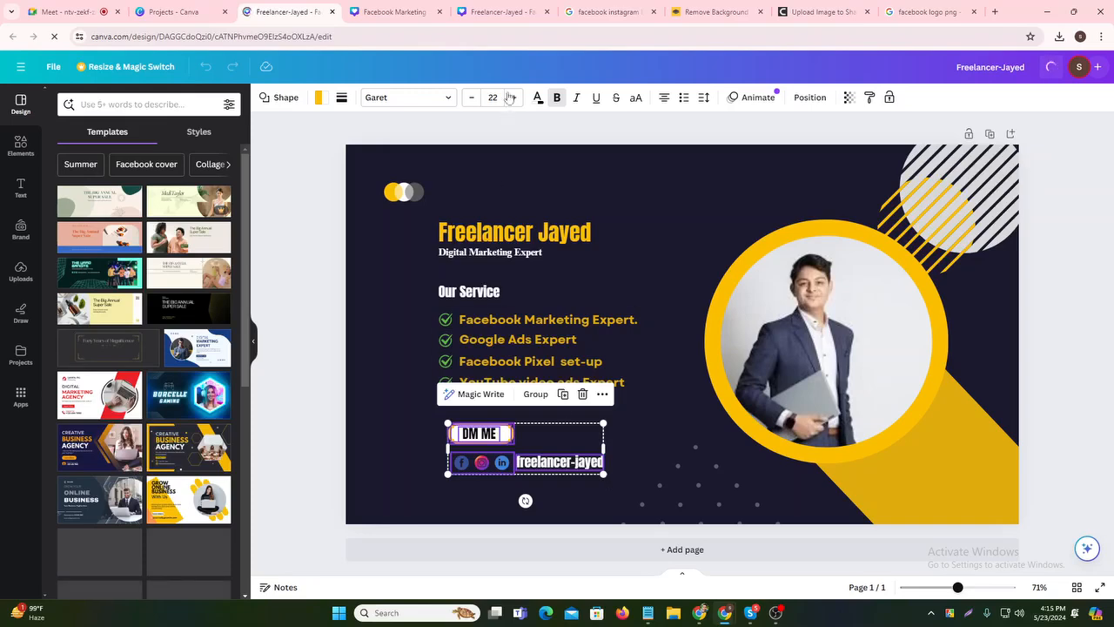
left_click(394, 11)
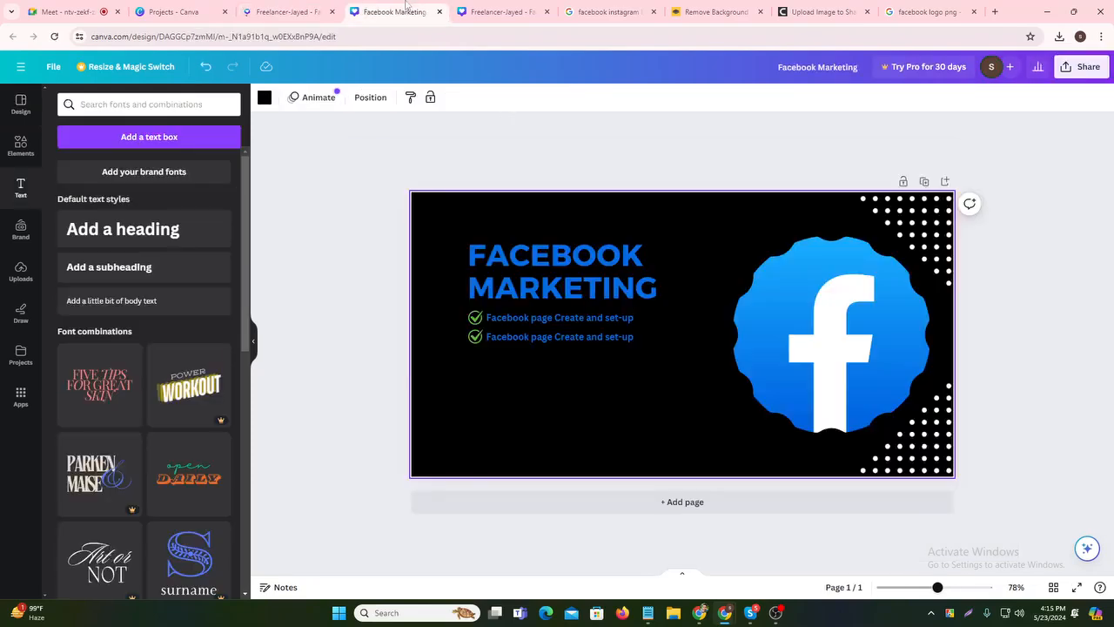
- Paste the DM ME badge and social contact line, placing both below the checklist
right_click(501, 383)
left_click(560, 439)
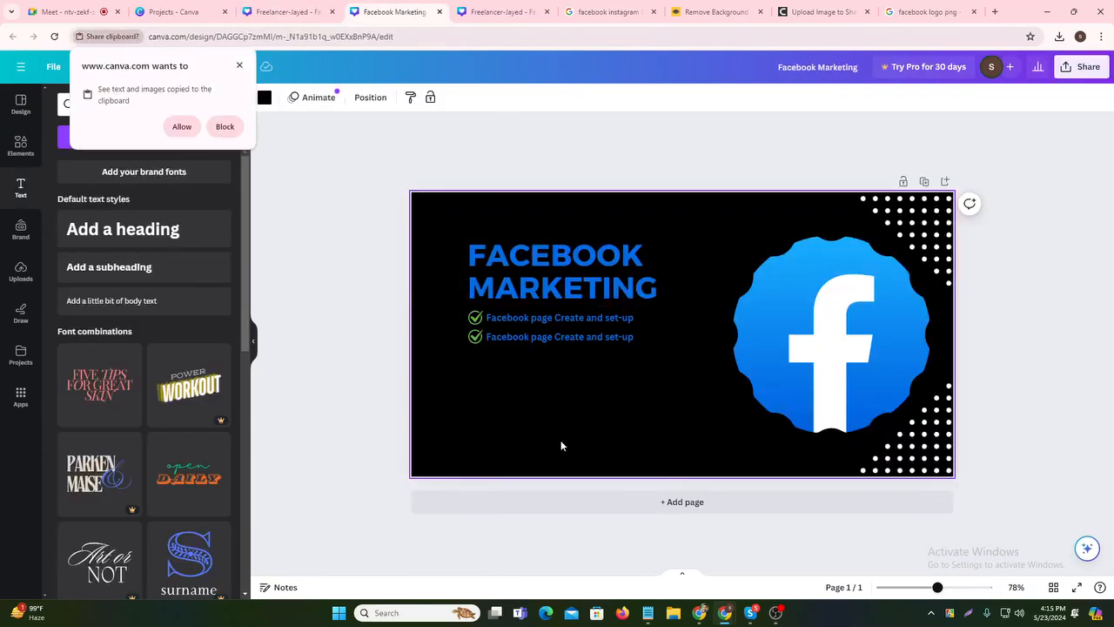
left_click(182, 128)
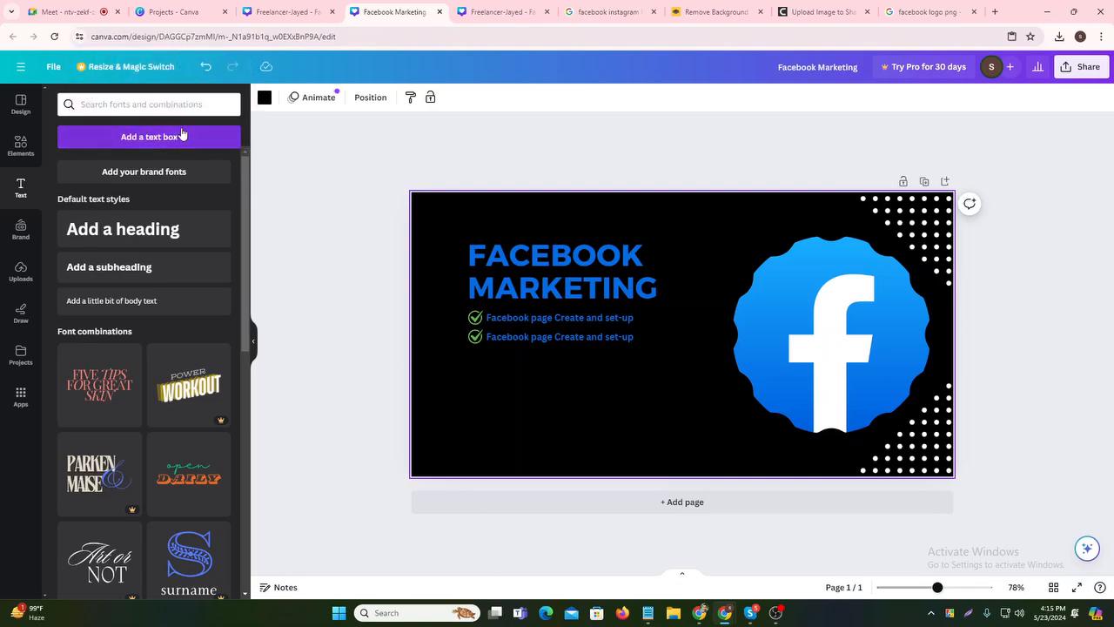
left_click(559, 414)
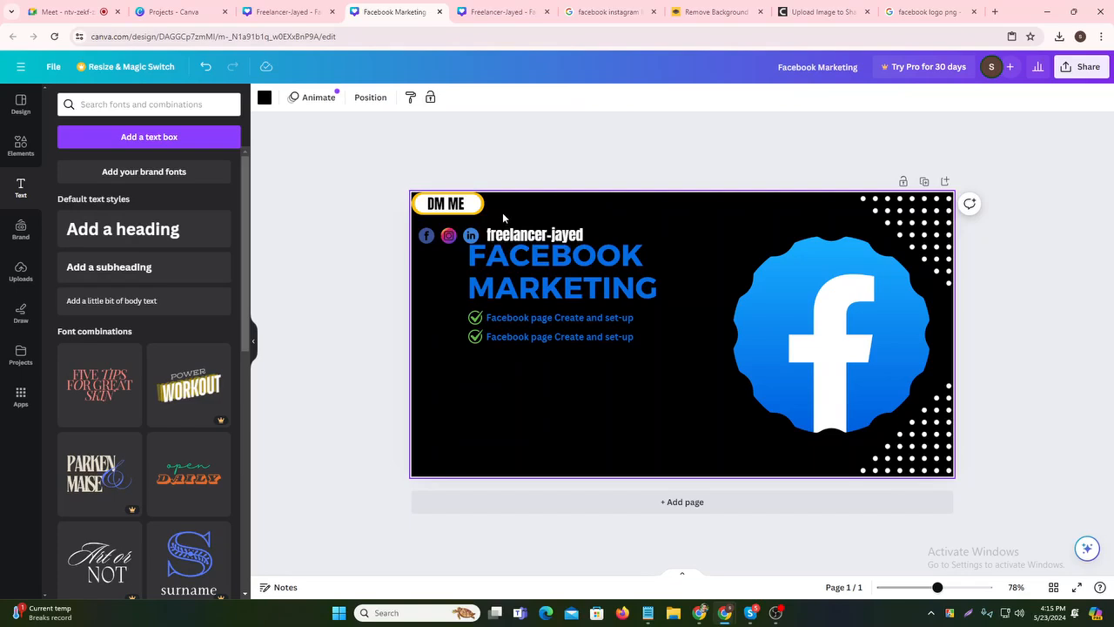
left_click(457, 204)
left_click_drag(457, 203, 477, 271)
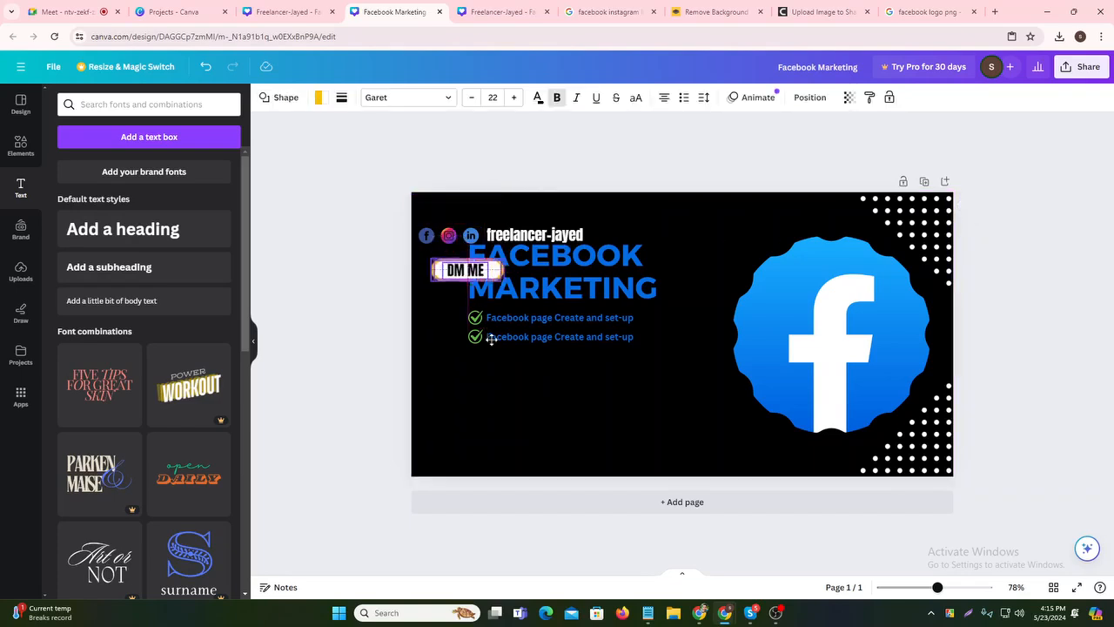
left_click_drag(491, 340, 518, 421)
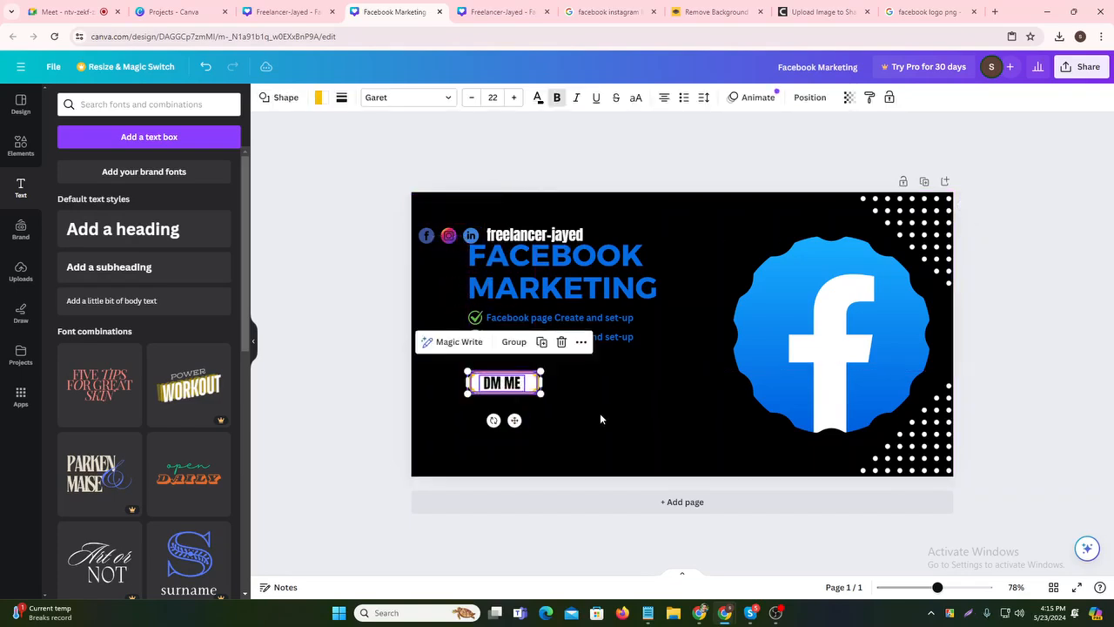
left_click(599, 418)
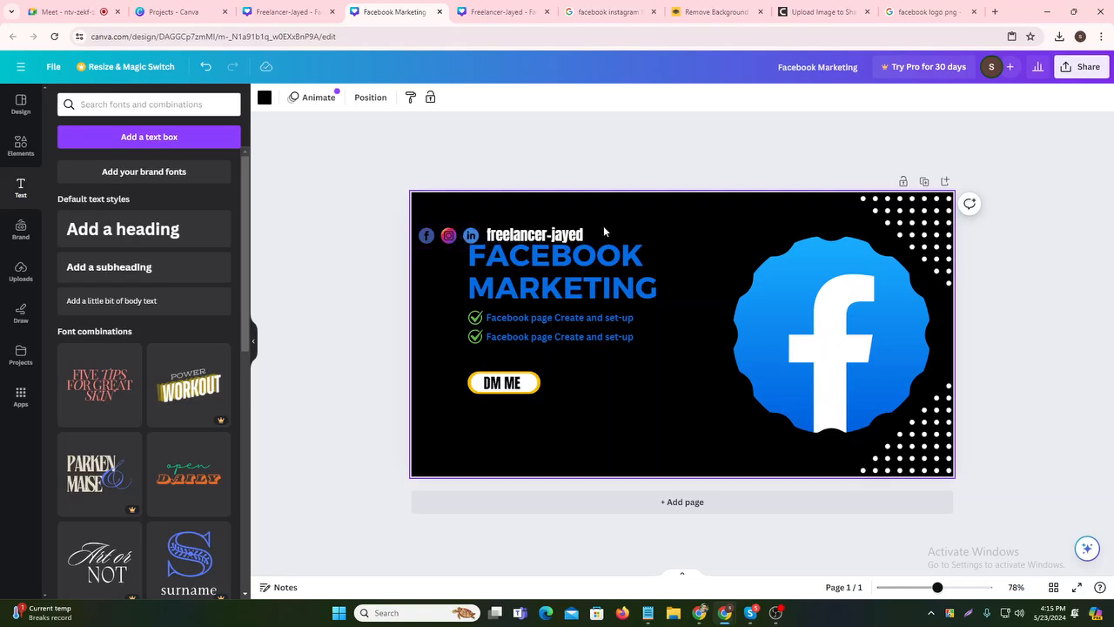
left_click(444, 235)
left_click_drag(508, 274, 557, 451)
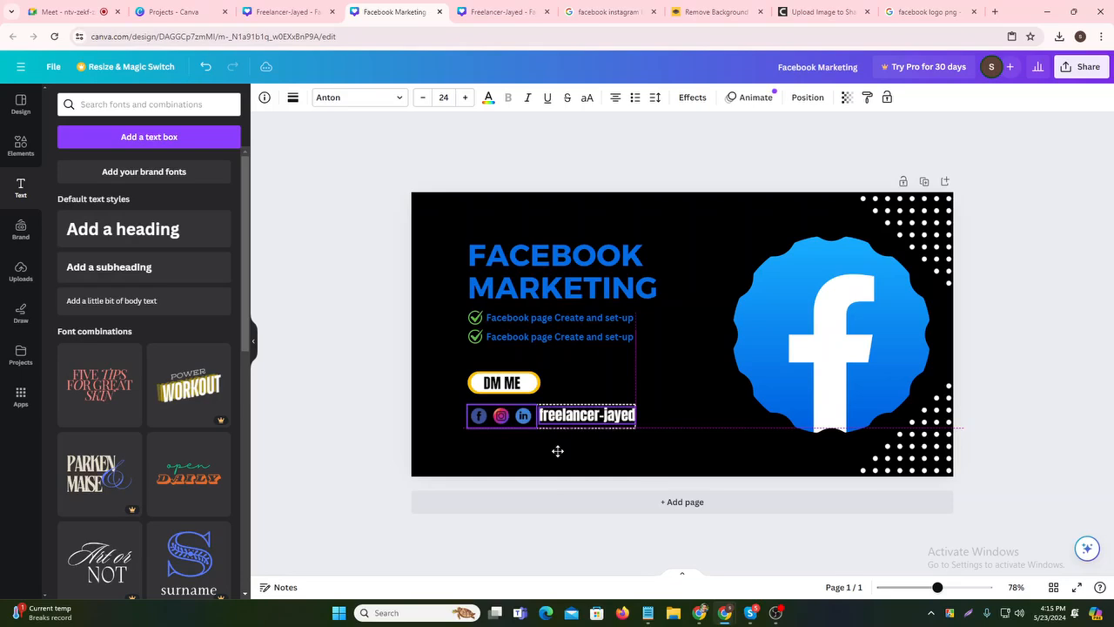
left_click(653, 393)
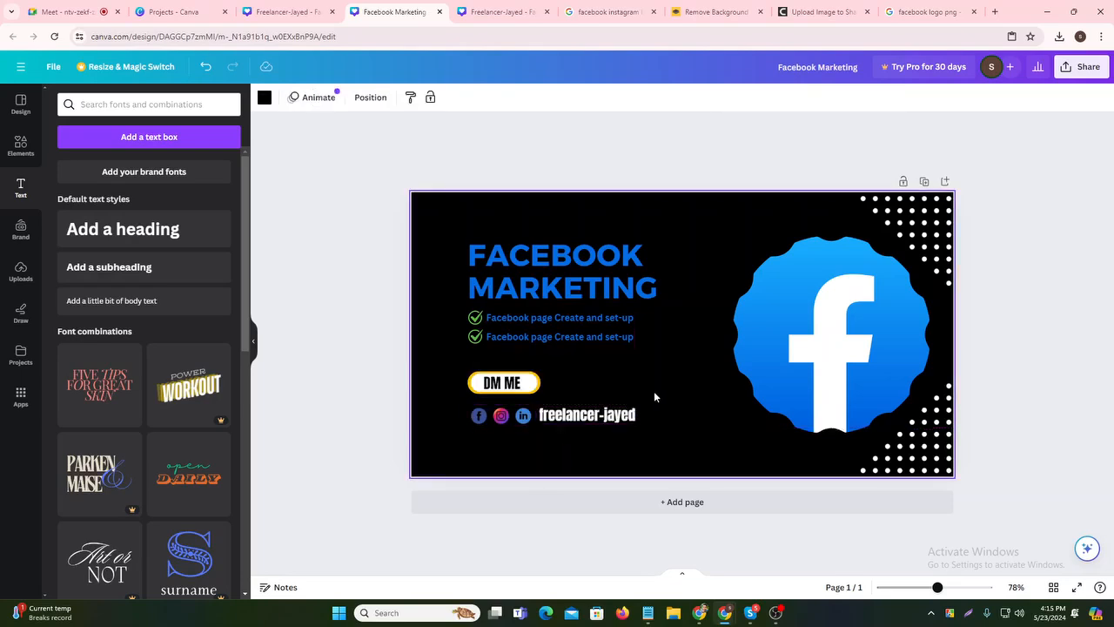
- Make the DM ME badge outline blue
left_click(540, 384)
left_click(322, 96)
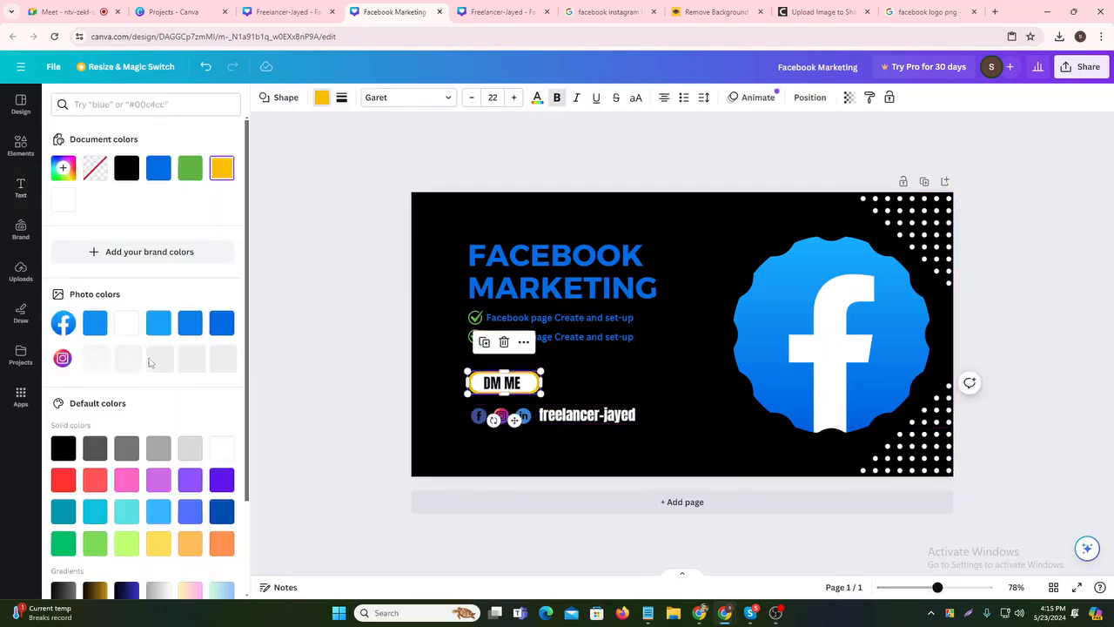
left_click(158, 167)
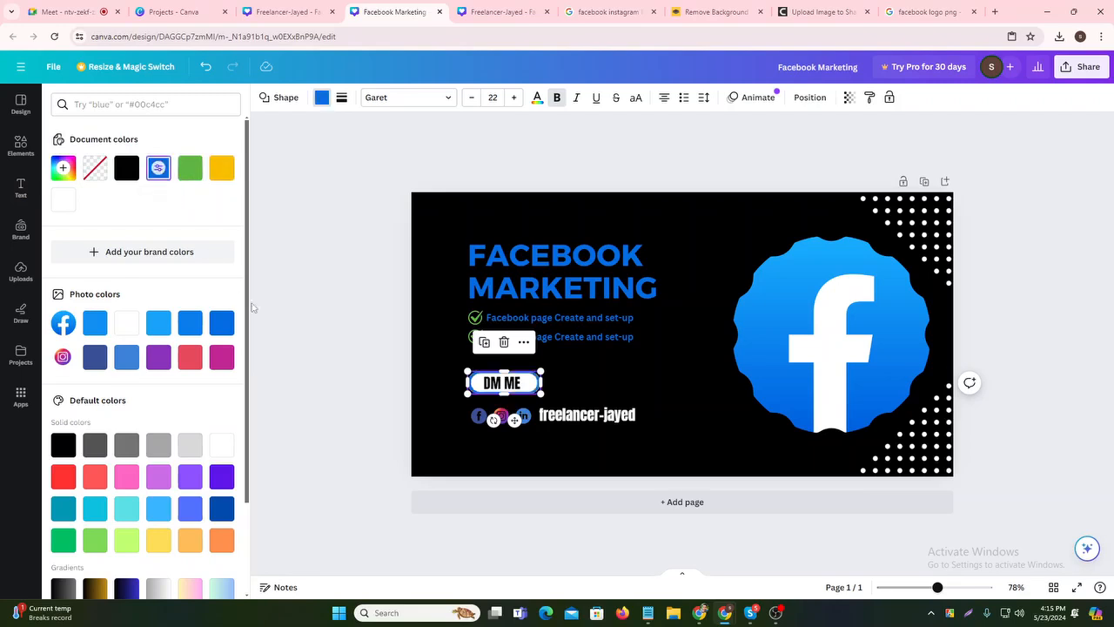
left_click(666, 382)
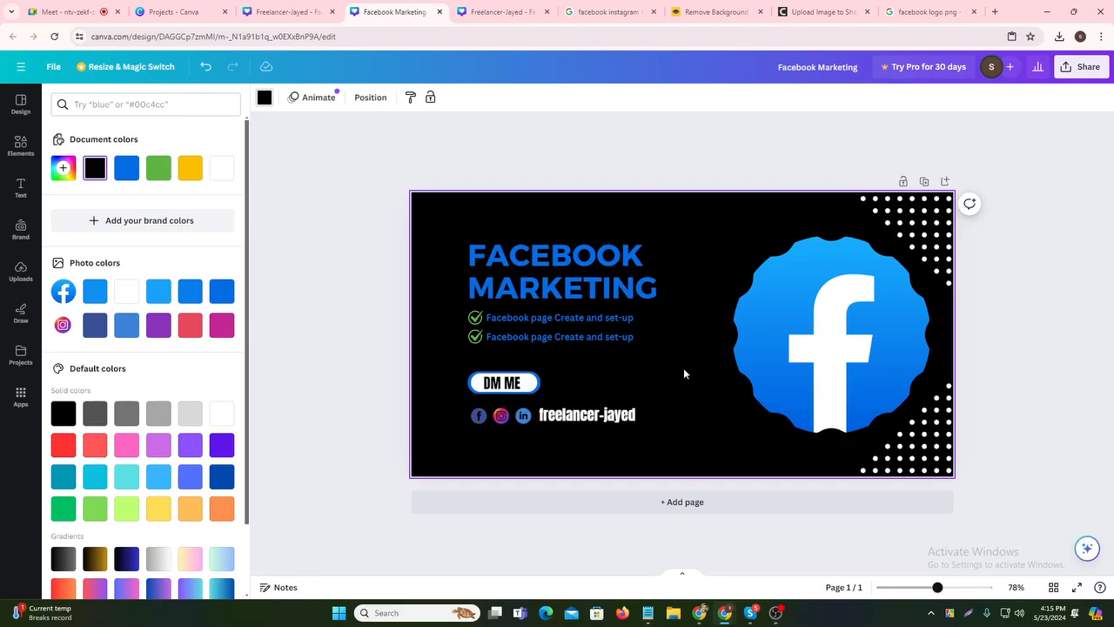
- Download the design as a PNG
left_click(1079, 67)
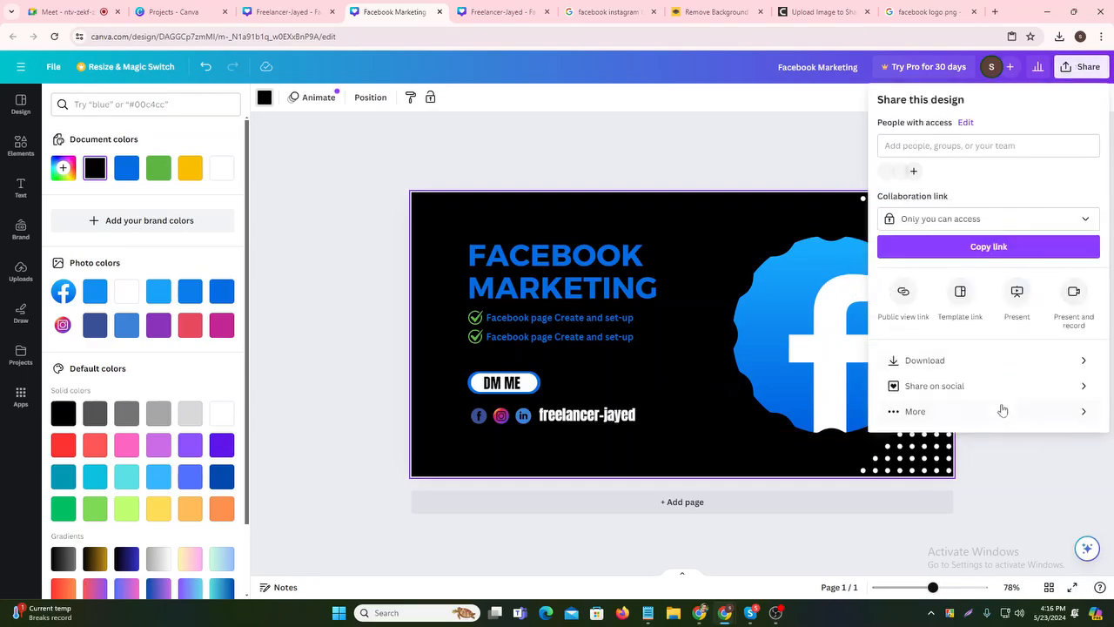
left_click(955, 364)
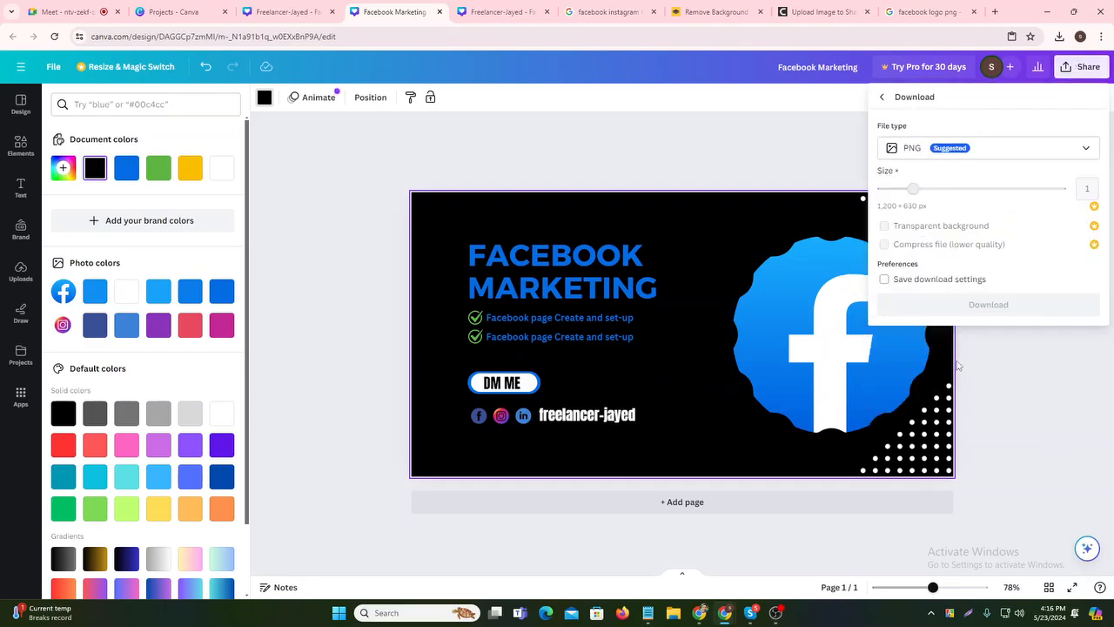
left_click(1017, 308)
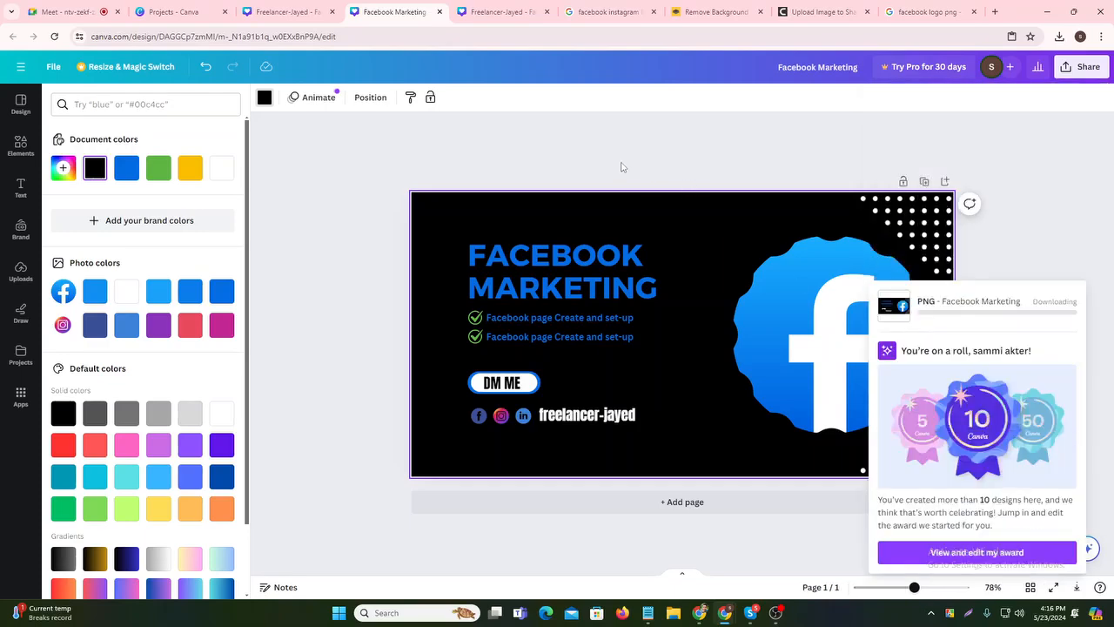
- Check the Notepad post outline (title, keyword, Gig), then minimize Notepad
left_click(609, 12)
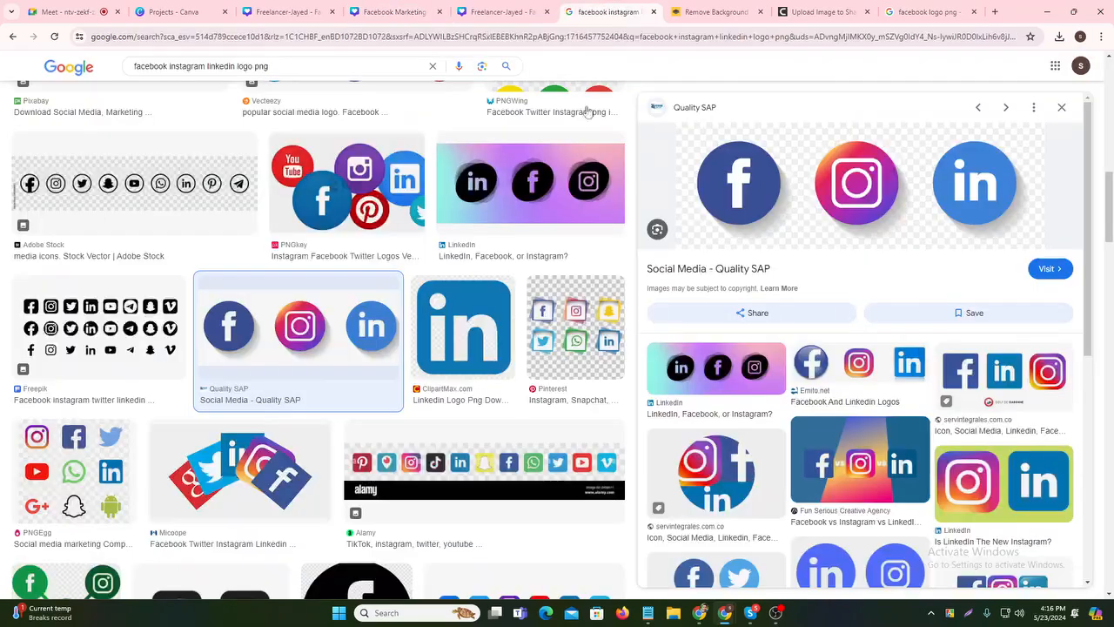
mouse_move(725, 613)
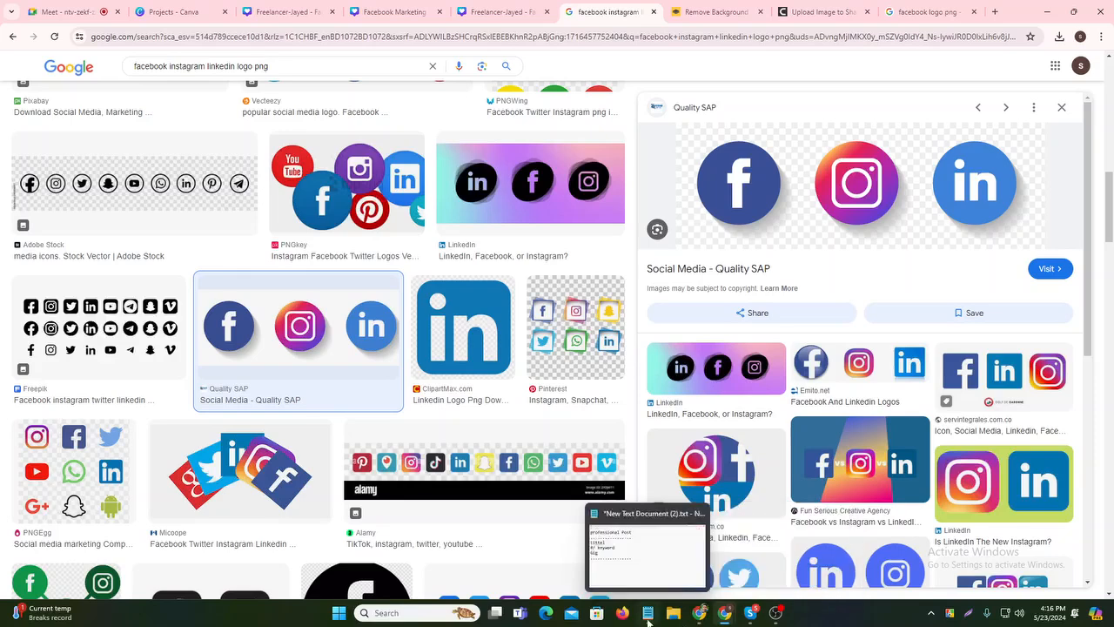
left_click(647, 612)
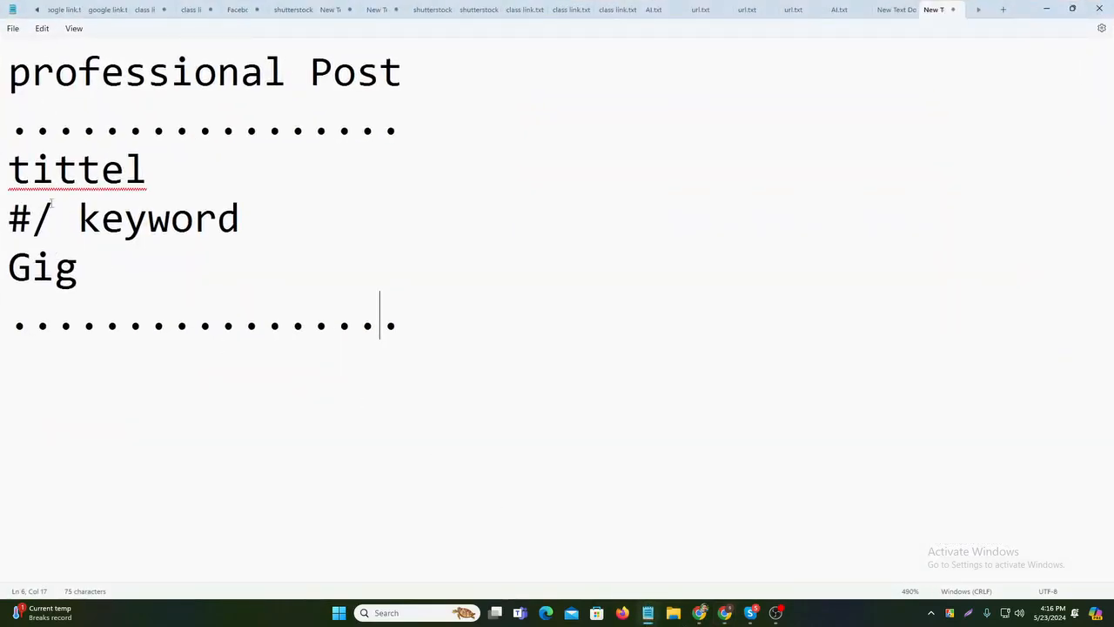
double_click(99, 269)
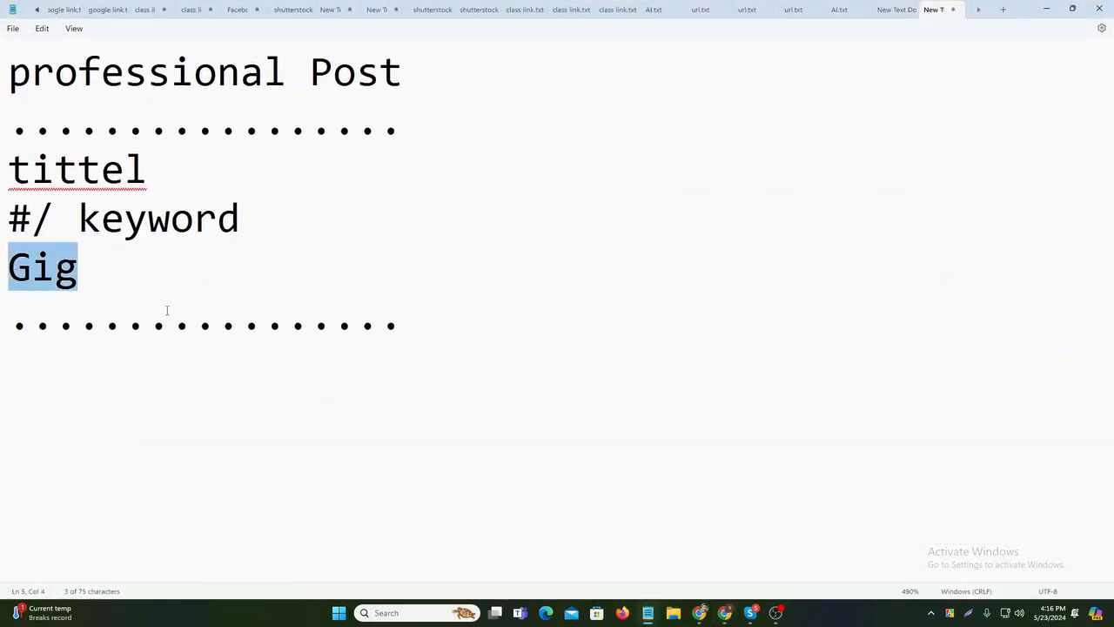
left_click(230, 321)
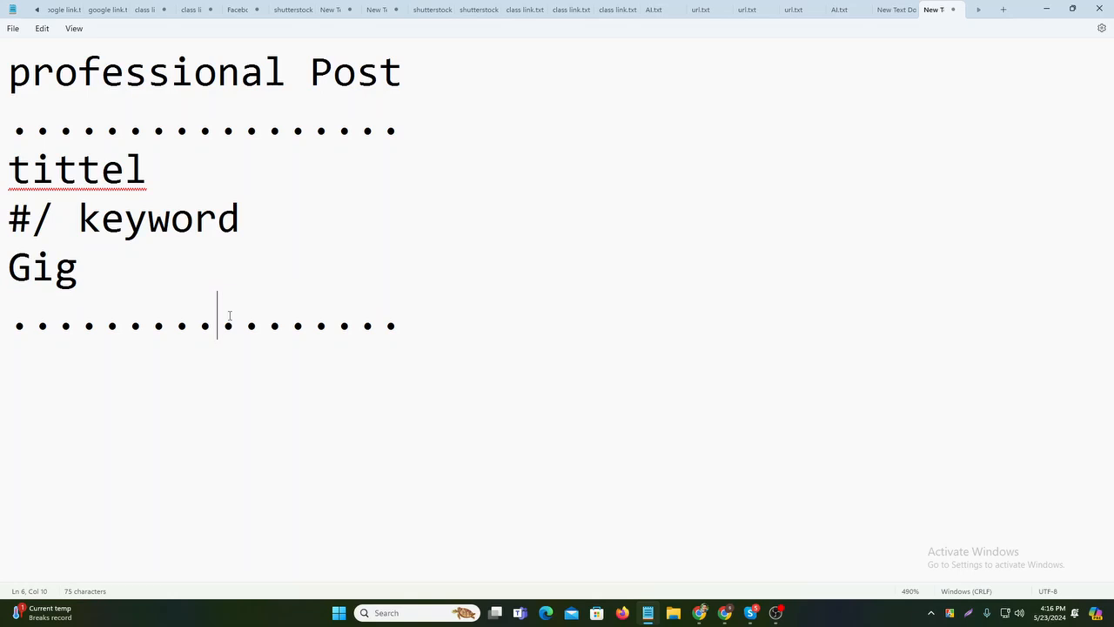
left_click(1045, 10)
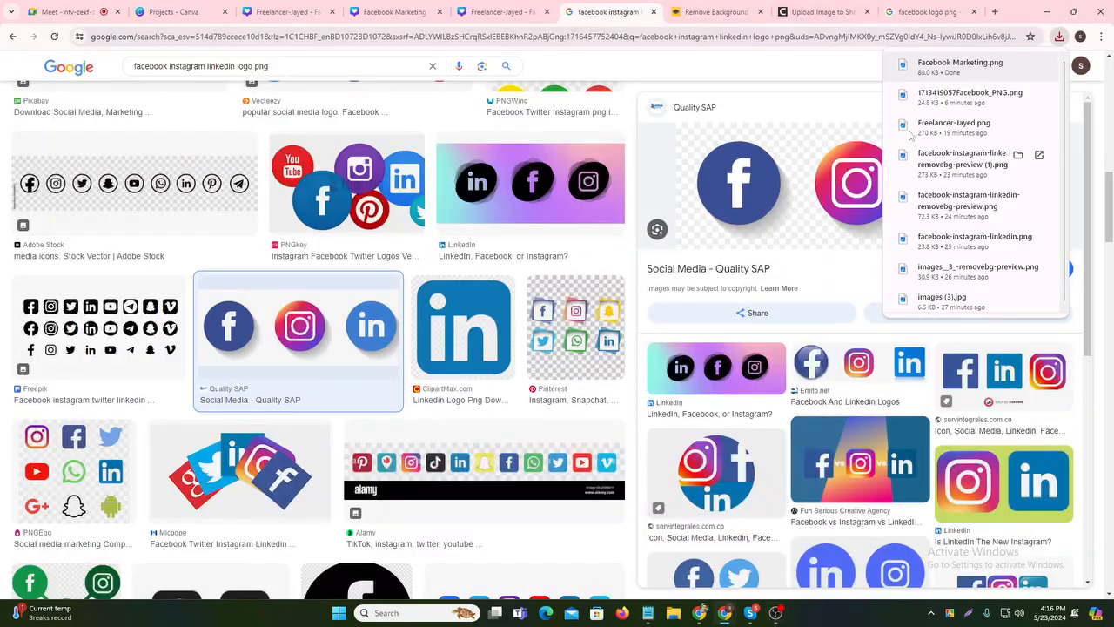
- Load fiverr.com in a new Chrome tab
left_click(923, 13)
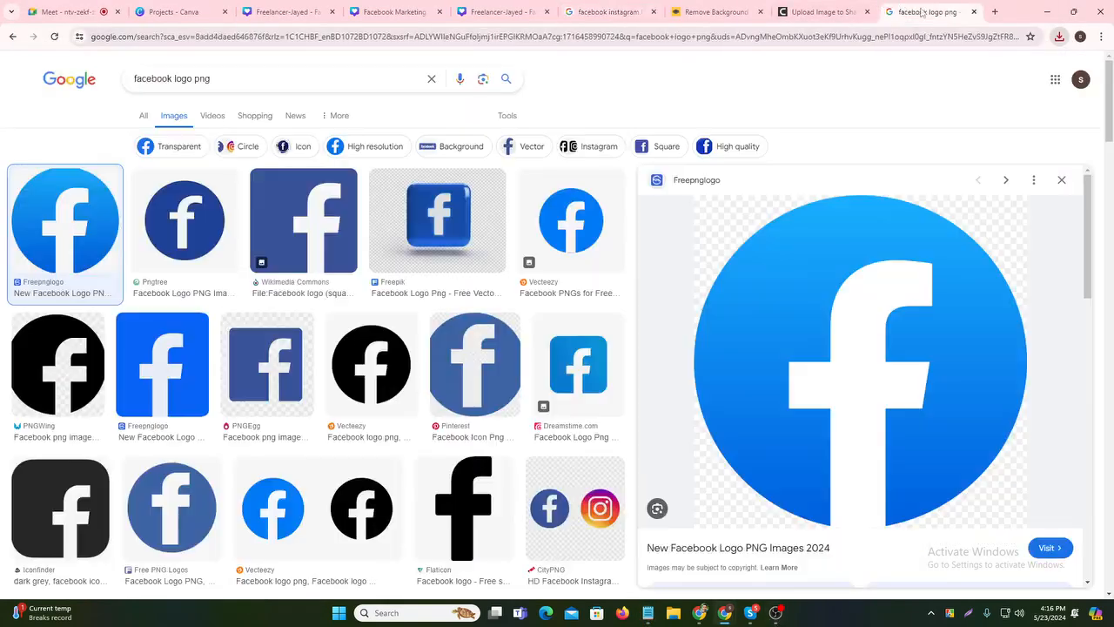
left_click(995, 11)
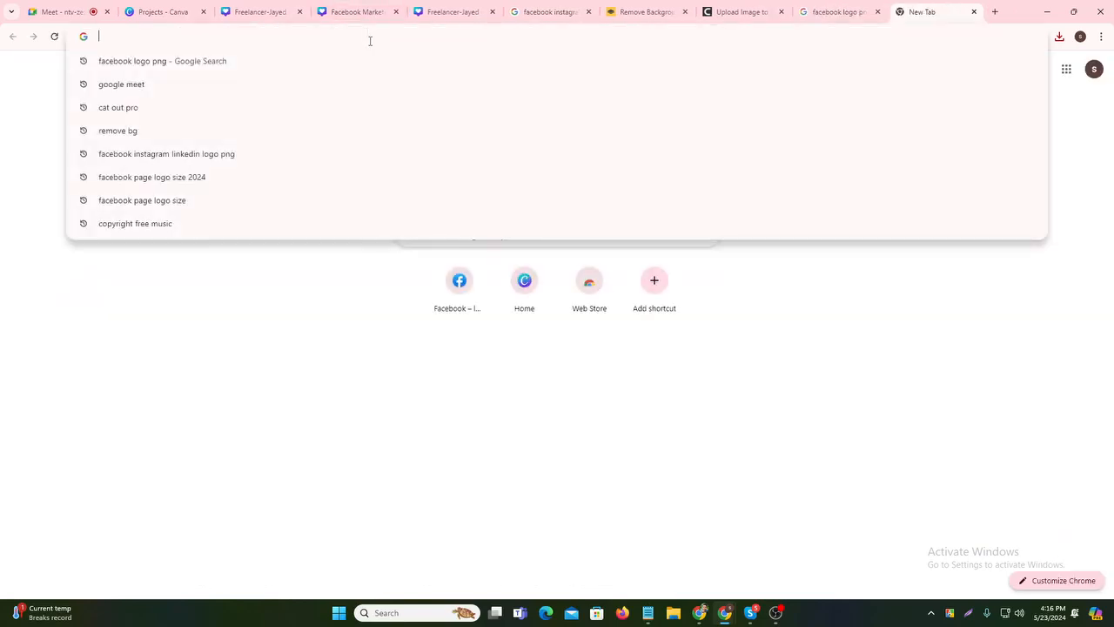
type("five")
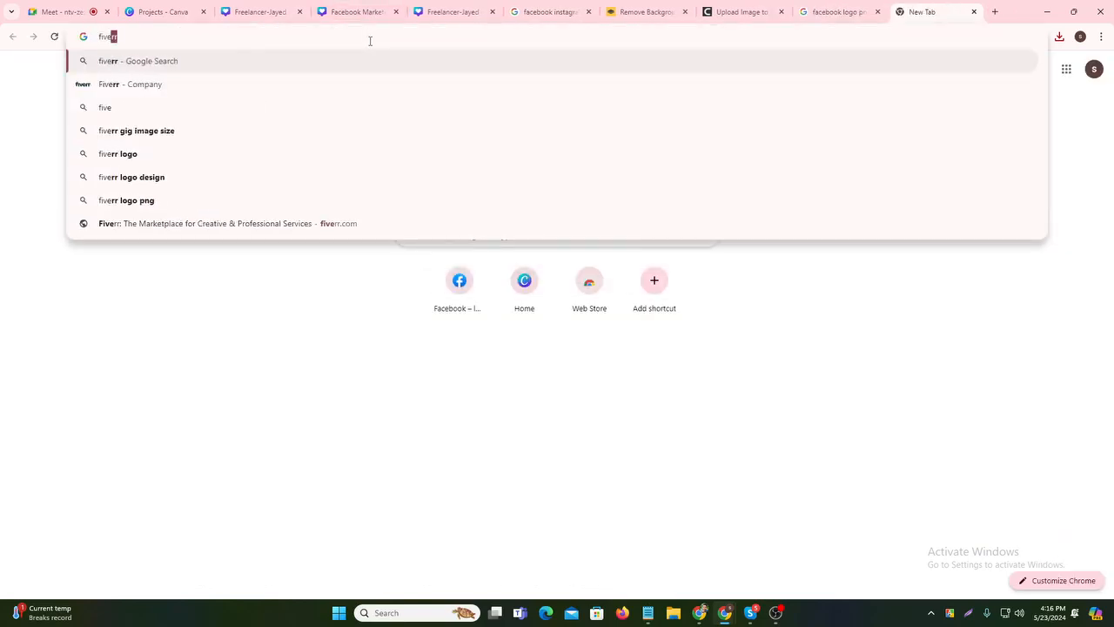
type("rr.com")
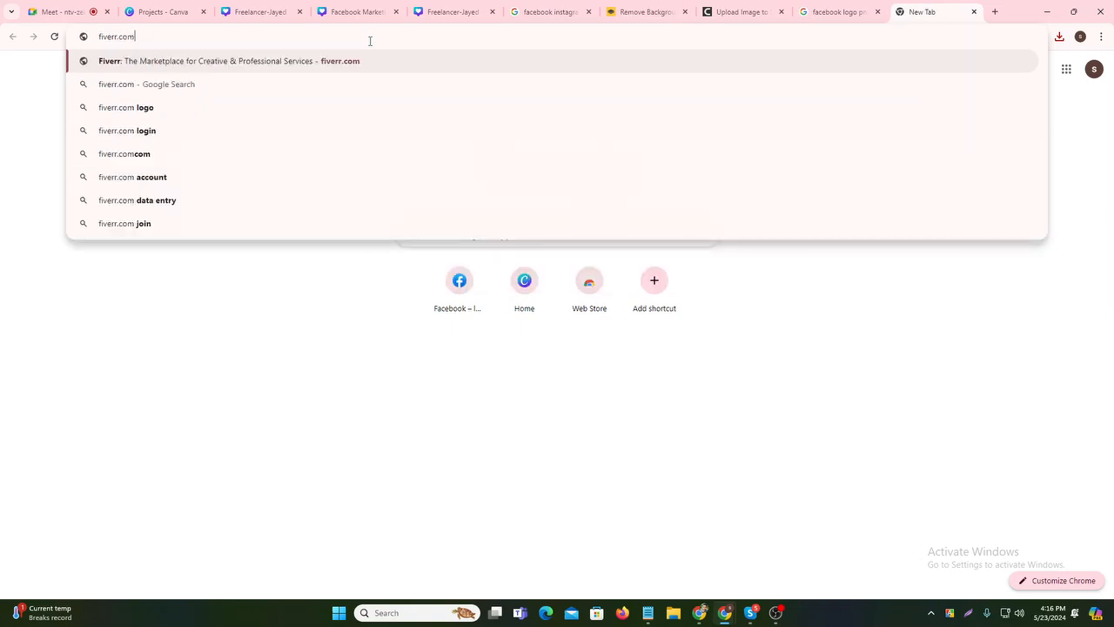
key("Return")
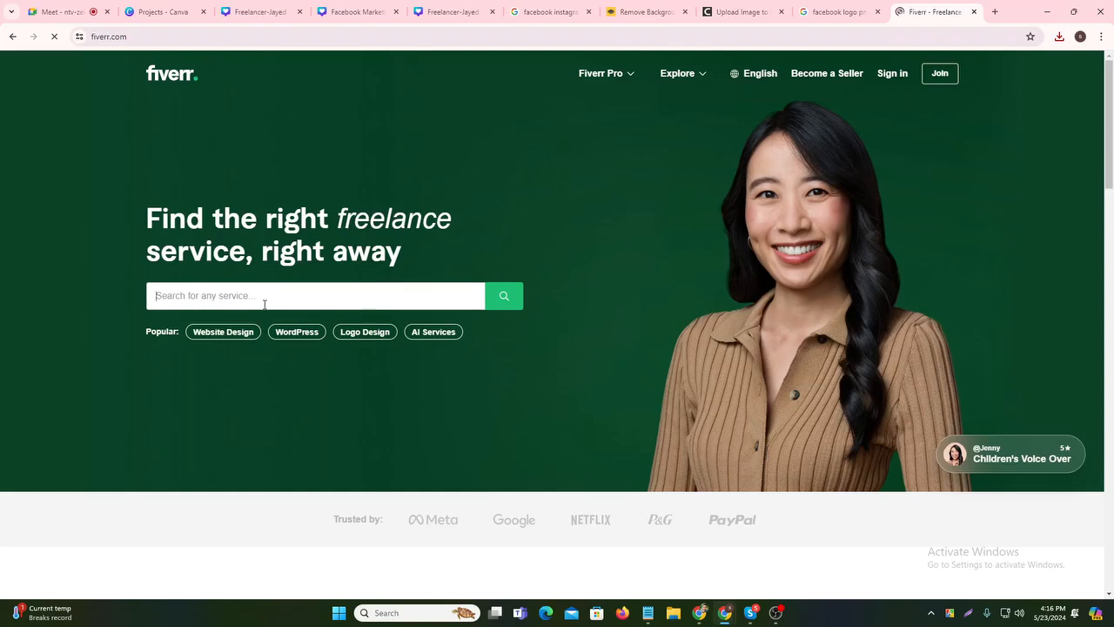
- Search Fiverr for 'facebook marketing' via the autocomplete suggestion
type("Faceboo")
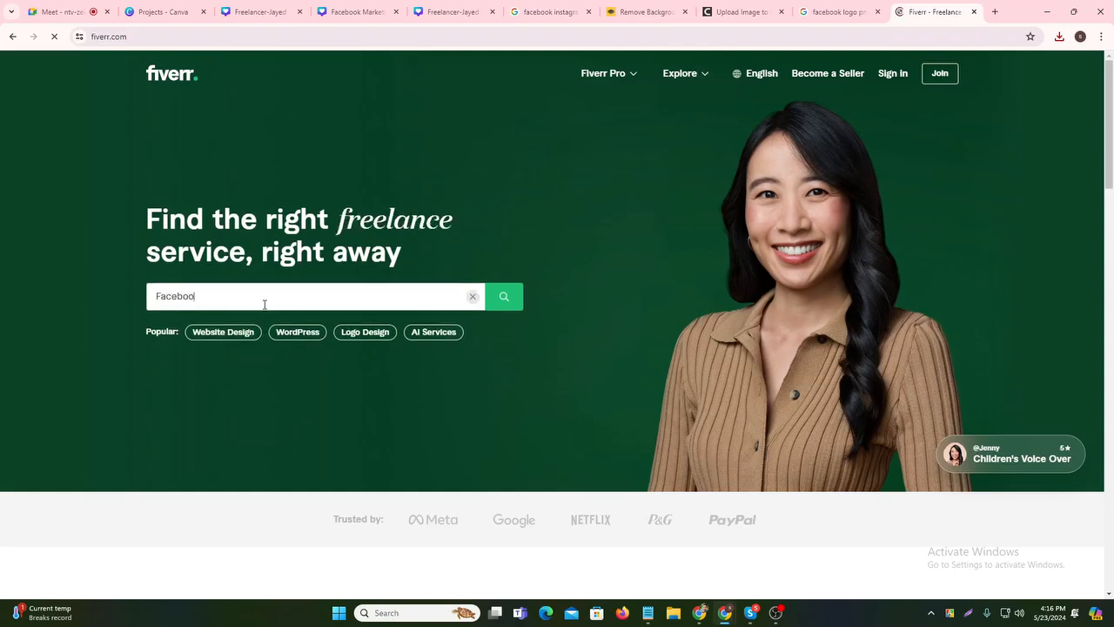
type("k")
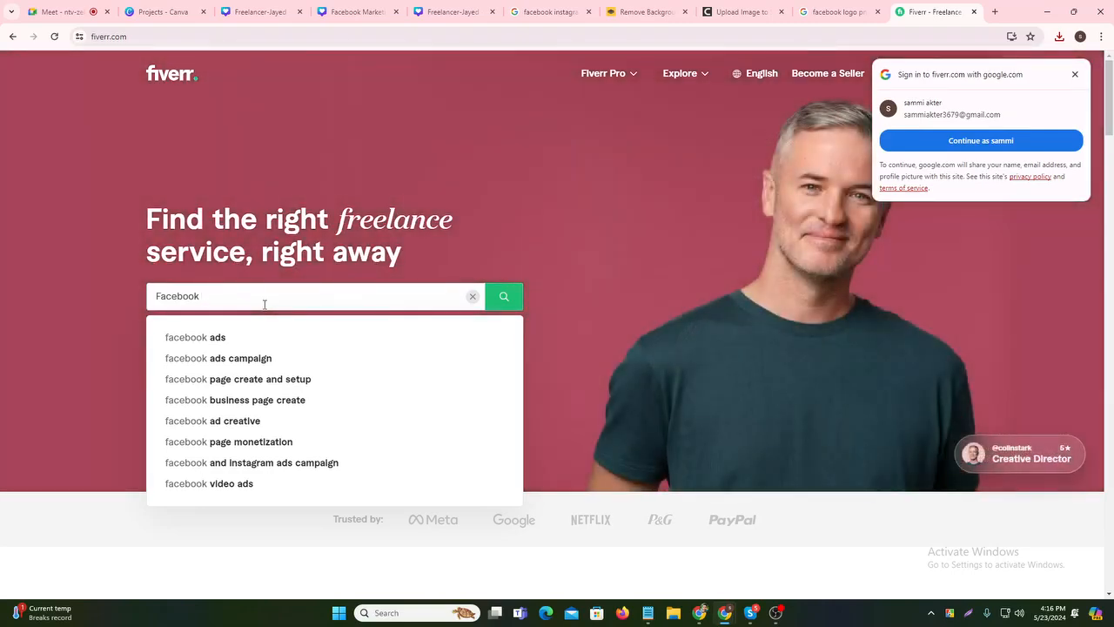
type("Mar")
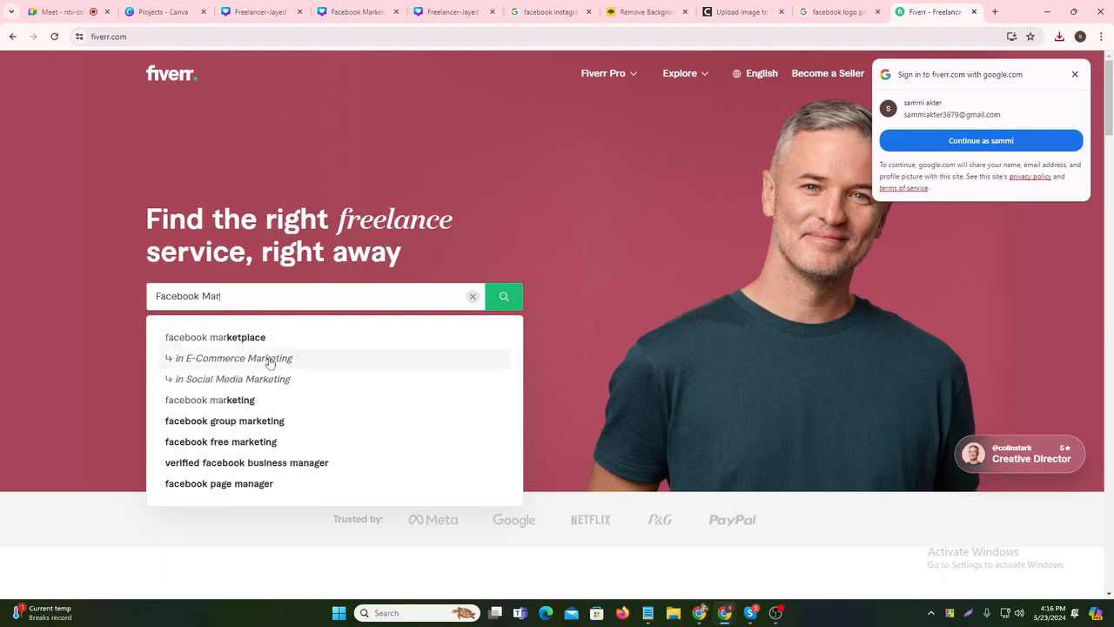
left_click(249, 399)
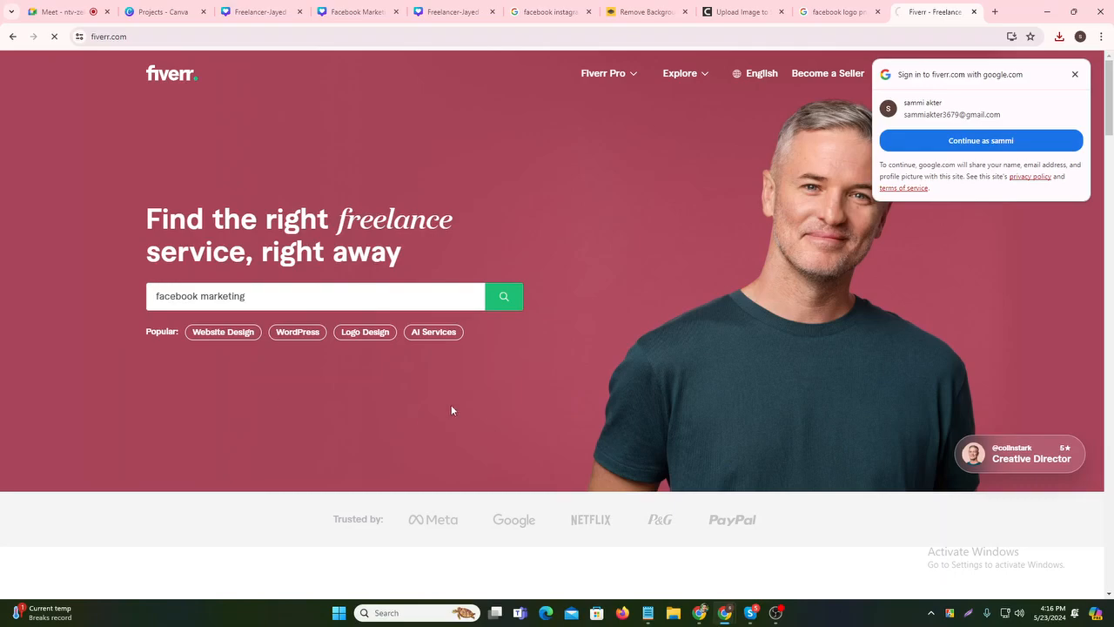
- Dismiss the sign-up and Google sign-in popups and scroll through the gig results
scroll(597, 282, "down", 3)
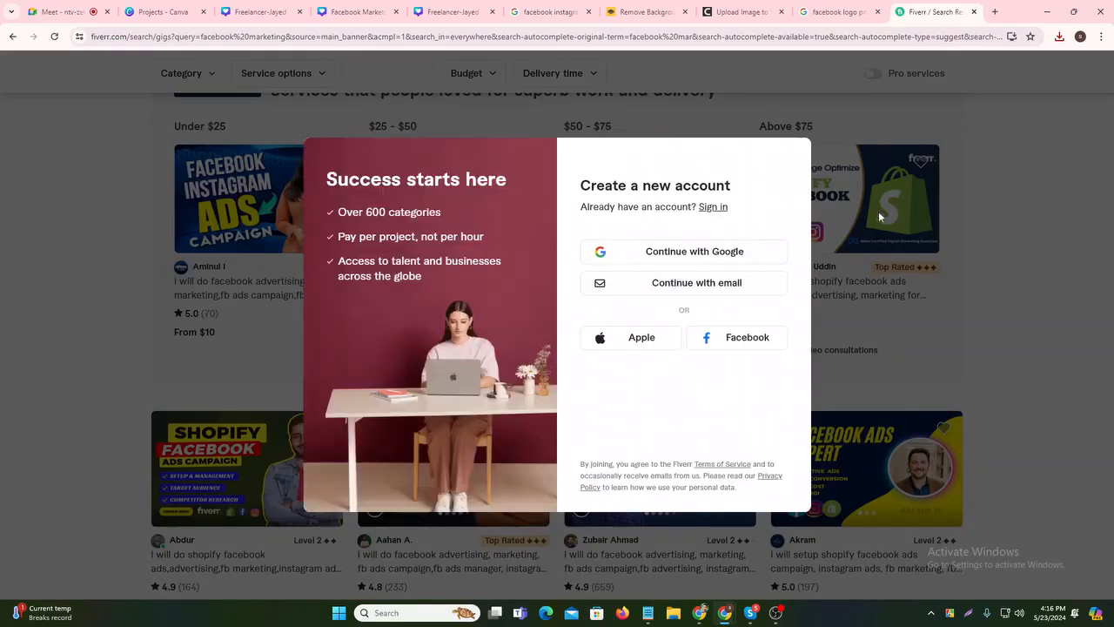
left_click(1029, 325)
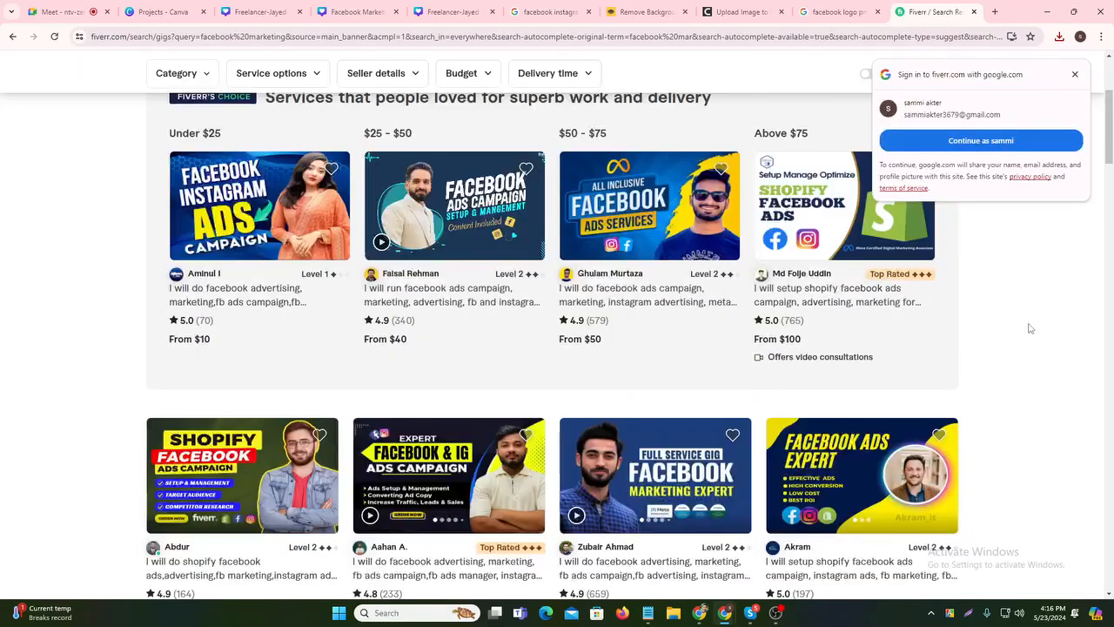
left_click(1075, 74)
scroll(775, 337, "down", 3)
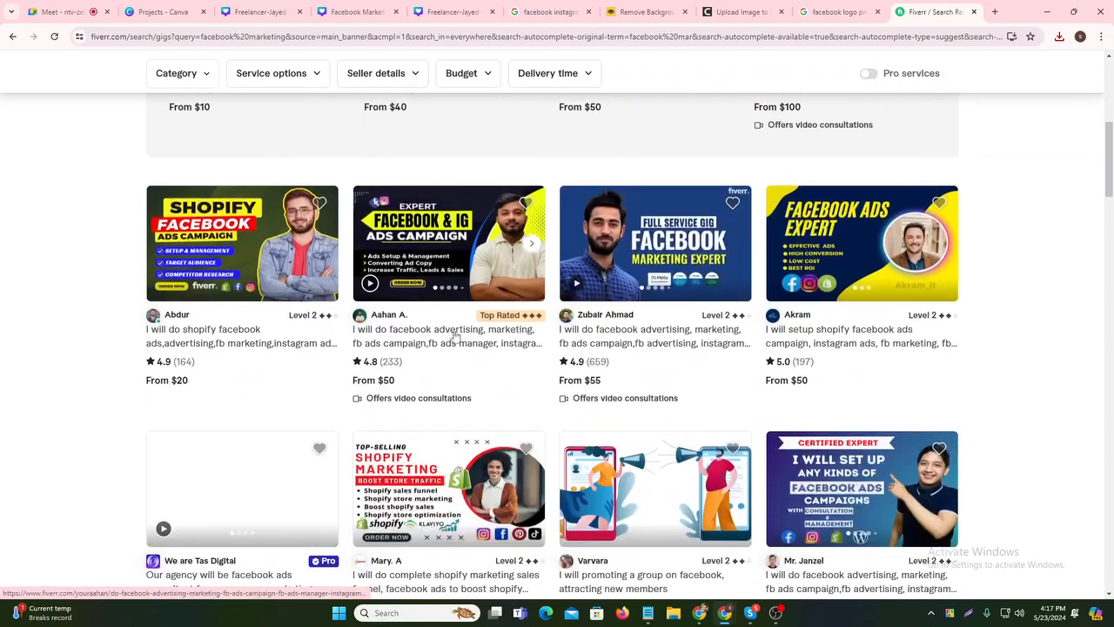
scroll(775, 337, "up", 5)
scroll(821, 407, "down", 1)
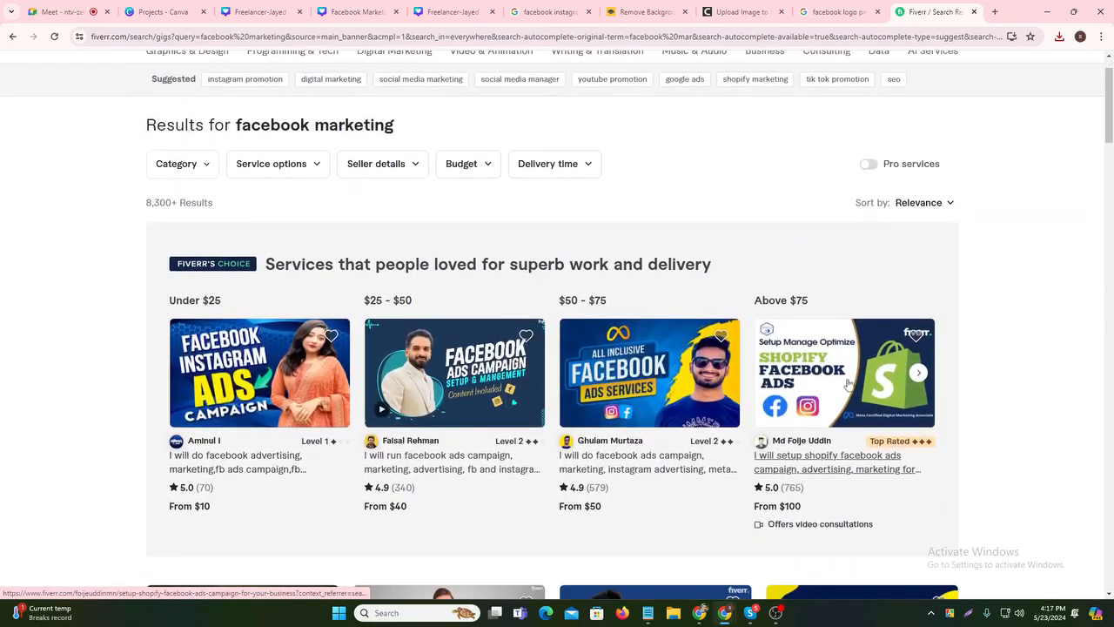
scroll(844, 369, "down", 3)
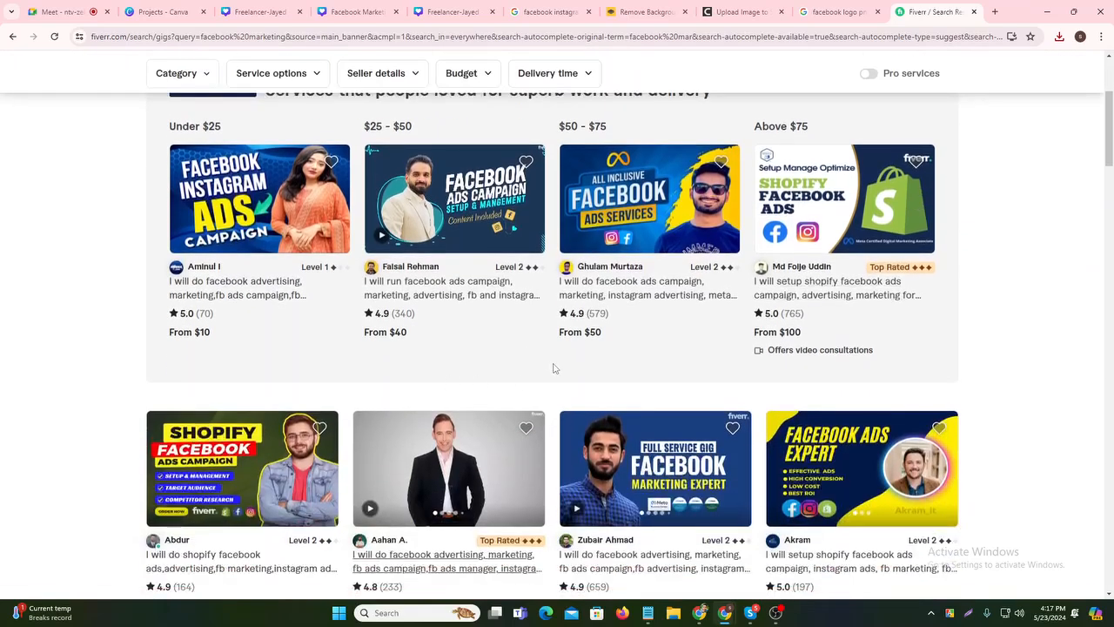
scroll(553, 369, "down", 3)
scroll(553, 369, "down", 3)
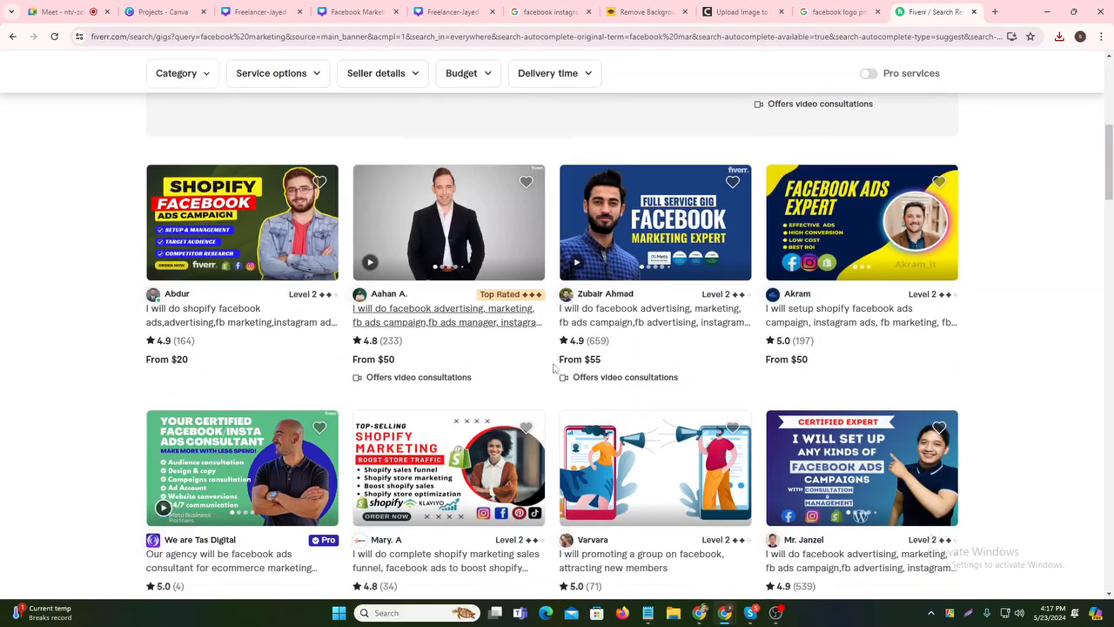
scroll(554, 369, "up", 6)
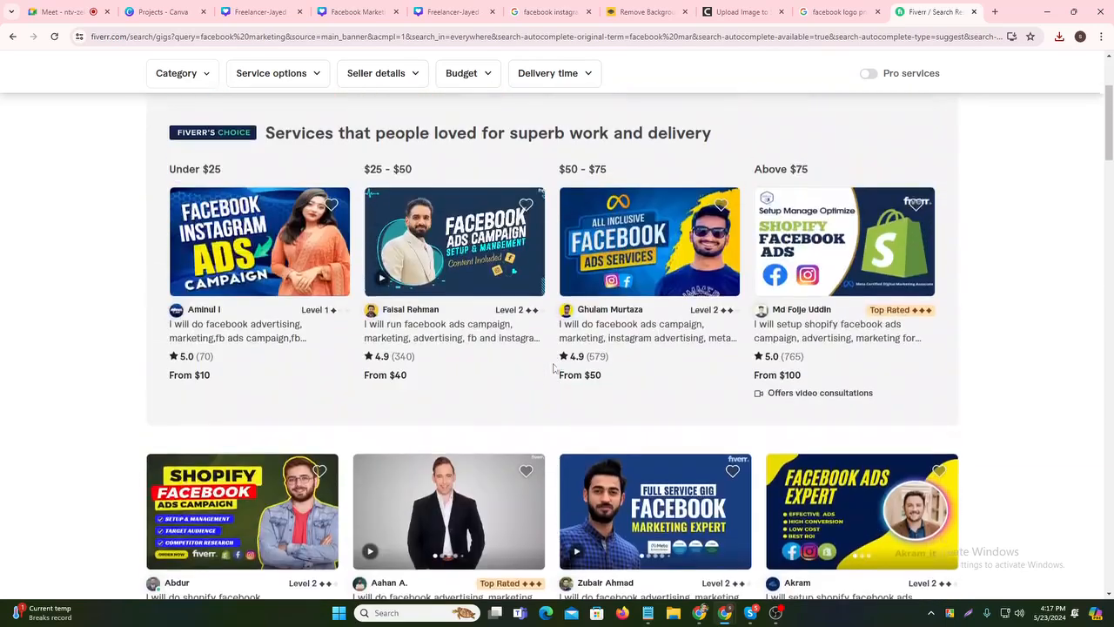
- Open the top Fiverr's Choice Facebook ads gig and scroll through its page
left_click(233, 342)
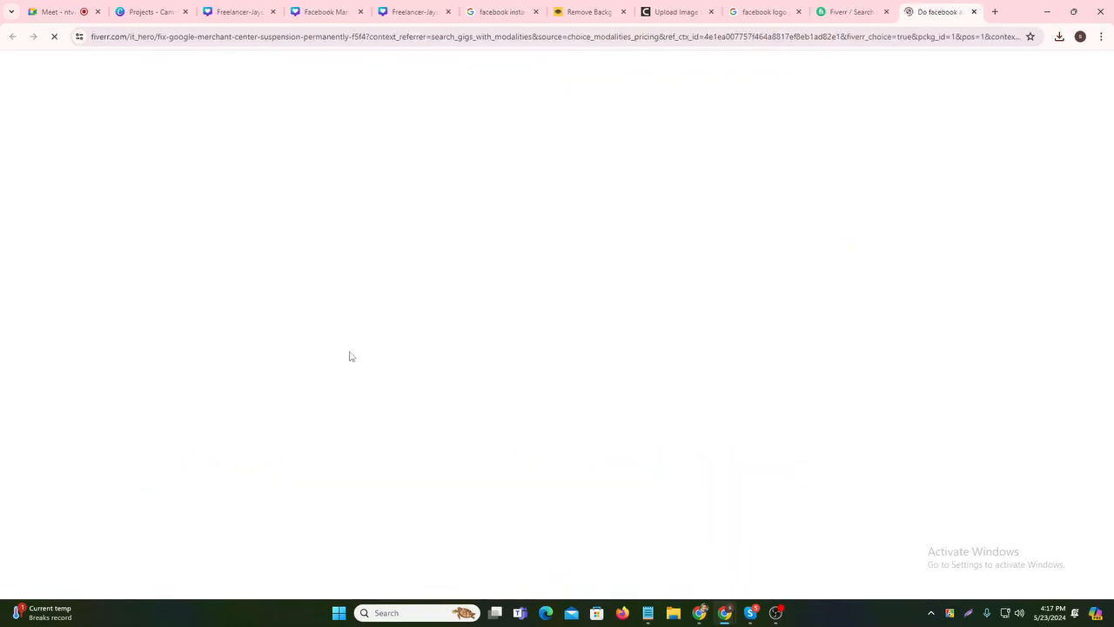
scroll(591, 343, "down", 3)
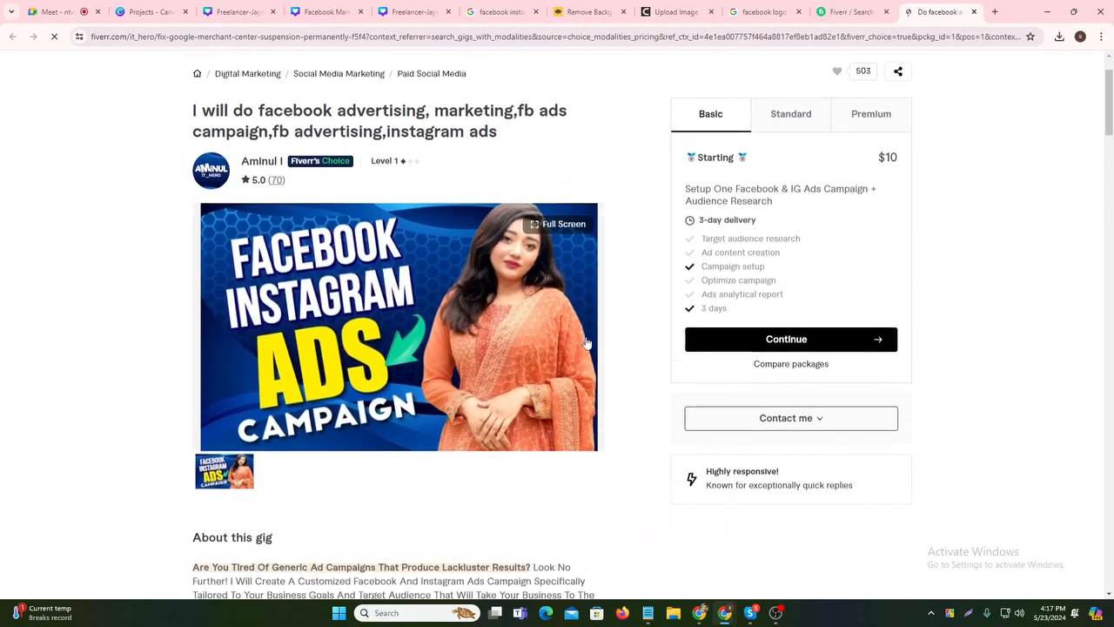
scroll(604, 345, "down", 2)
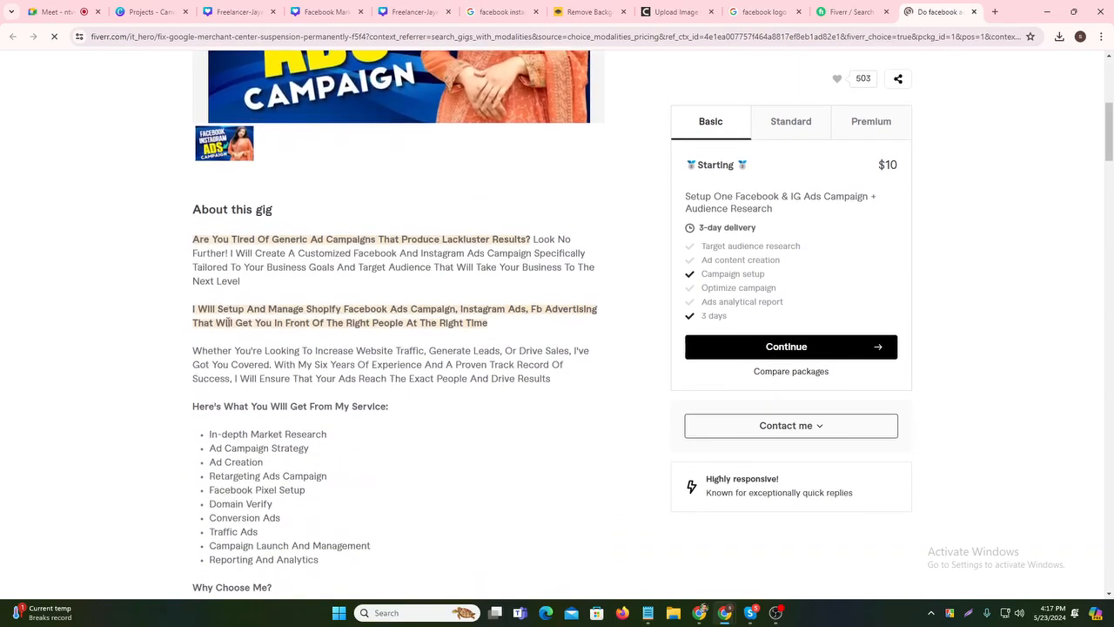
scroll(271, 322, "down", 1)
scroll(273, 319, "up", 6)
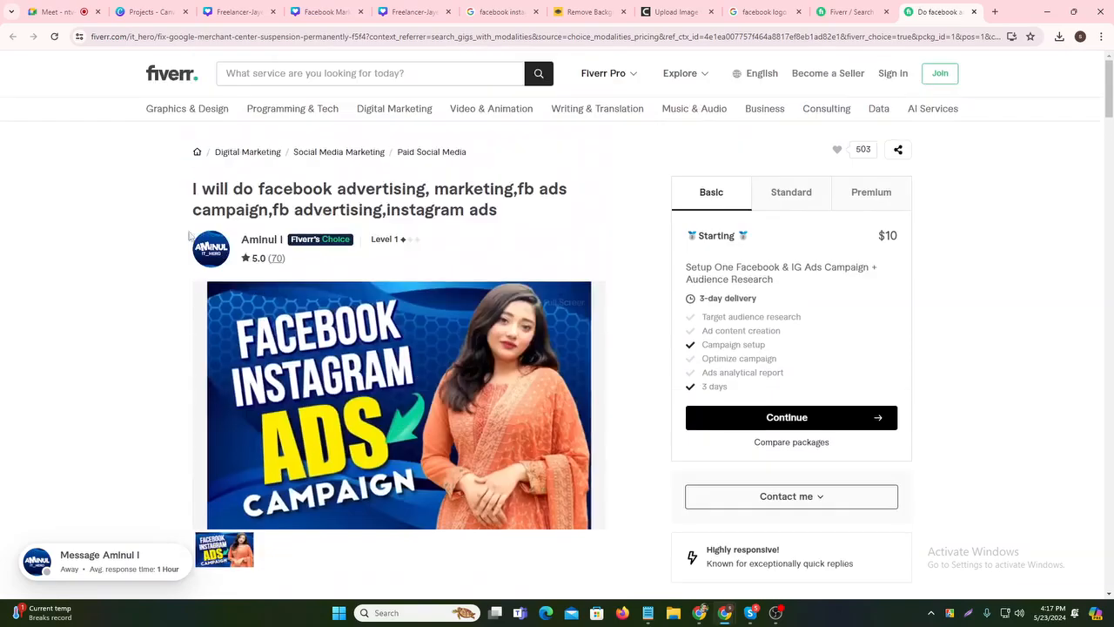
left_click(849, 12)
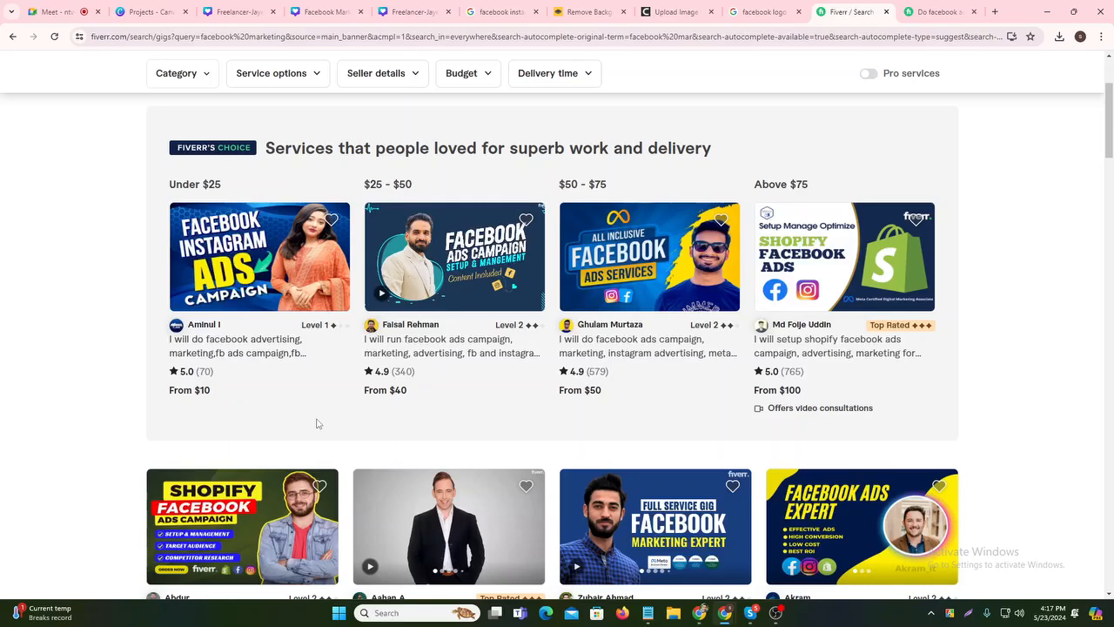
- Reopen the gig and select its About this gig description down to 'Expertise And Experience'
left_click(218, 351)
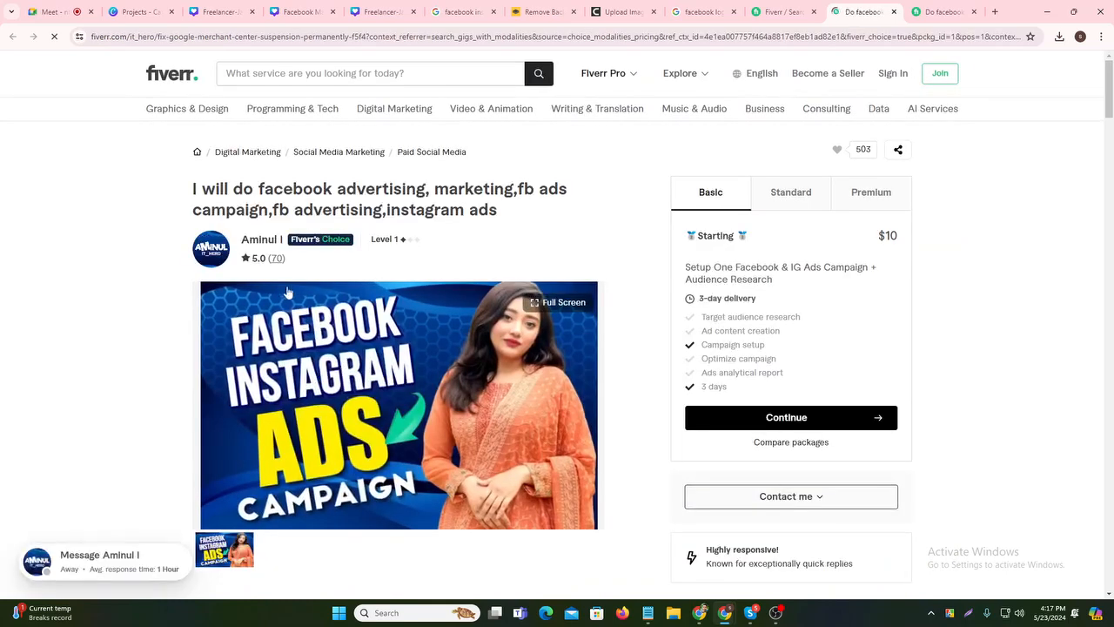
scroll(424, 335, "down", 1)
scroll(424, 335, "down", 5)
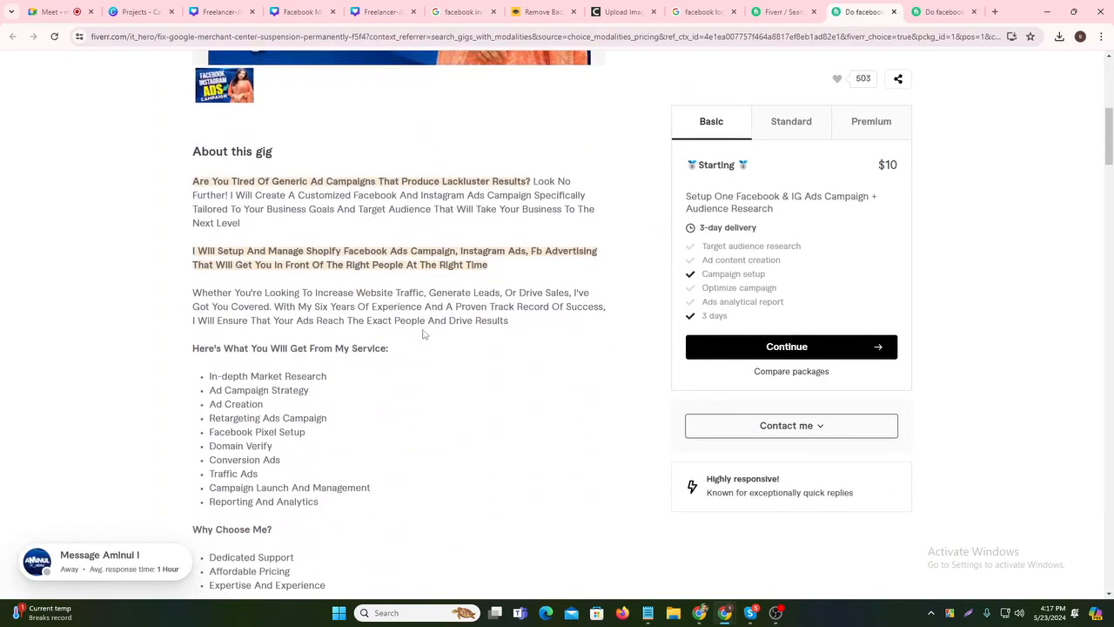
left_click_drag(191, 153, 383, 159)
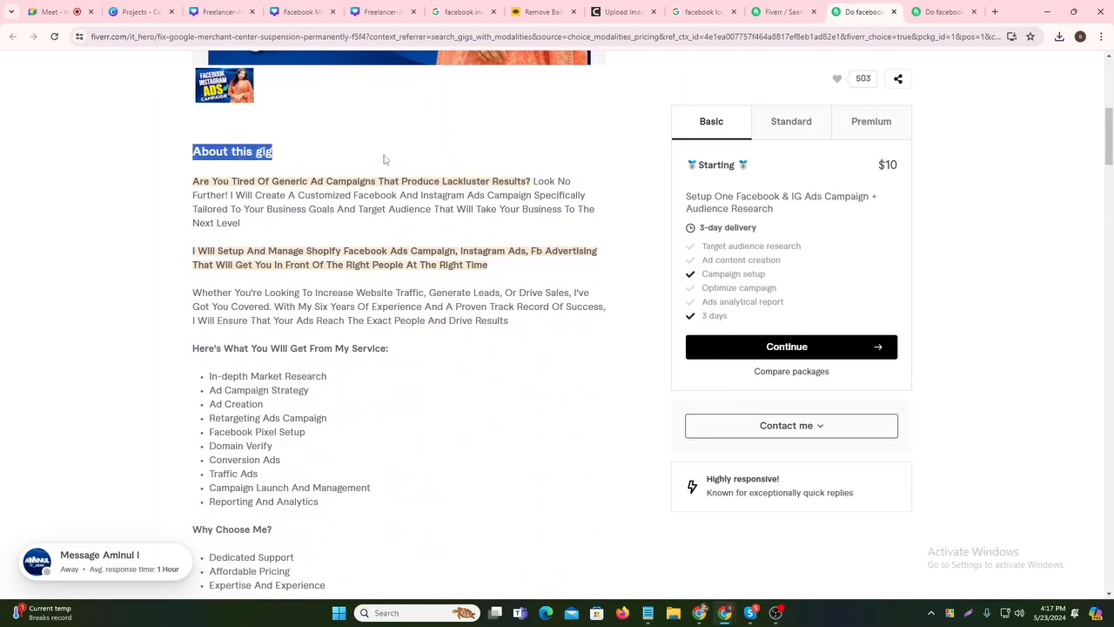
left_click(408, 264)
scroll(187, 131, "down", 1)
left_click_drag(187, 116, 558, 545)
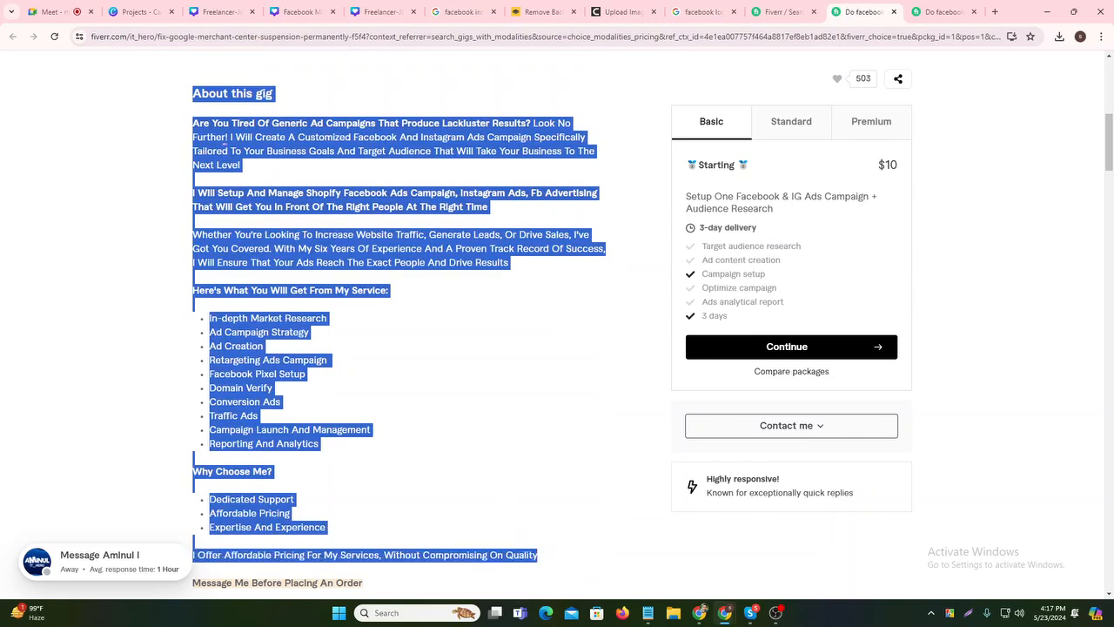
- Paste the gig description below the dotted line in the notes and shrink the text size
left_click(649, 618)
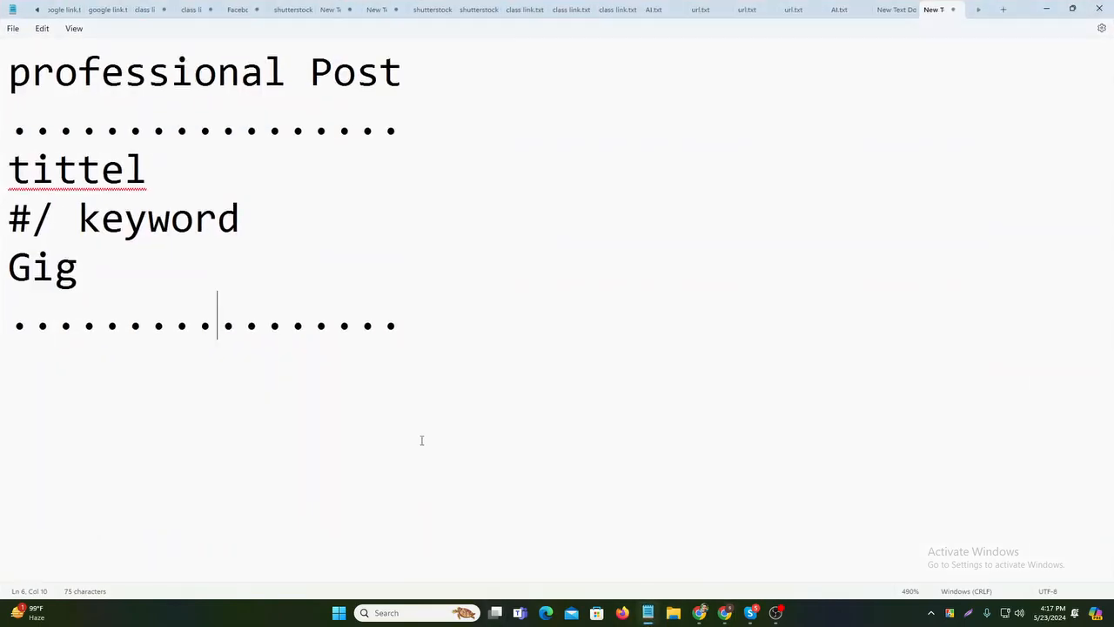
left_click(404, 340)
key("Return")
key("Return")
key("ctrl+v")
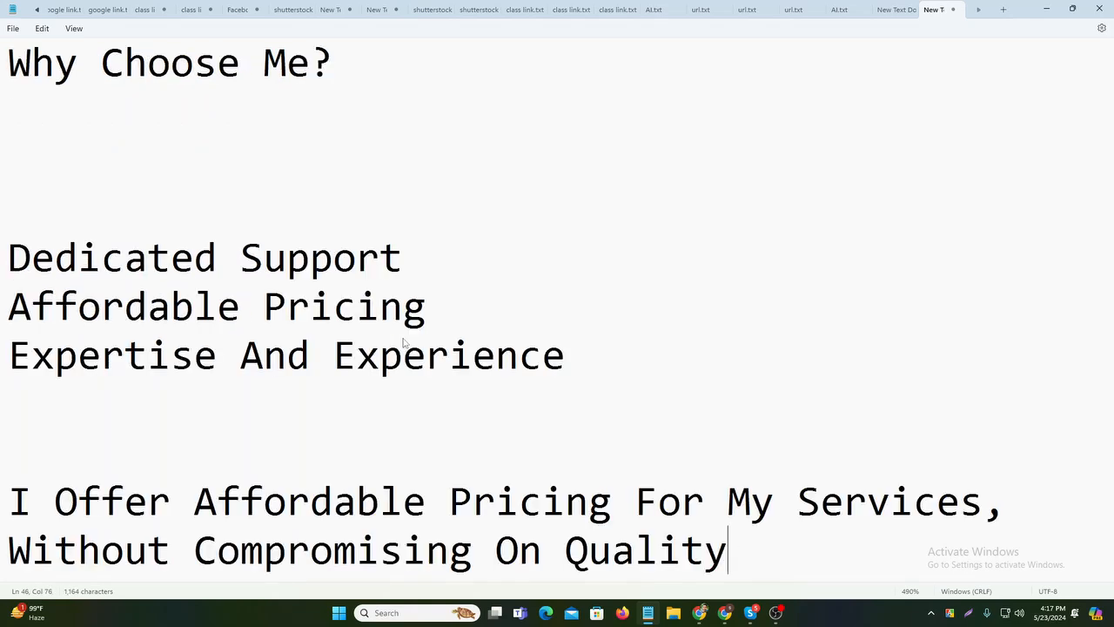
key("ctrl+minus")
key("ctrl+minus")
key("ctrl+minus")
key("ctrl+minus")
key("ctrl+minus")
key("ctrl+minus")
key("ctrl+minus")
key("ctrl+minus")
key("ctrl+minus")
key("ctrl+minus")
key("ctrl+minus")
key("ctrl+minus")
key("ctrl+minus")
key("ctrl+minus")
key("ctrl+minus")
key("ctrl+minus")
key("ctrl+minus")
key("ctrl+minus")
key("ctrl+minus")
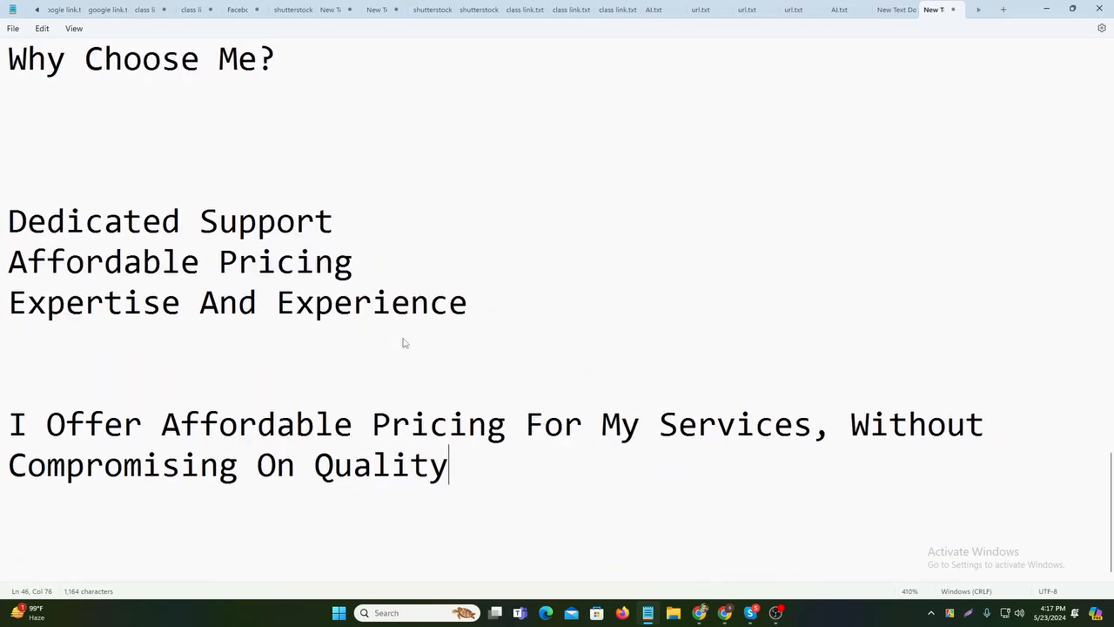
key("ctrl+minus")
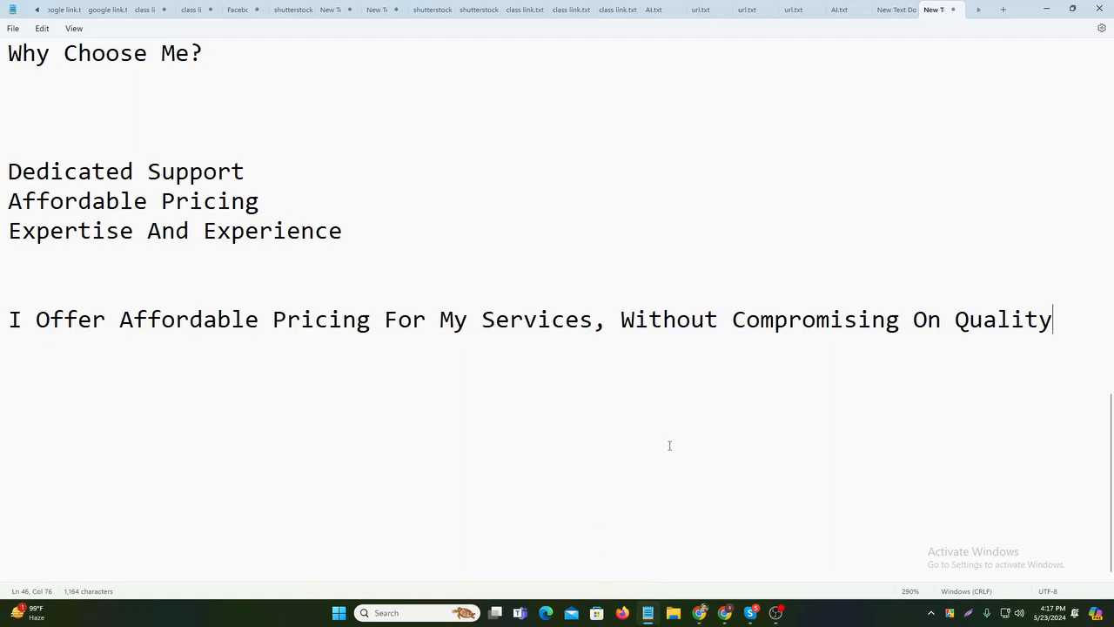
scroll(669, 446, "up", 10)
scroll(479, 394, "up", 8)
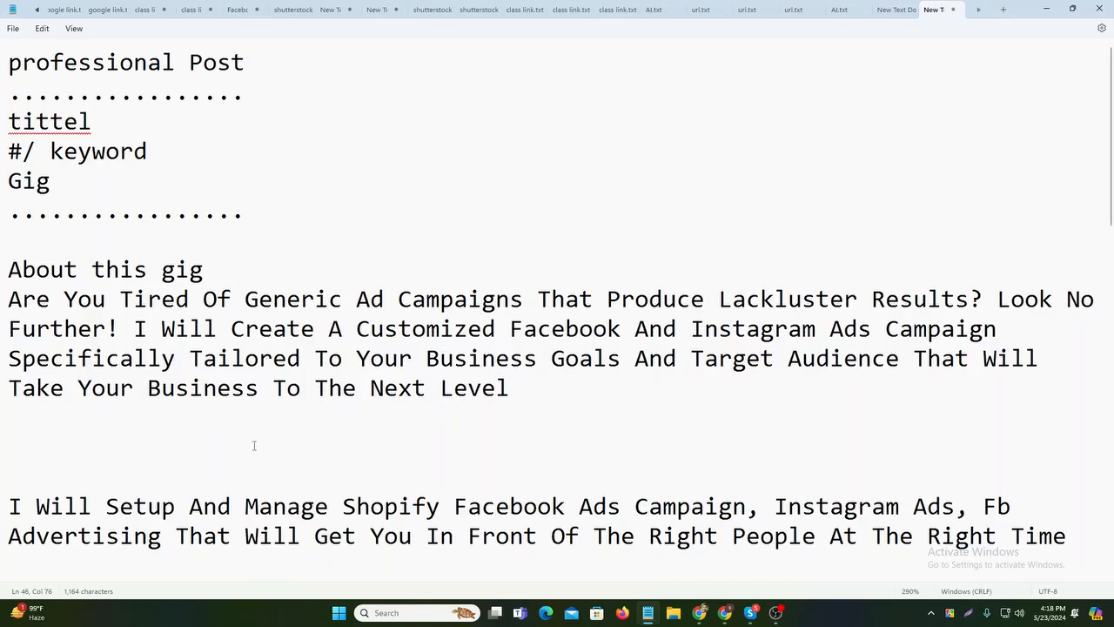
- Delete the blank lines before I Will Setup, Whether, Here's and the In-depth service list
left_click(19, 486)
key("BackSpace")
key("BackSpace")
key("BackSpace")
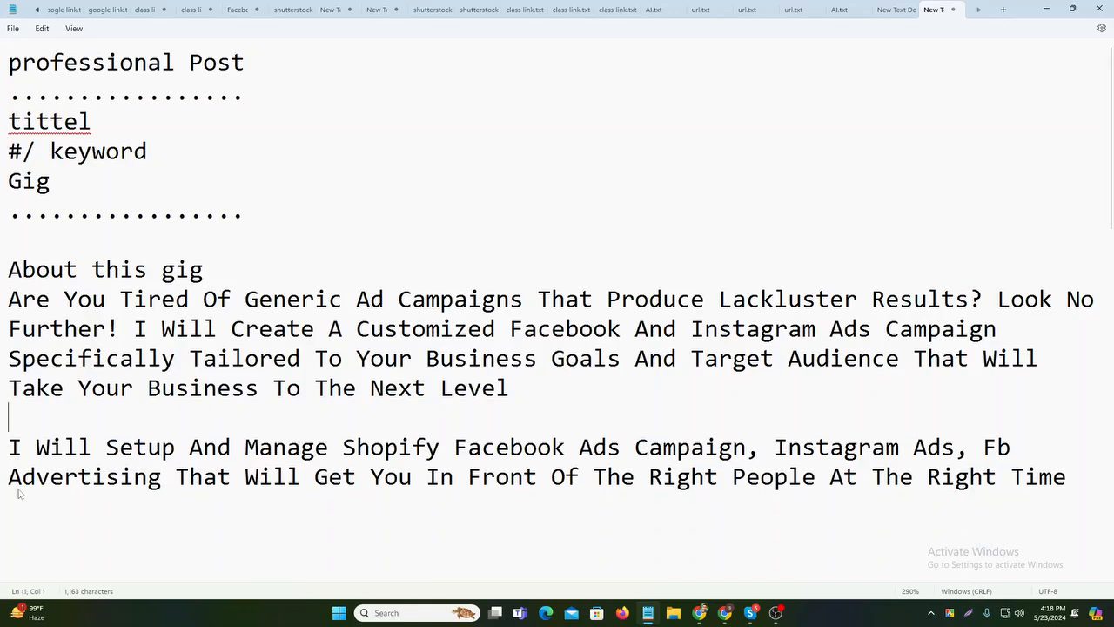
scroll(19, 354, "down", 2)
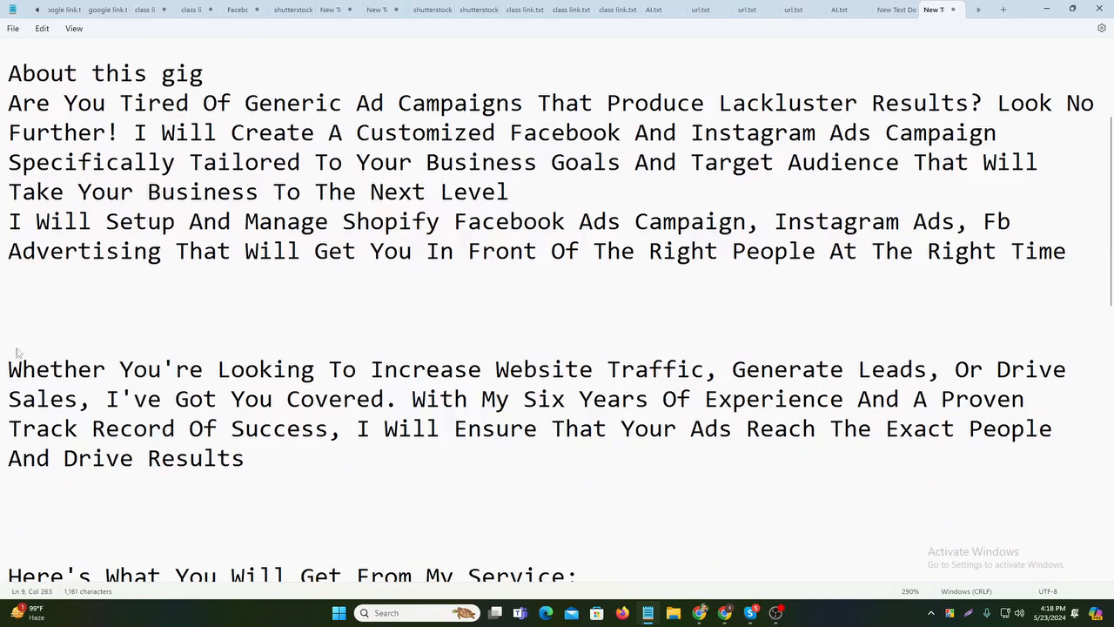
left_click(19, 354)
key("BackSpace")
key("BackSpace")
key("BackSpace")
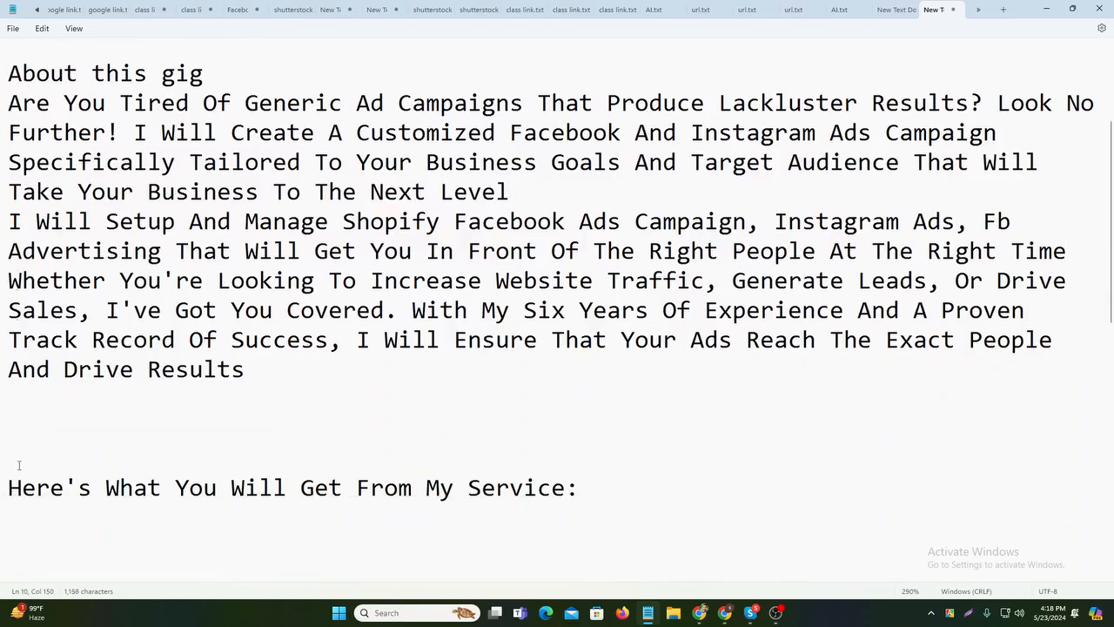
left_click(19, 468)
key("BackSpace")
key("BackSpace")
key("BackSpace")
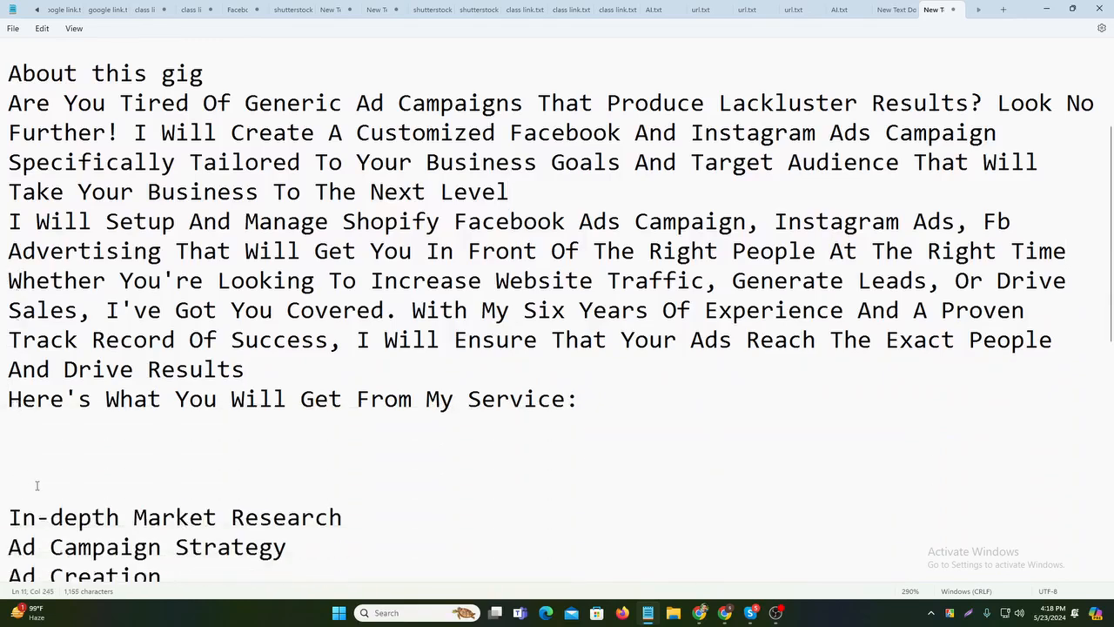
scroll(17, 470, "down", 1)
left_click(14, 419)
left_click(43, 398)
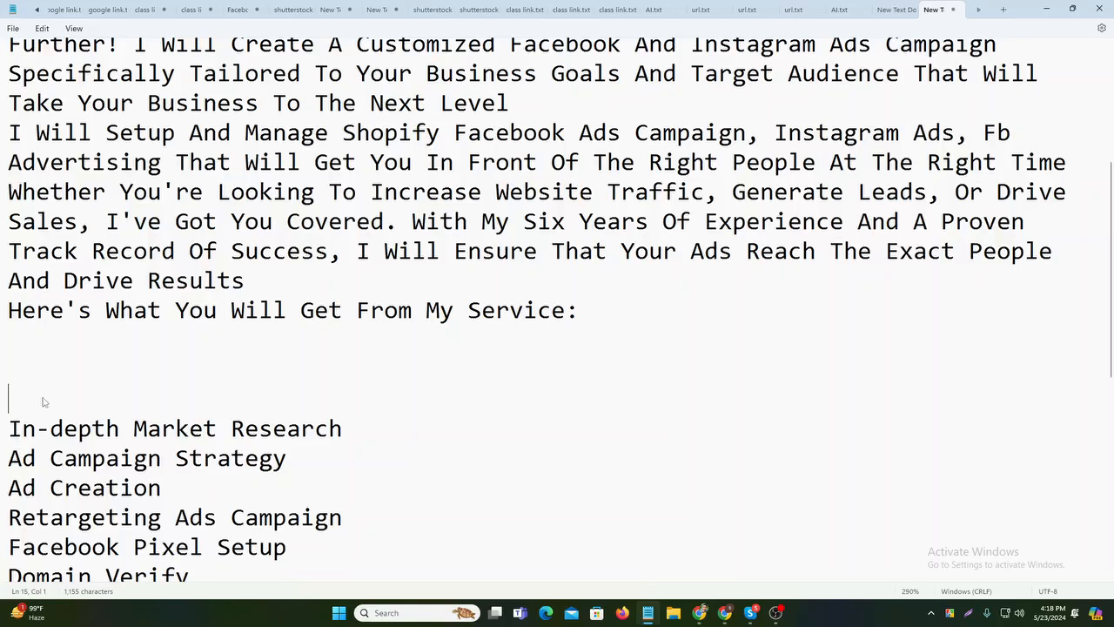
key("BackSpace")
key("BackSpace")
key("BackSpace")
scroll(45, 399, "down", 3)
scroll(45, 400, "down", 2)
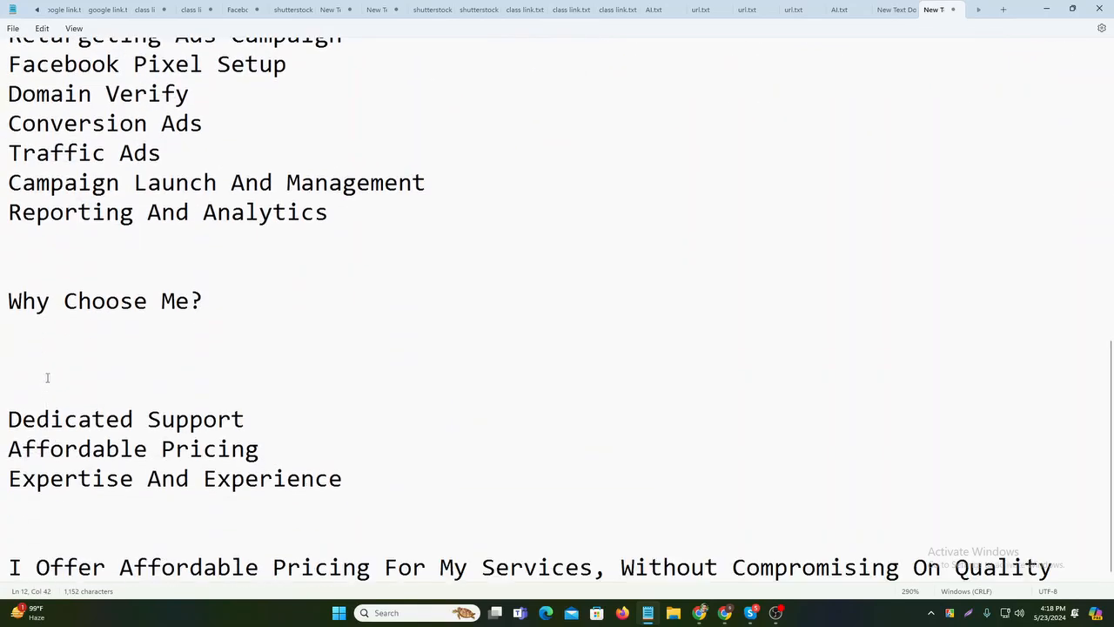
left_click_drag(264, 306, 35, 301)
left_click(189, 419)
scroll(798, 453, "up", 5)
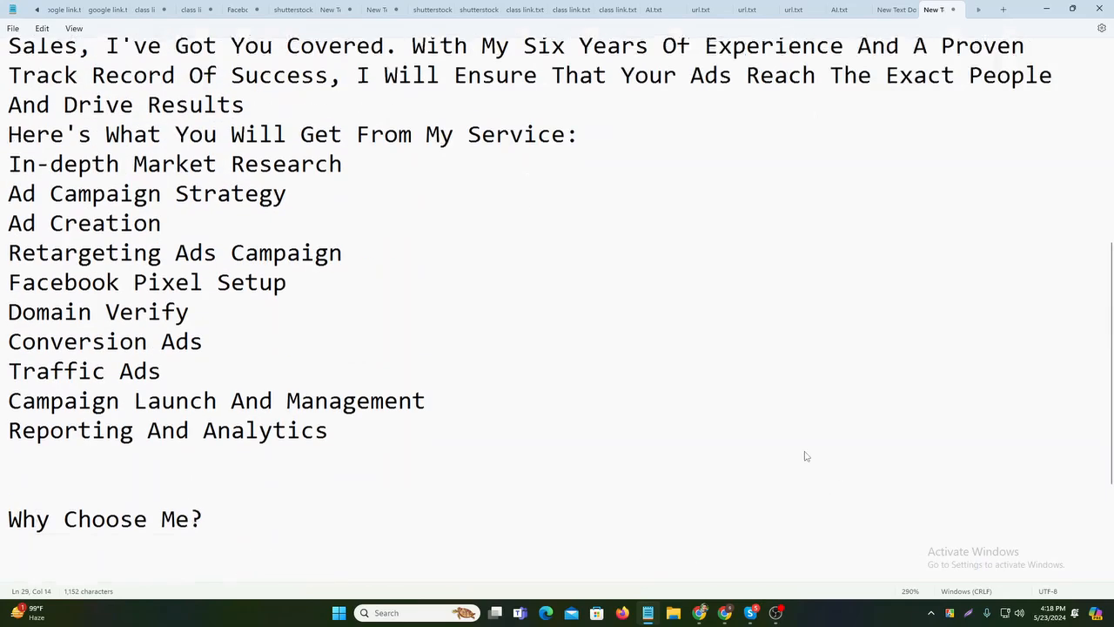
- Minimize the notes and type 'All has' into a new Chrome tab's search bar
left_click(1001, 12)
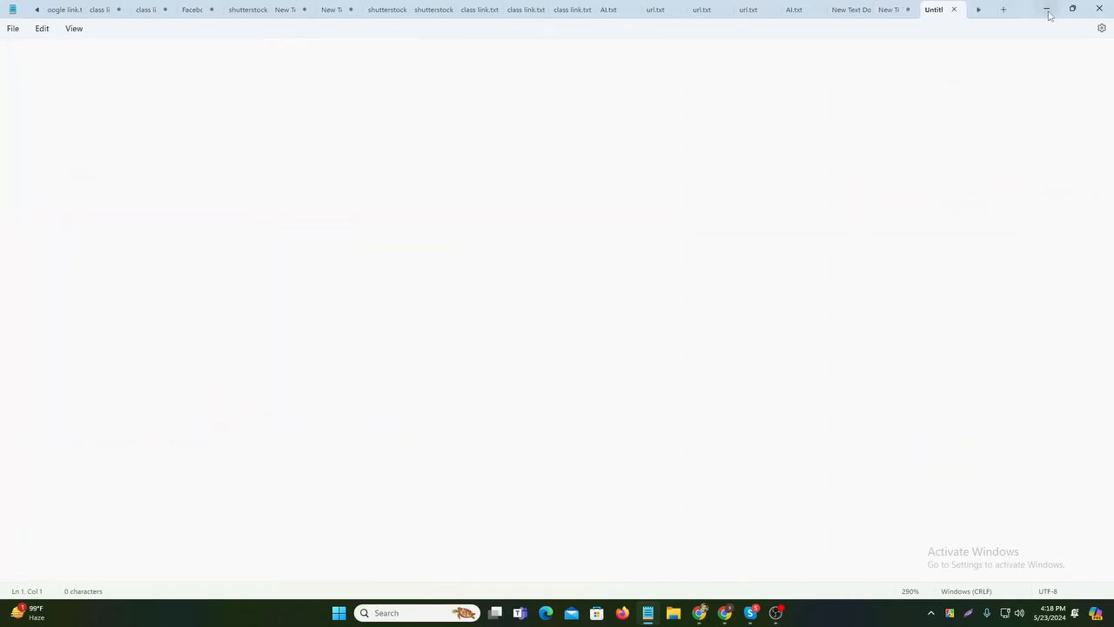
left_click(1046, 9)
left_click(495, 437)
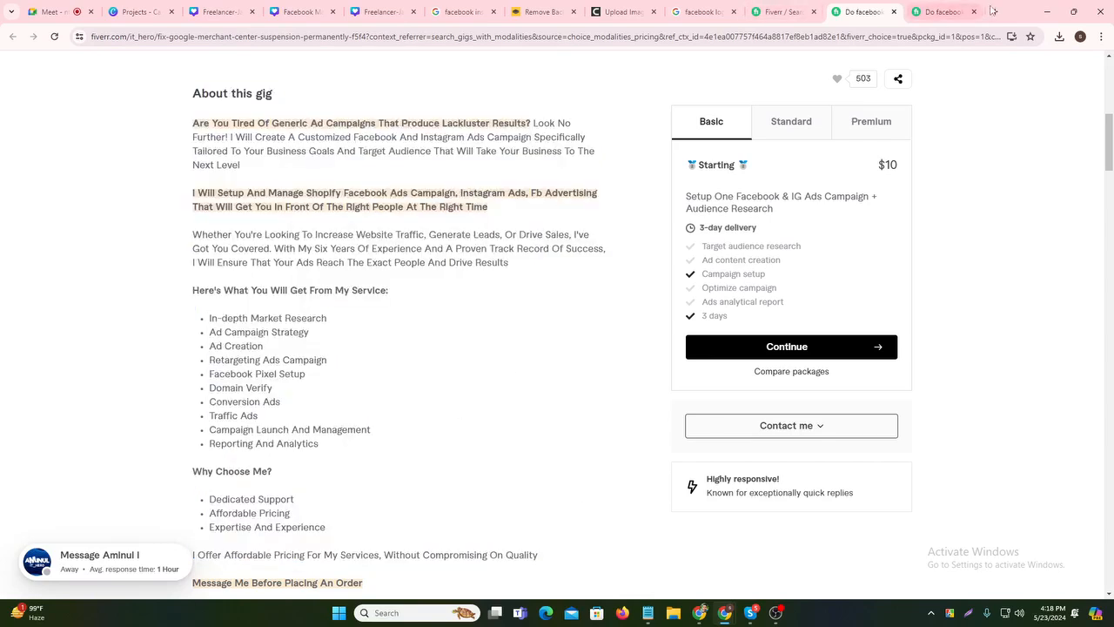
left_click(944, 12)
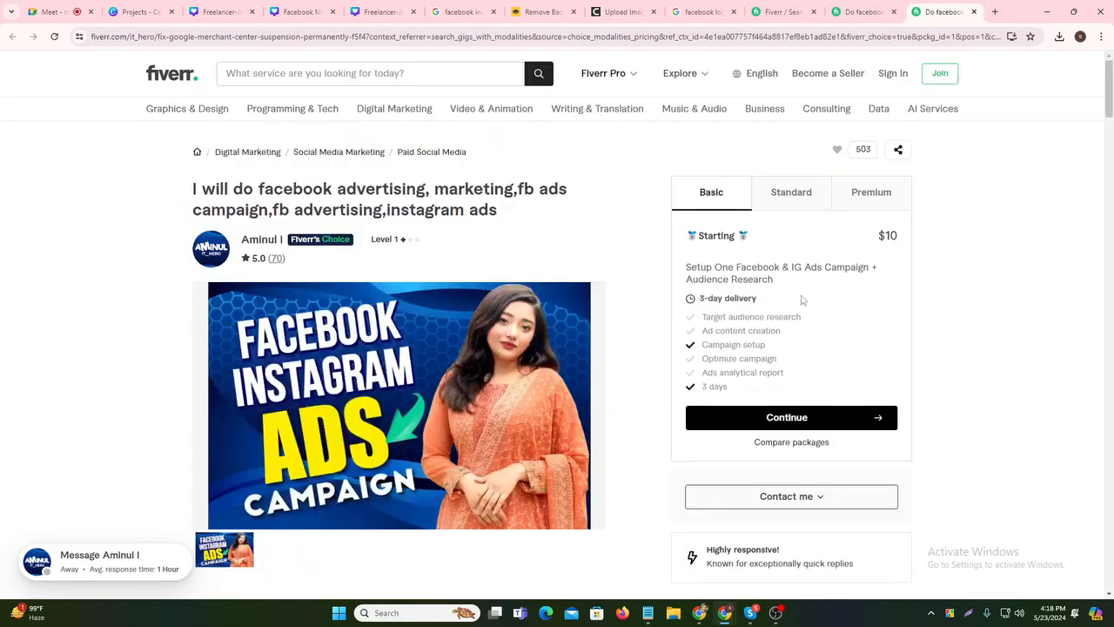
left_click(995, 11)
left_click(395, 38)
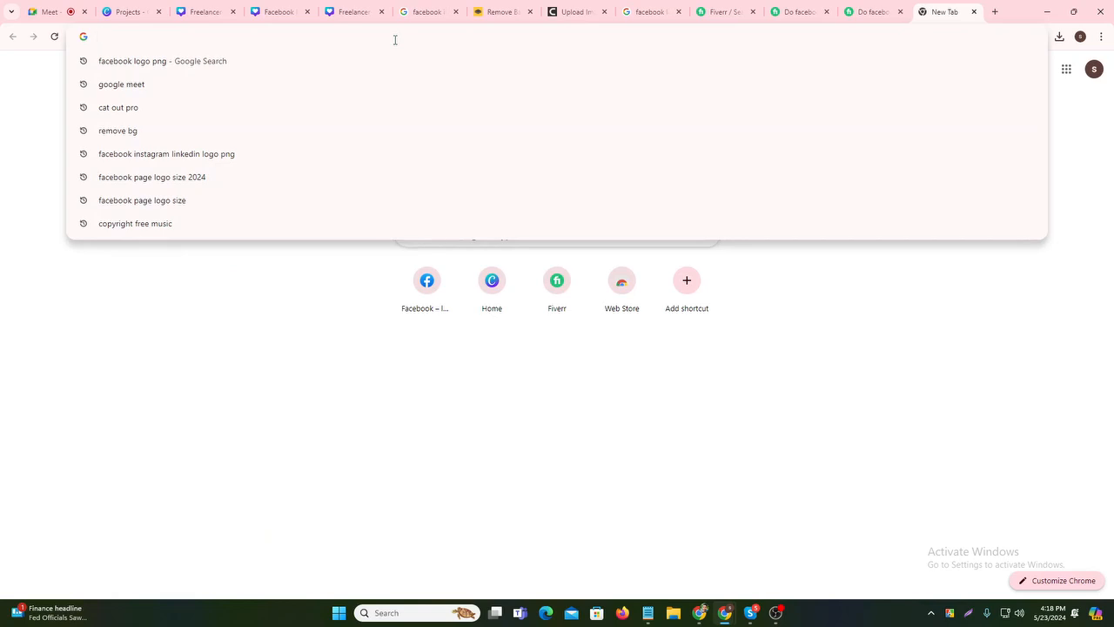
type("All h")
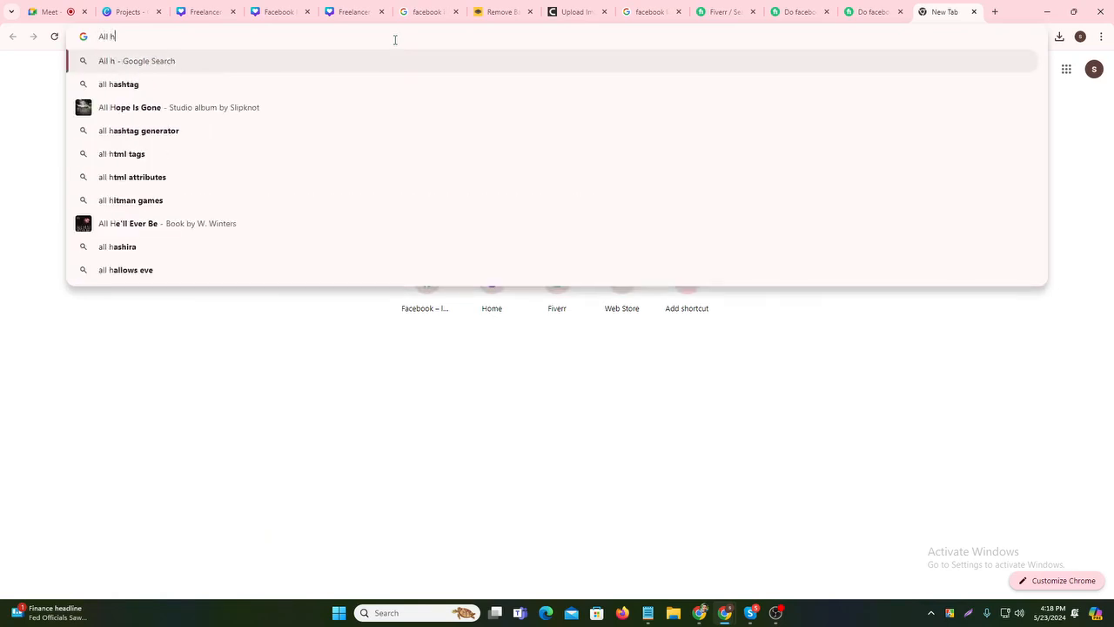
type("as")
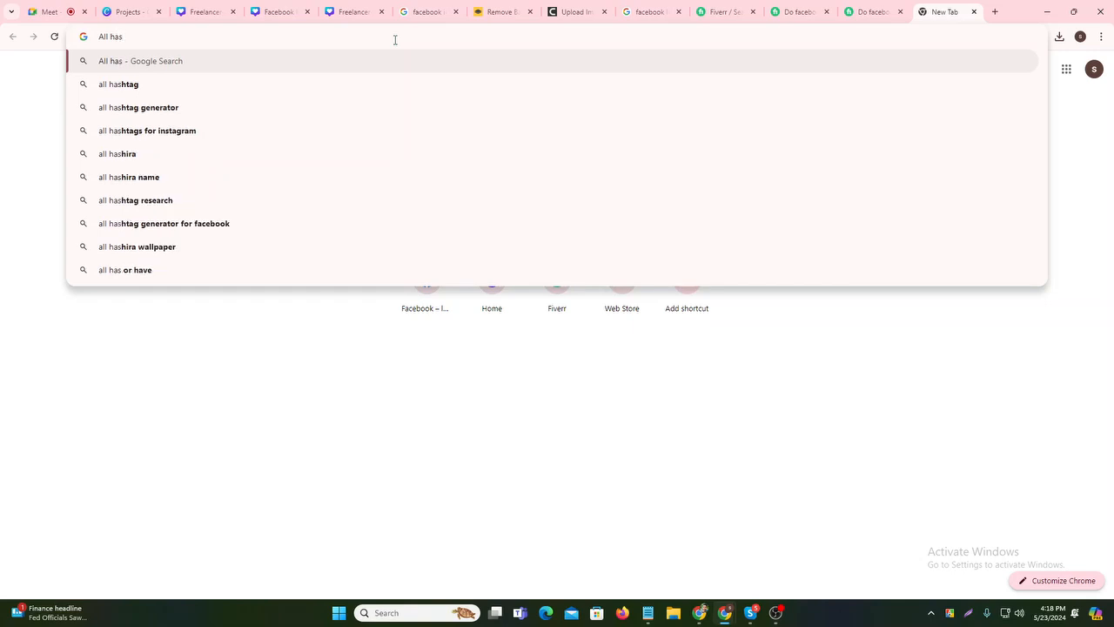
- Generate All Hashtag results for FacebookMarketing and copy the seven best random hashtags
left_click(169, 108)
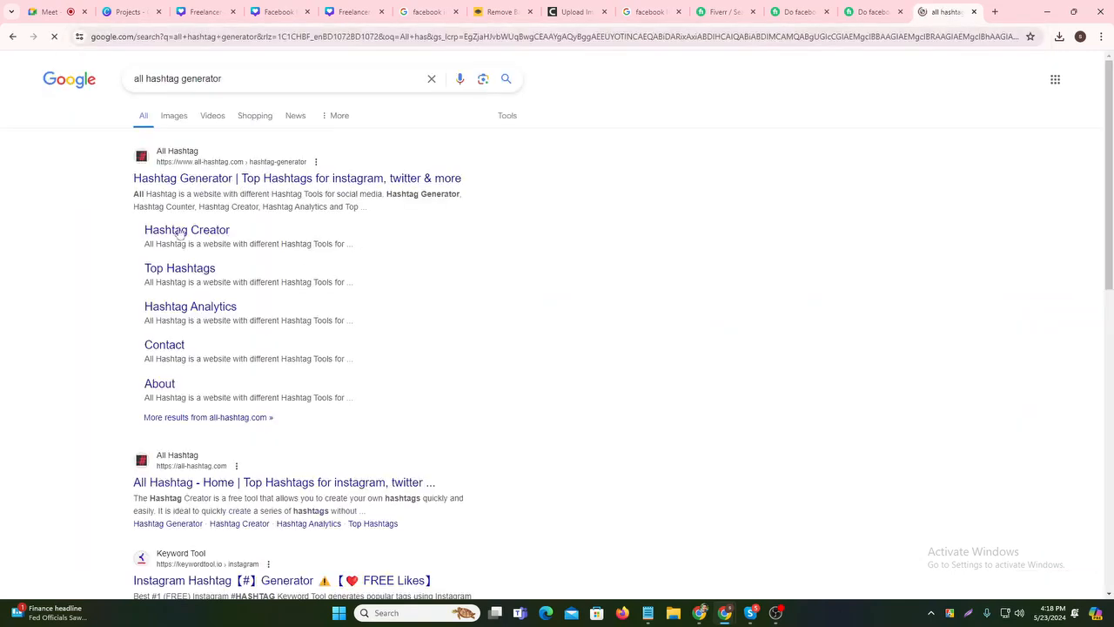
left_click(188, 178)
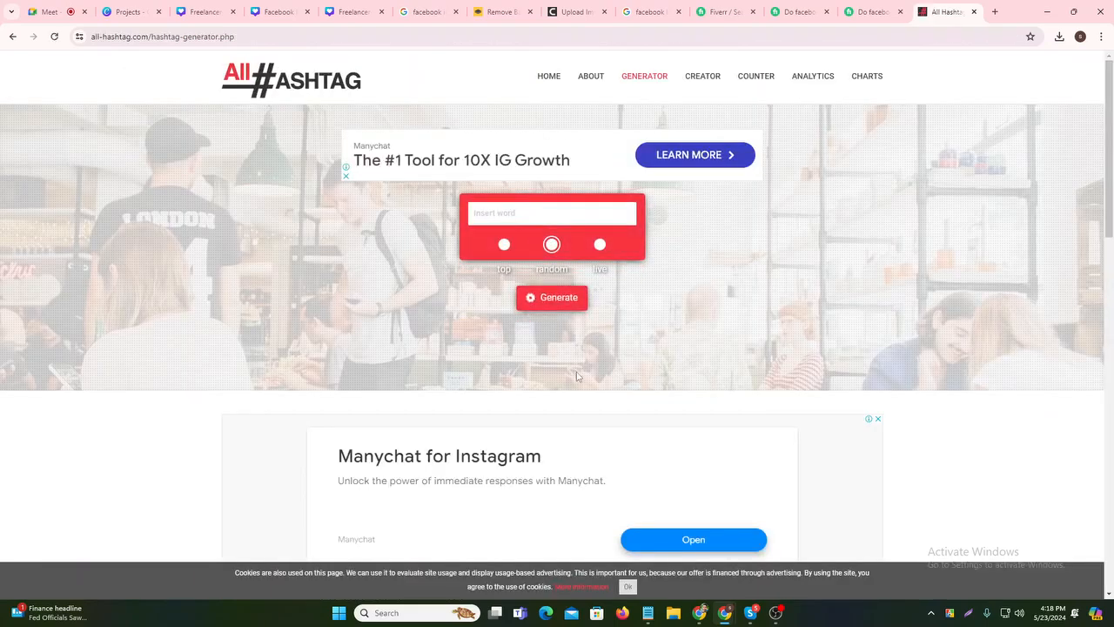
left_click(513, 205)
type("Facebook")
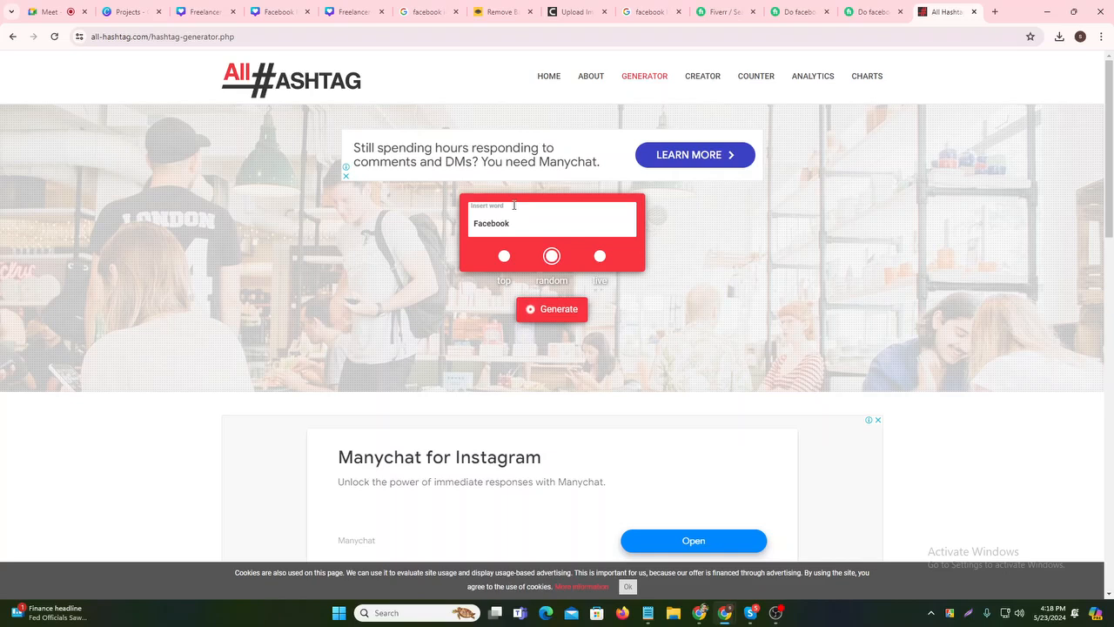
key("BackSpace")
key("BackSpace")
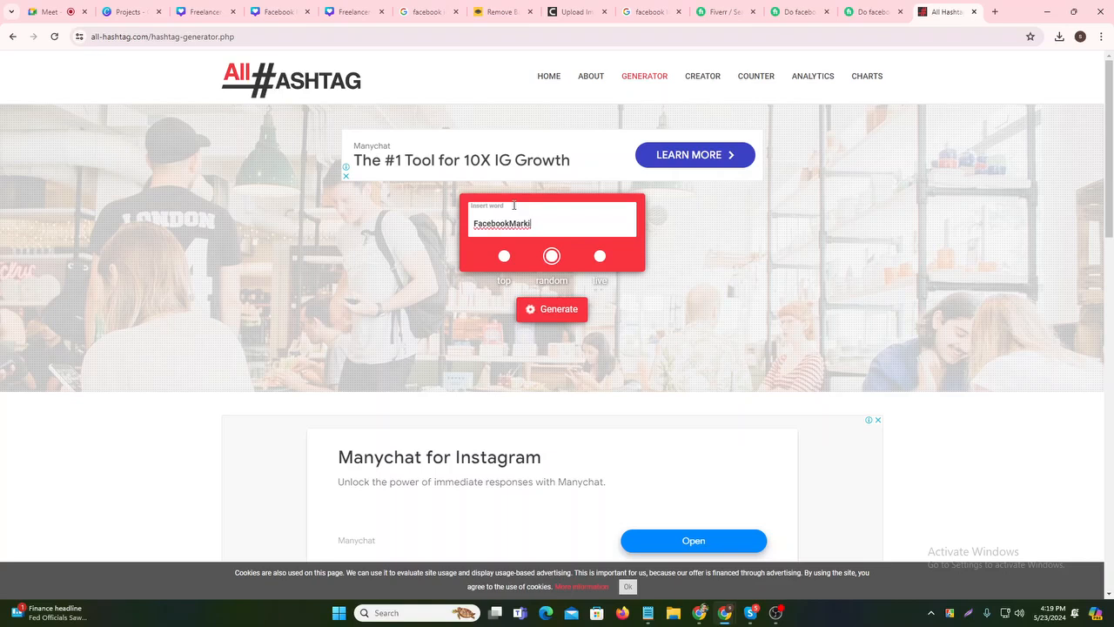
key("BackSpace")
type("eting")
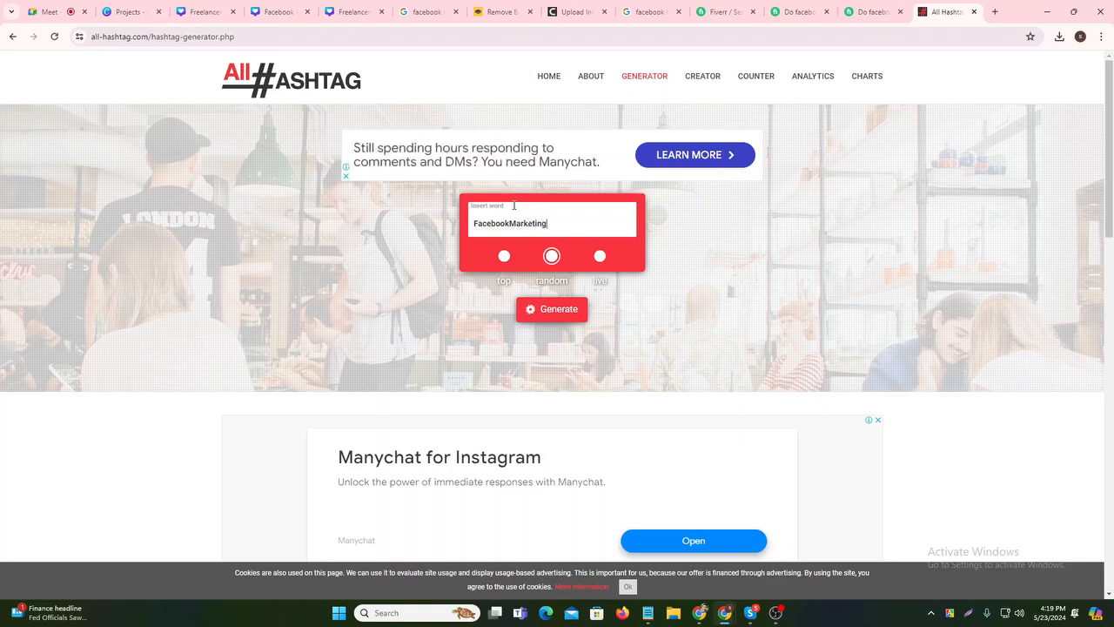
key("Return")
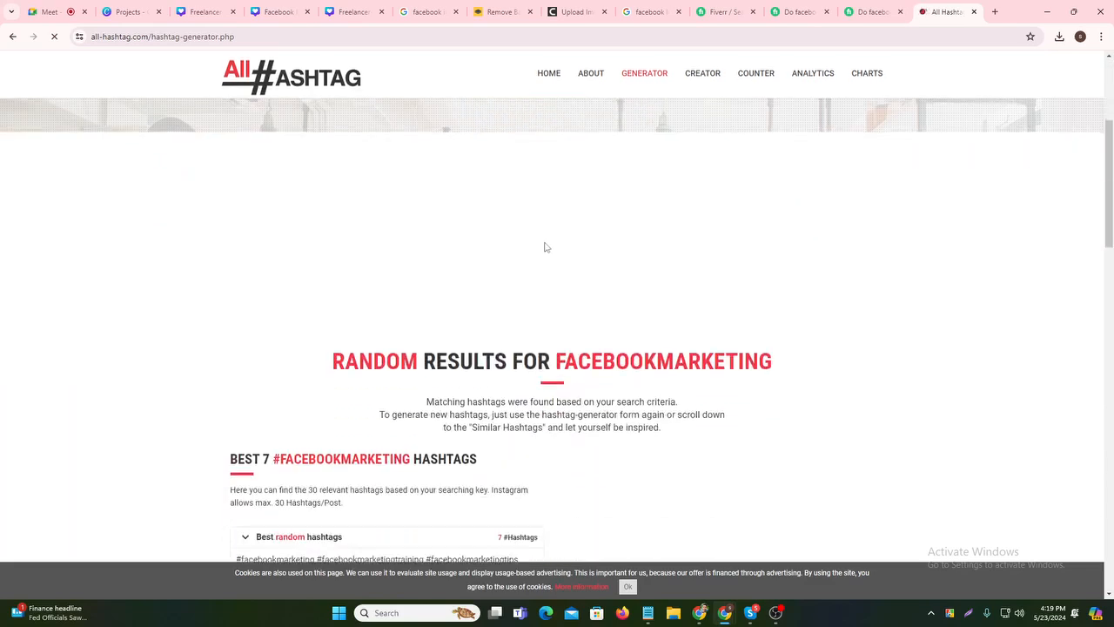
scroll(485, 316, "down", 2)
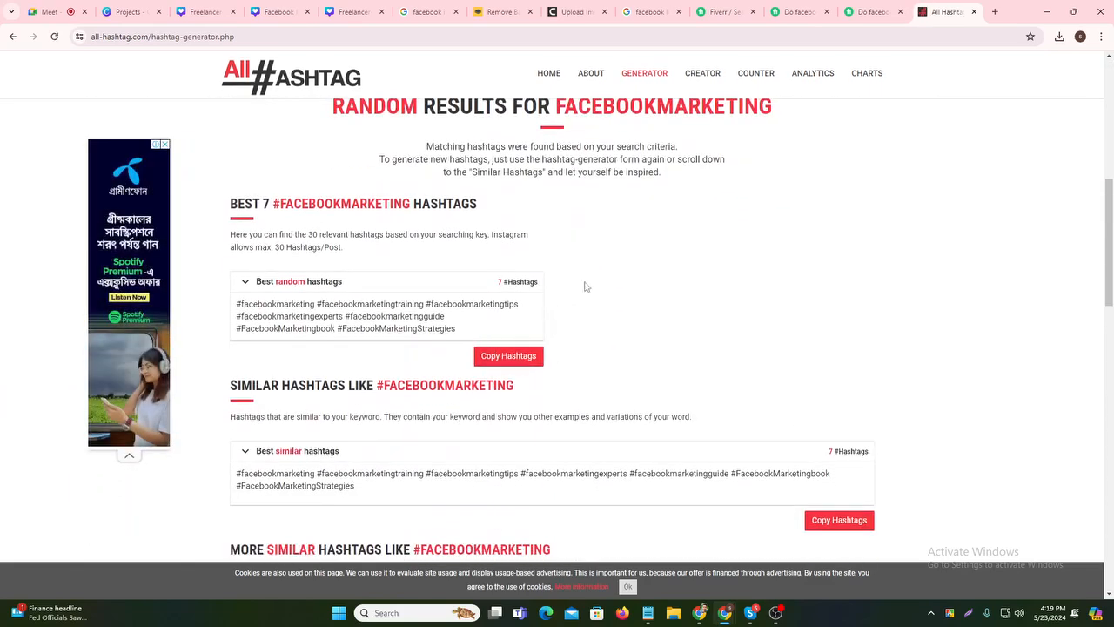
left_click(487, 356)
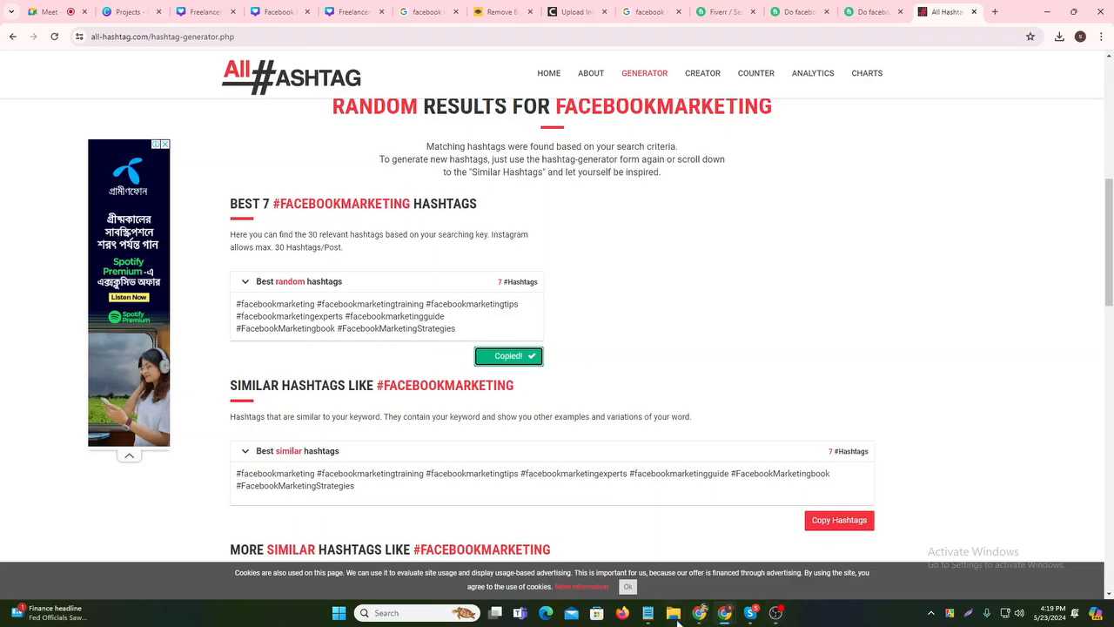
- Paste the seven hashtags on a new line after the On Quality line in the gig notes
left_click(647, 613)
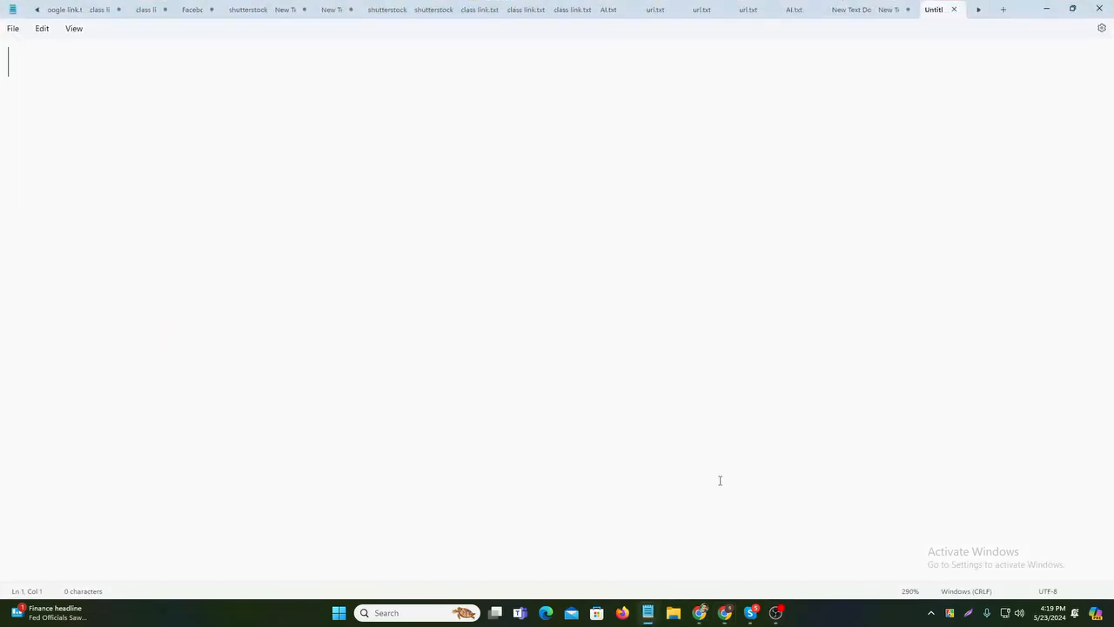
left_click(842, 9)
left_click(888, 9)
scroll(470, 392, "down", 2)
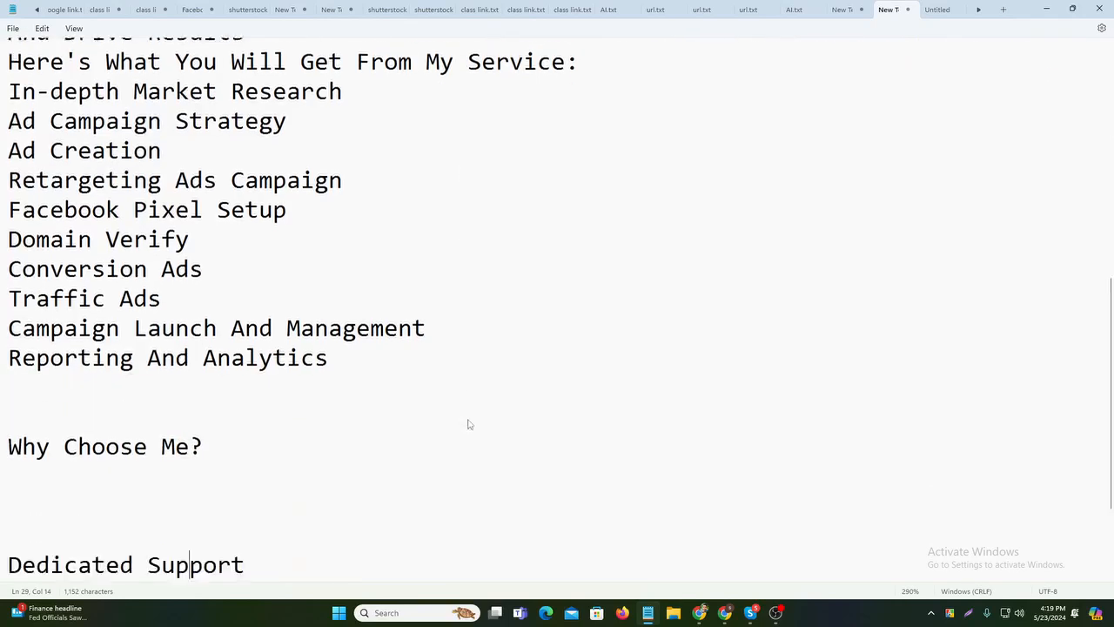
scroll(468, 435, "down", 2)
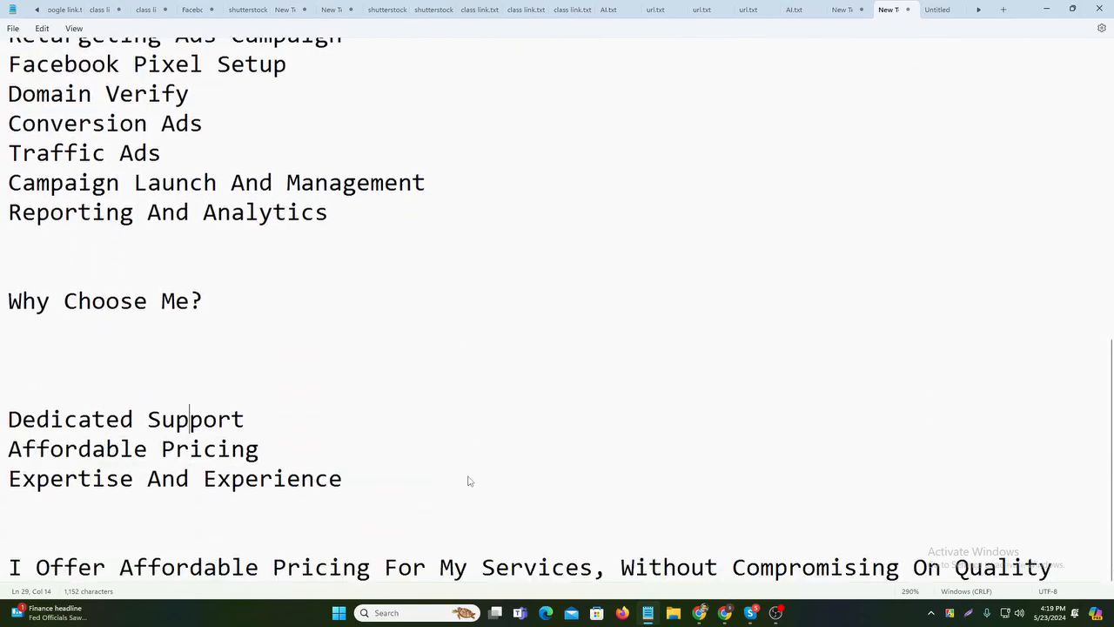
left_click(1083, 565)
key("Return")
key("Return")
key("Return")
key("Return")
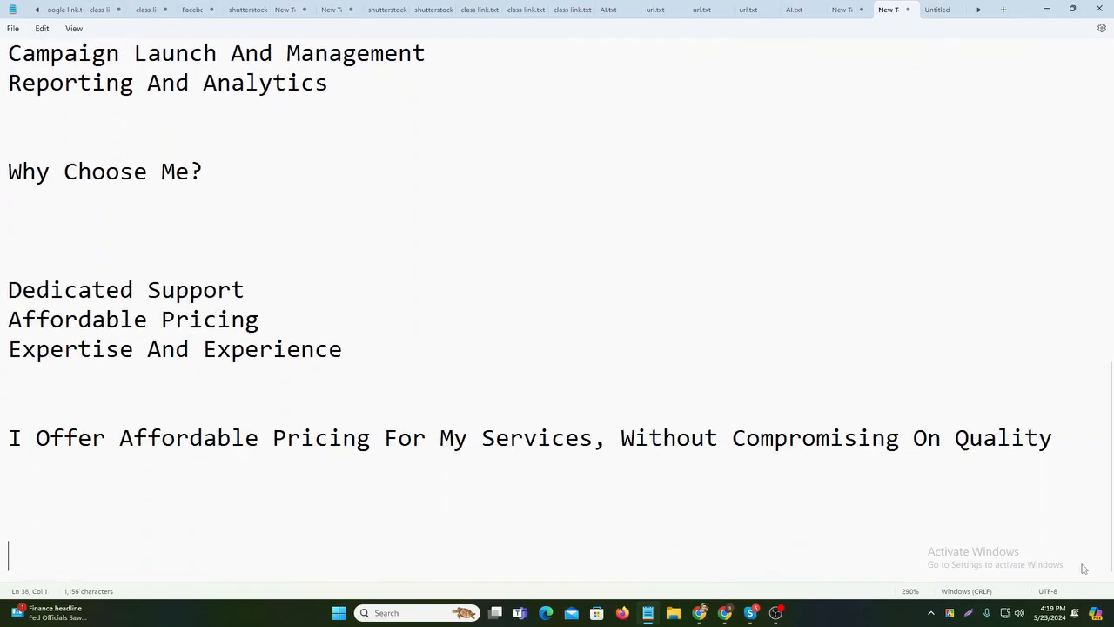
key("ctrl+v")
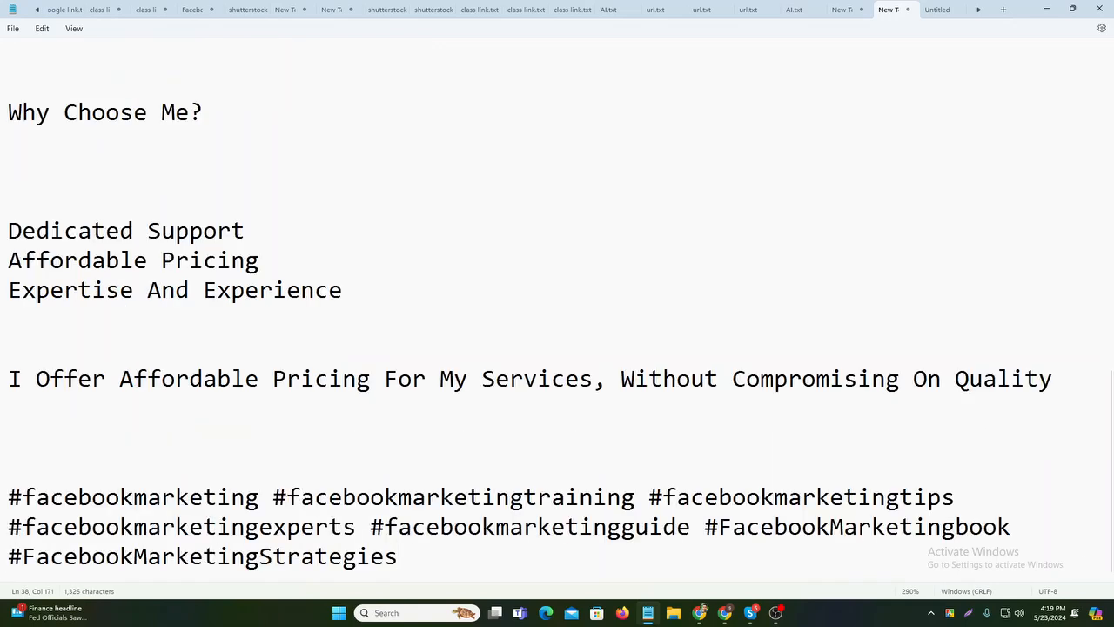
left_click(26, 481)
key("BackSpace")
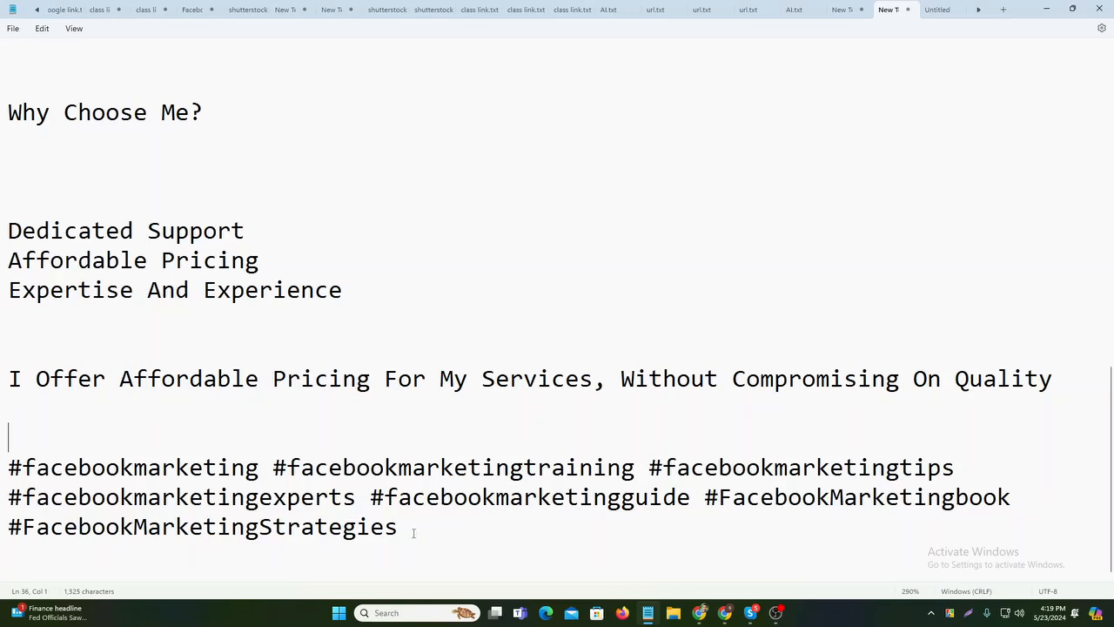
left_click_drag(413, 532, 214, 442)
left_click(214, 442)
- Append '/30+' to the '#/ keyword' line
scroll(222, 296, "up", 10)
left_click(169, 155)
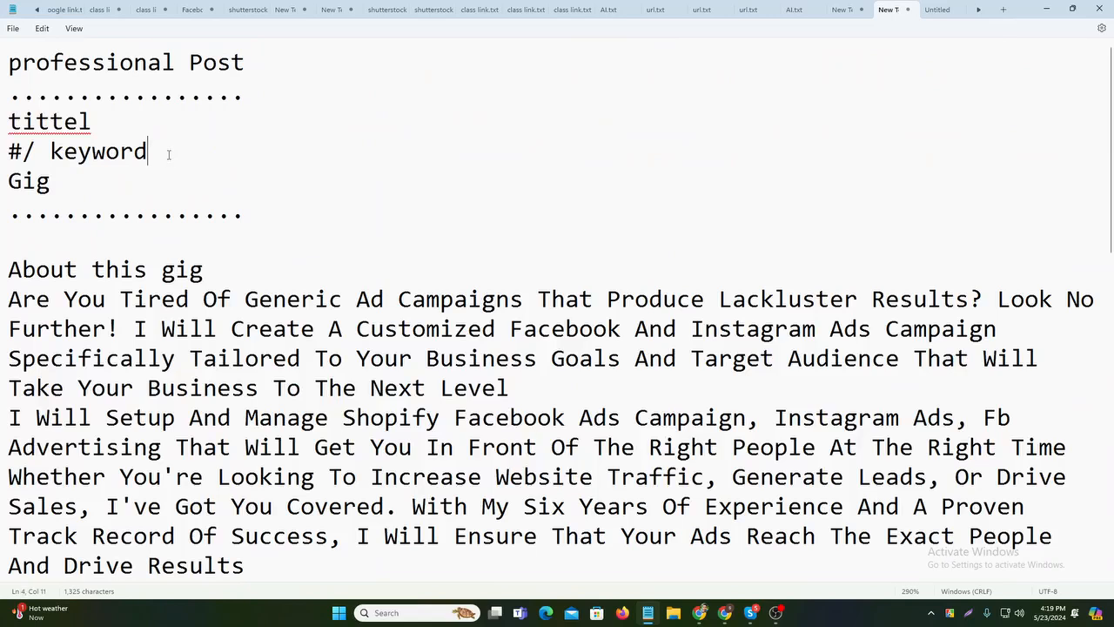
type("/30=")
key("BackSpace")
type("+")
scroll(437, 249, "down", 10)
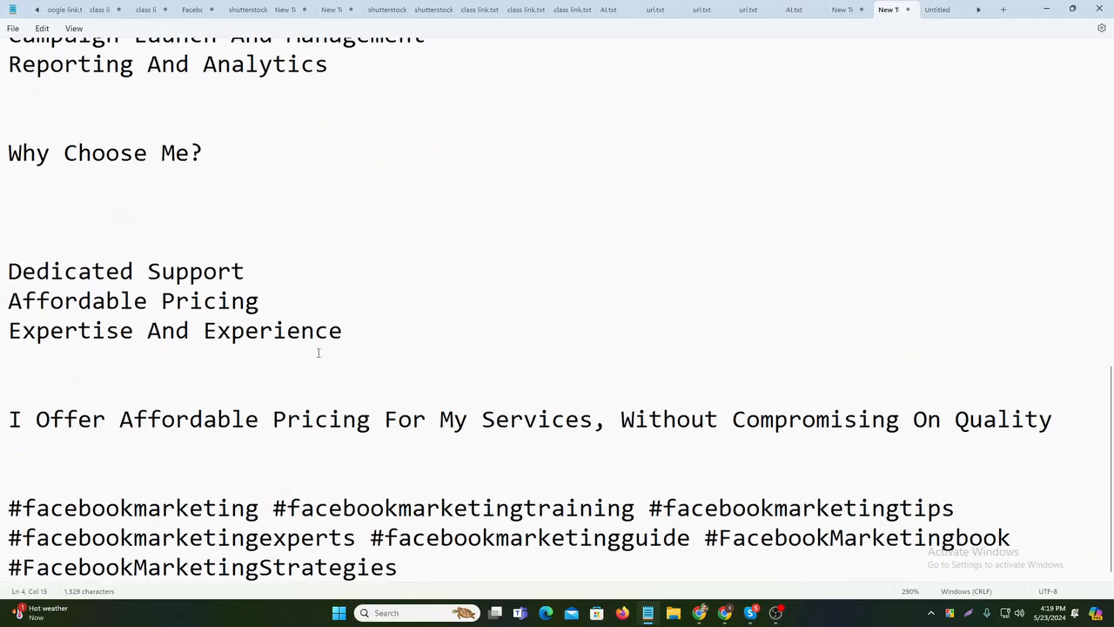
left_click(442, 566)
- Copy All Hashtag's similar hashtags and paste them after the first set in the notes
left_click(1047, 9)
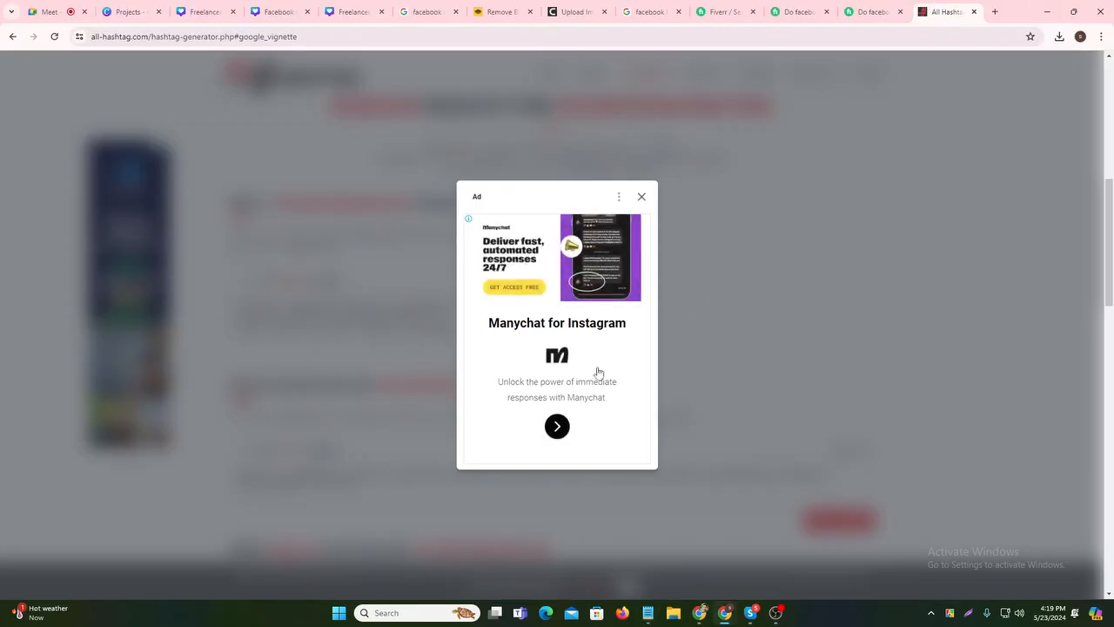
left_click(642, 198)
scroll(478, 418, "down", 3)
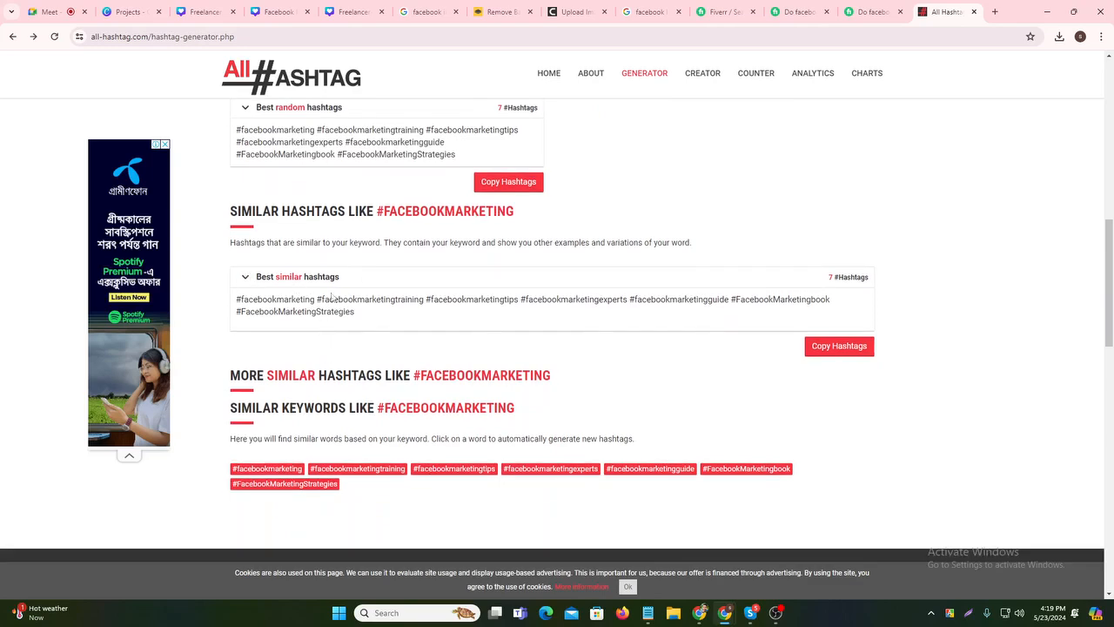
left_click(820, 349)
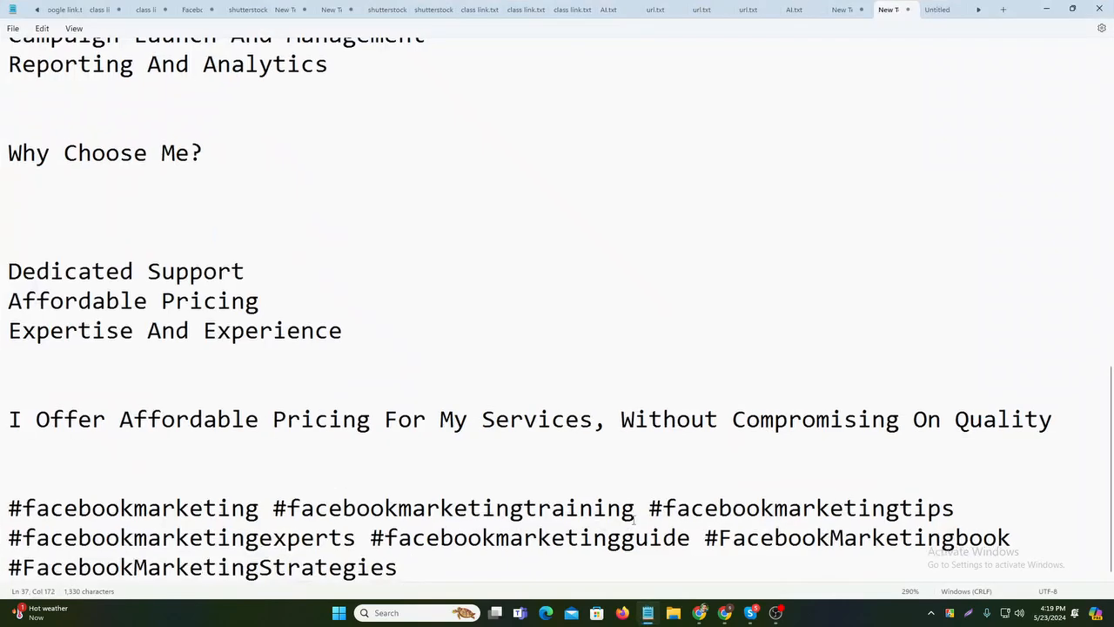
key("ctrl+v")
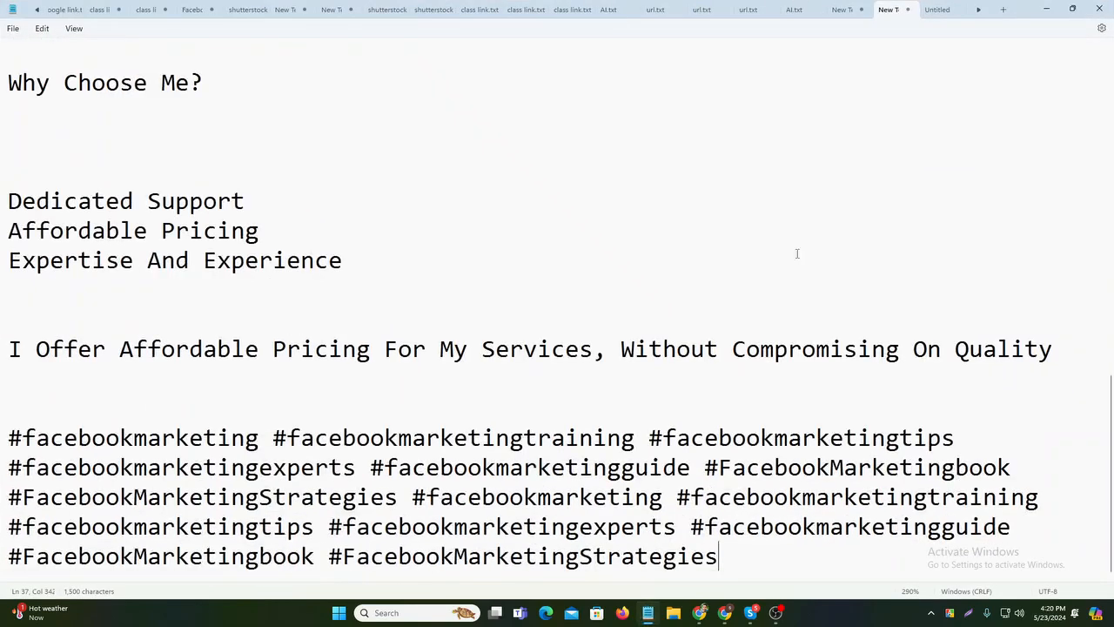
left_click(1048, 8)
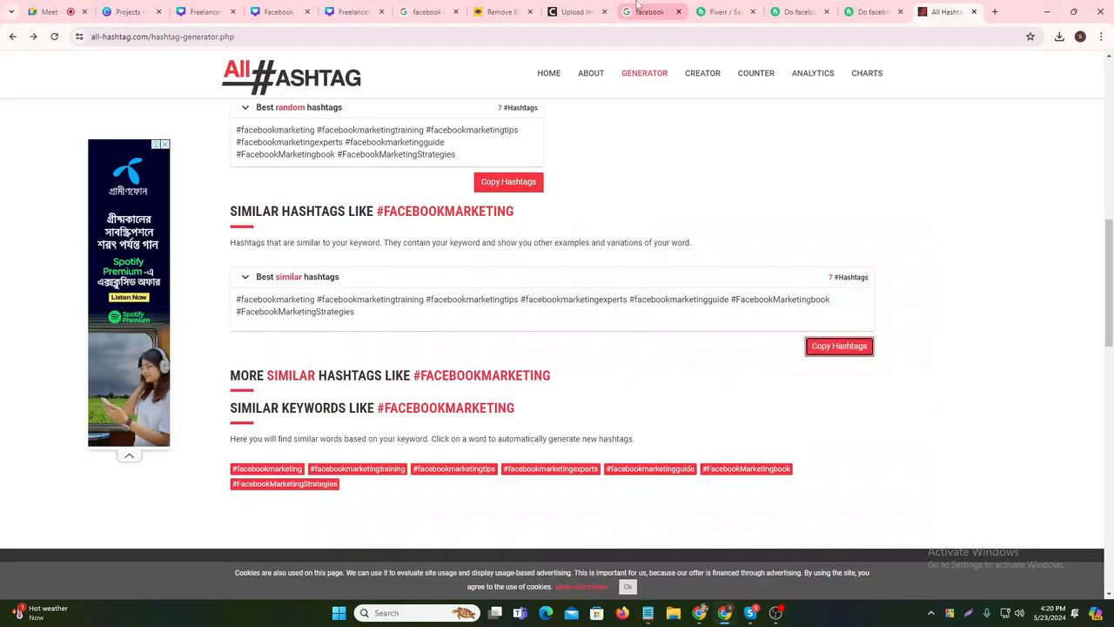
- Bookmark the All Hashtag generator page
scroll(633, 213, "up", 3)
scroll(633, 213, "up", 5)
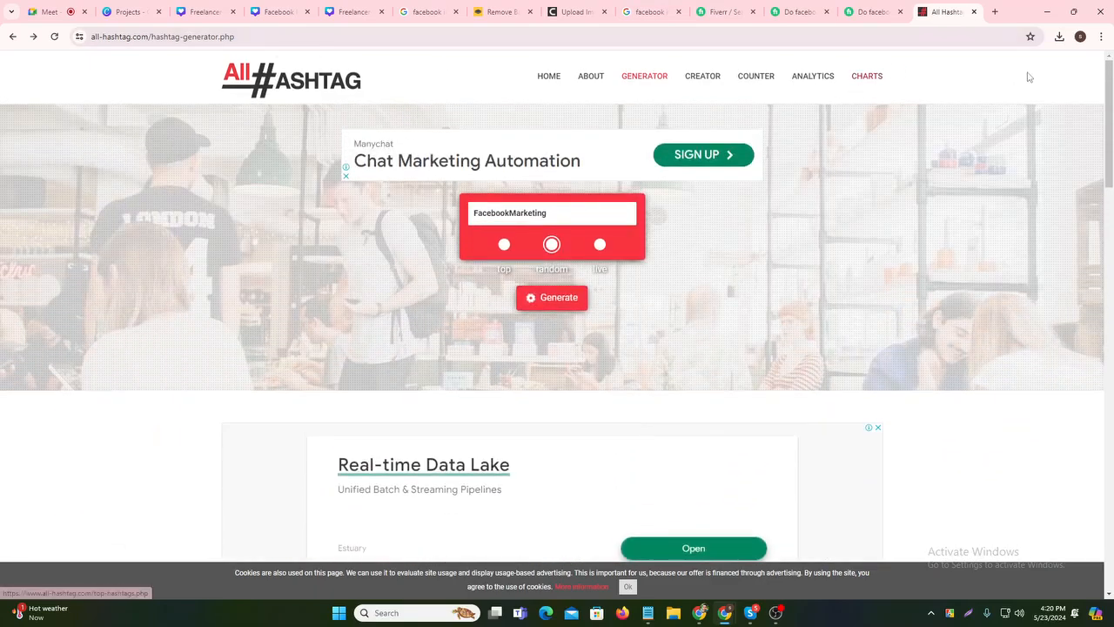
left_click(1030, 36)
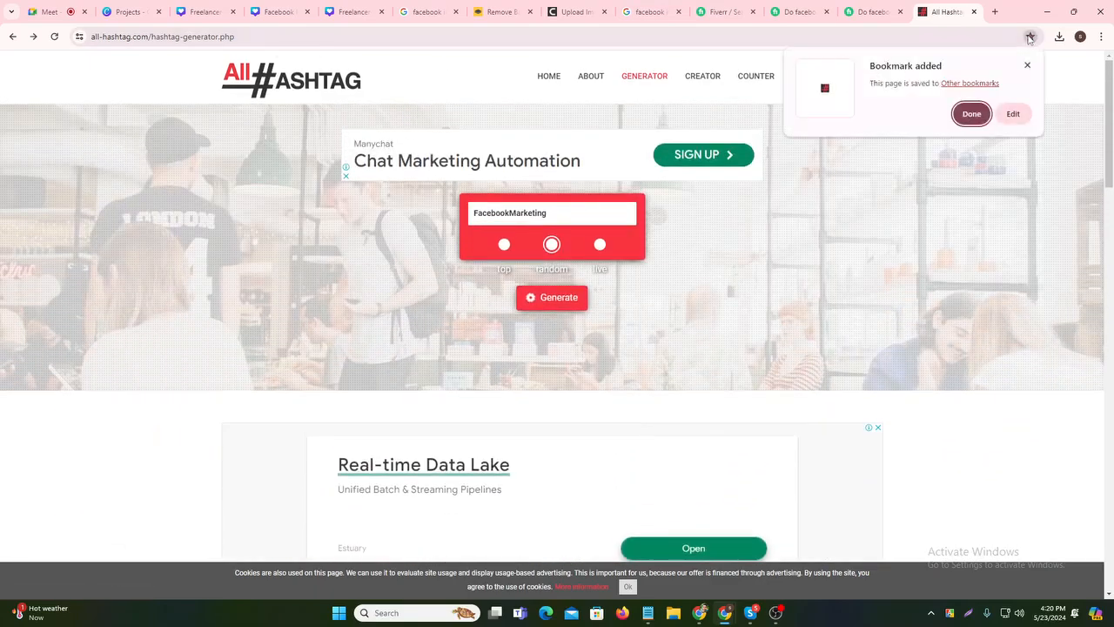
left_click(971, 113)
left_click(997, 10)
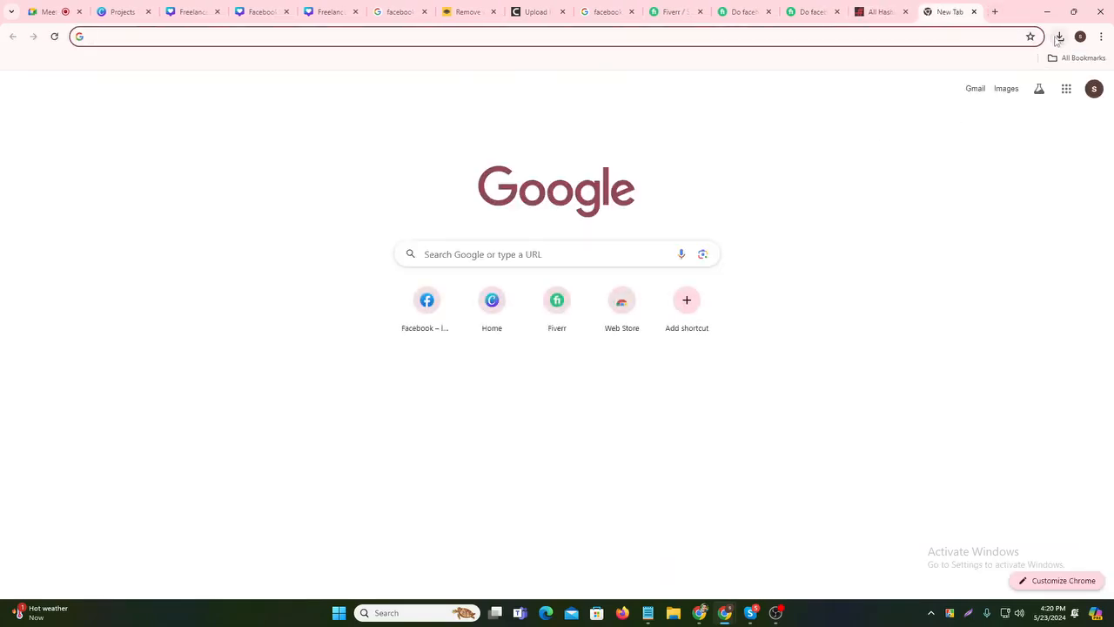
- Search 'facebook marketing hashtag' and copy the top #facebookmarketing set from best-hashtags.com
left_click(983, 38)
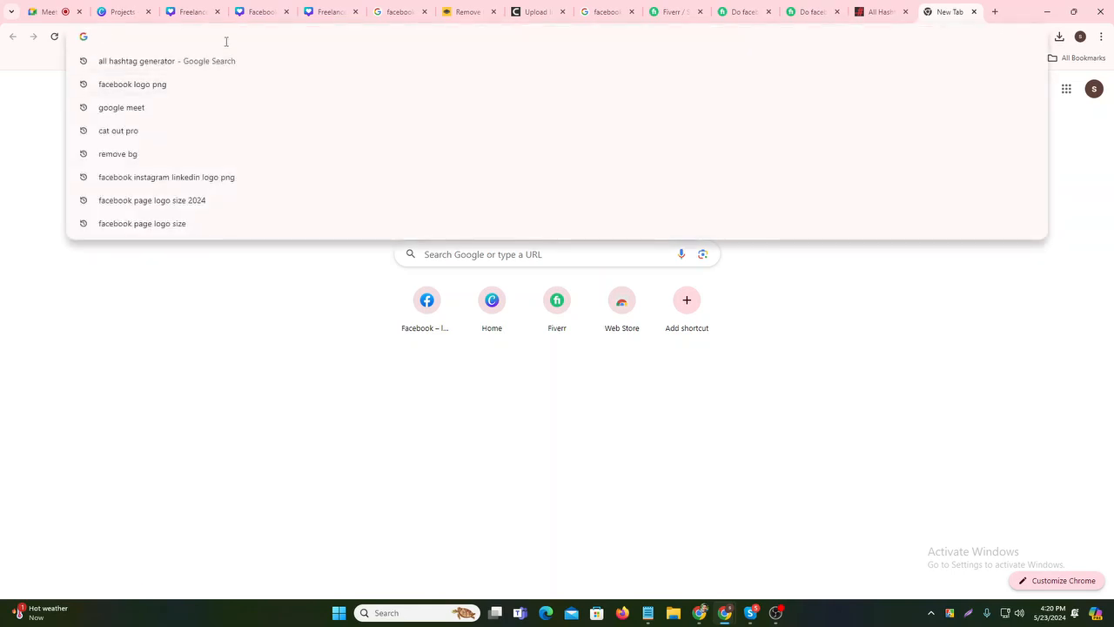
type("face")
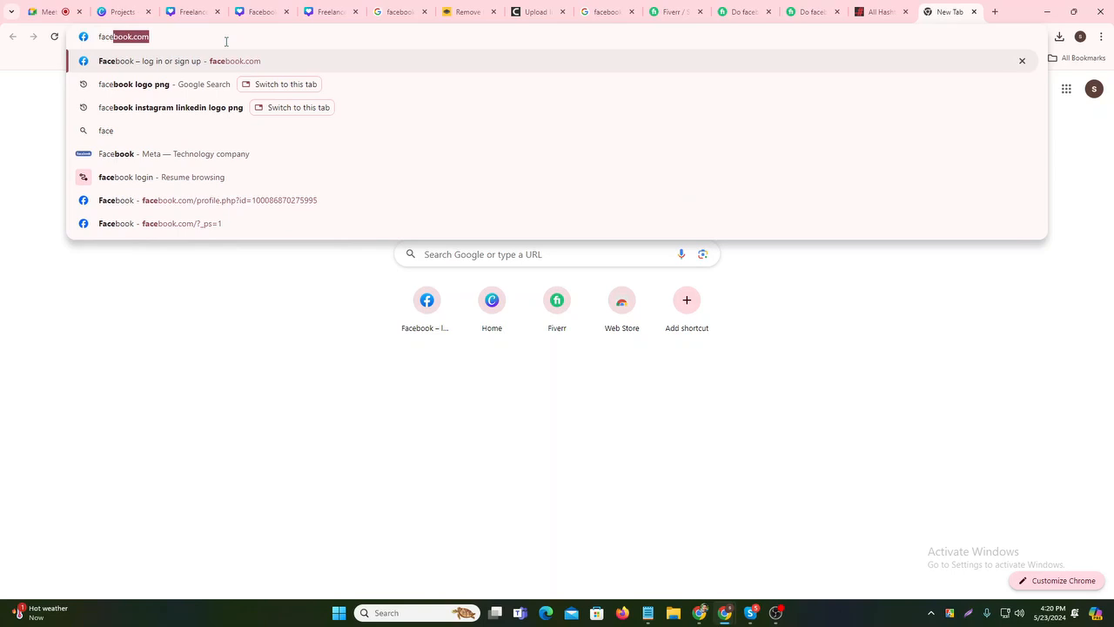
type("book")
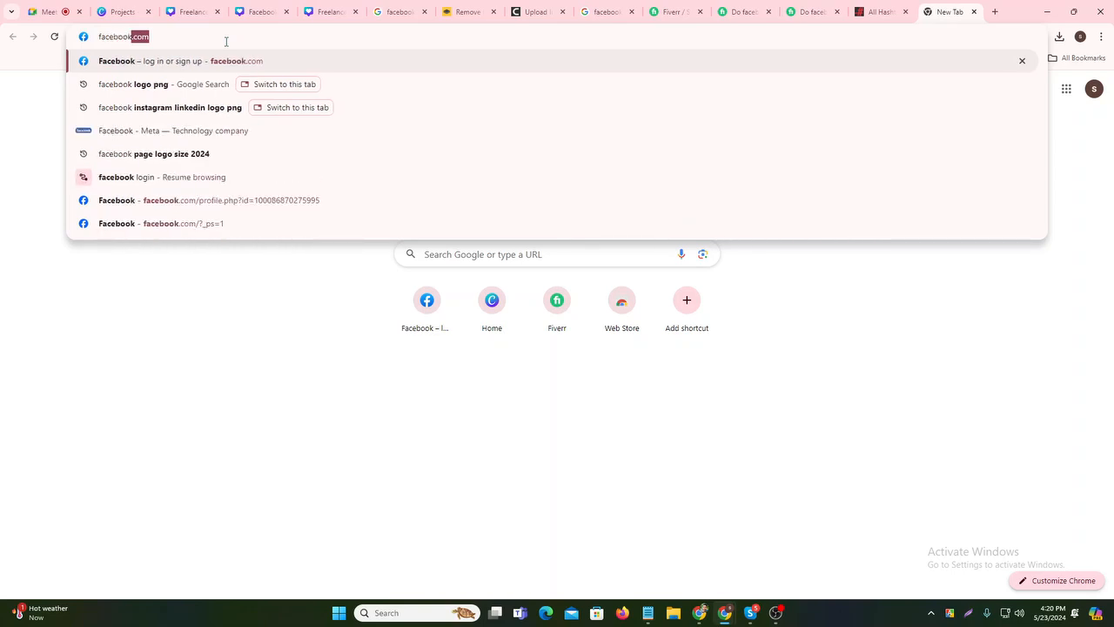
type(" marj")
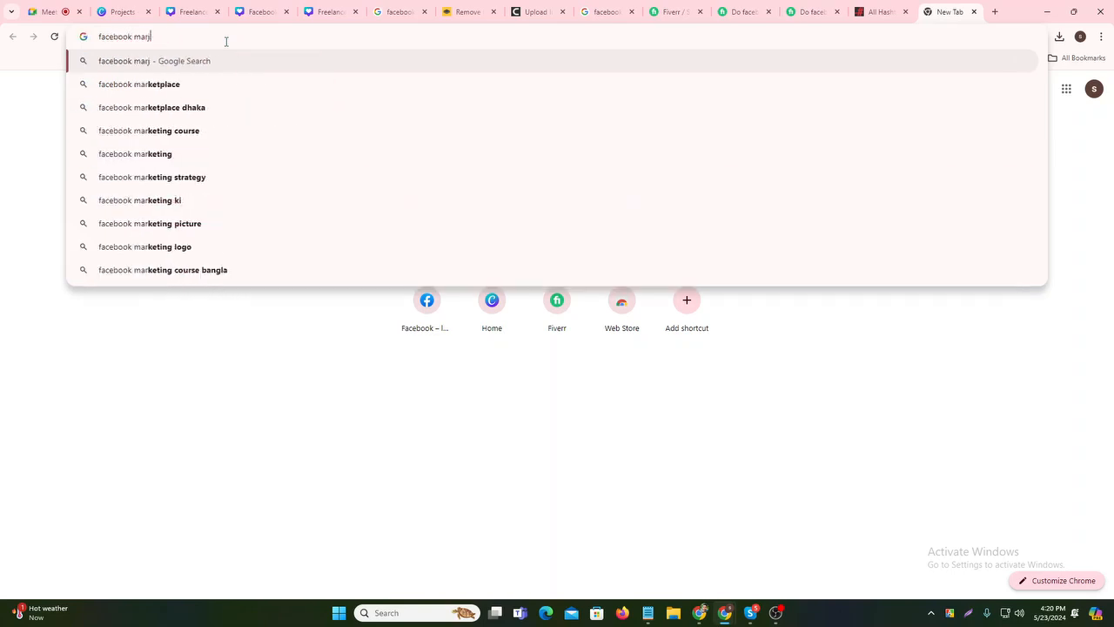
key("BackSpace")
type("keting")
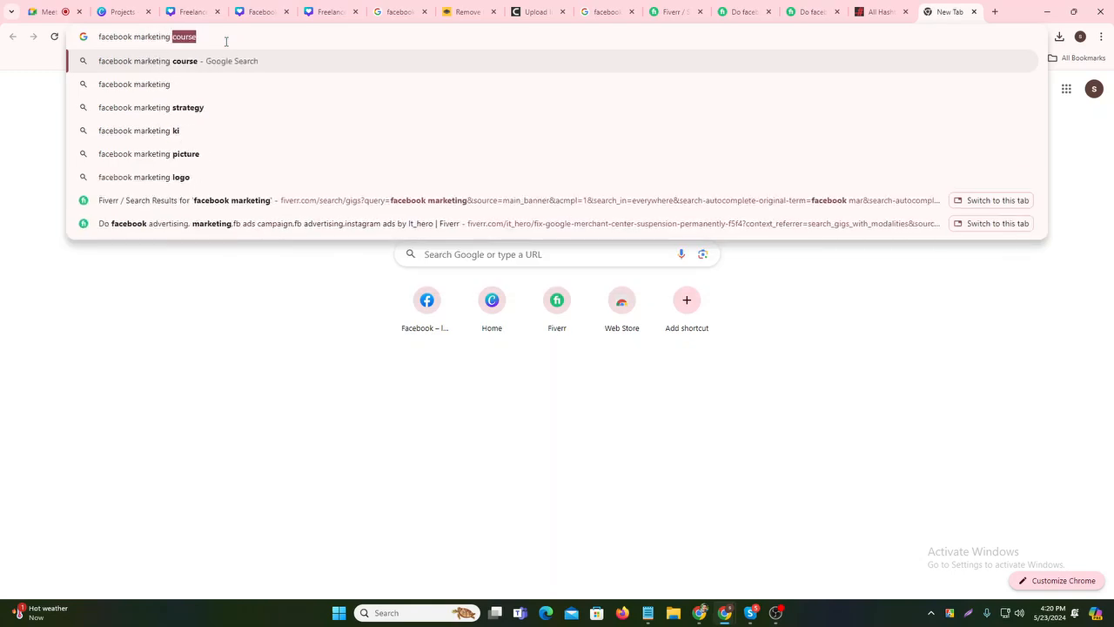
type(" hast")
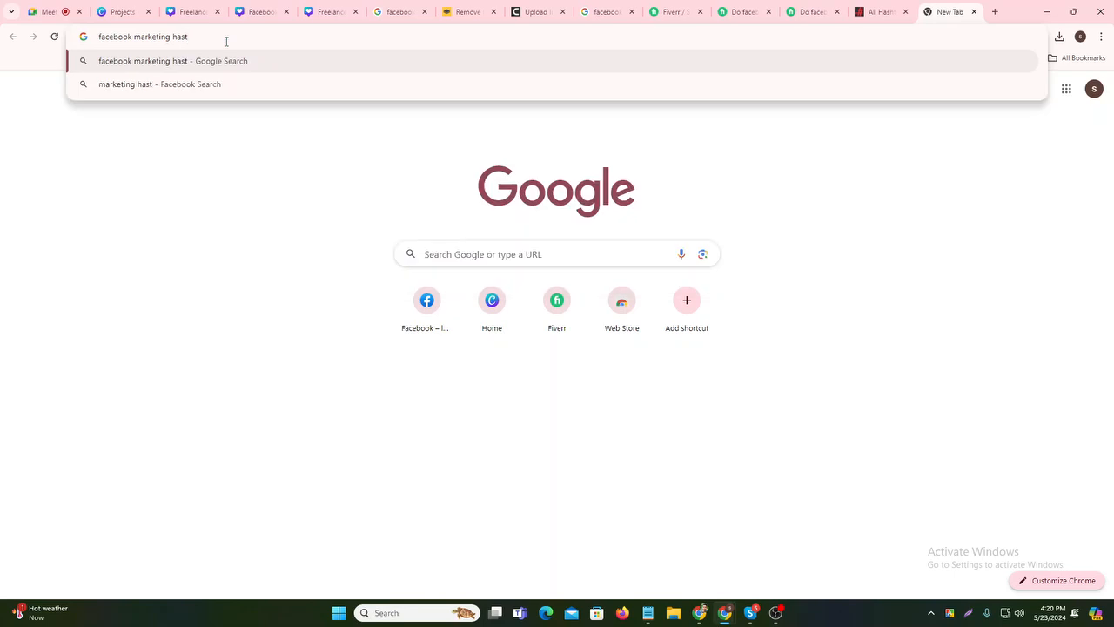
key("BackSpace")
left_click(207, 85)
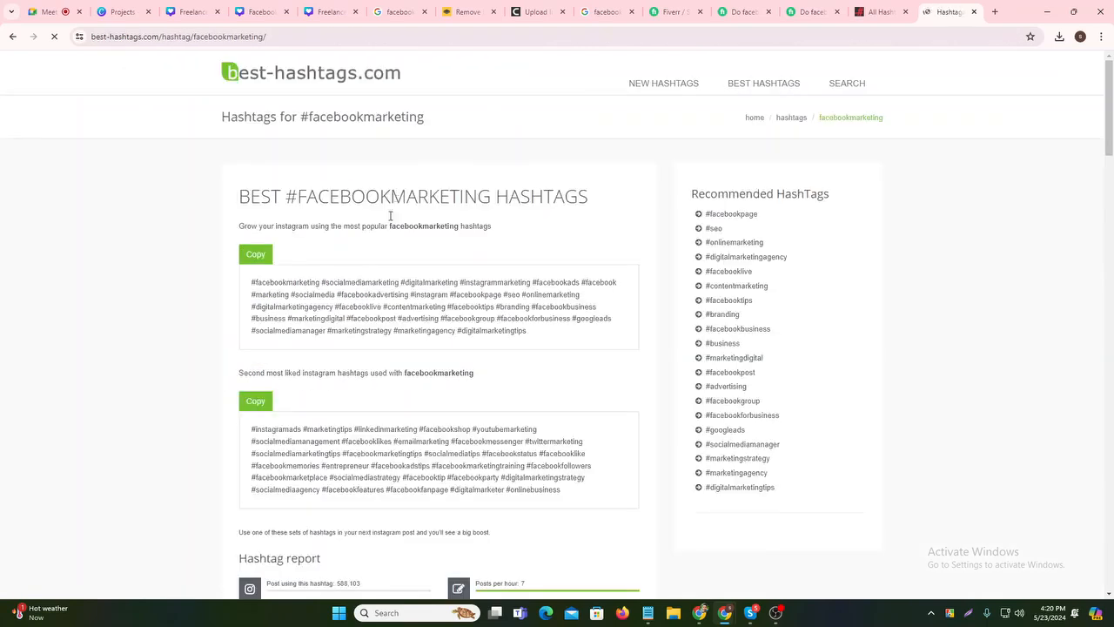
scroll(340, 350, "down", 4)
left_click(255, 166)
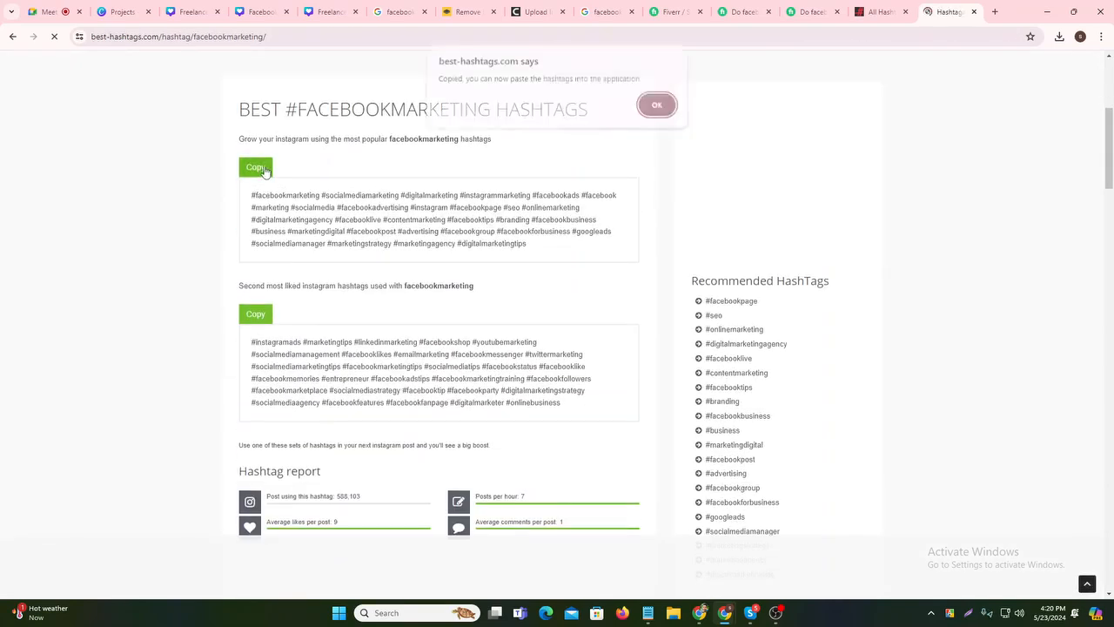
left_click(655, 116)
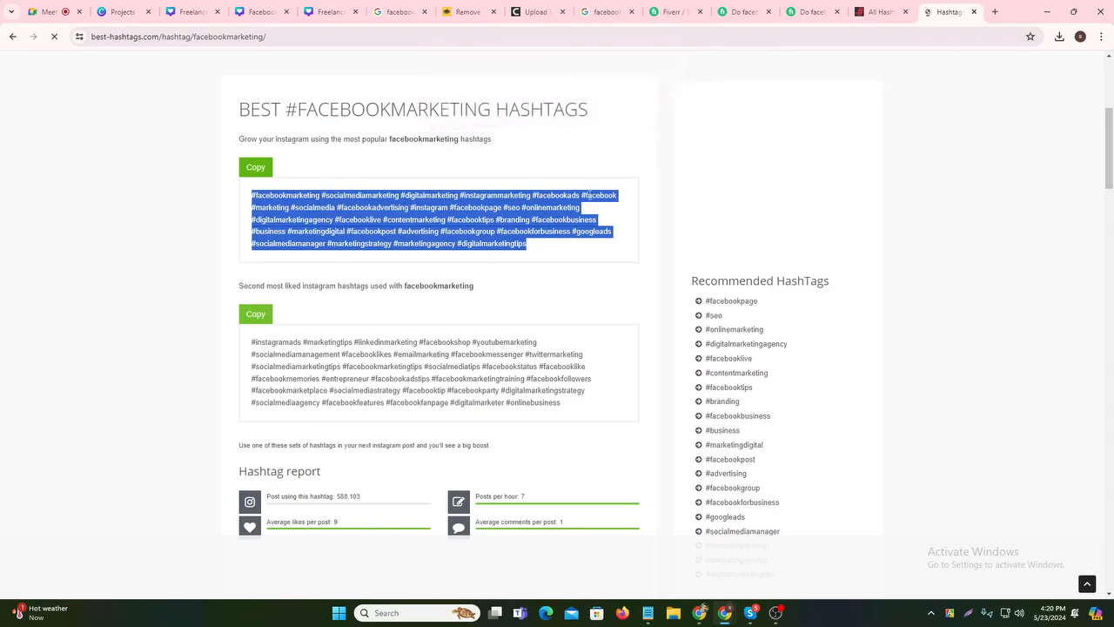
left_click(647, 613)
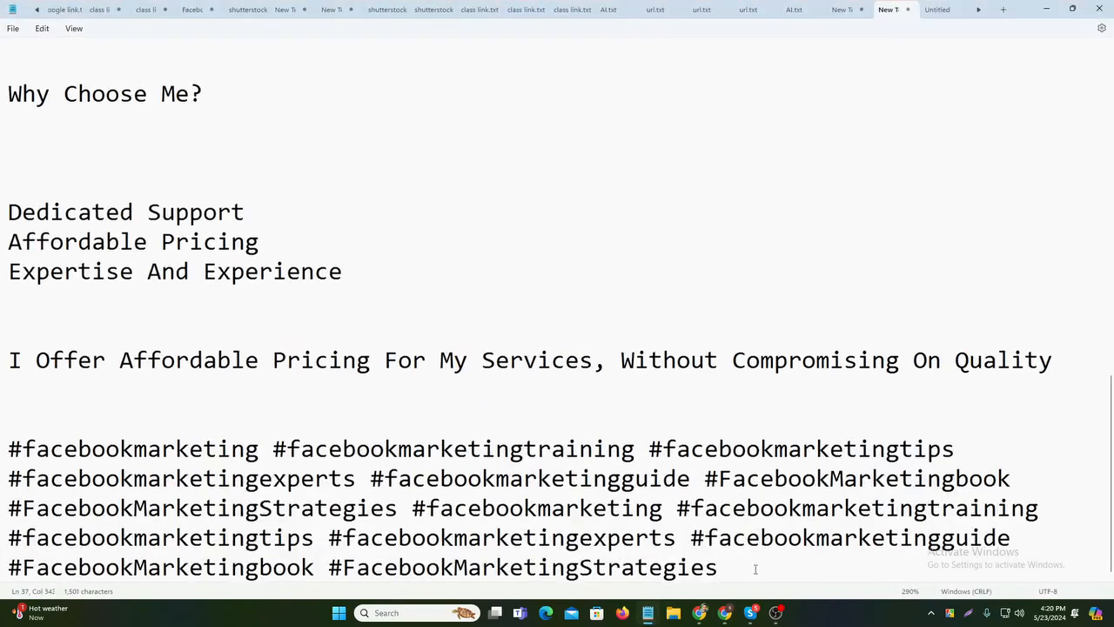
- Paste the best-hashtags.com set after the existing hashtags in the notes
key("ctrl+v")
scroll(738, 512, "up", 3)
scroll(738, 511, "down", 3)
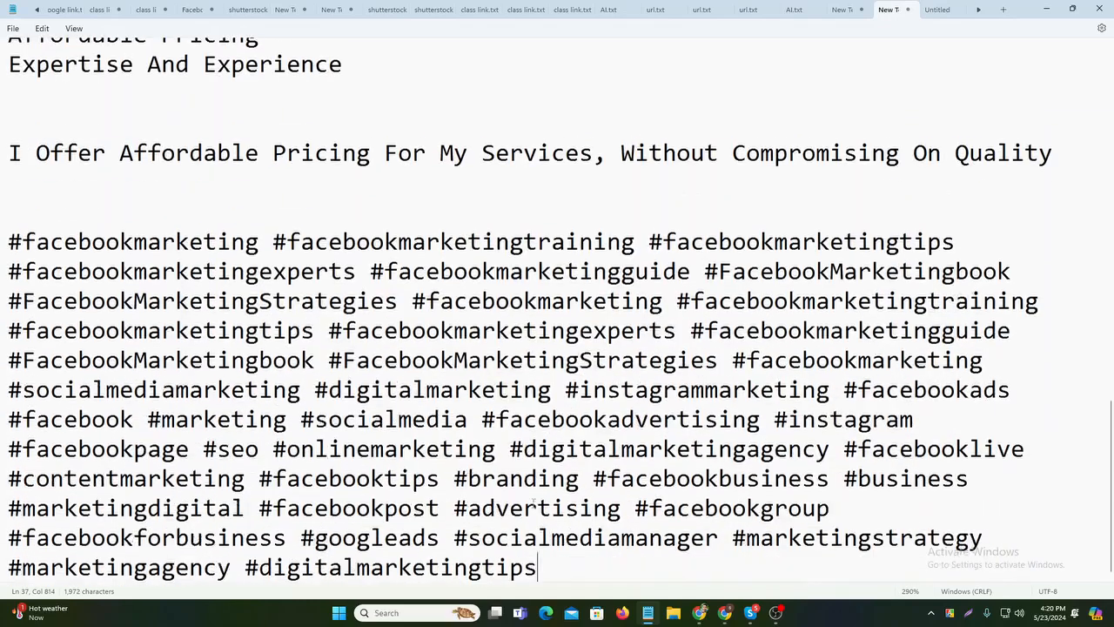
scroll(367, 416, "up", 10)
scroll(367, 416, "down", 10)
- Select the caption from 'About this gig' through the hashtags, then return to the hashtag page
left_click_drag(11, 235, 894, 574)
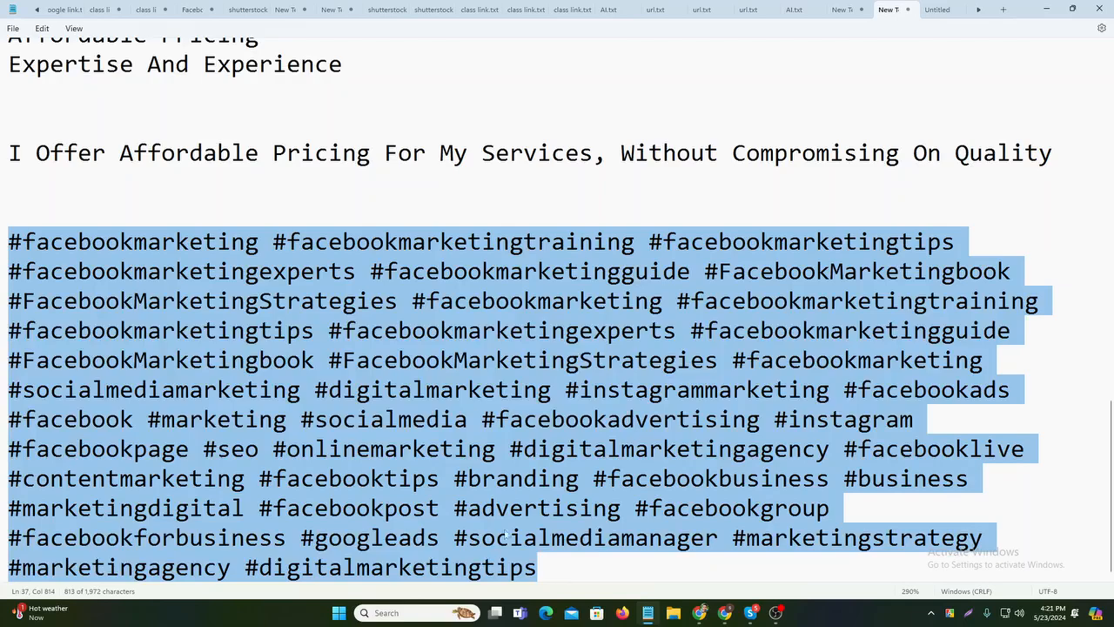
left_click(261, 212)
scroll(261, 214, "up", 9)
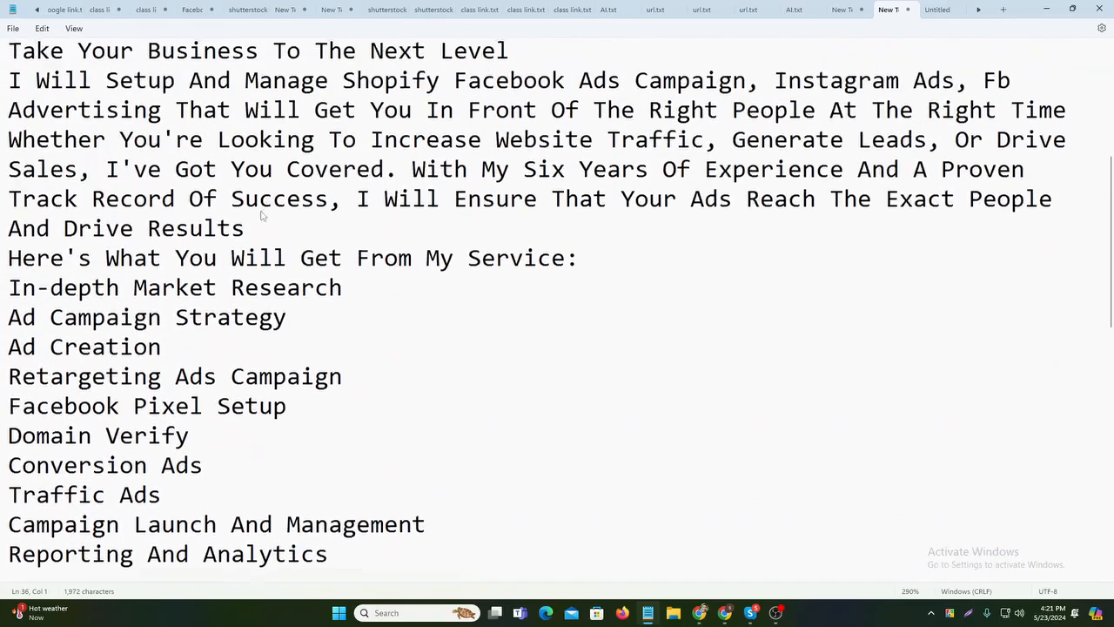
scroll(261, 214, "up", 4)
left_click_drag(2, 250, 585, 581)
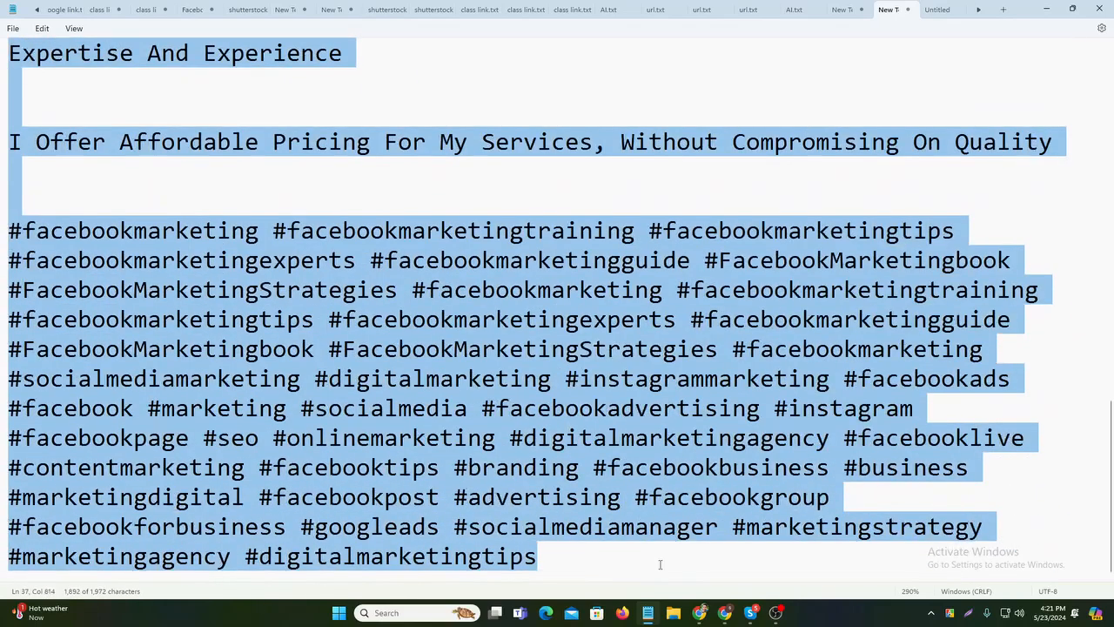
left_click(746, 189)
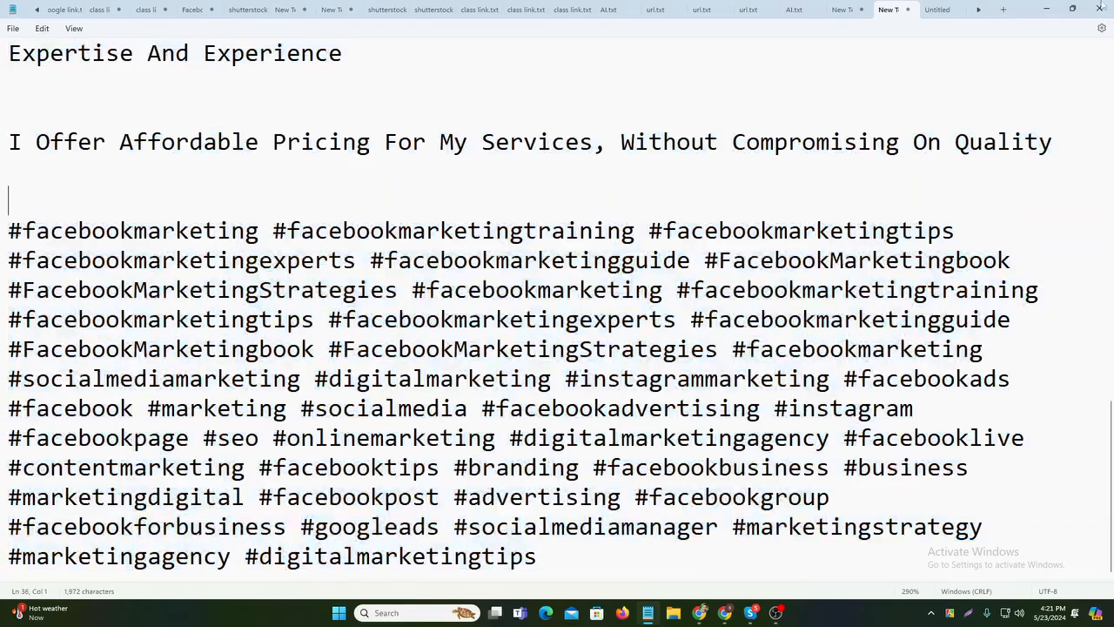
left_click(1045, 8)
left_click(600, 315)
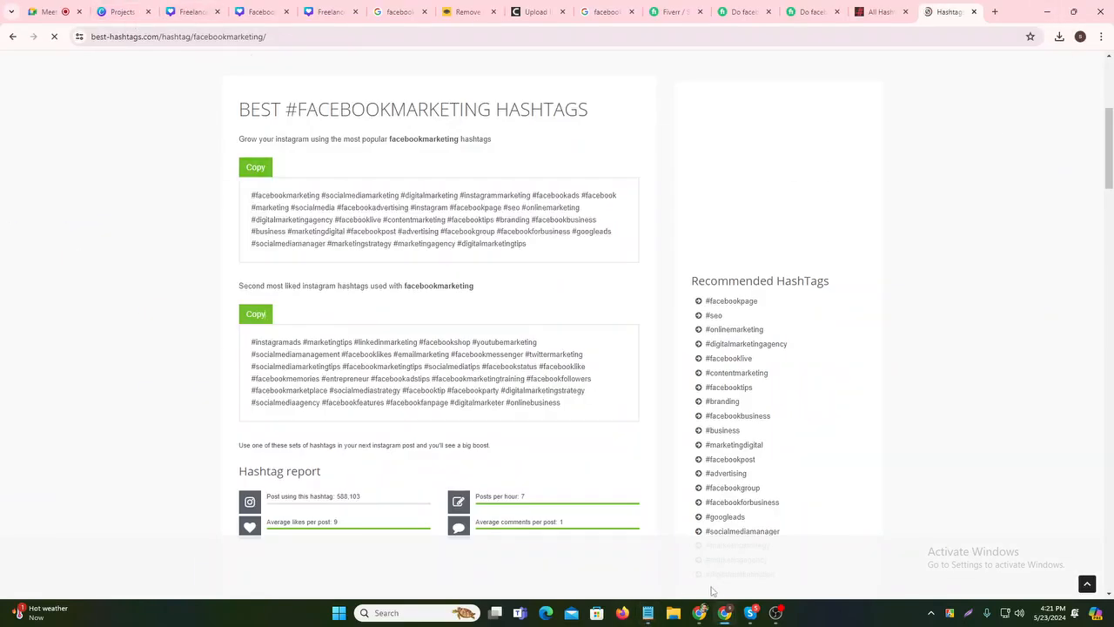
- Start a photo post from the Facebook profile and choose Facebook Marketing.png in the file picker
left_click(699, 613)
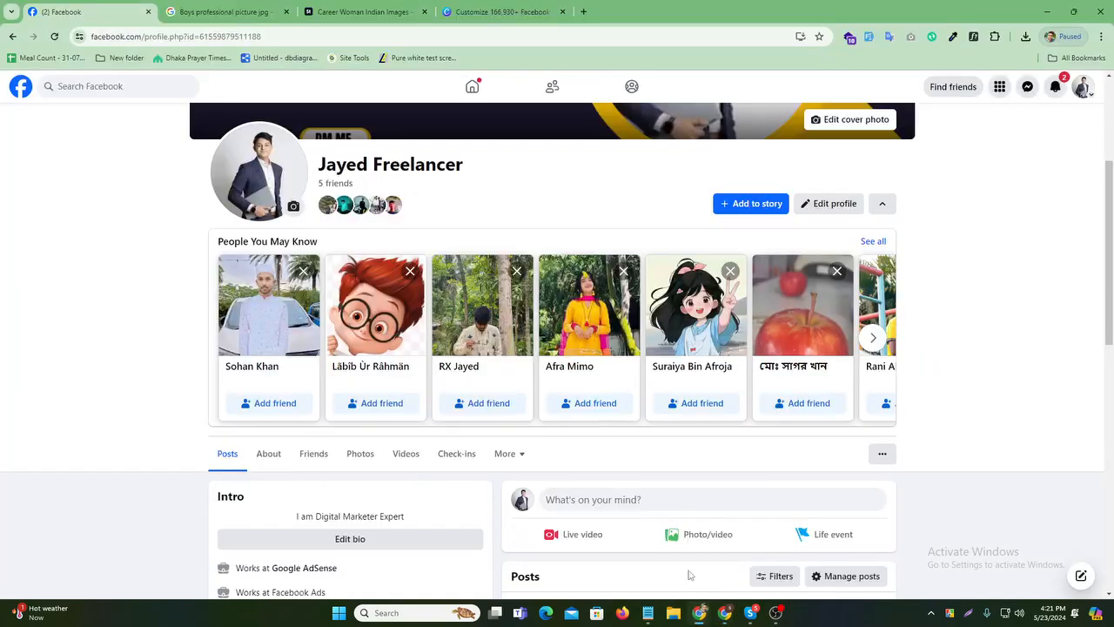
scroll(510, 251, "down", 1)
scroll(510, 252, "up", 2)
scroll(510, 252, "down", 3)
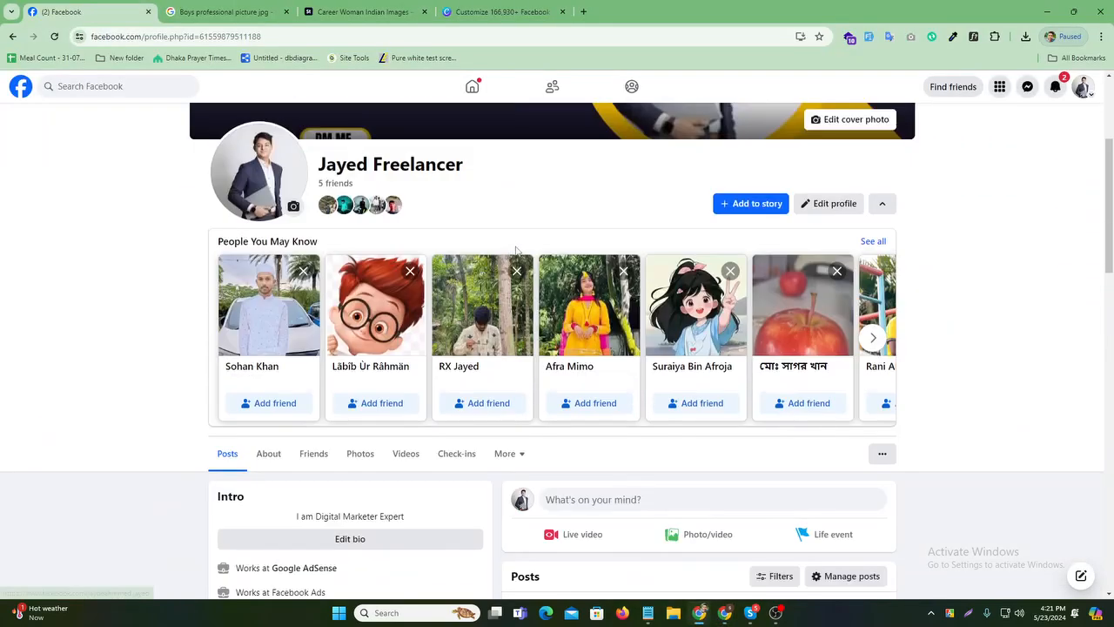
left_click(719, 424)
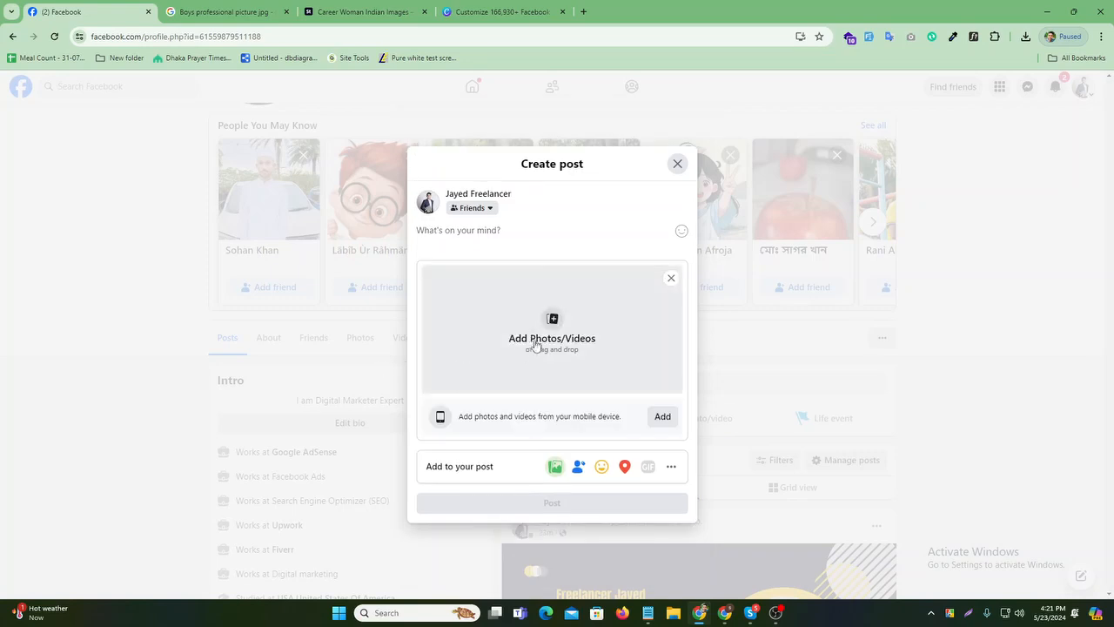
left_click(532, 344)
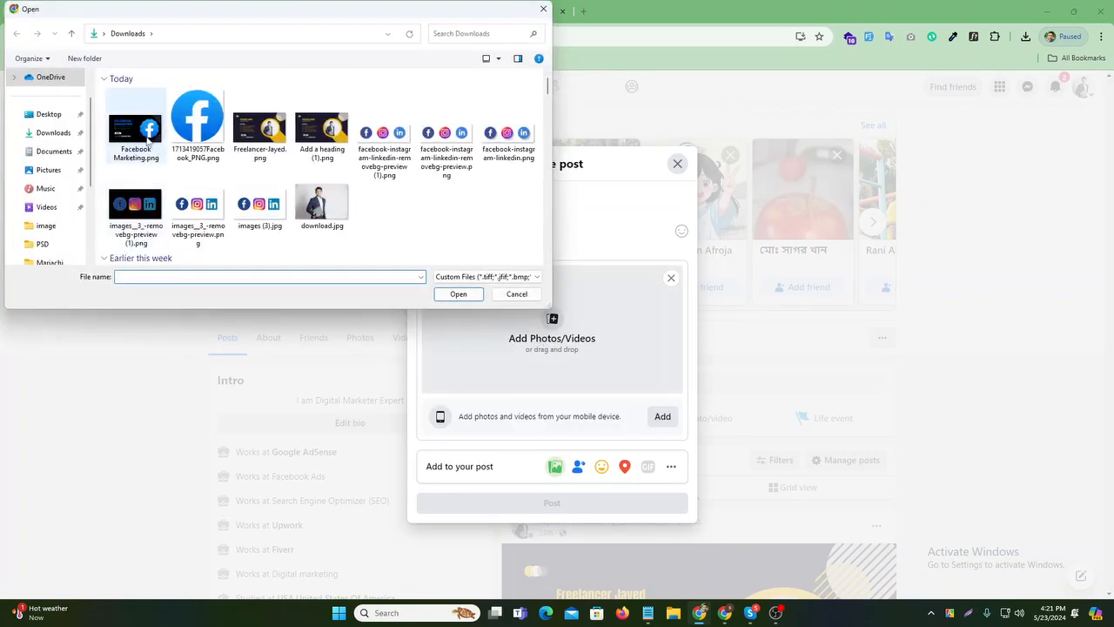
left_click(148, 139)
- Attach the Facebook Marketing image and paste the gig caption with hashtags into the post
left_click(458, 294)
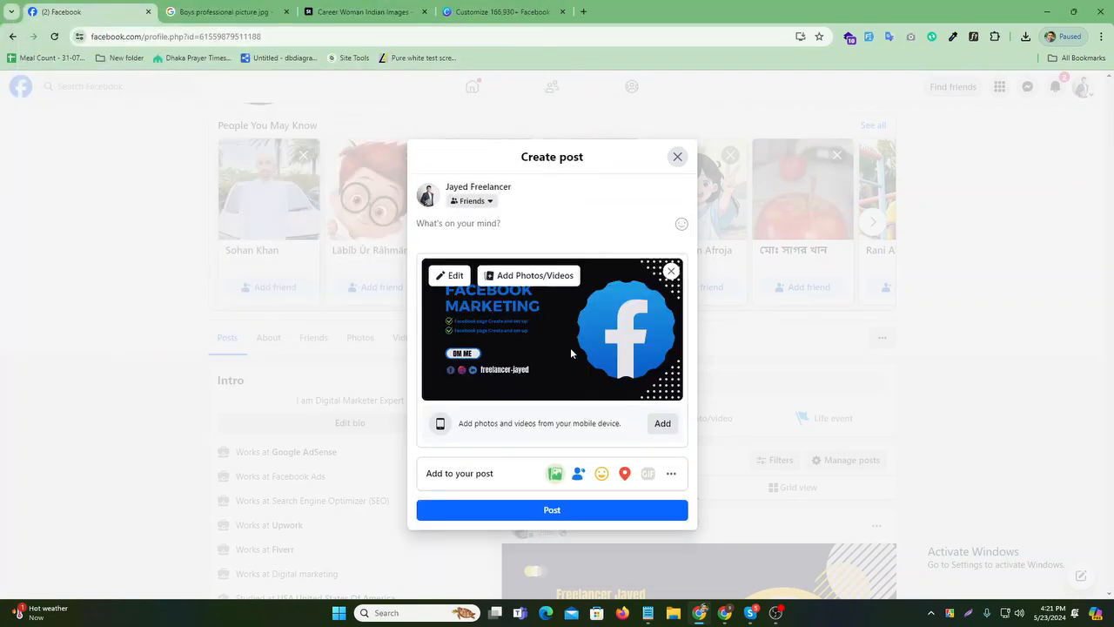
left_click(456, 223)
key("ctrl+v")
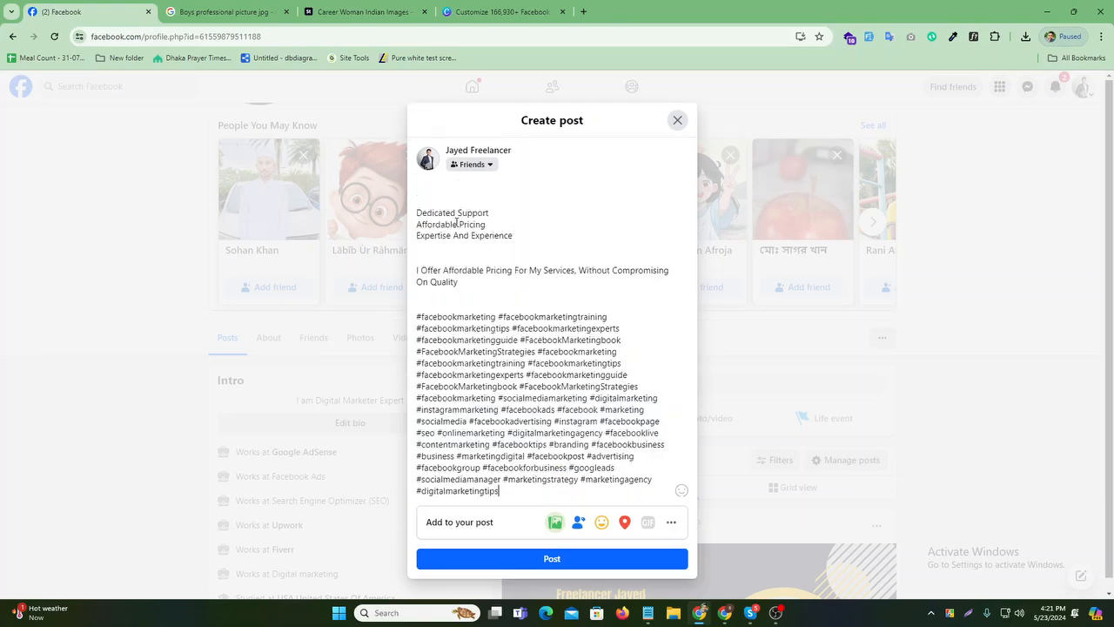
scroll(554, 261, "up", 5)
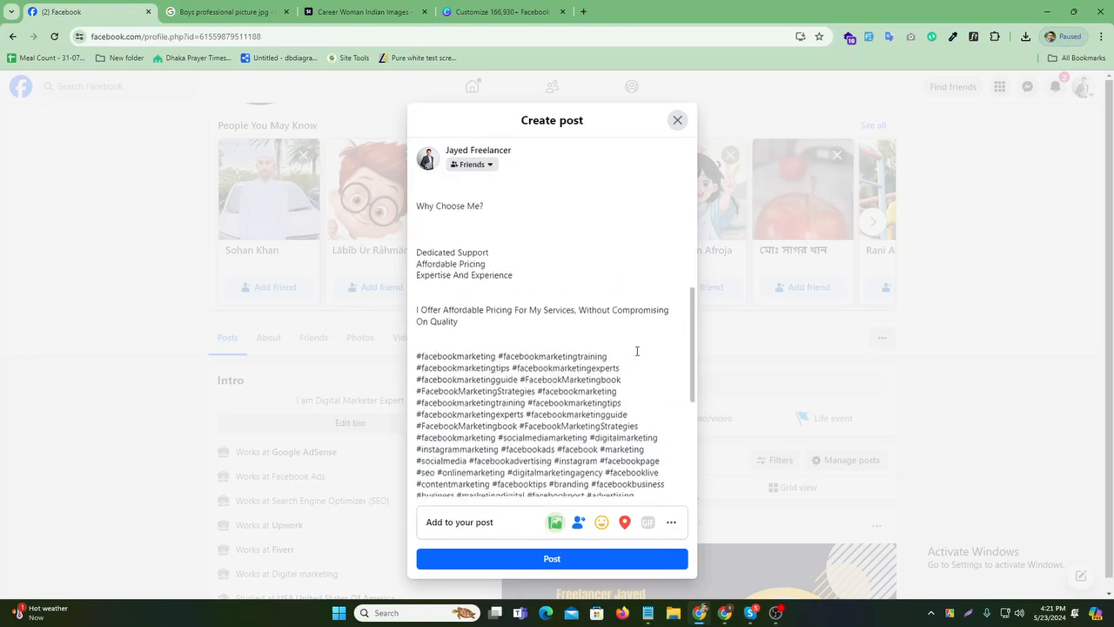
scroll(555, 307, "down", 1)
scroll(555, 306, "down", 10)
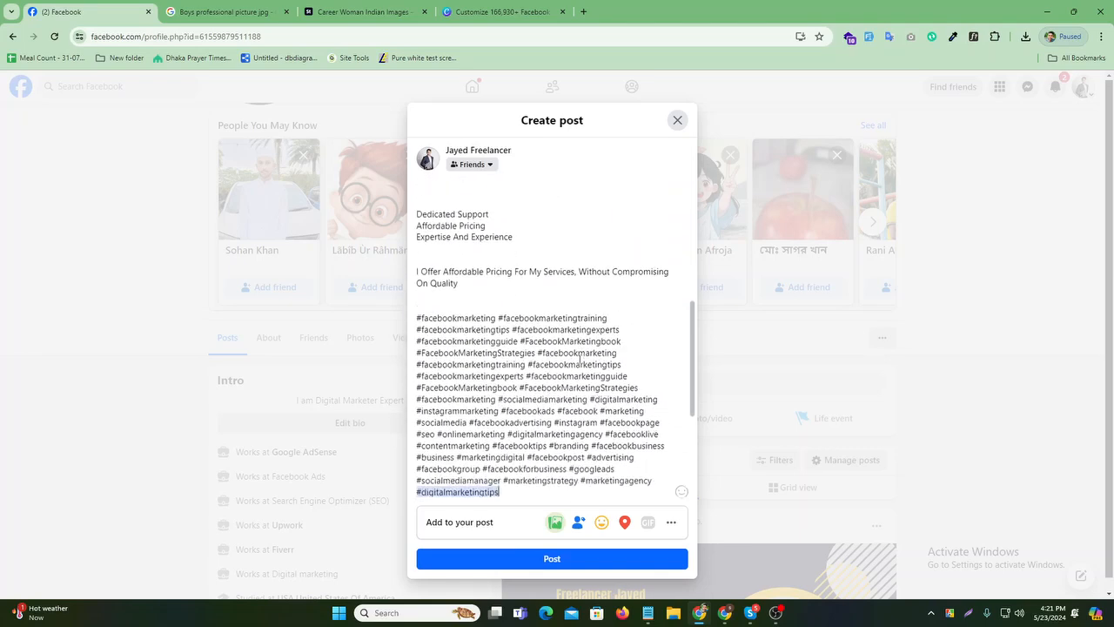
- Check the post in at California, United States
left_click(624, 525)
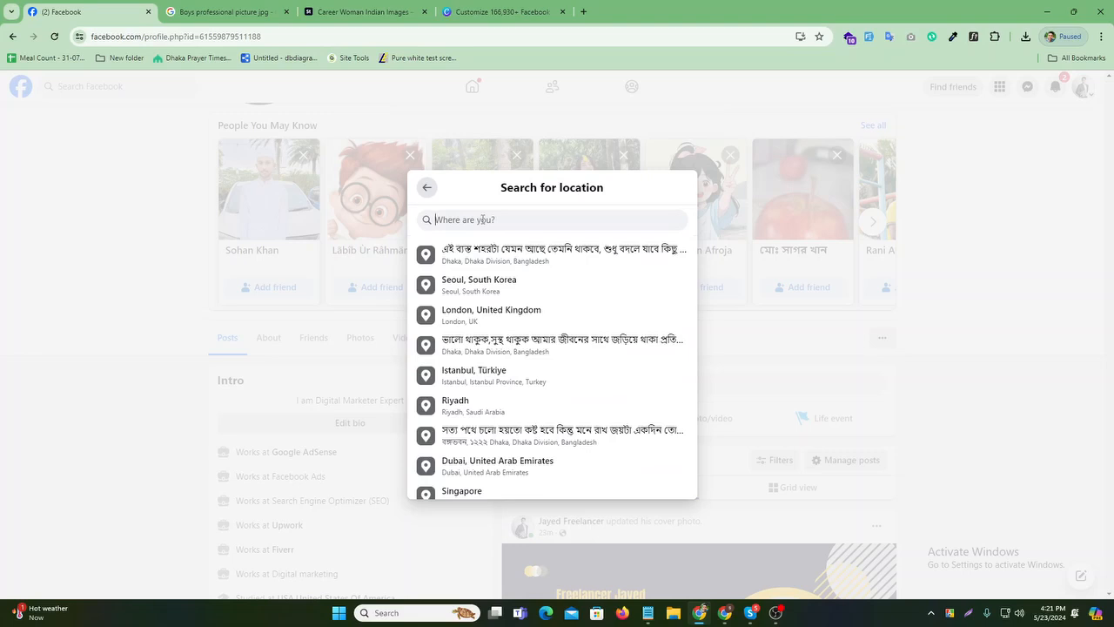
type("Calo")
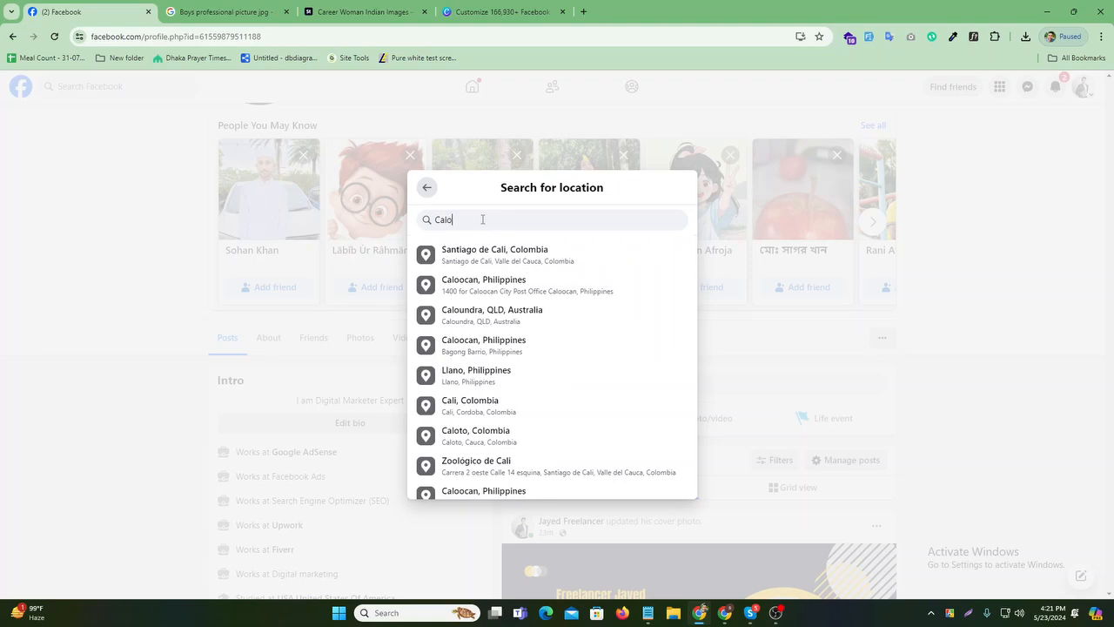
key("BackSpace")
key("BackSpace")
type("li")
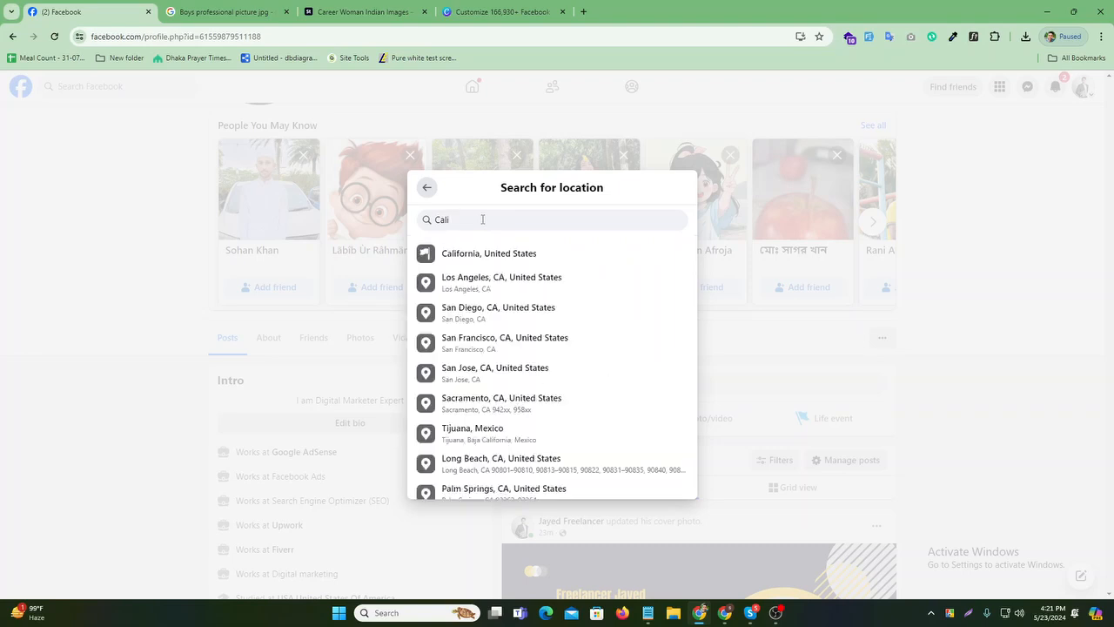
left_click(516, 254)
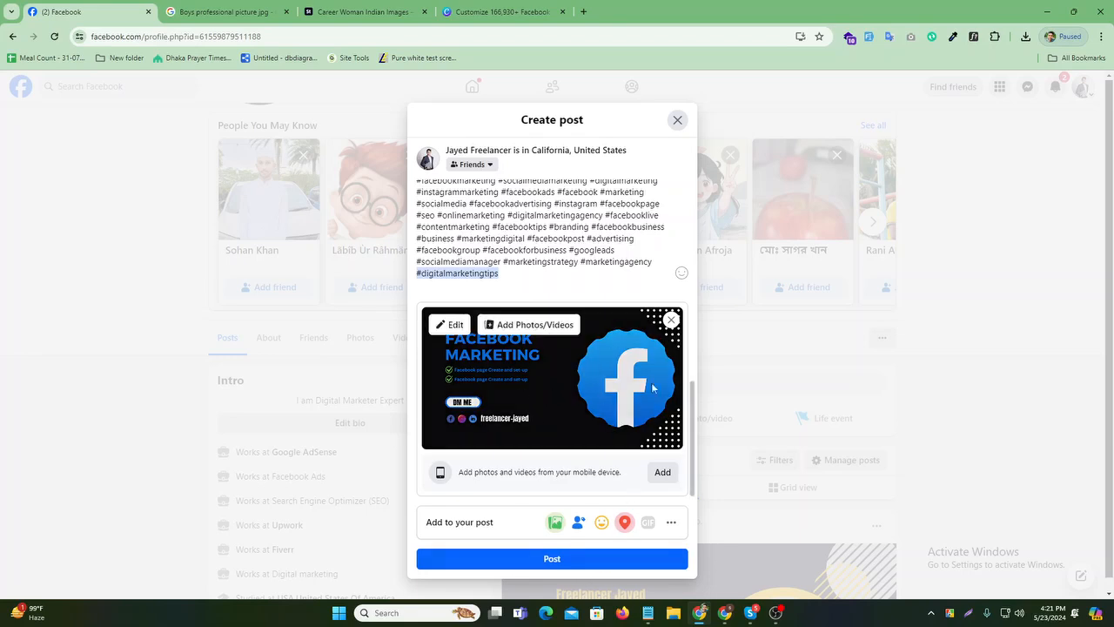
- Publish the post with the Facebook Marketing image, gig caption and California check-in
left_click(668, 525)
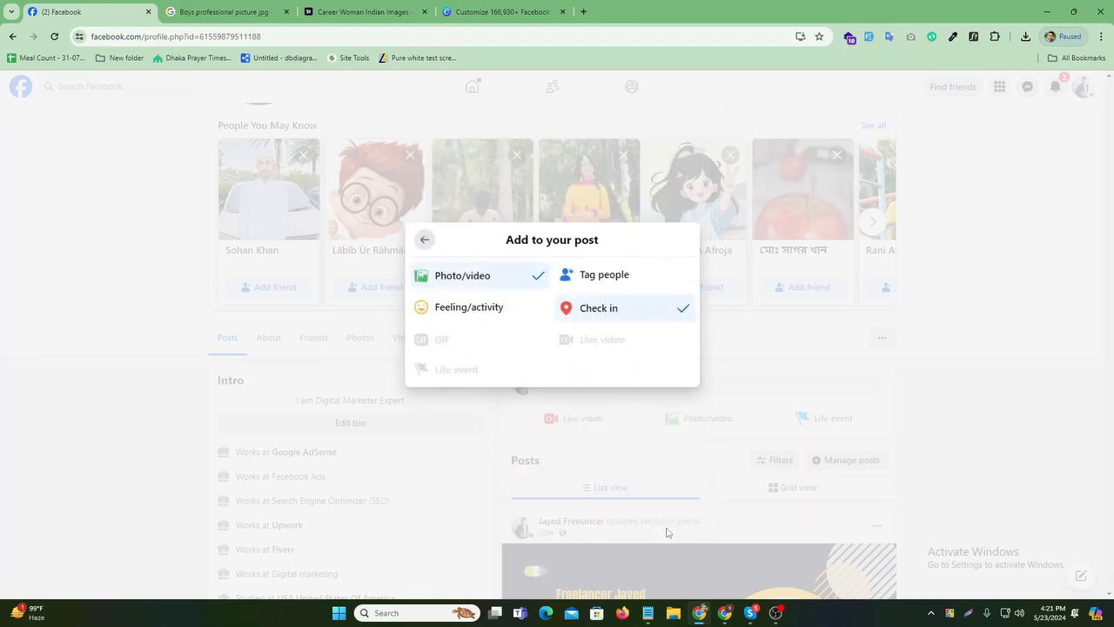
left_click(426, 243)
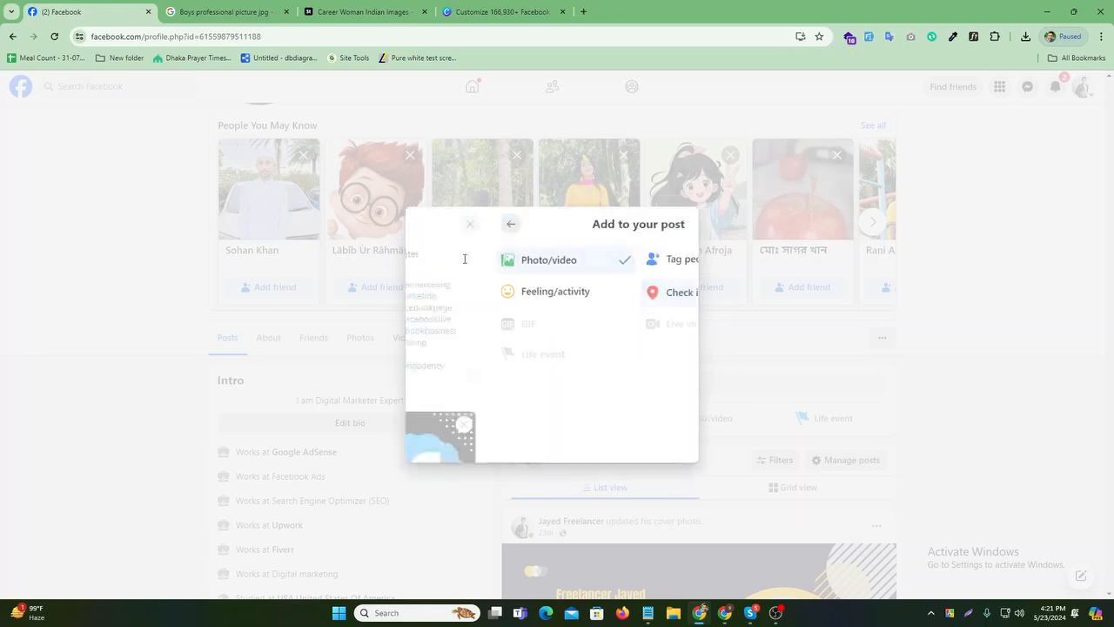
left_click(585, 557)
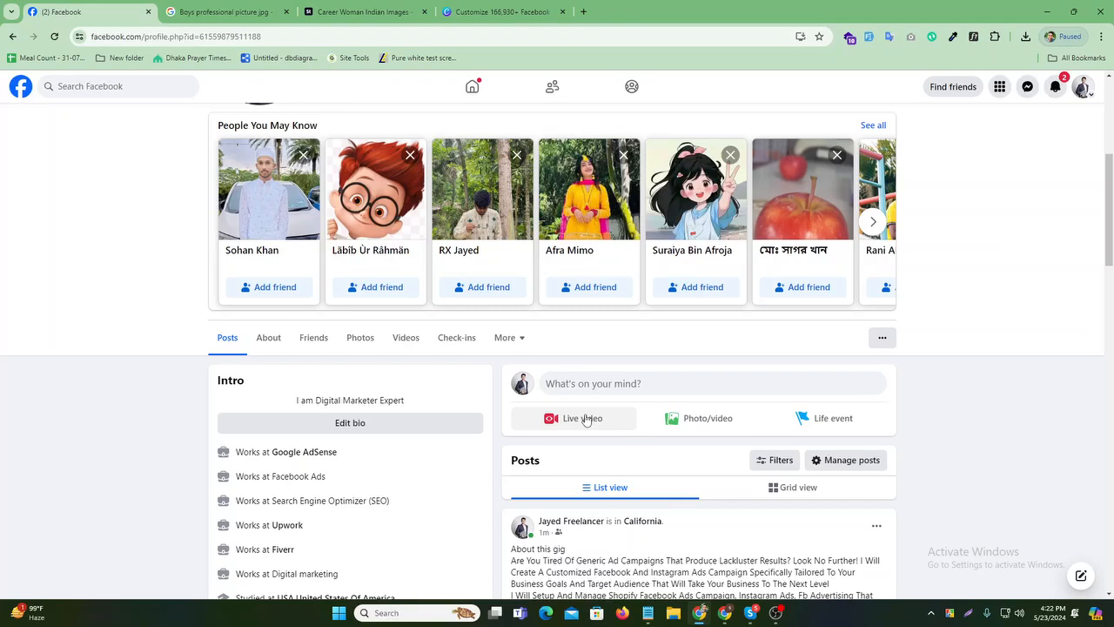
- In a new tab, search Google for 'instagram marketing gig' and show the image results
left_click(583, 11)
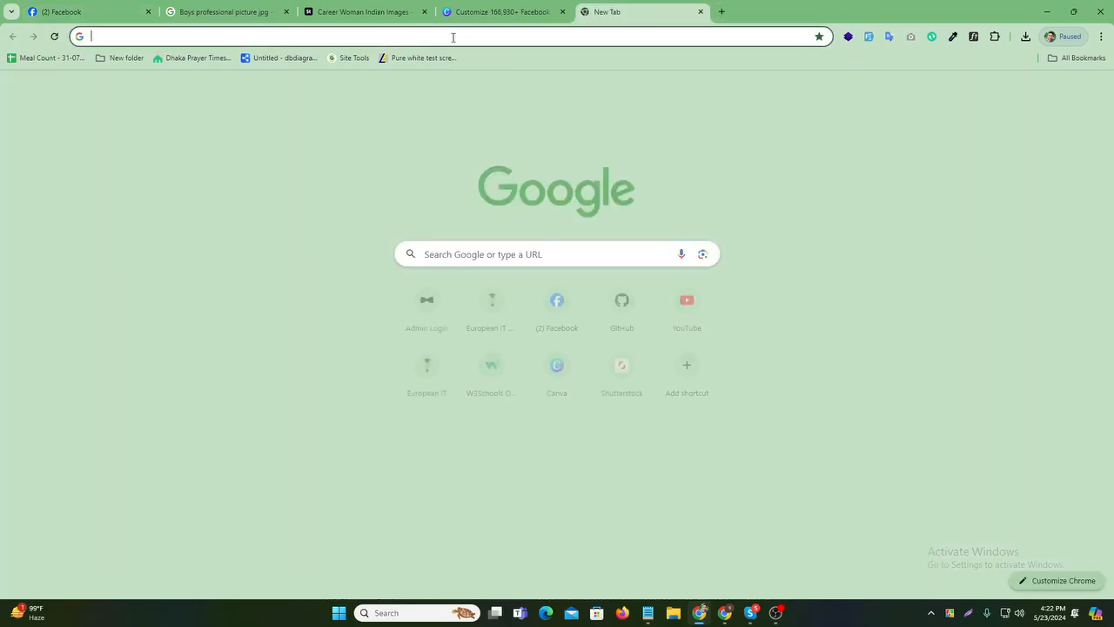
left_click(453, 37)
type("insta")
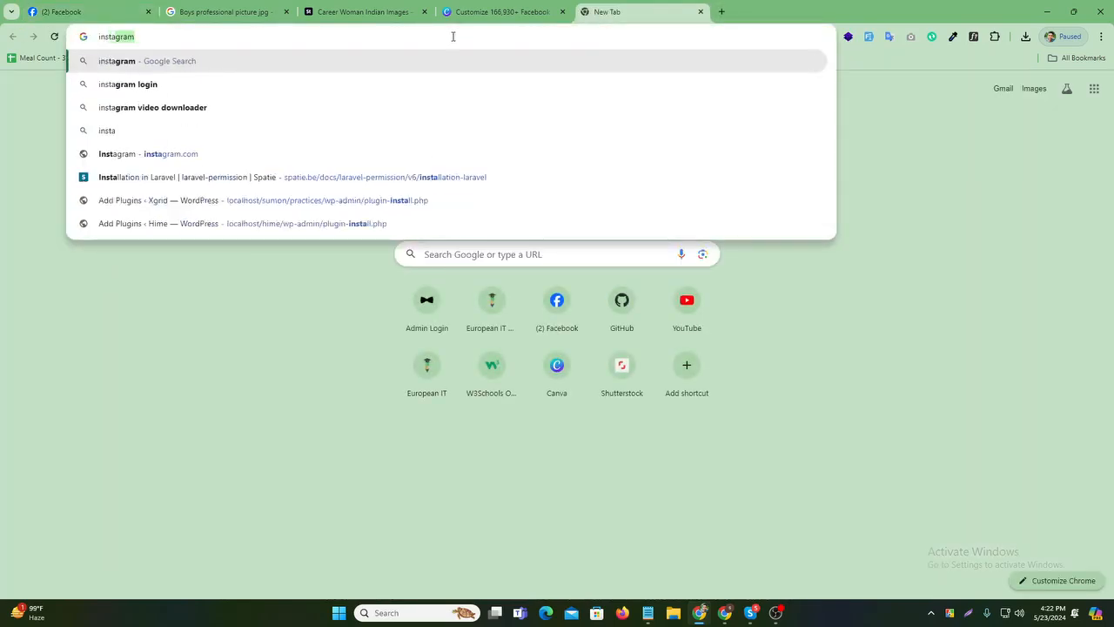
type("gram m")
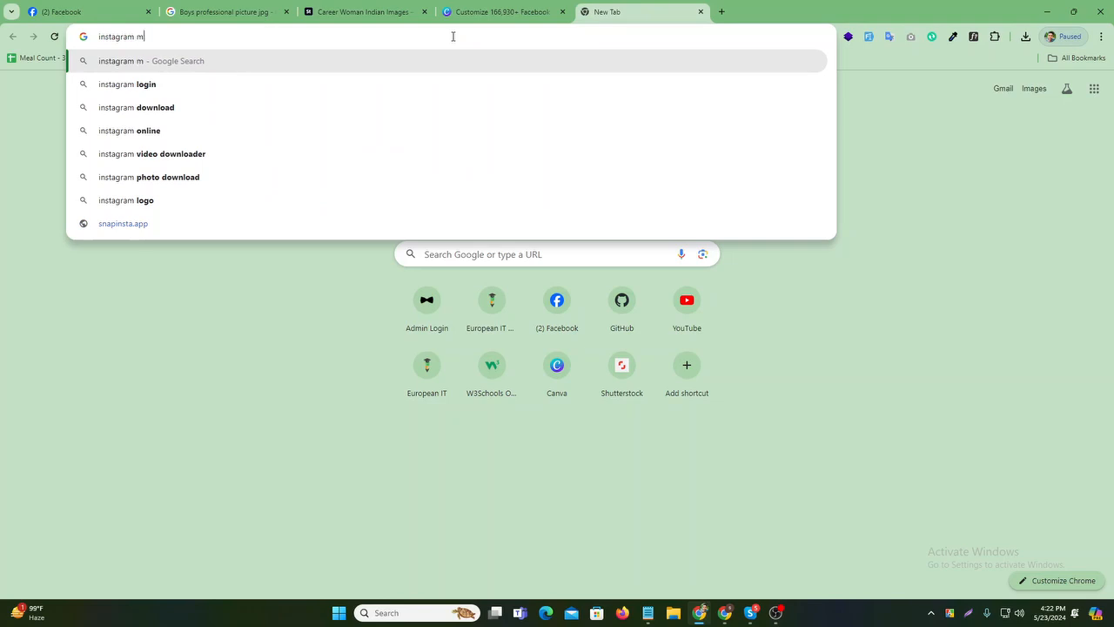
type("arke")
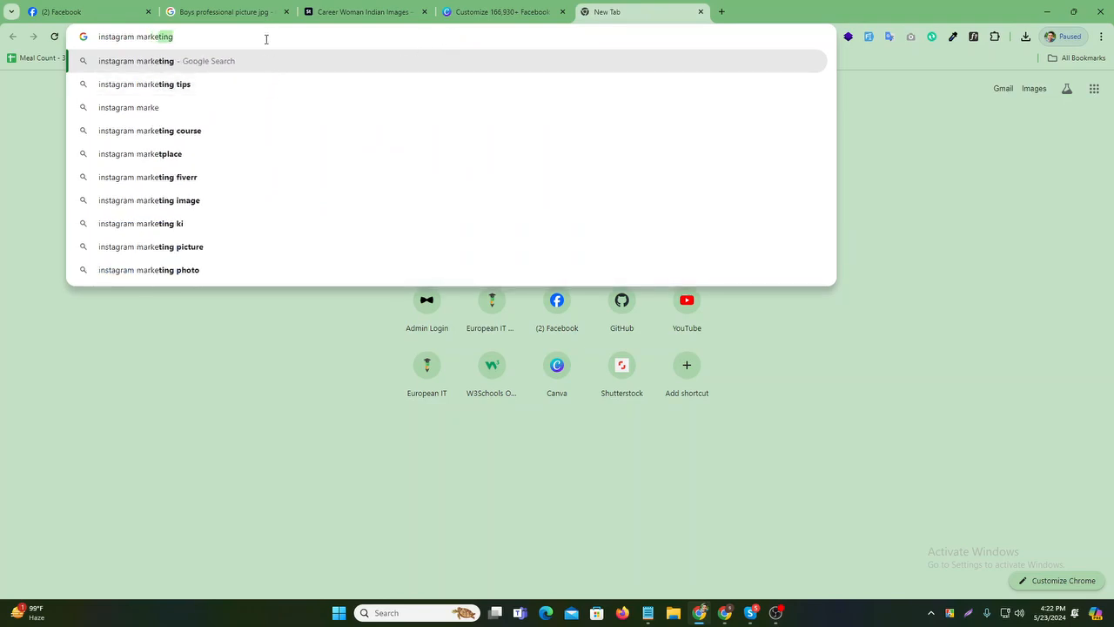
type("ing ")
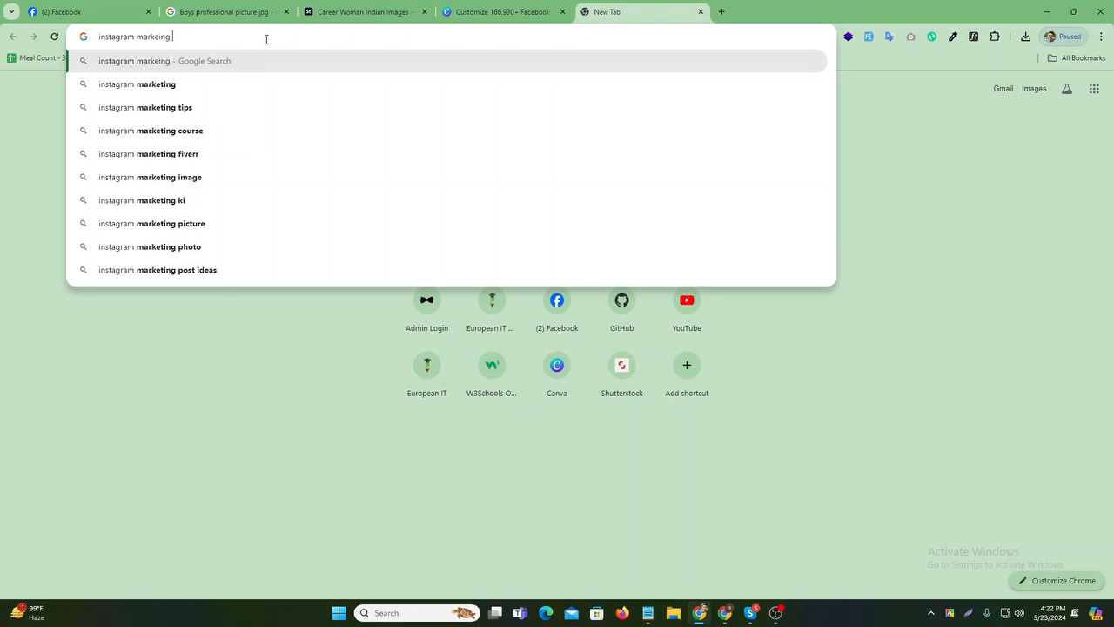
type("go")
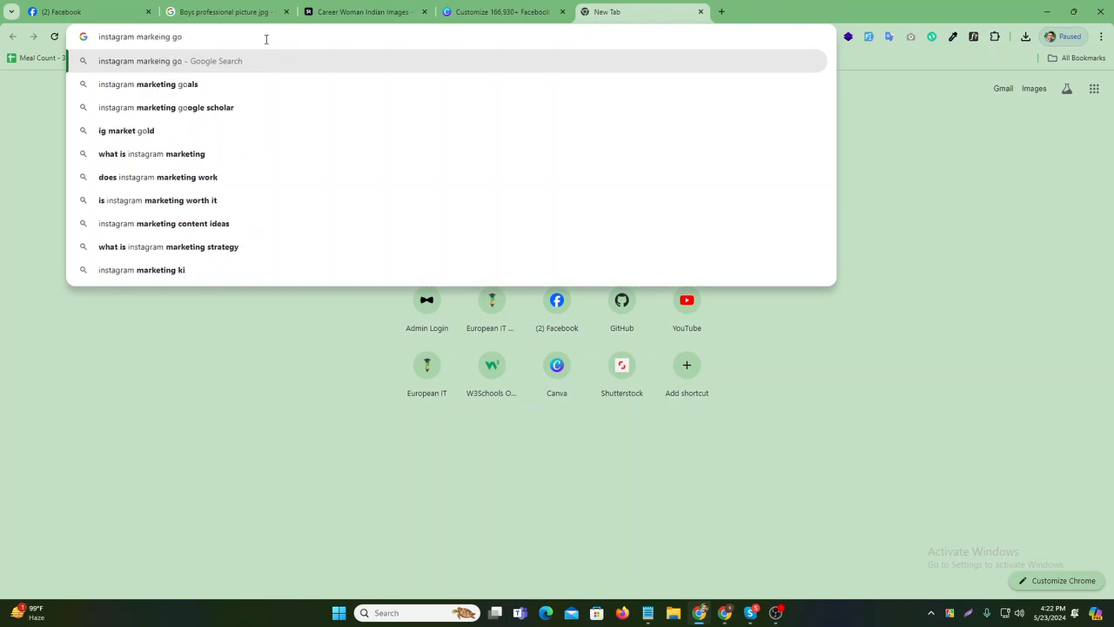
key("BackSpace")
type("ig")
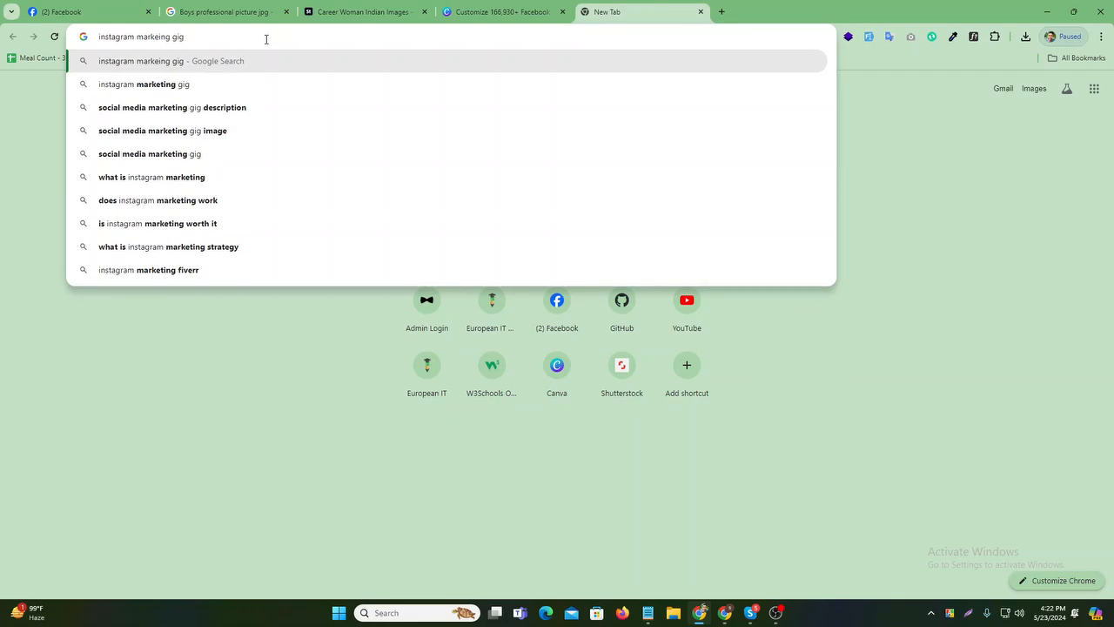
key("Return")
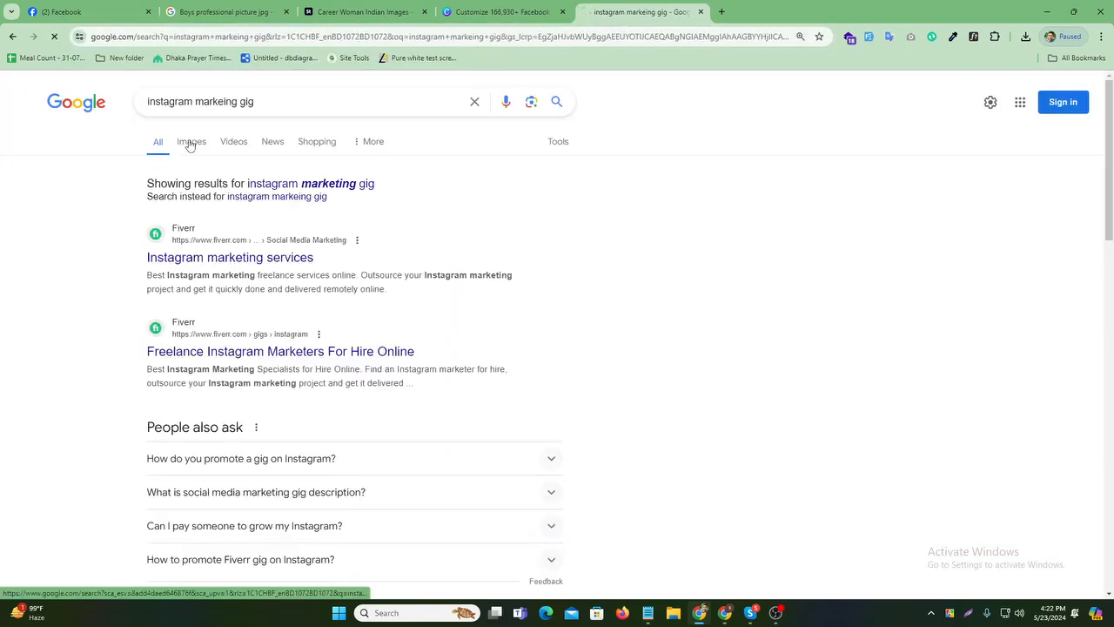
left_click(190, 142)
- Scroll through the gig images, glance at the other open tabs, then return to the Facebook profile
scroll(626, 306, "down", 2)
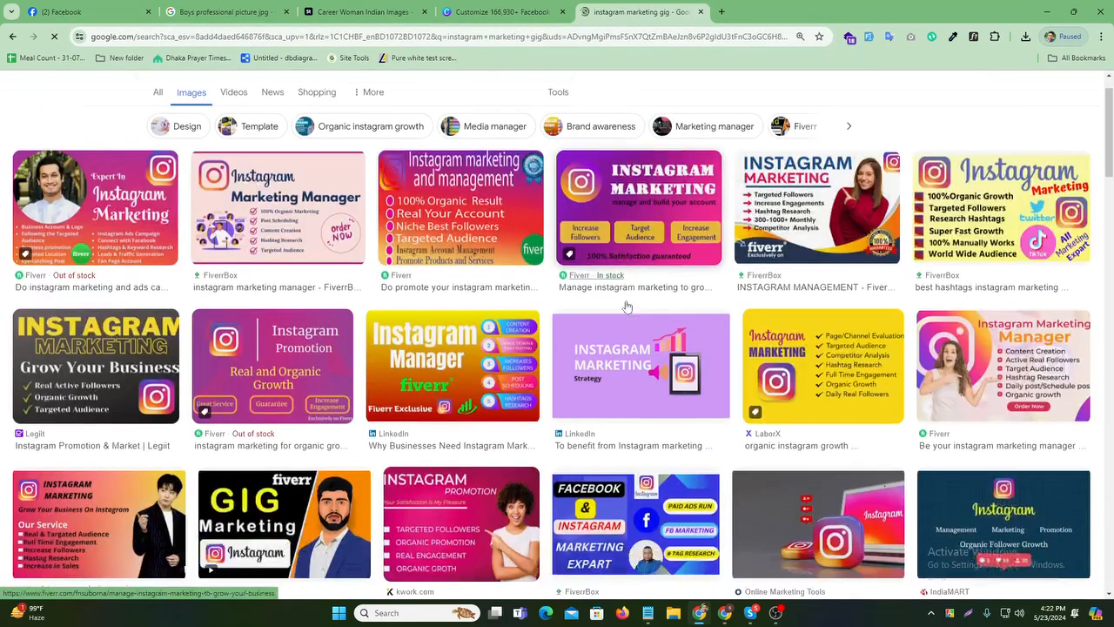
scroll(627, 306, "down", 15)
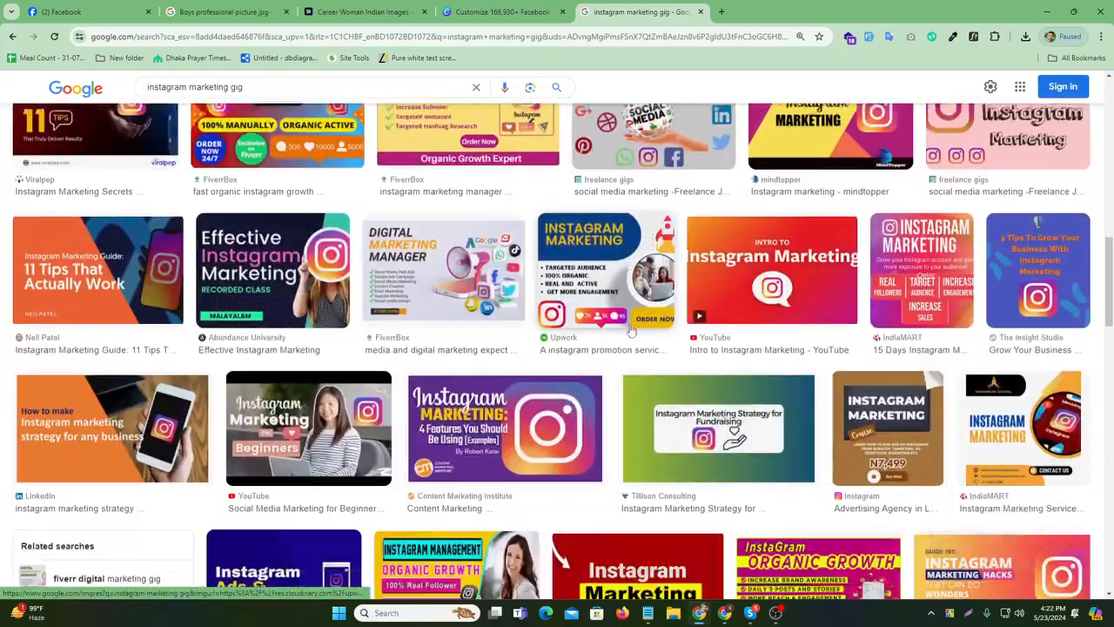
scroll(631, 330, "down", 15)
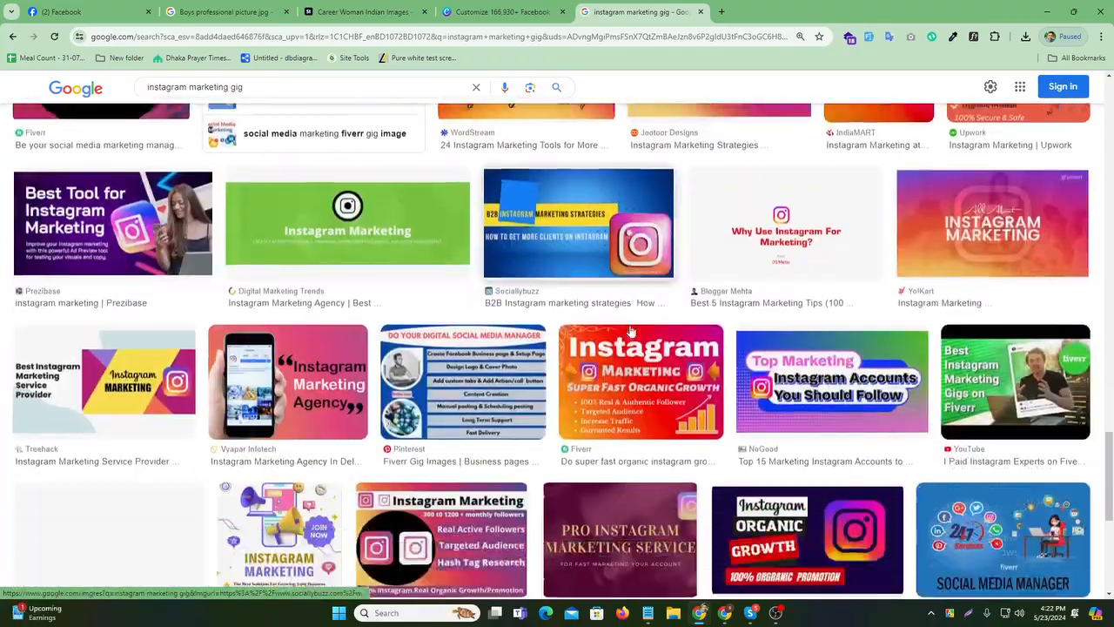
scroll(632, 330, "down", 5)
left_click(503, 11)
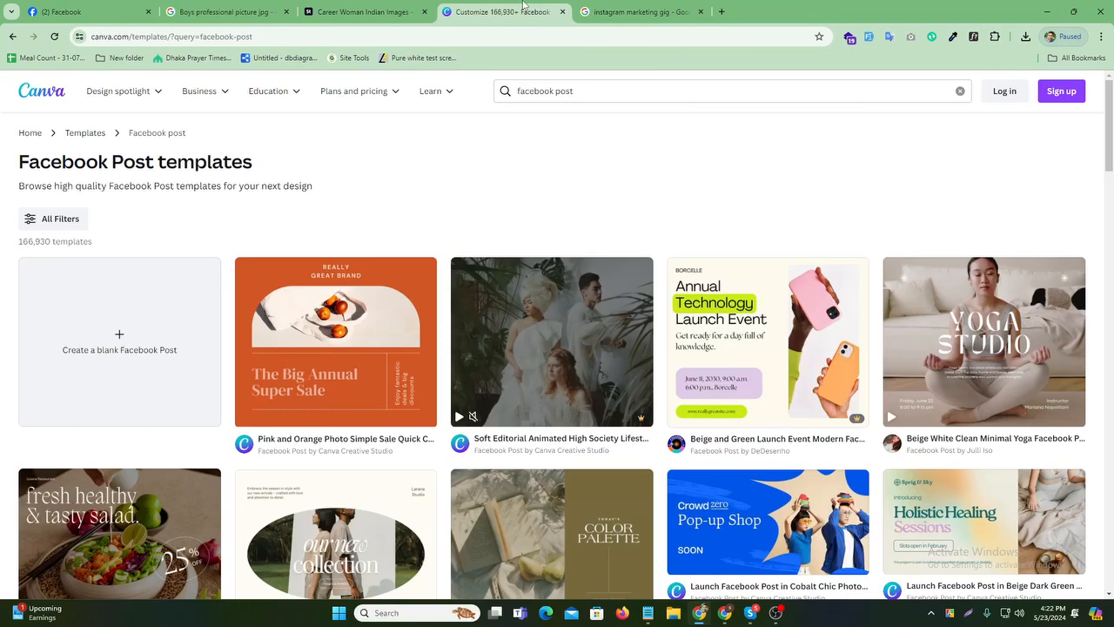
left_click(374, 7)
left_click(249, 7)
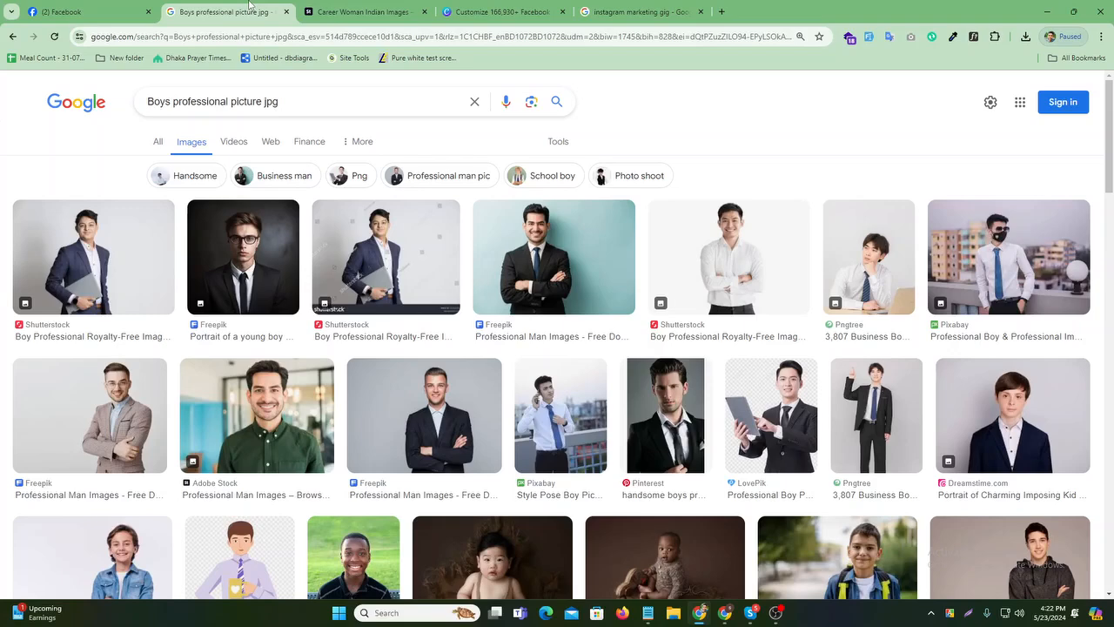
left_click(492, 11)
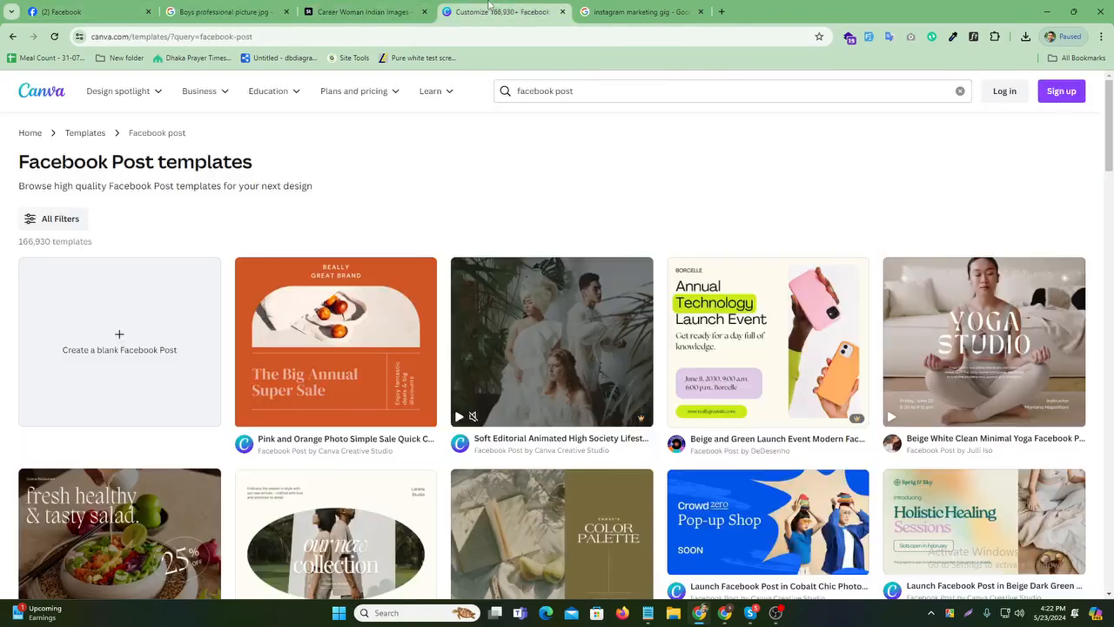
key("ctrl+1")
- React to the gig post with Love
scroll(759, 372, "down", 5)
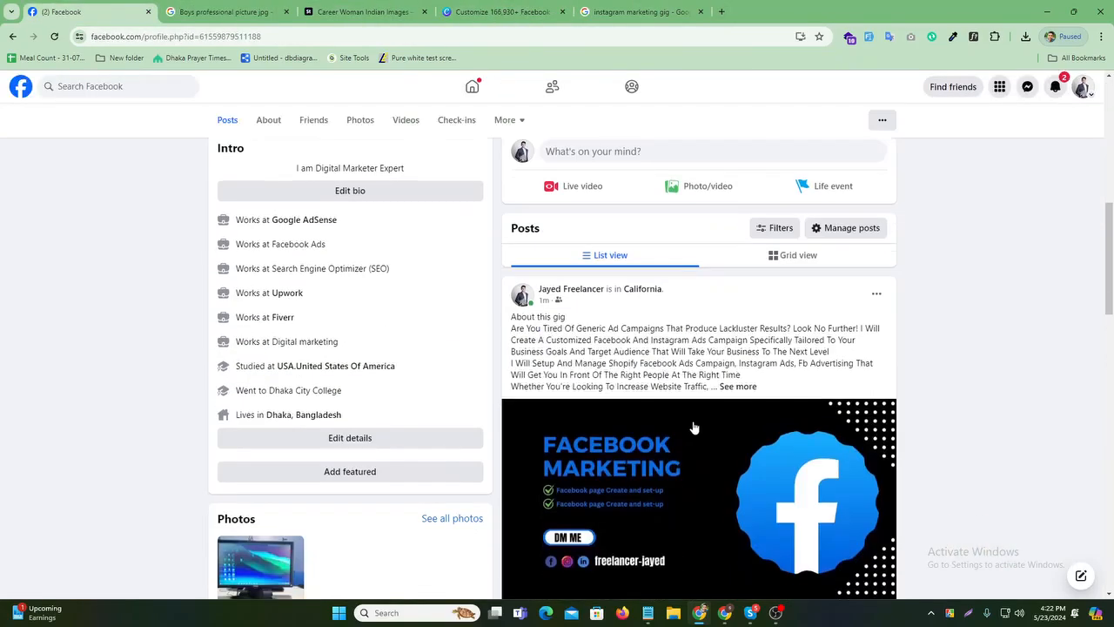
scroll(759, 373, "down", 2)
mouse_move(569, 326)
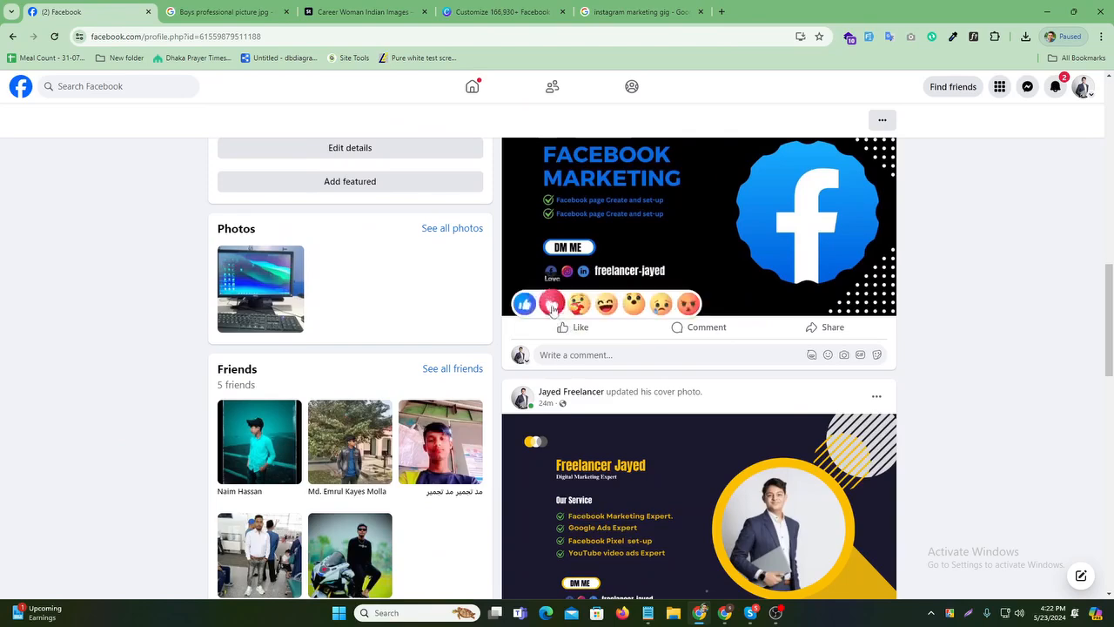
left_click(555, 301)
- Expand the post's full caption and hashtags, then view notifications on the home feed
scroll(611, 273, "up", 2)
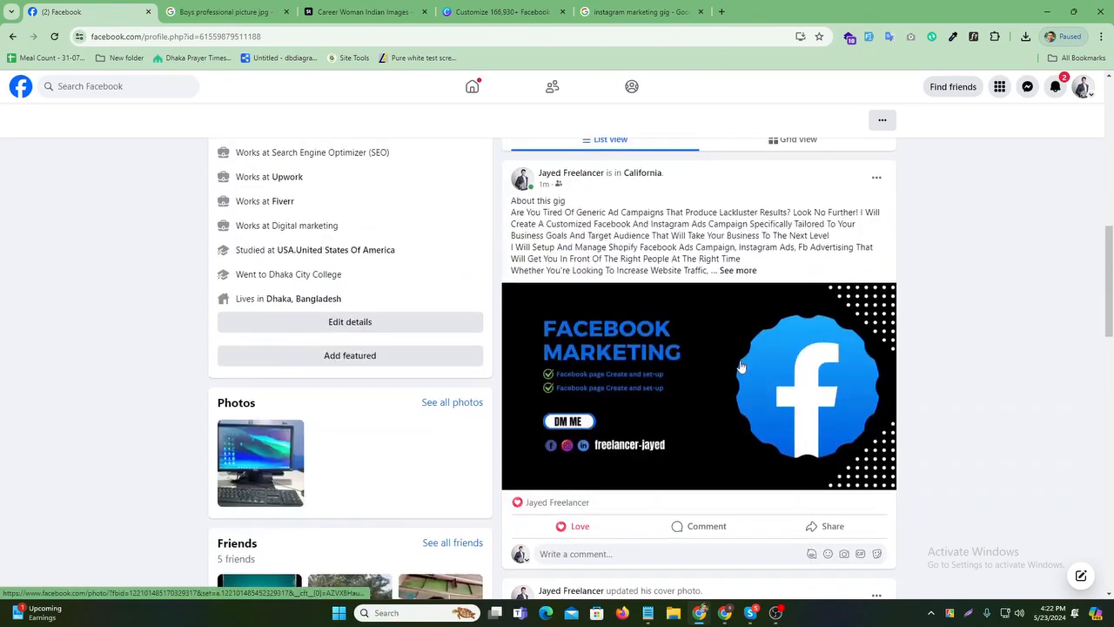
left_click(740, 276)
scroll(754, 310, "down", 1)
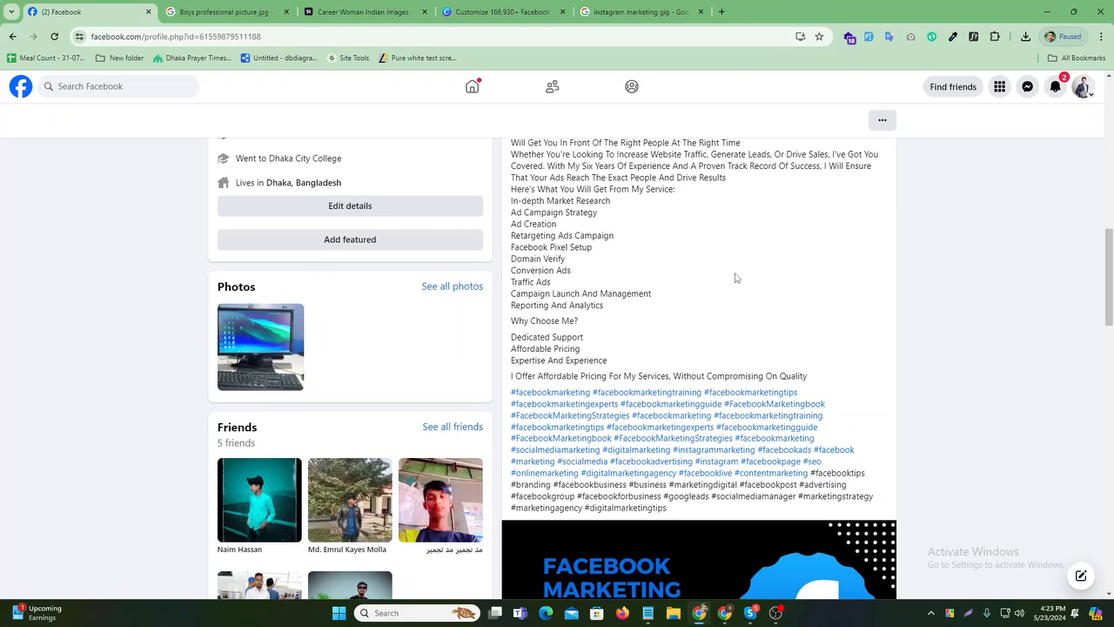
left_click(471, 86)
left_click(1055, 89)
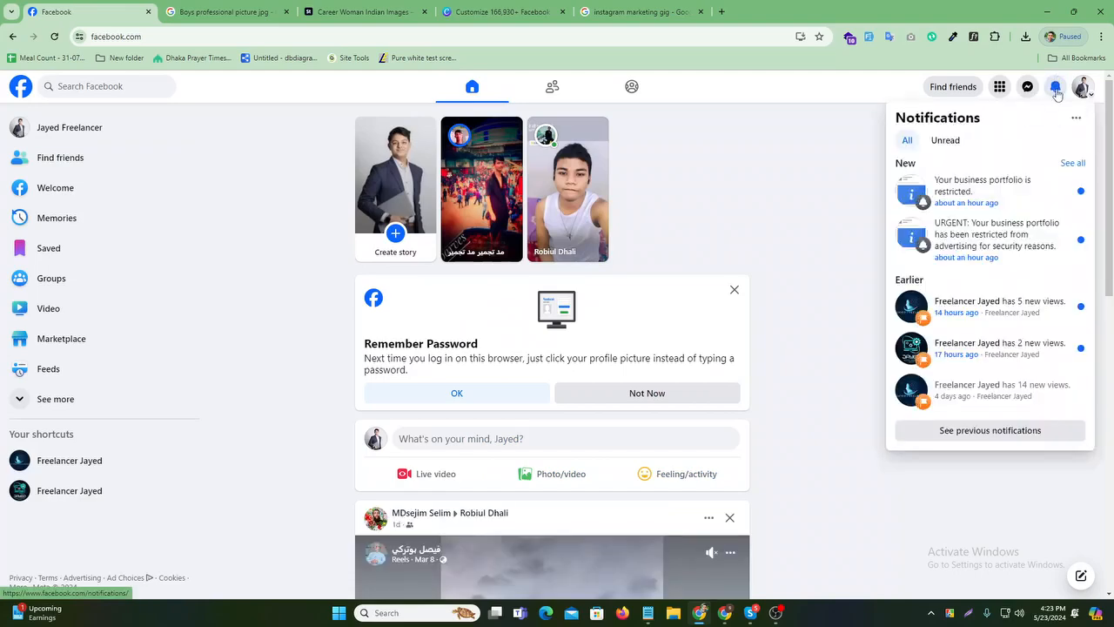
- Close the notifications panel and return to the home feed
left_click(1055, 89)
left_click(1056, 88)
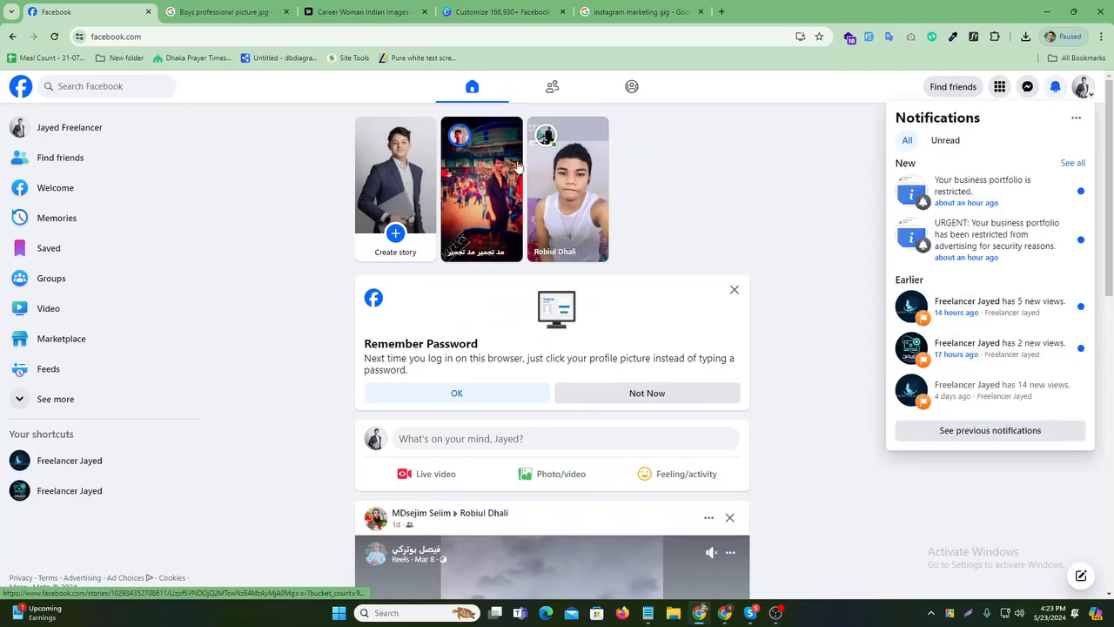
left_click(476, 87)
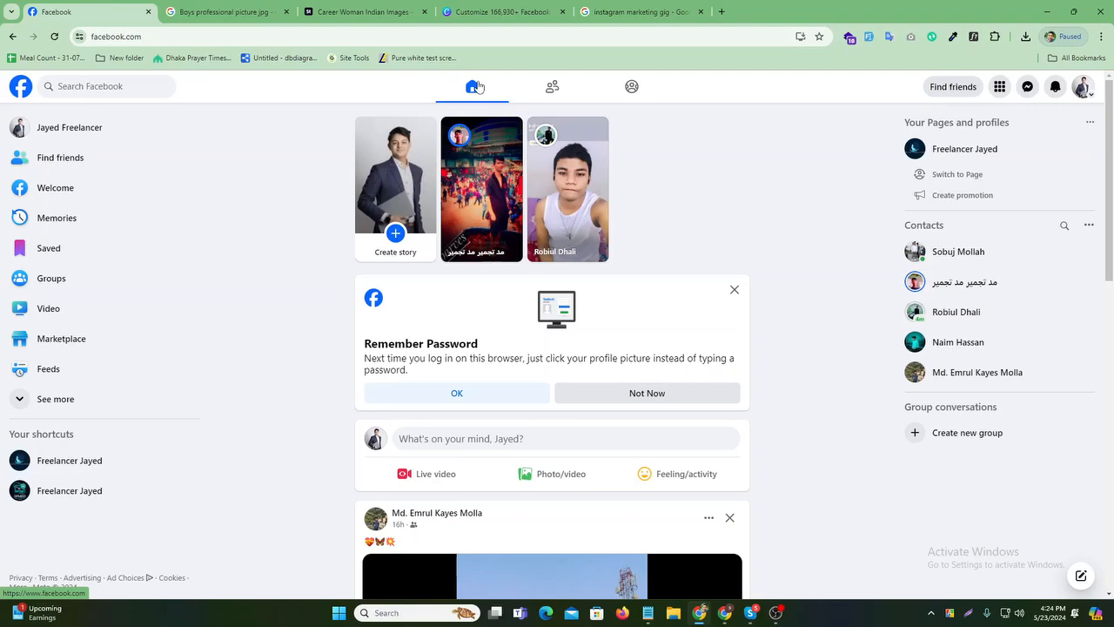
- Revisit the profile page to view the Love-reacted post, then go back to the home feed
left_click(99, 132)
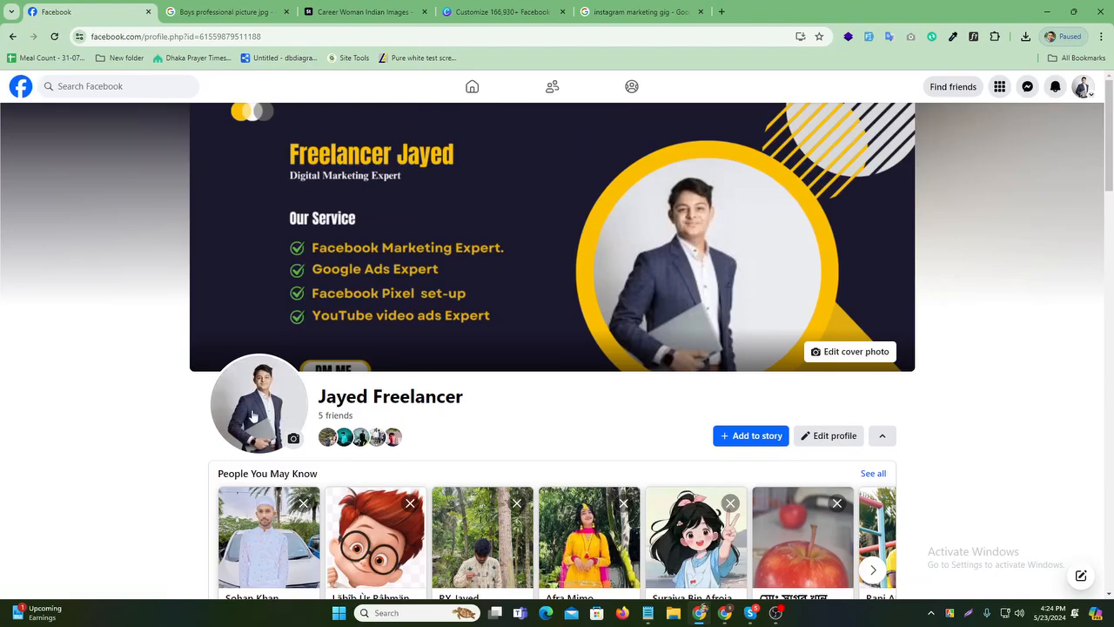
scroll(598, 239, "down", 5)
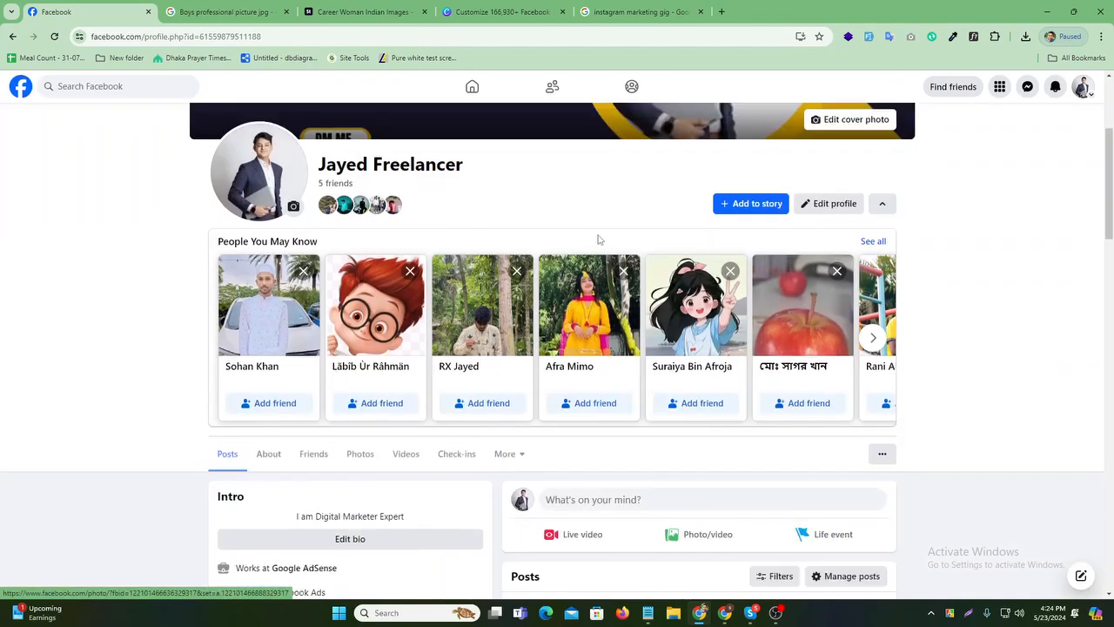
scroll(598, 240, "down", 5)
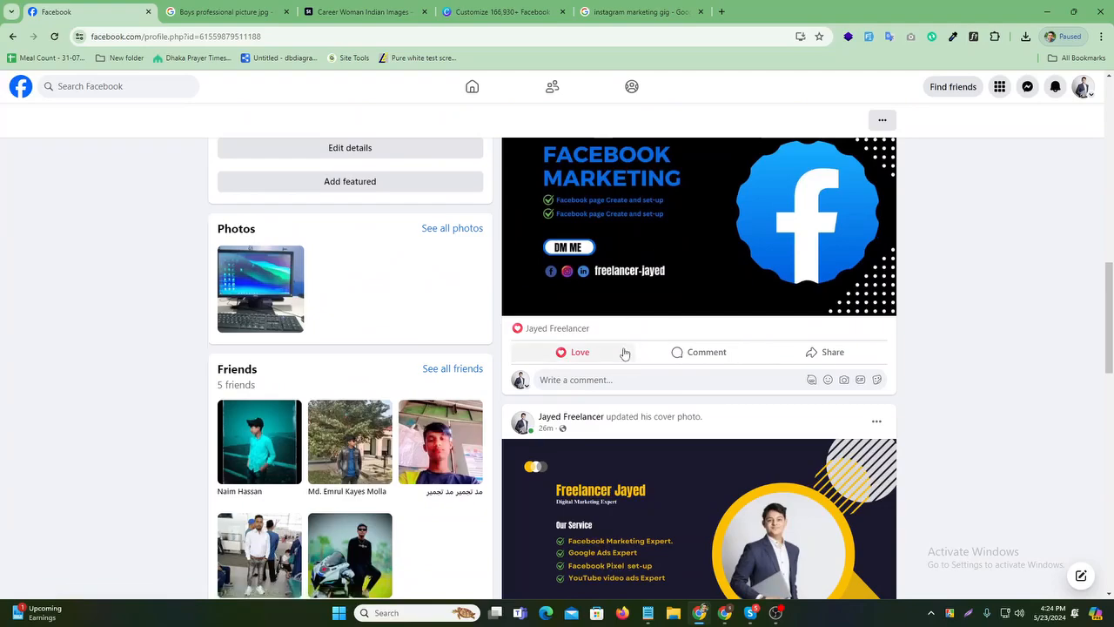
scroll(624, 353, "up", 2)
scroll(624, 352, "up", 10)
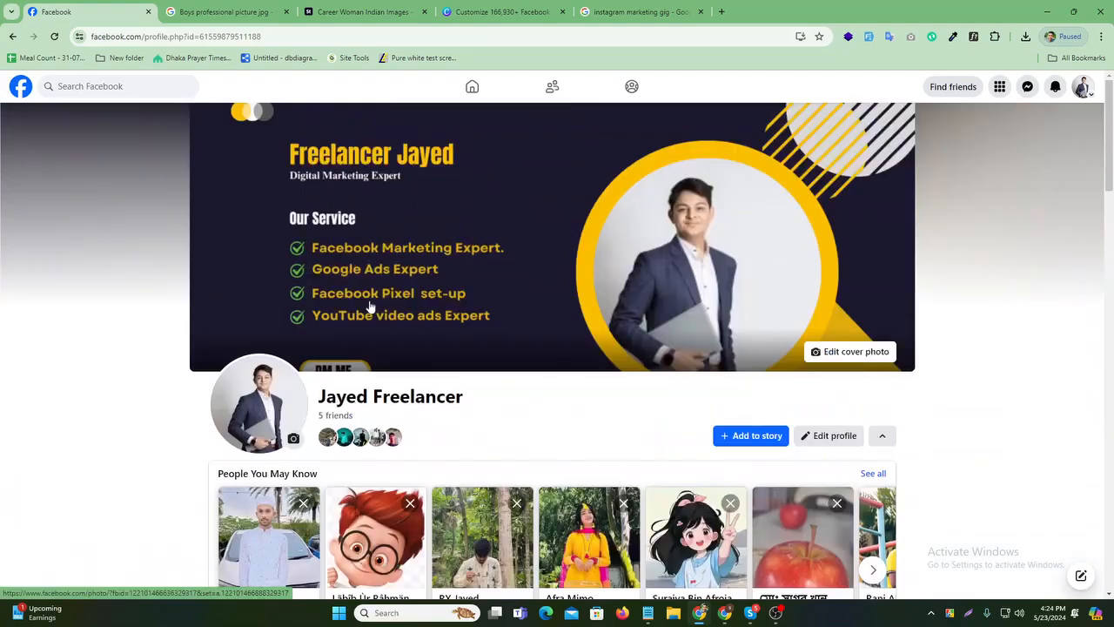
left_click(472, 88)
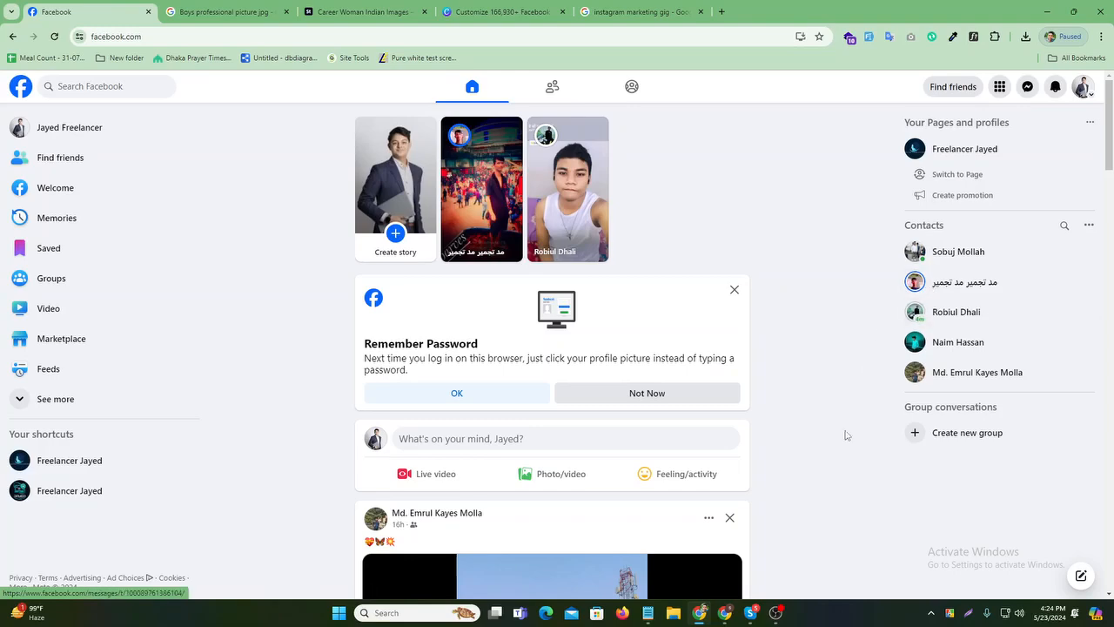
- Switch to the other Chrome window and bring up the Google Meet call presenting the screen
mouse_move(725, 613)
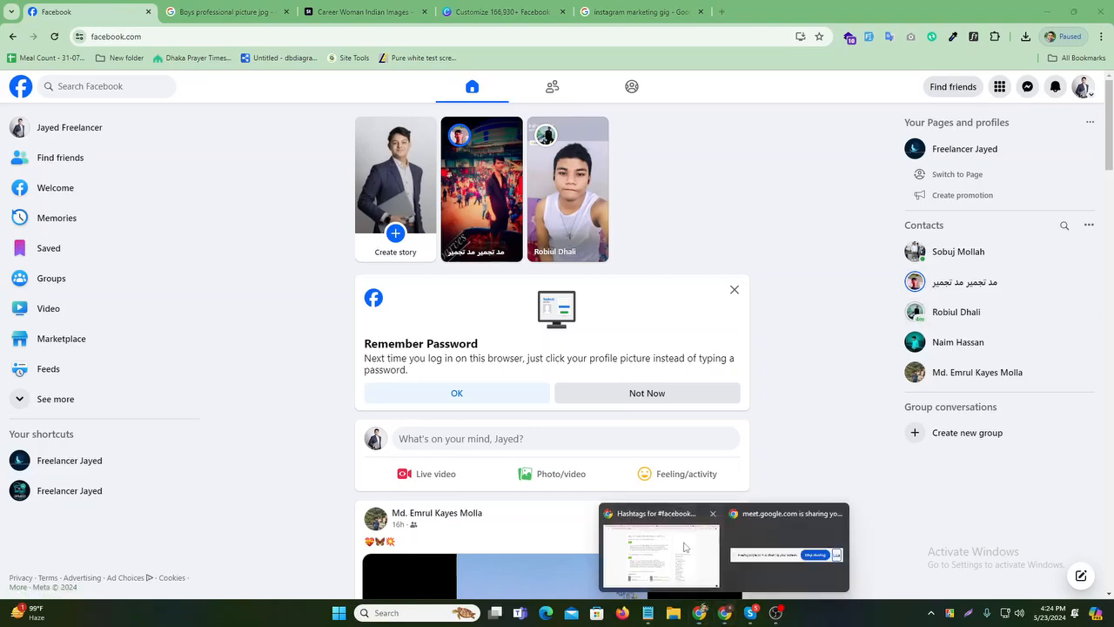
left_click(654, 533)
left_click(48, 11)
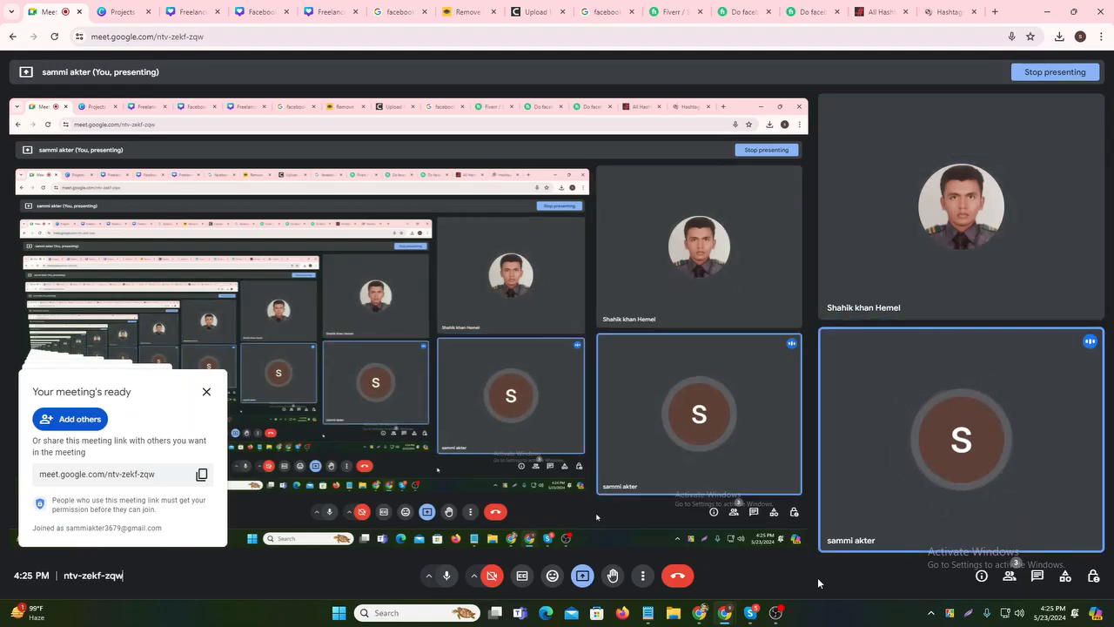
mouse_move(894, 442)
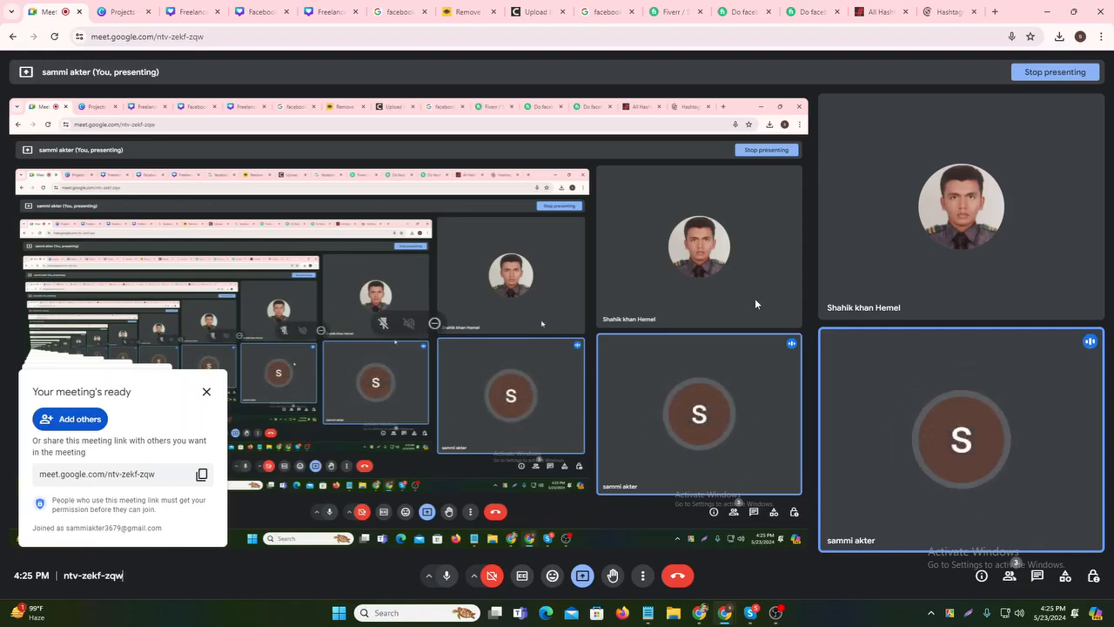